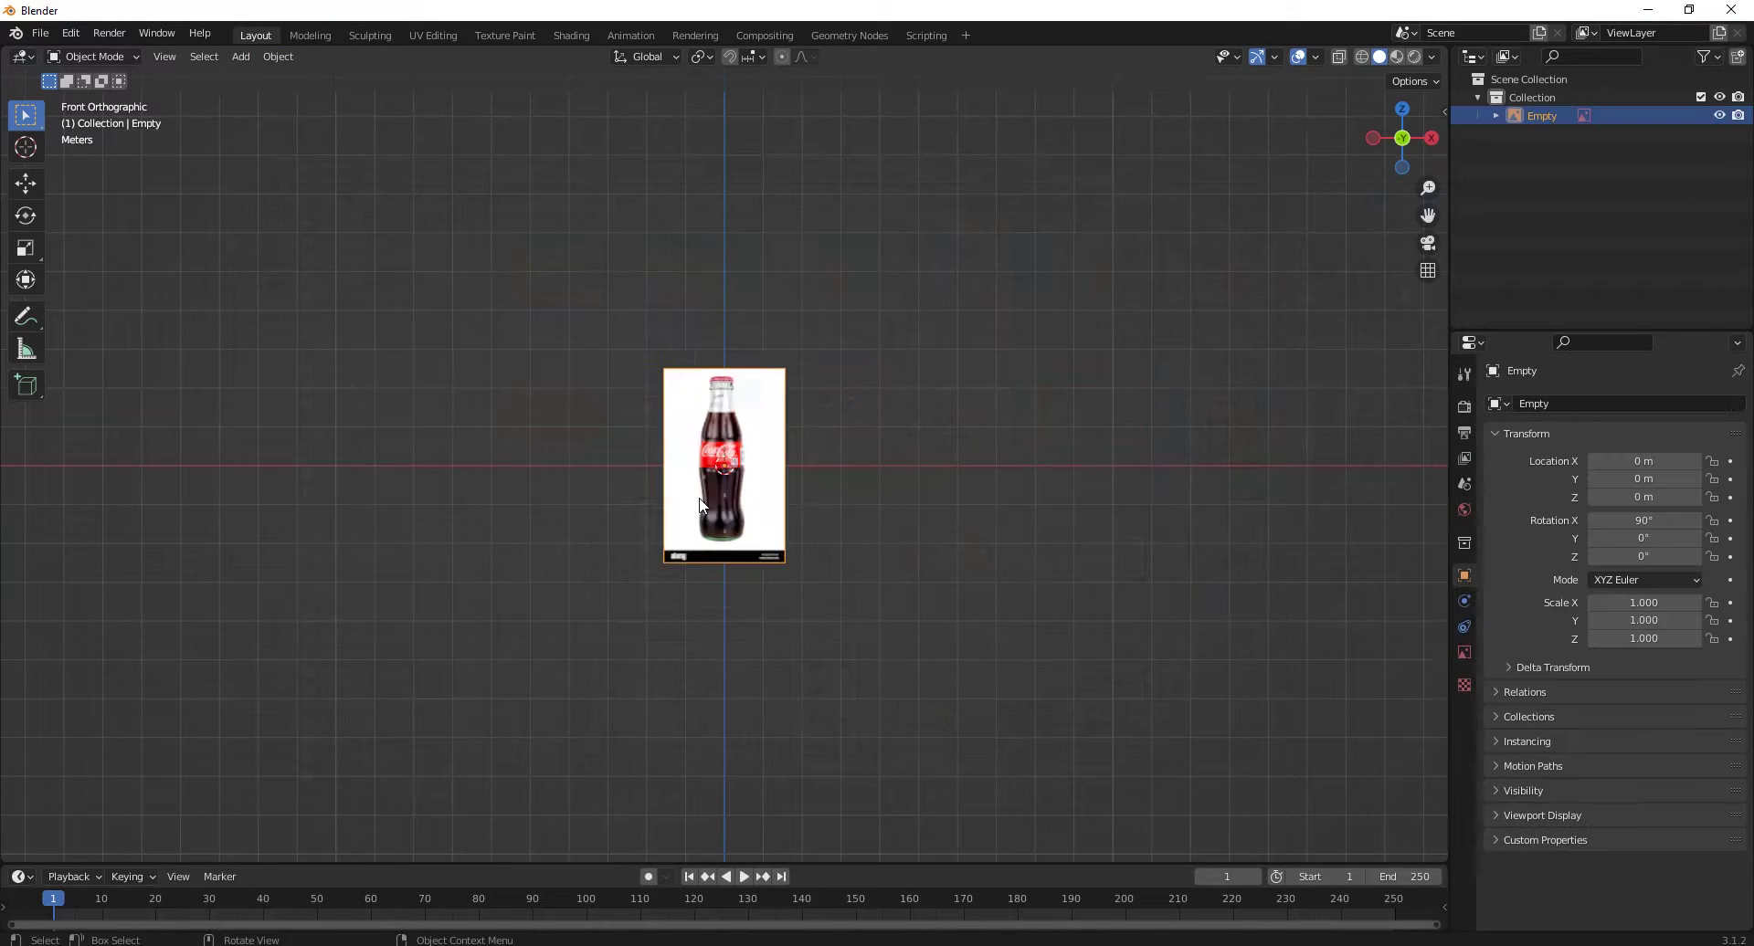
Step: Load the Coca-Cola bottle photo as a reference and add a 12-vertex cylinder
click(983, 585)
click(240, 57)
mouse_move(274, 77)
click(420, 163)
click(100, 848)
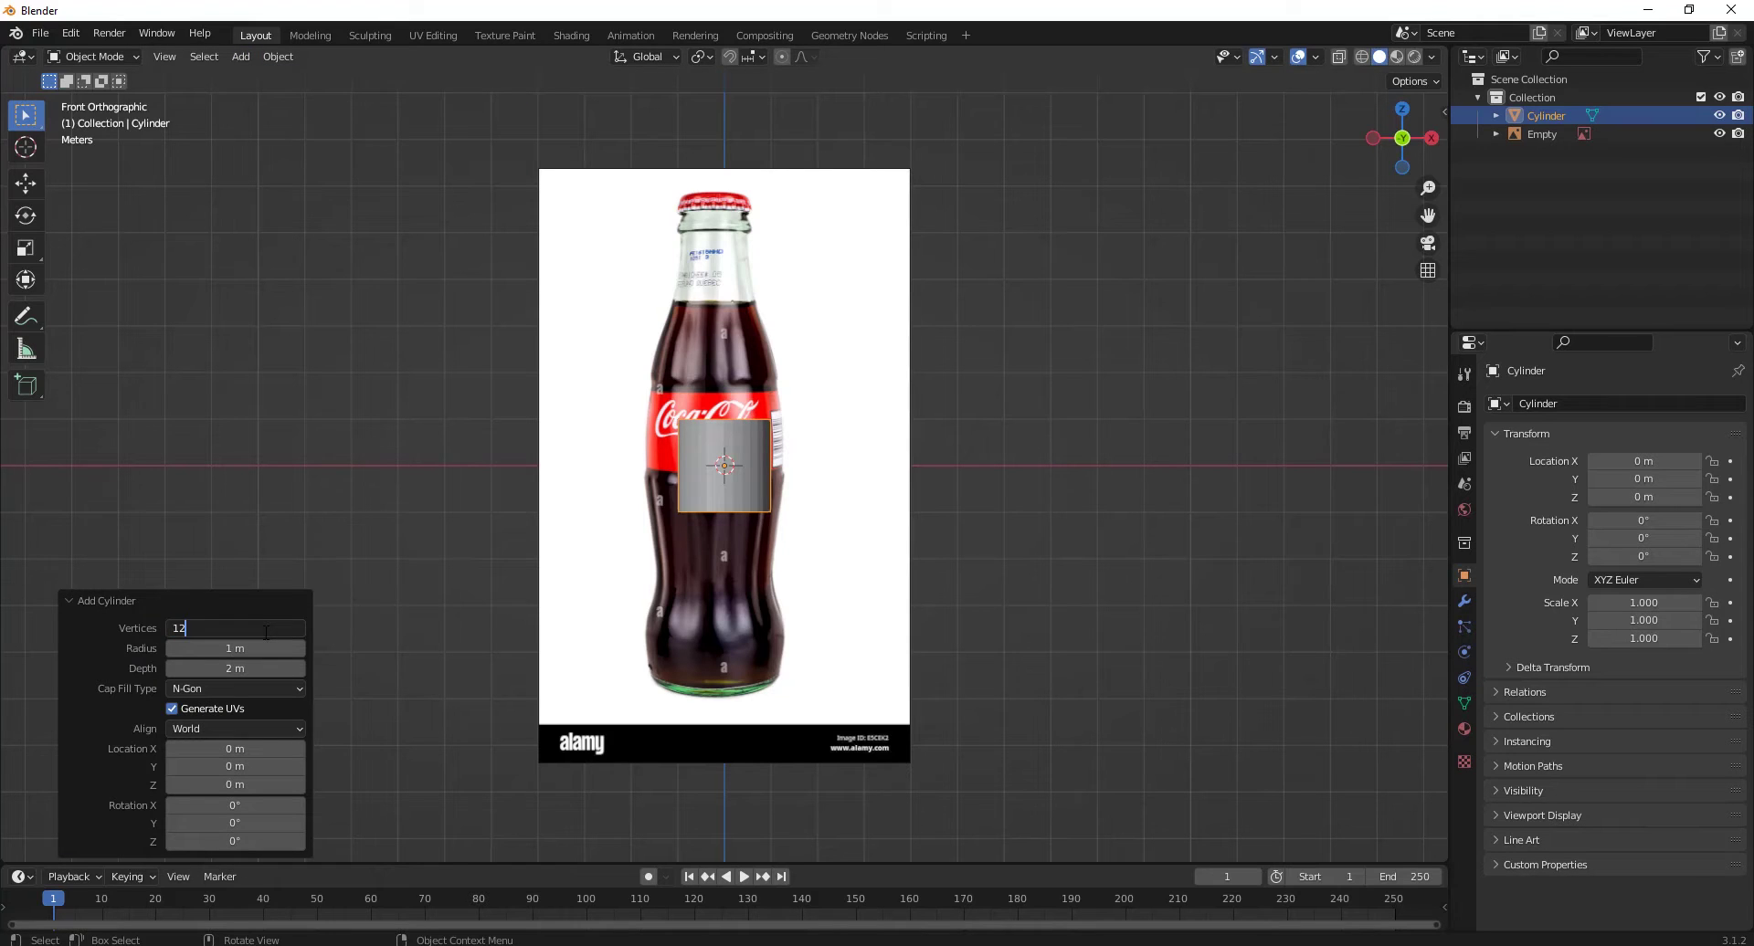
Step: Nudge the reference image slightly right, then put the cylinder into Edit Mode
click(842, 494)
click(25, 182)
drag(799, 462, 807, 463)
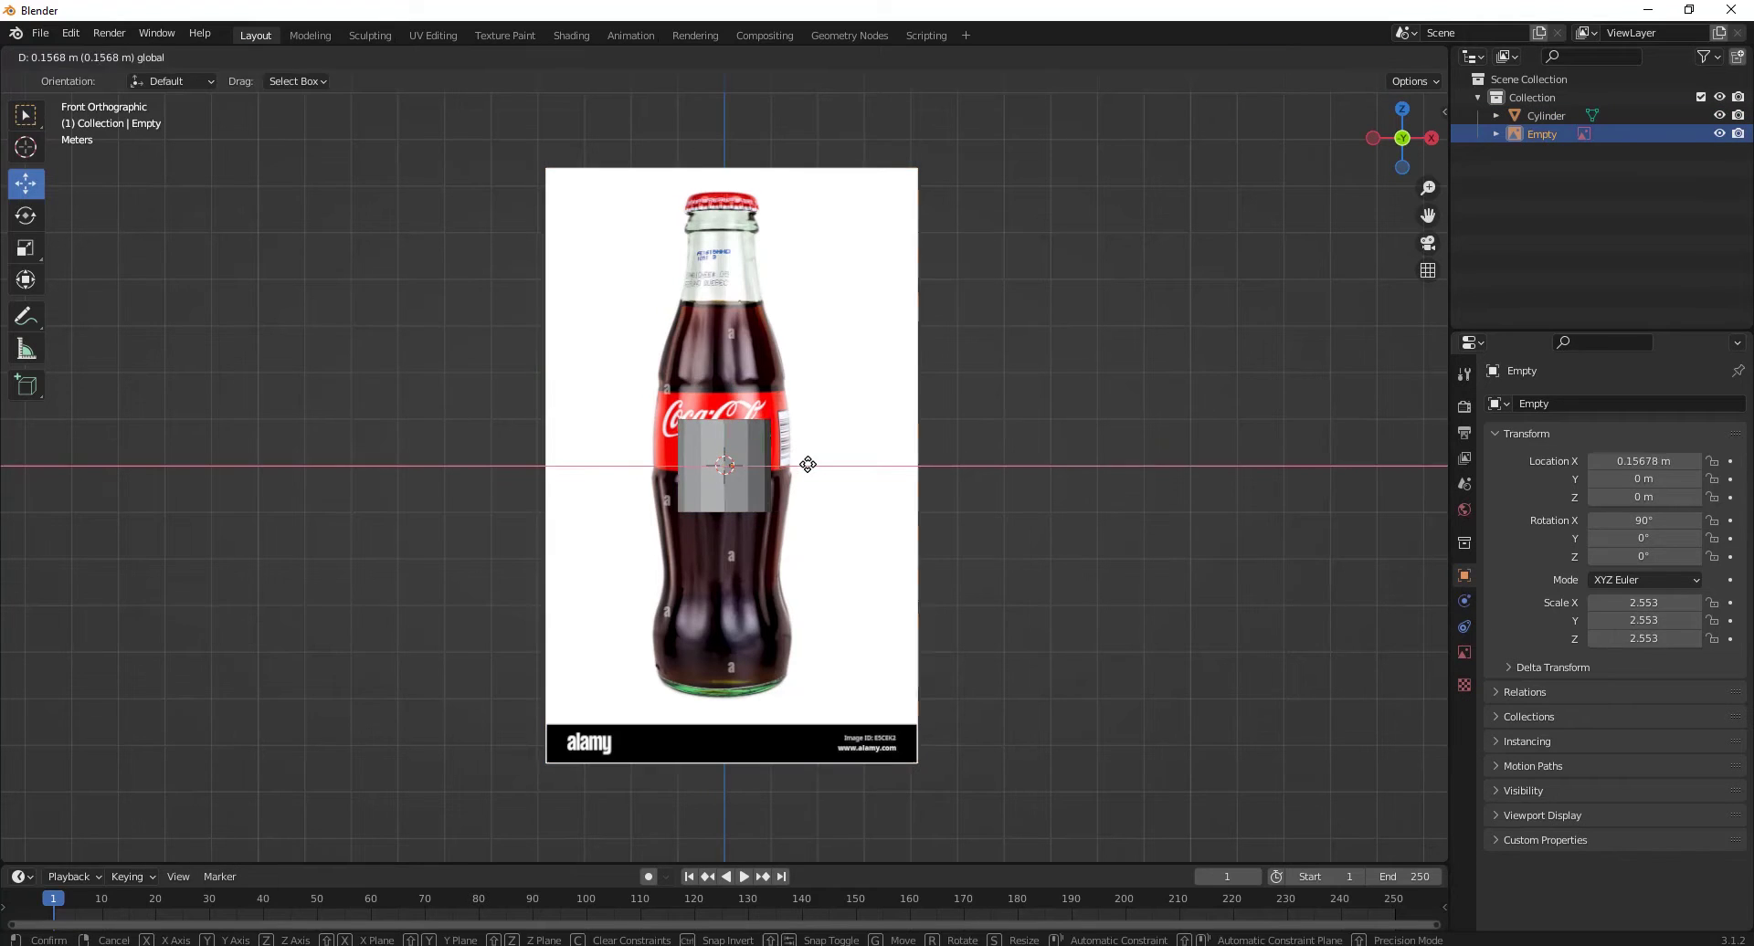
click(1521, 119)
key(Tab)
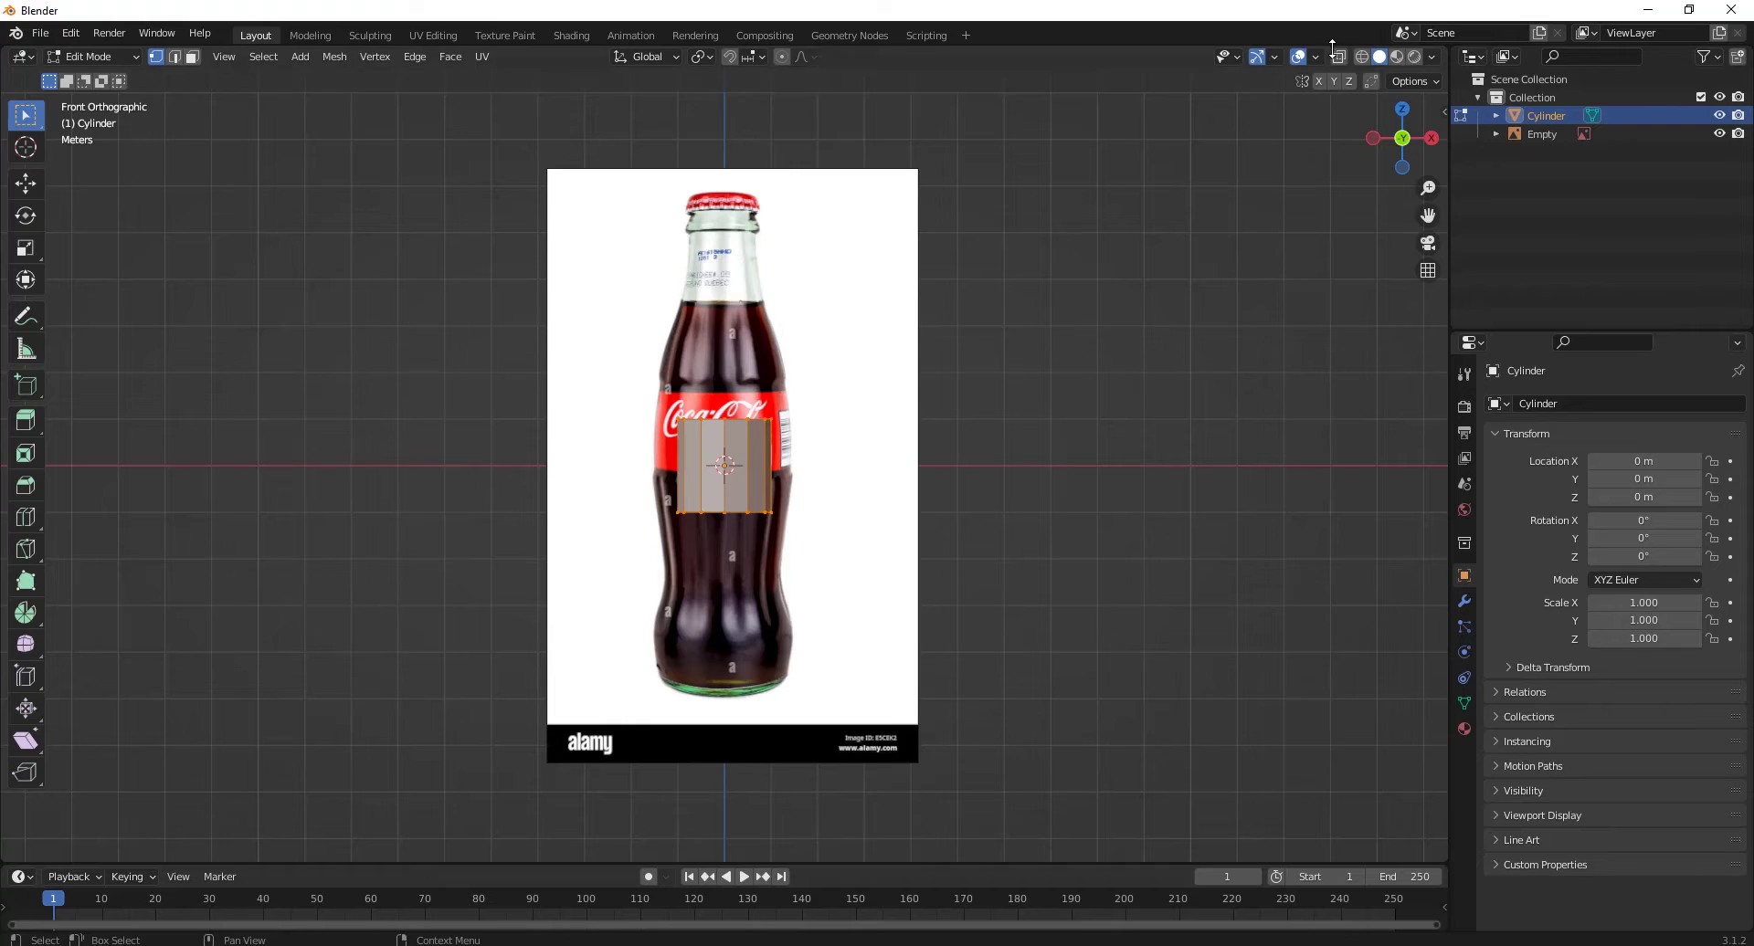
scroll(557, 271, up, 3)
Step: Move the cylinder's bottom ring down to the bottle base and widen it
click(27, 189)
drag(724, 329, 741, 654)
drag(725, 639, 1009, 747)
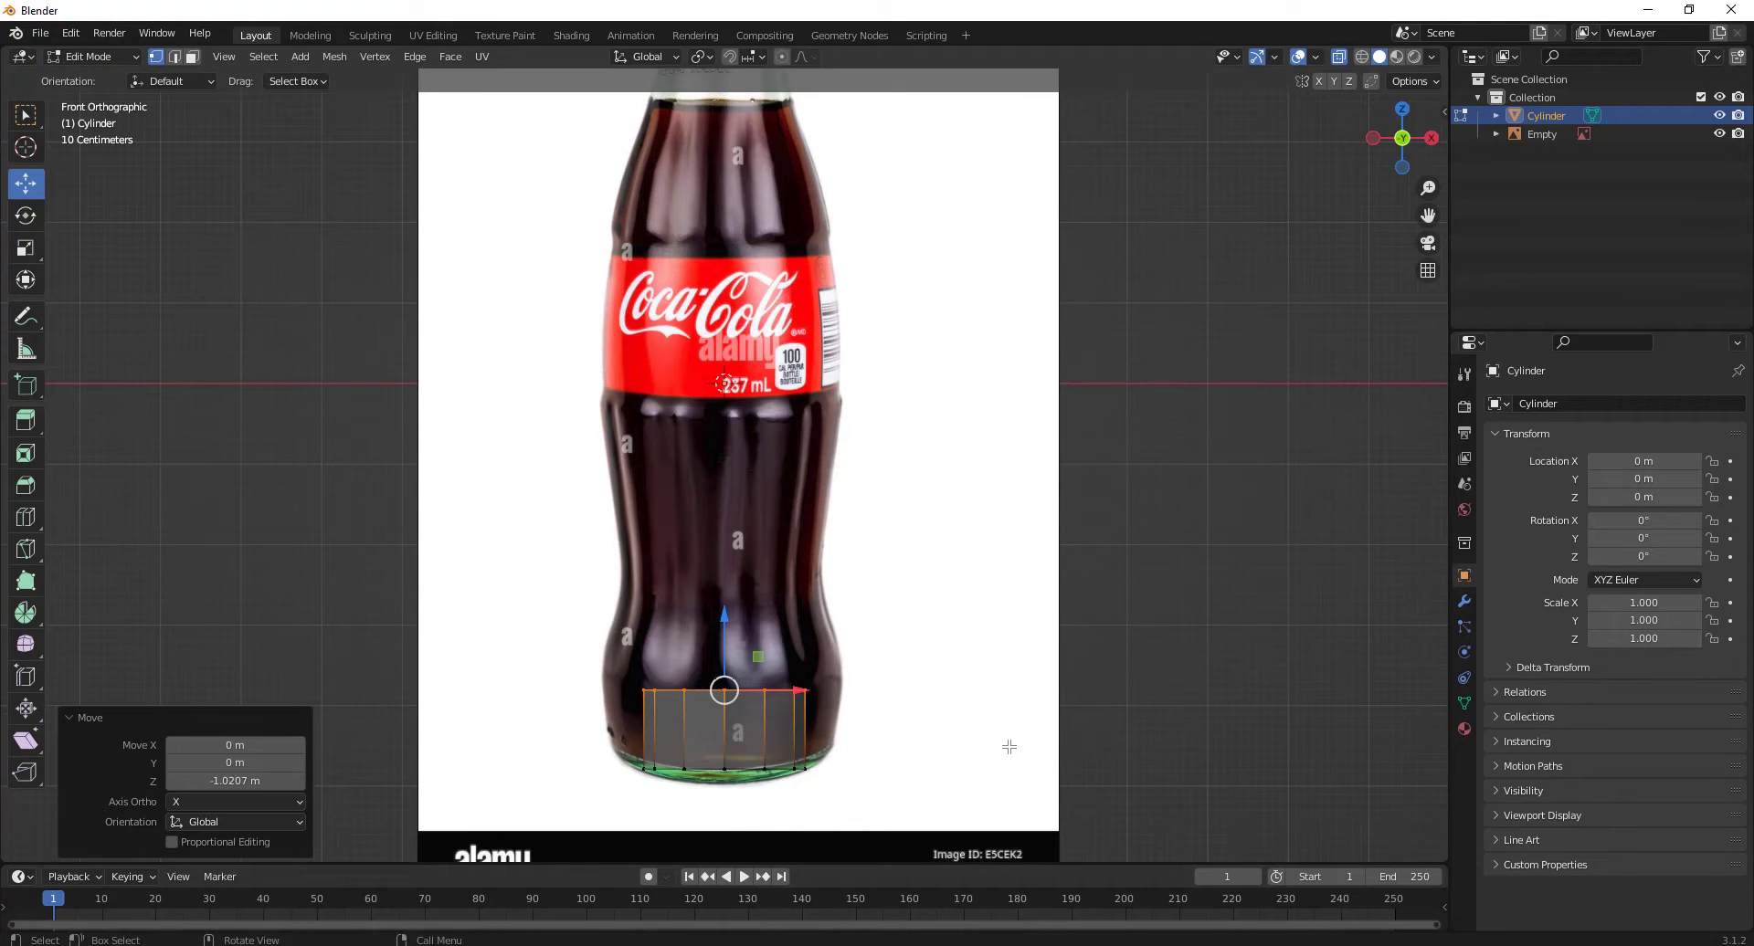
key(s)
click(1146, 717)
Step: Extrude a narrower ring at the waist, then a wider ring just under the label
key(e)
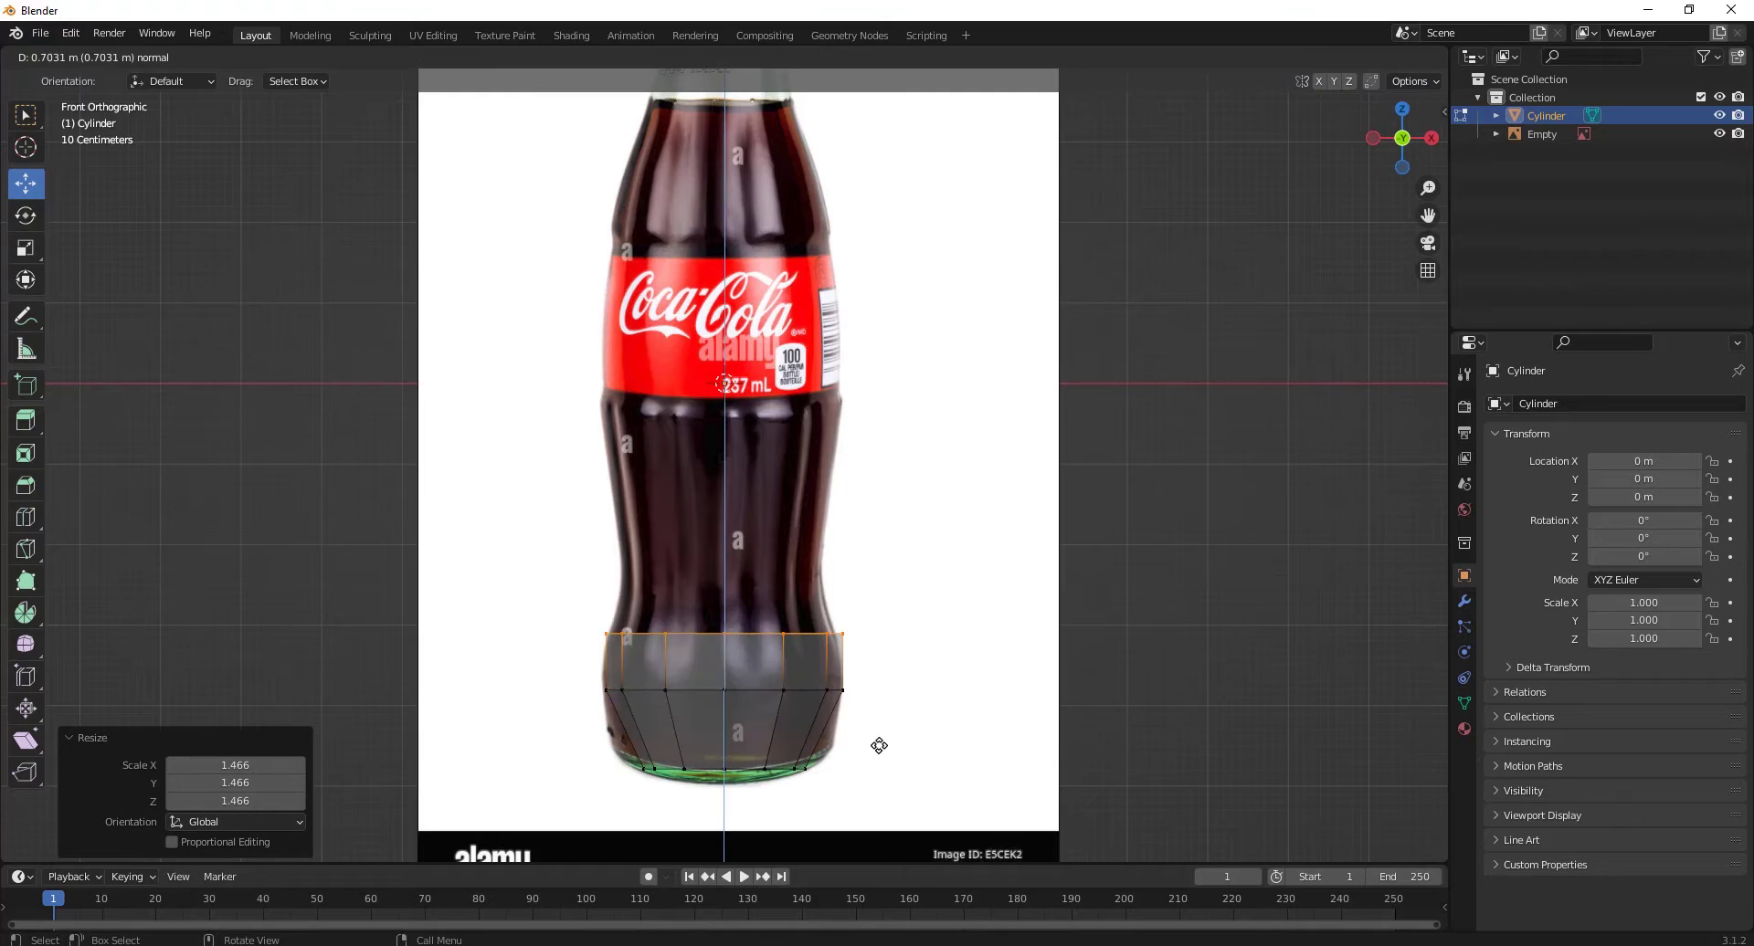
click(896, 714)
key(s)
click(883, 614)
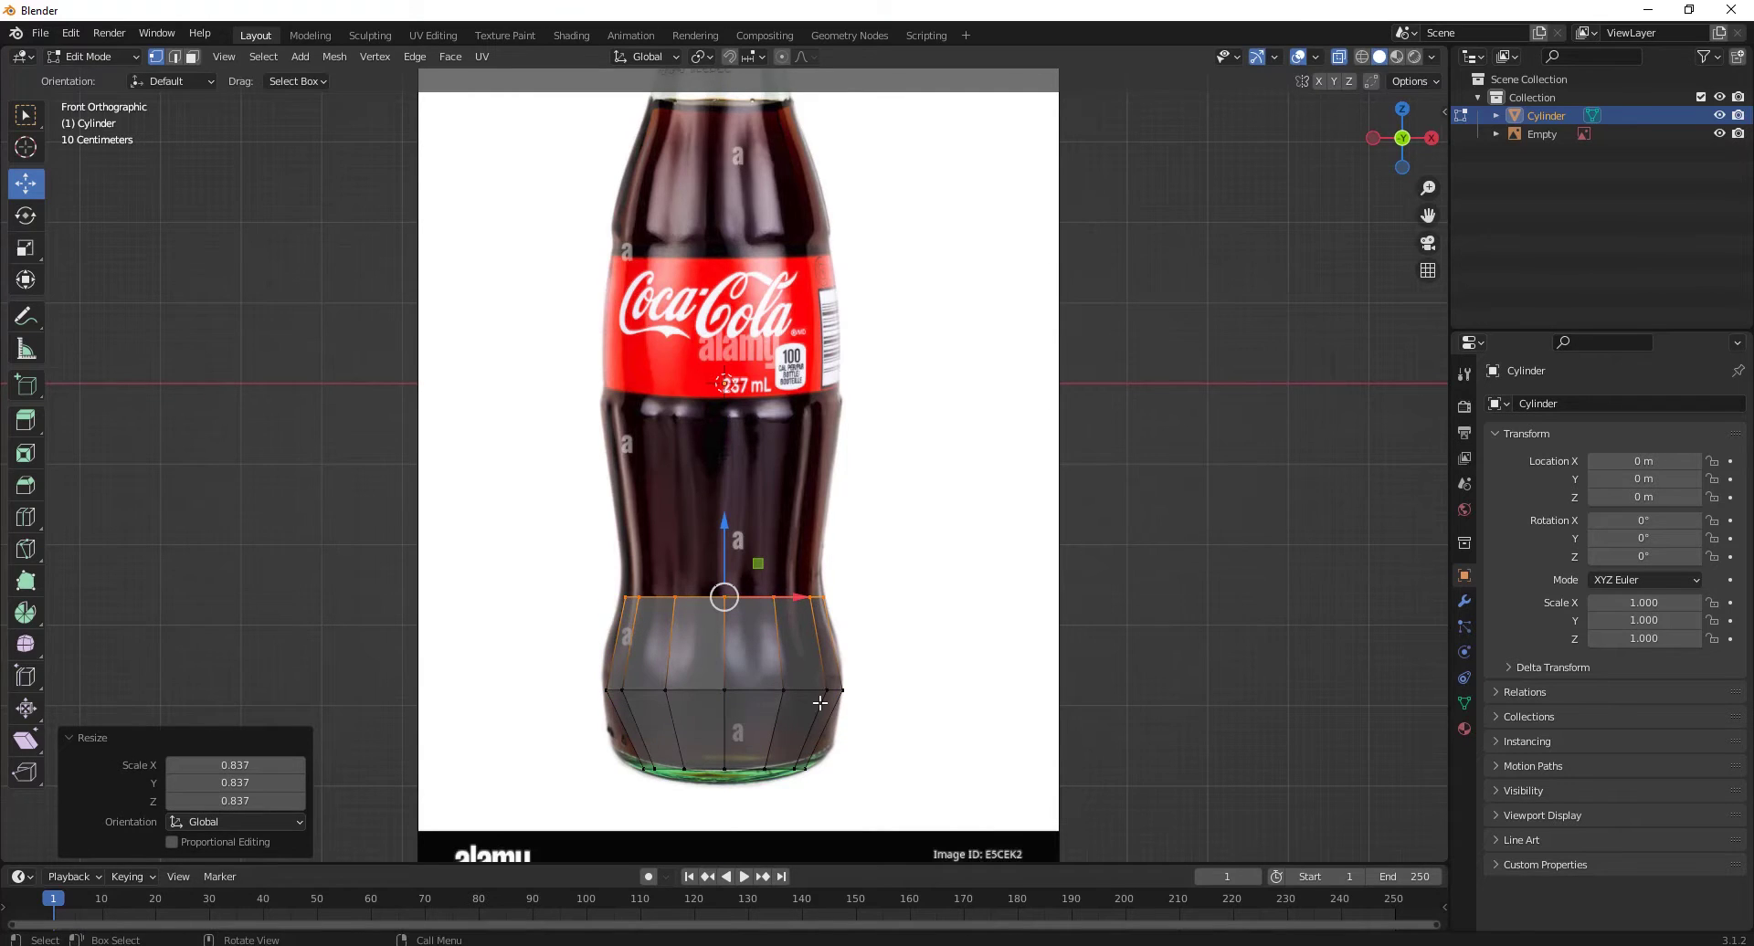
scroll(819, 703, up, 2)
key(e)
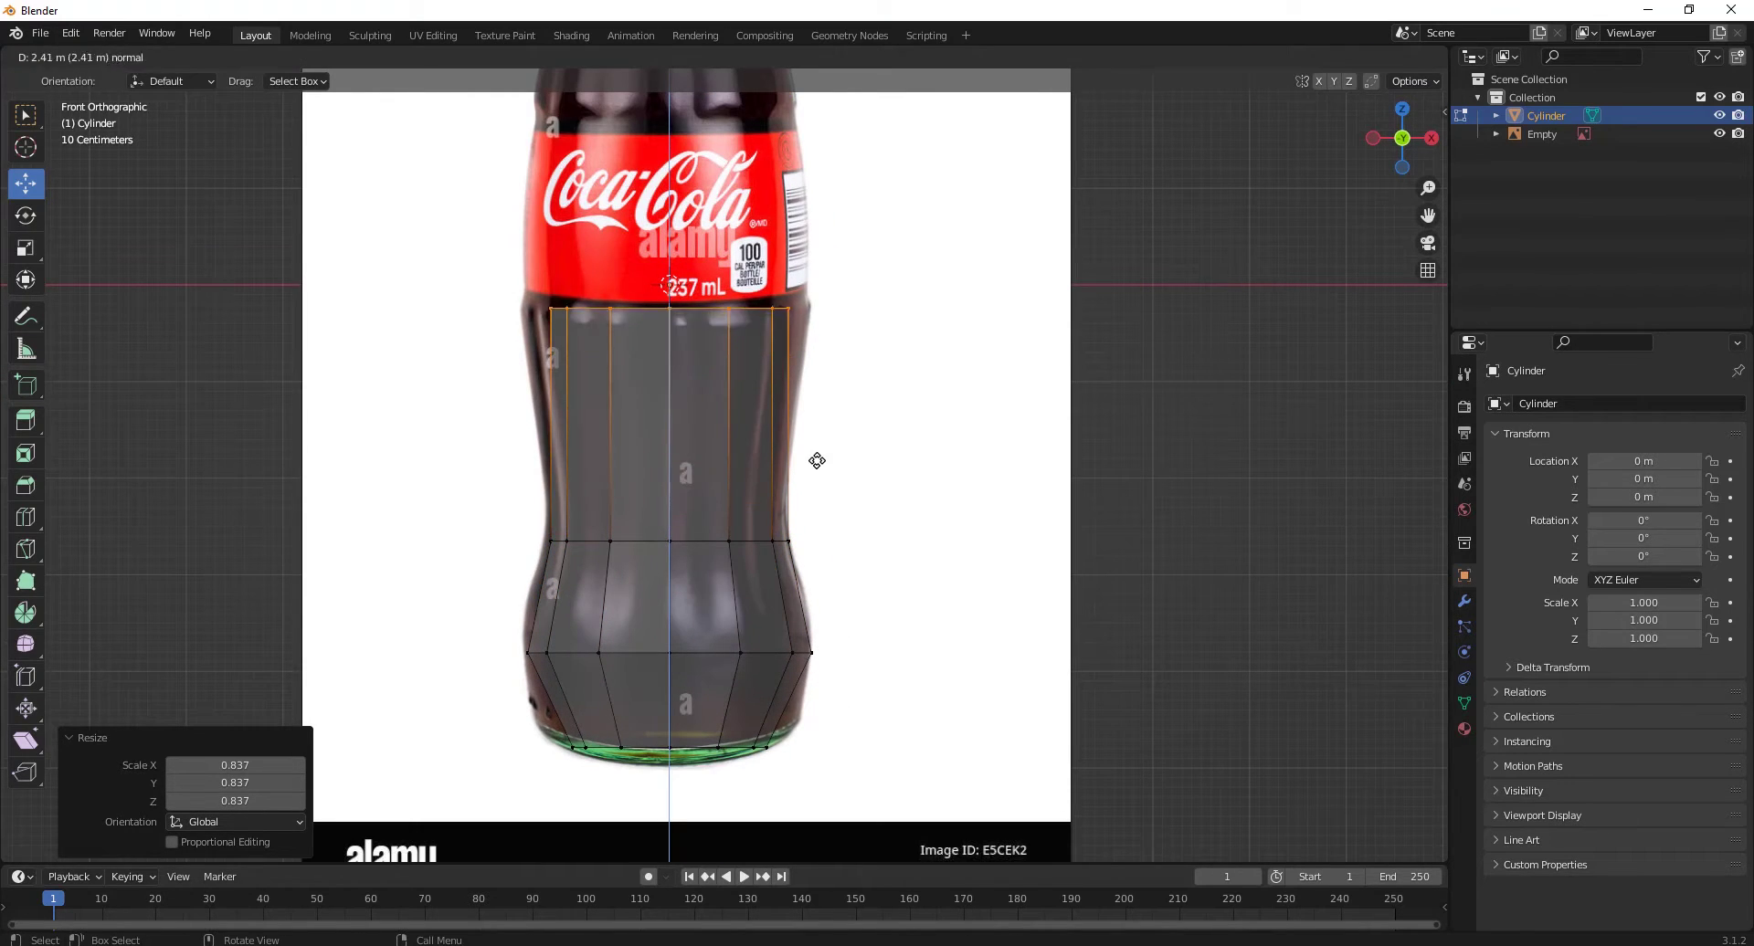
click(814, 461)
key(s)
click(955, 428)
Step: Add two loop cuts near the base and resize them to round the bottom
click(759, 637)
key(s)
click(803, 763)
click(793, 708)
key(s)
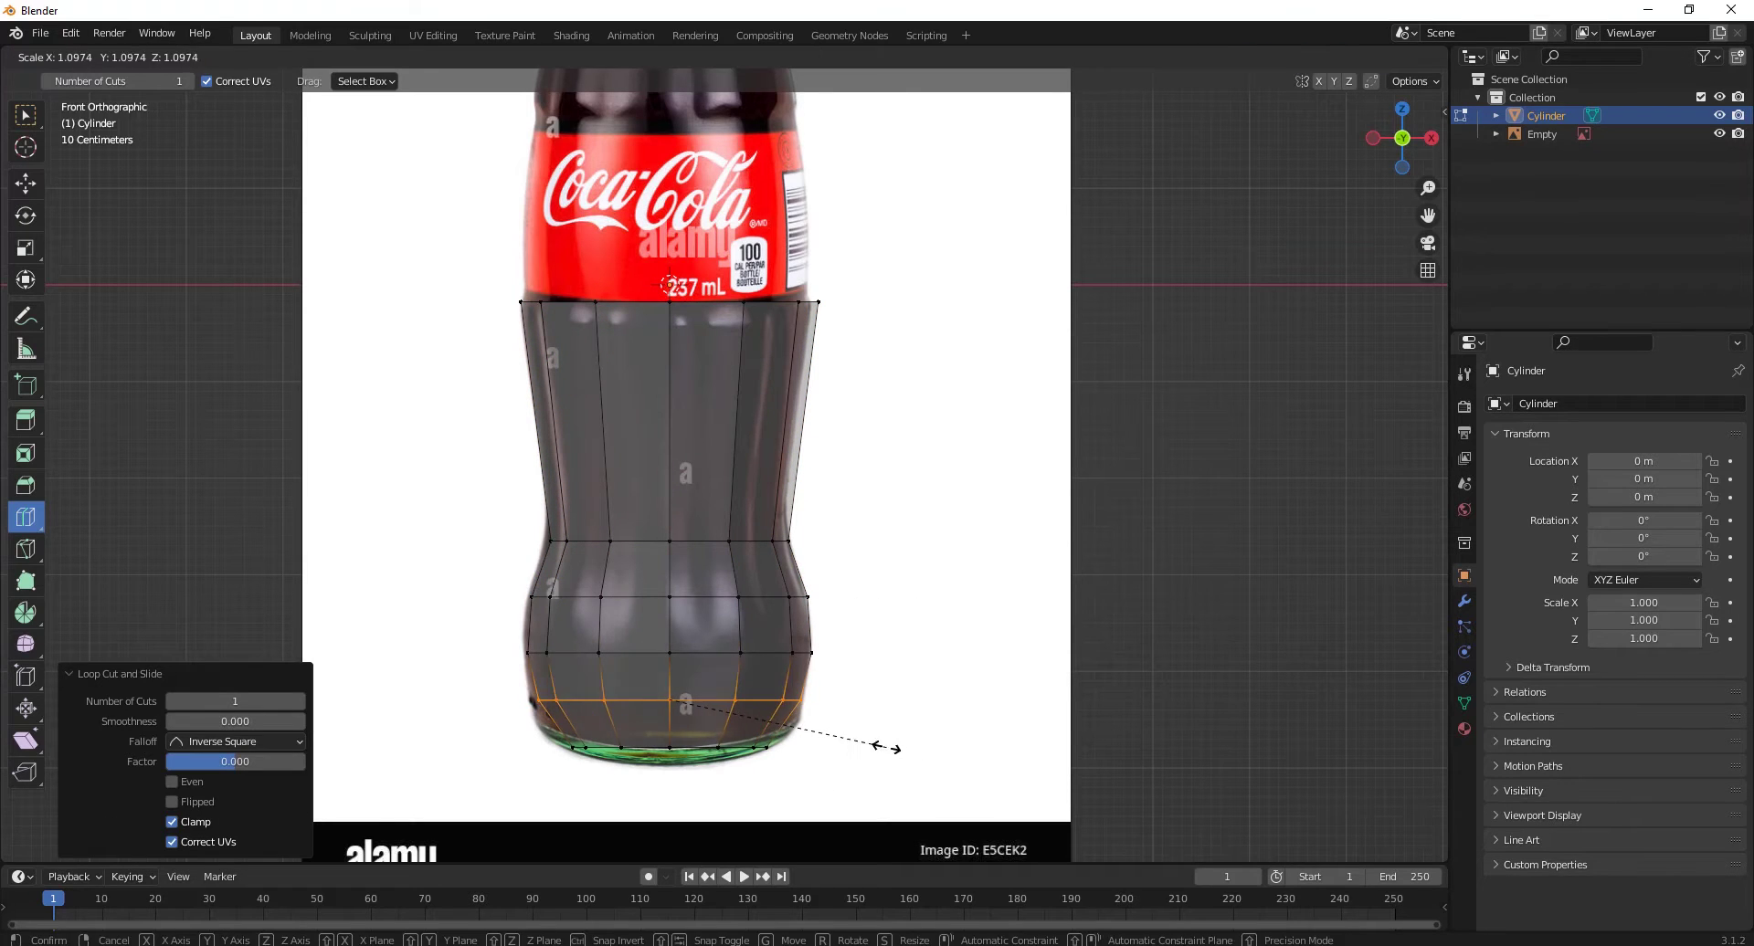
click(827, 731)
click(807, 708)
key(s)
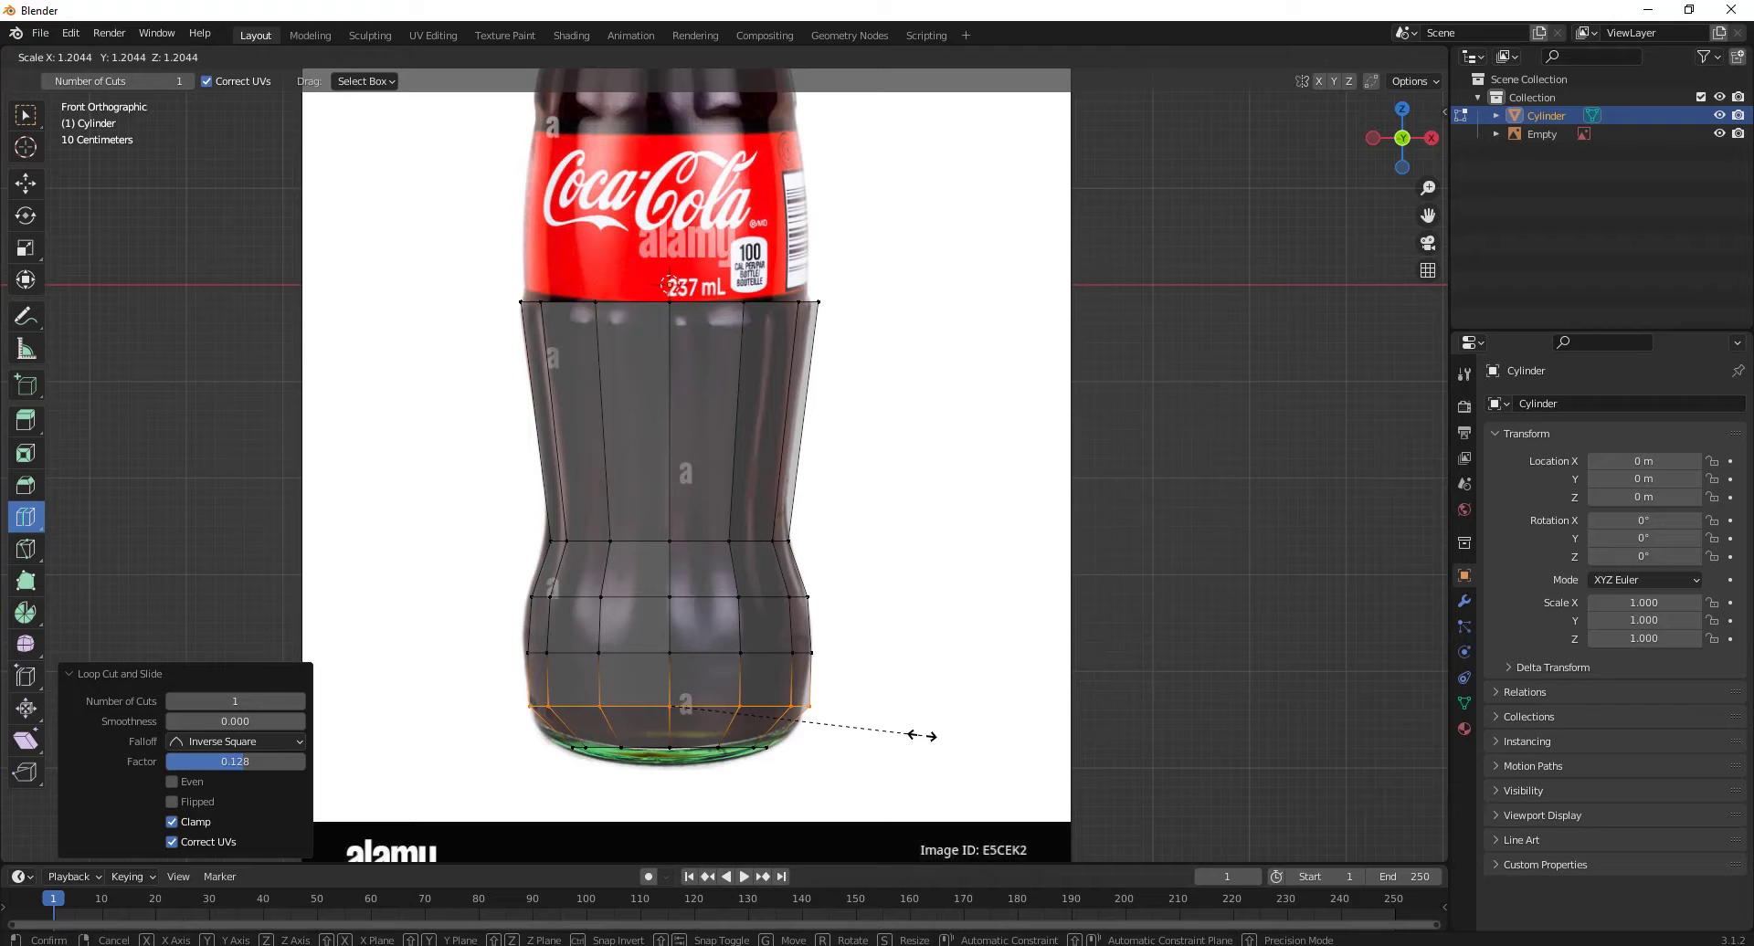
click(918, 731)
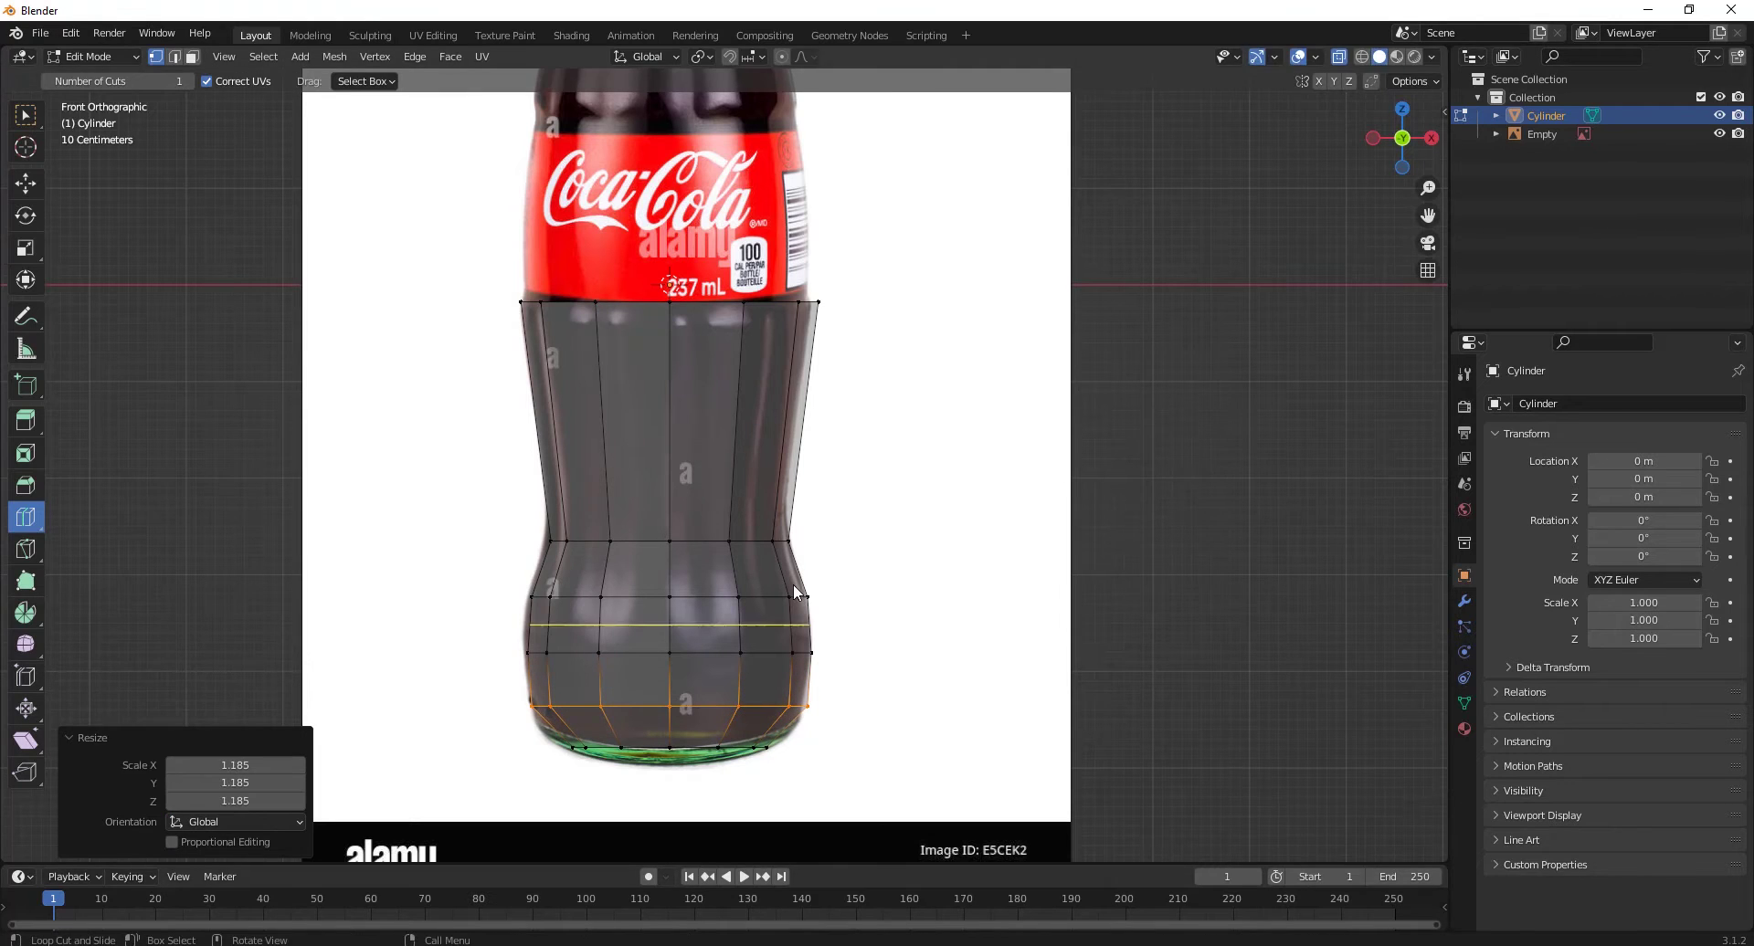
Step: Bevel the waist loop into a band, then raise and resize the band
alt+click(636, 552)
key(ctrl+b)
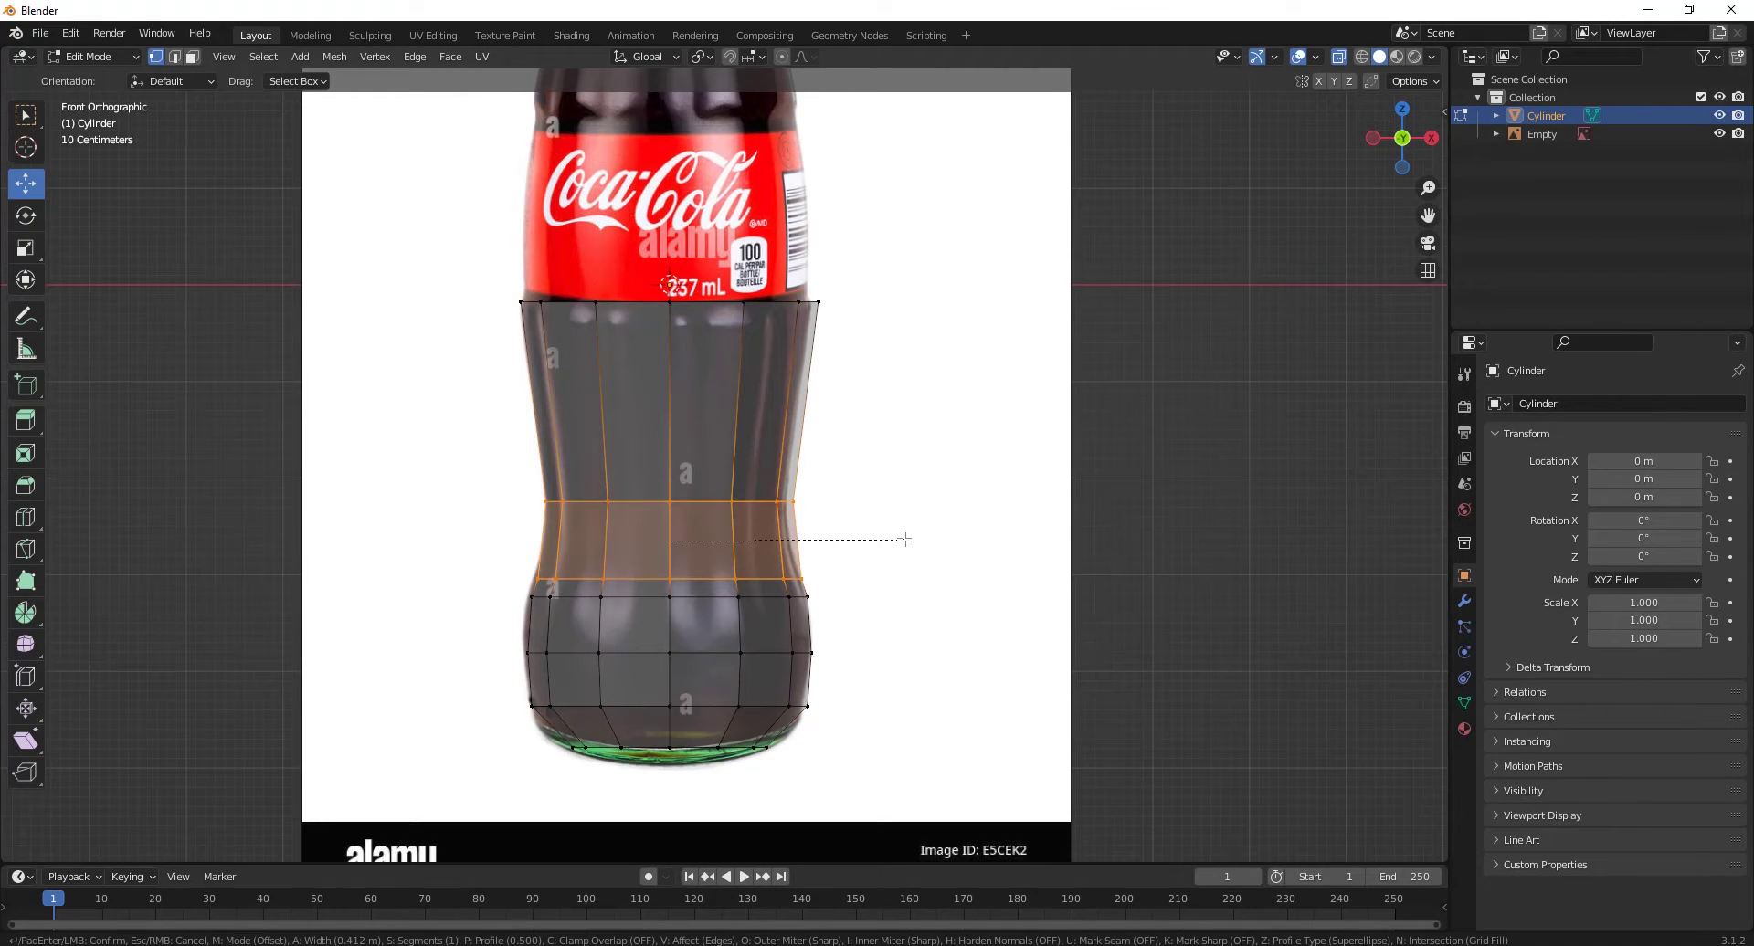
click(897, 541)
drag(798, 621, 795, 621)
key(ctrl+z)
key(g)
key(z)
click(838, 497)
key(s)
click(902, 484)
Step: Select the top ring and extrude it over the label, slightly narrower
click(808, 597)
mouse_move(807, 597)
shift+middle_down()
mouse_move(807, 490)
mouse_move(820, 571)
shift+middle_up()
key(b)
drag(820, 571, 819, 571)
shift+middle_drag(819, 571, 812, 631)
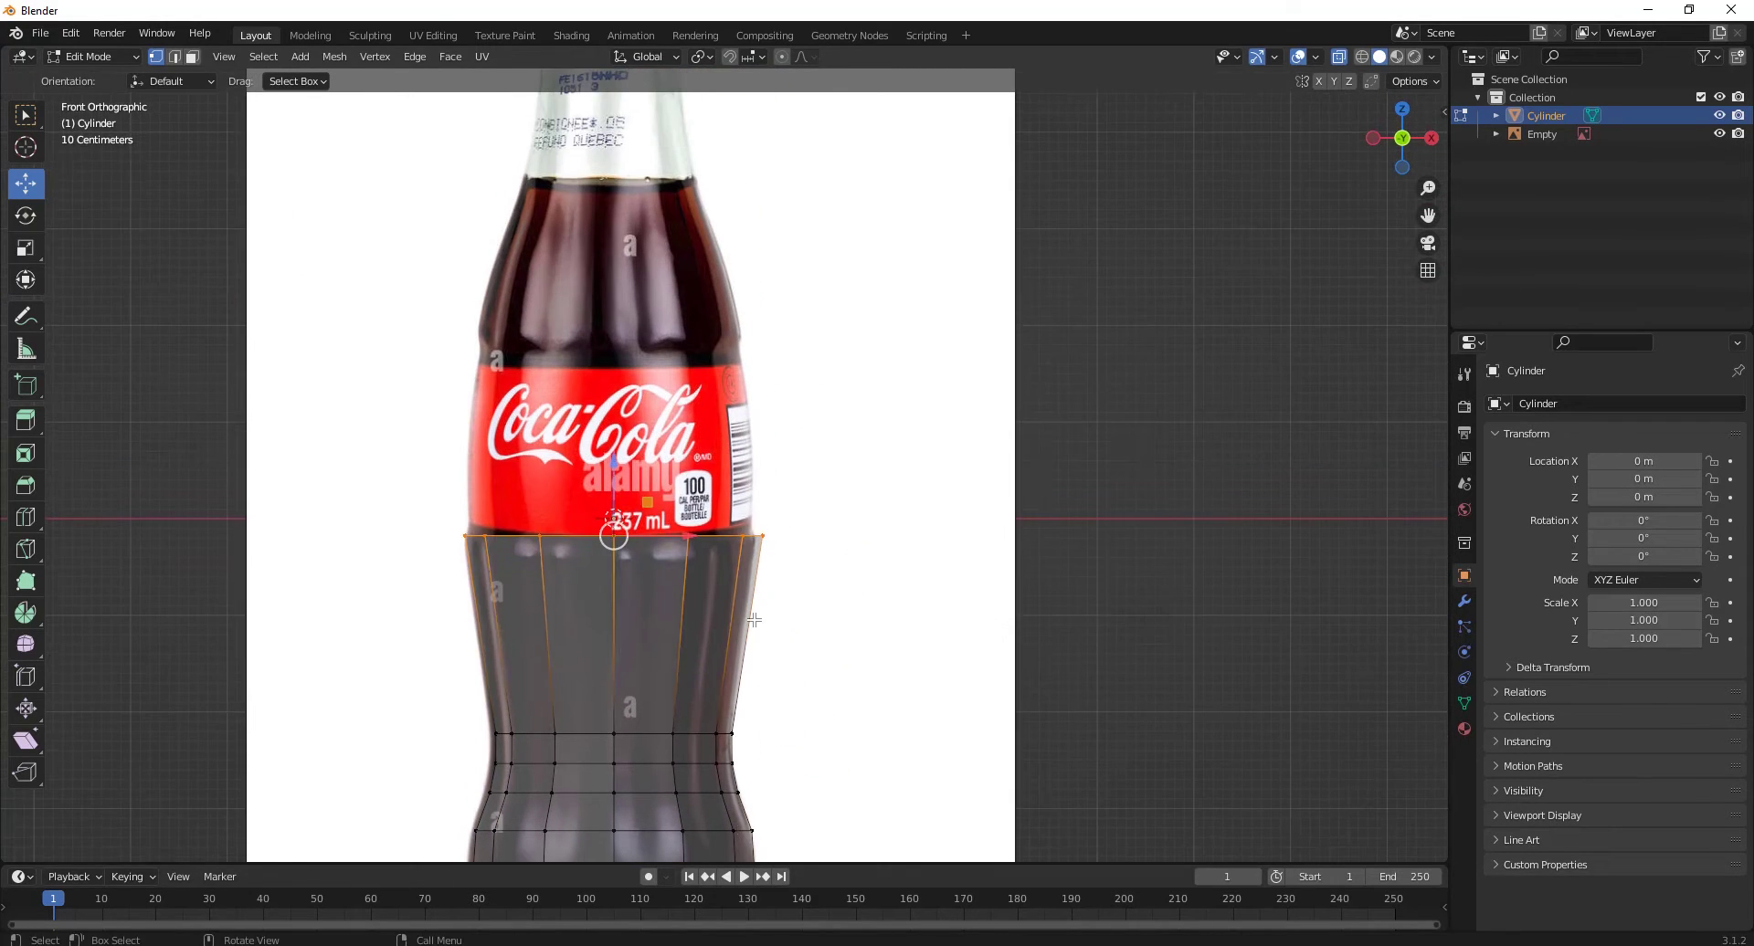
key(e)
click(730, 438)
key(s)
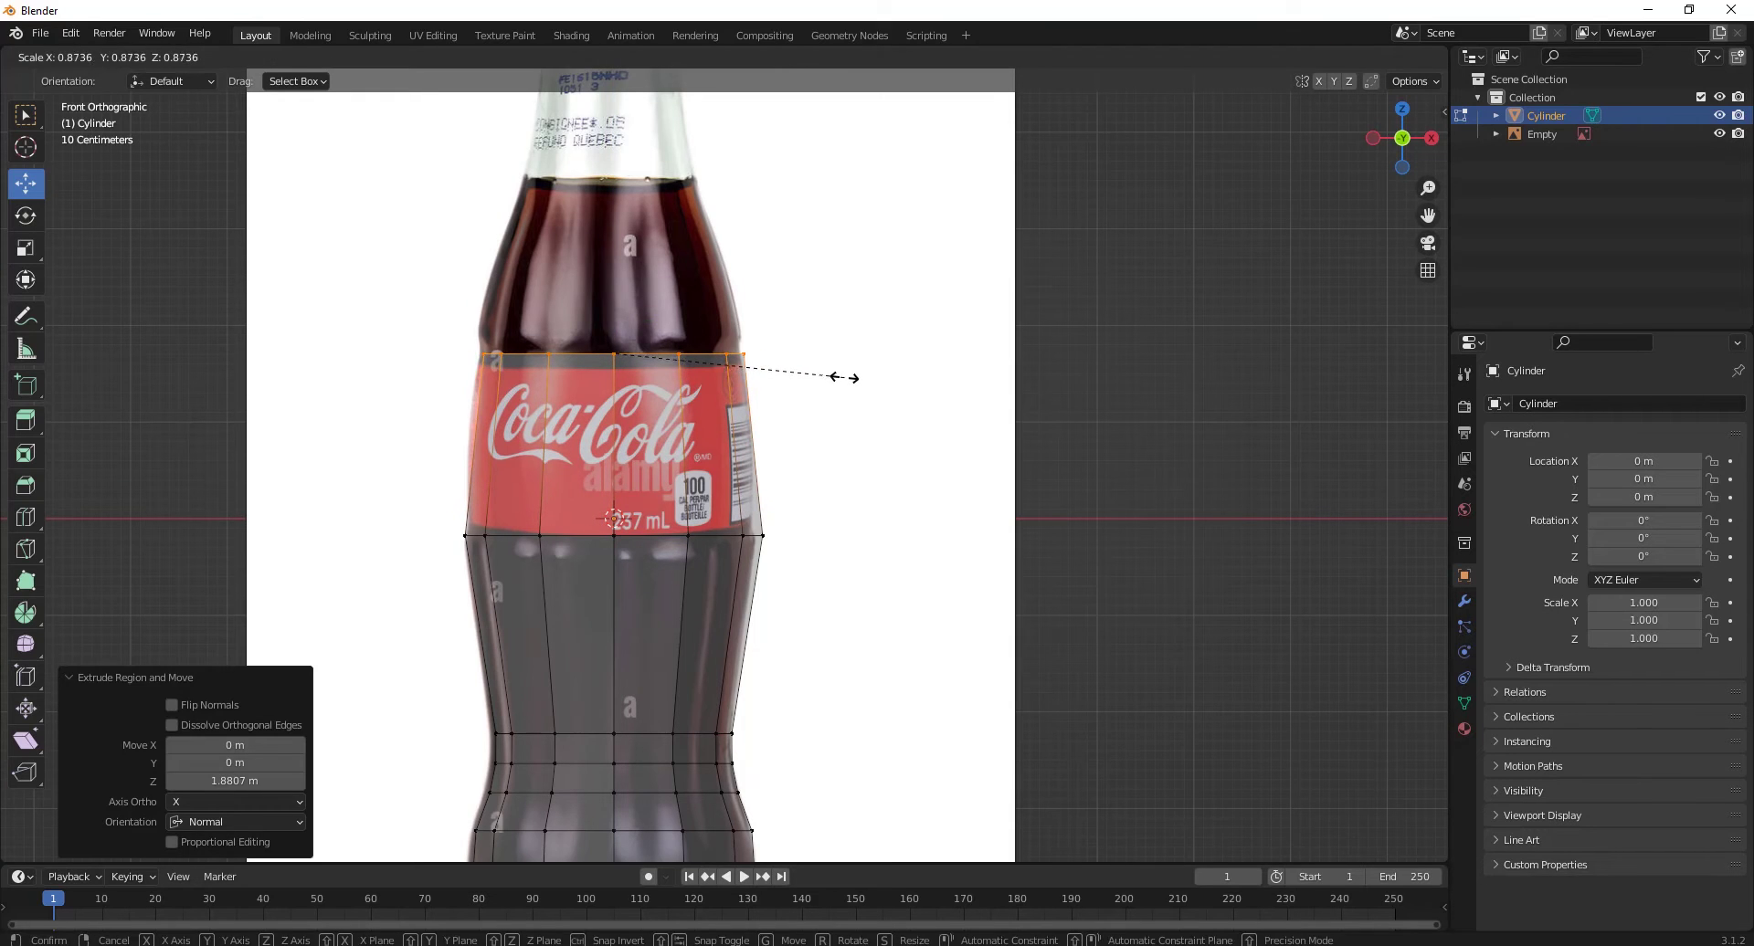
click(795, 408)
Step: Extrude the top ring up the shoulder, narrowing it toward the neck
shift+middle_drag(795, 408, 822, 565)
key(e)
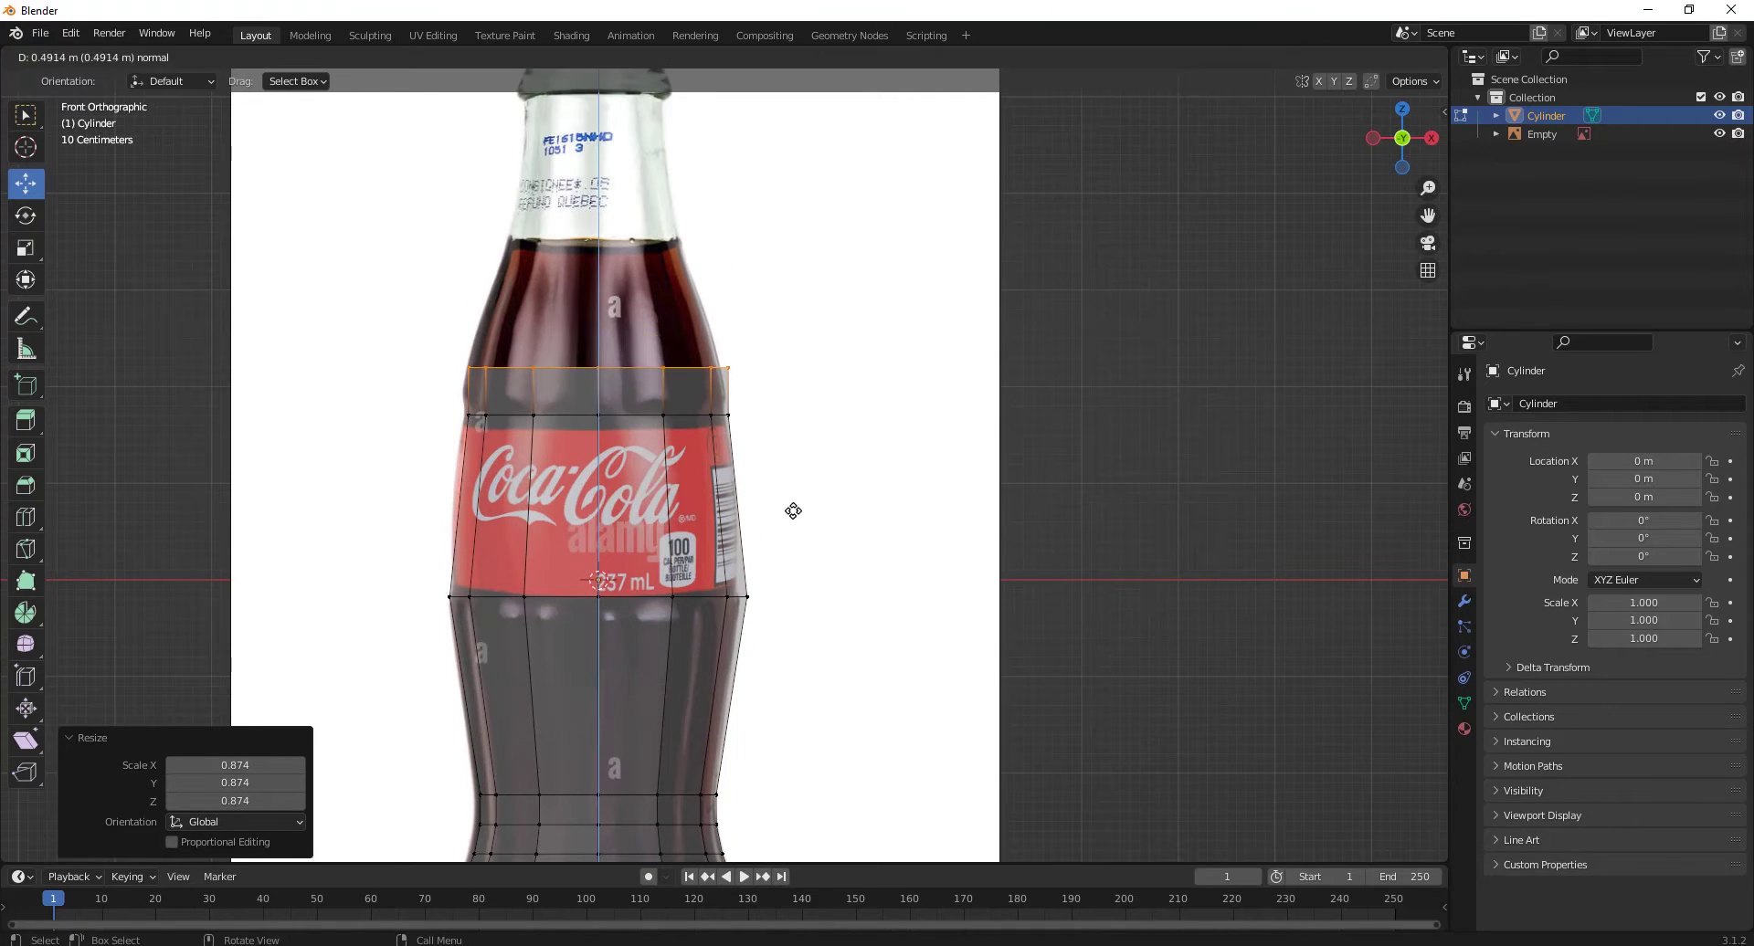
click(759, 380)
key(s)
click(741, 368)
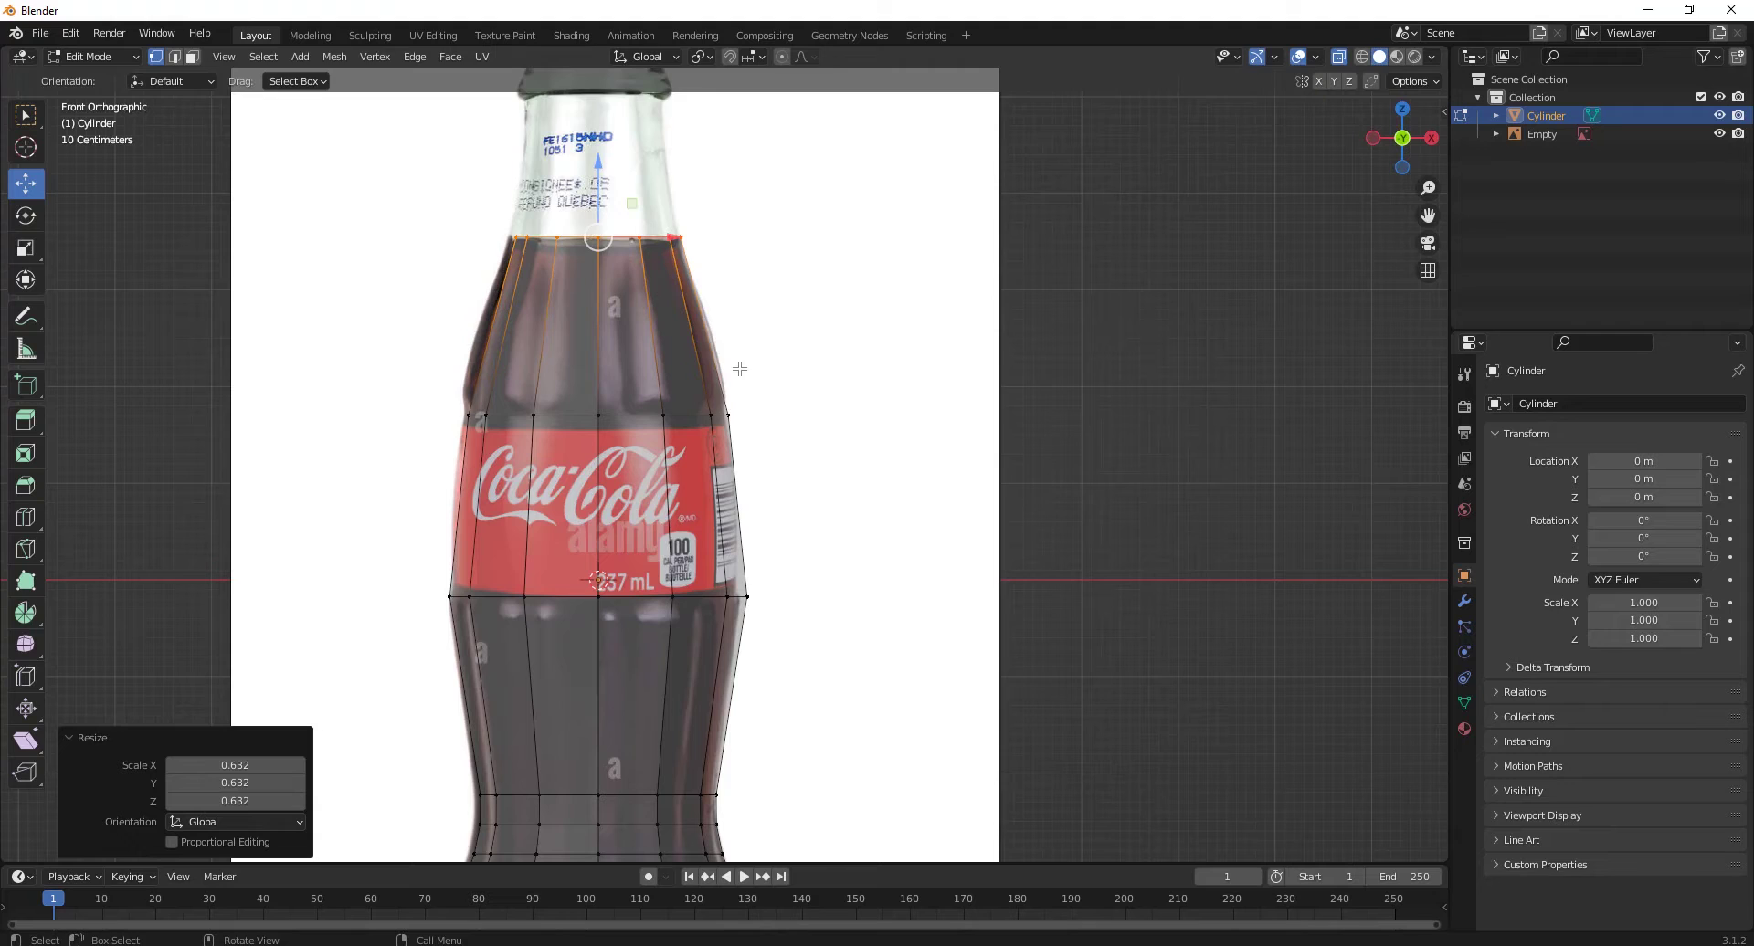
scroll(602, 251, up, 1)
shift+middle_drag(602, 251, 709, 646)
Step: Extrude and size a neck ring, then bevel the lower neck ring
key(e)
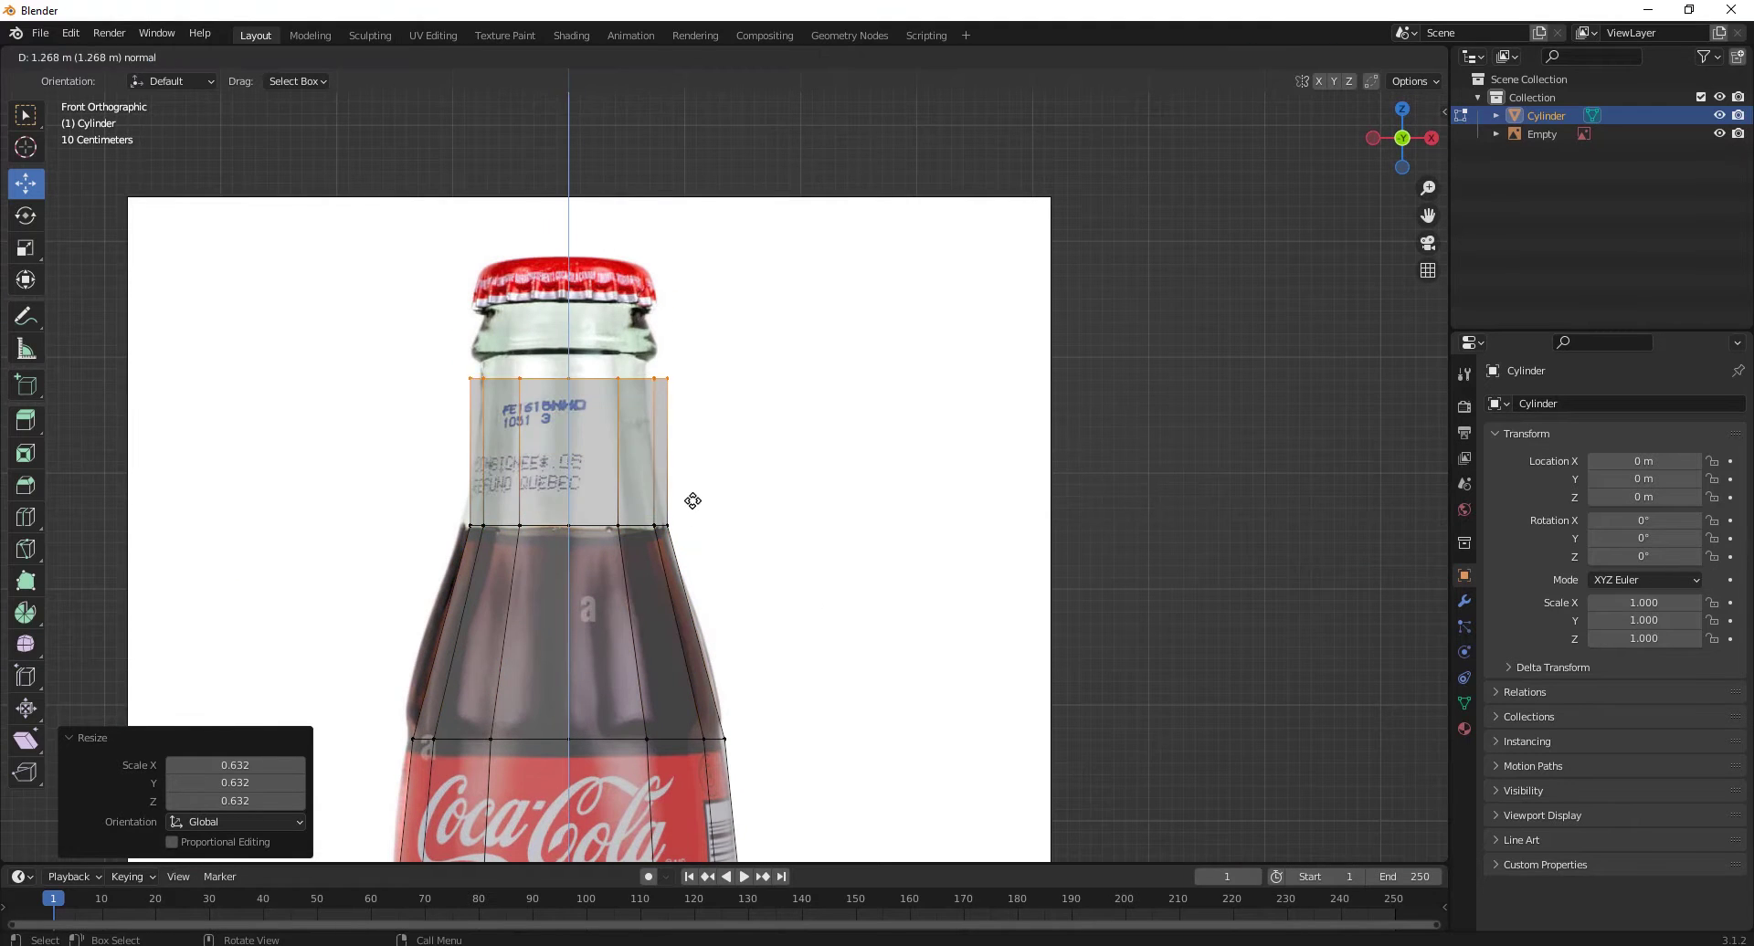
click(713, 494)
key(s)
click(787, 410)
scroll(639, 457, down, 1)
drag(463, 451, 731, 530)
scroll(731, 530, up, 1)
key(ctrl+b)
click(817, 497)
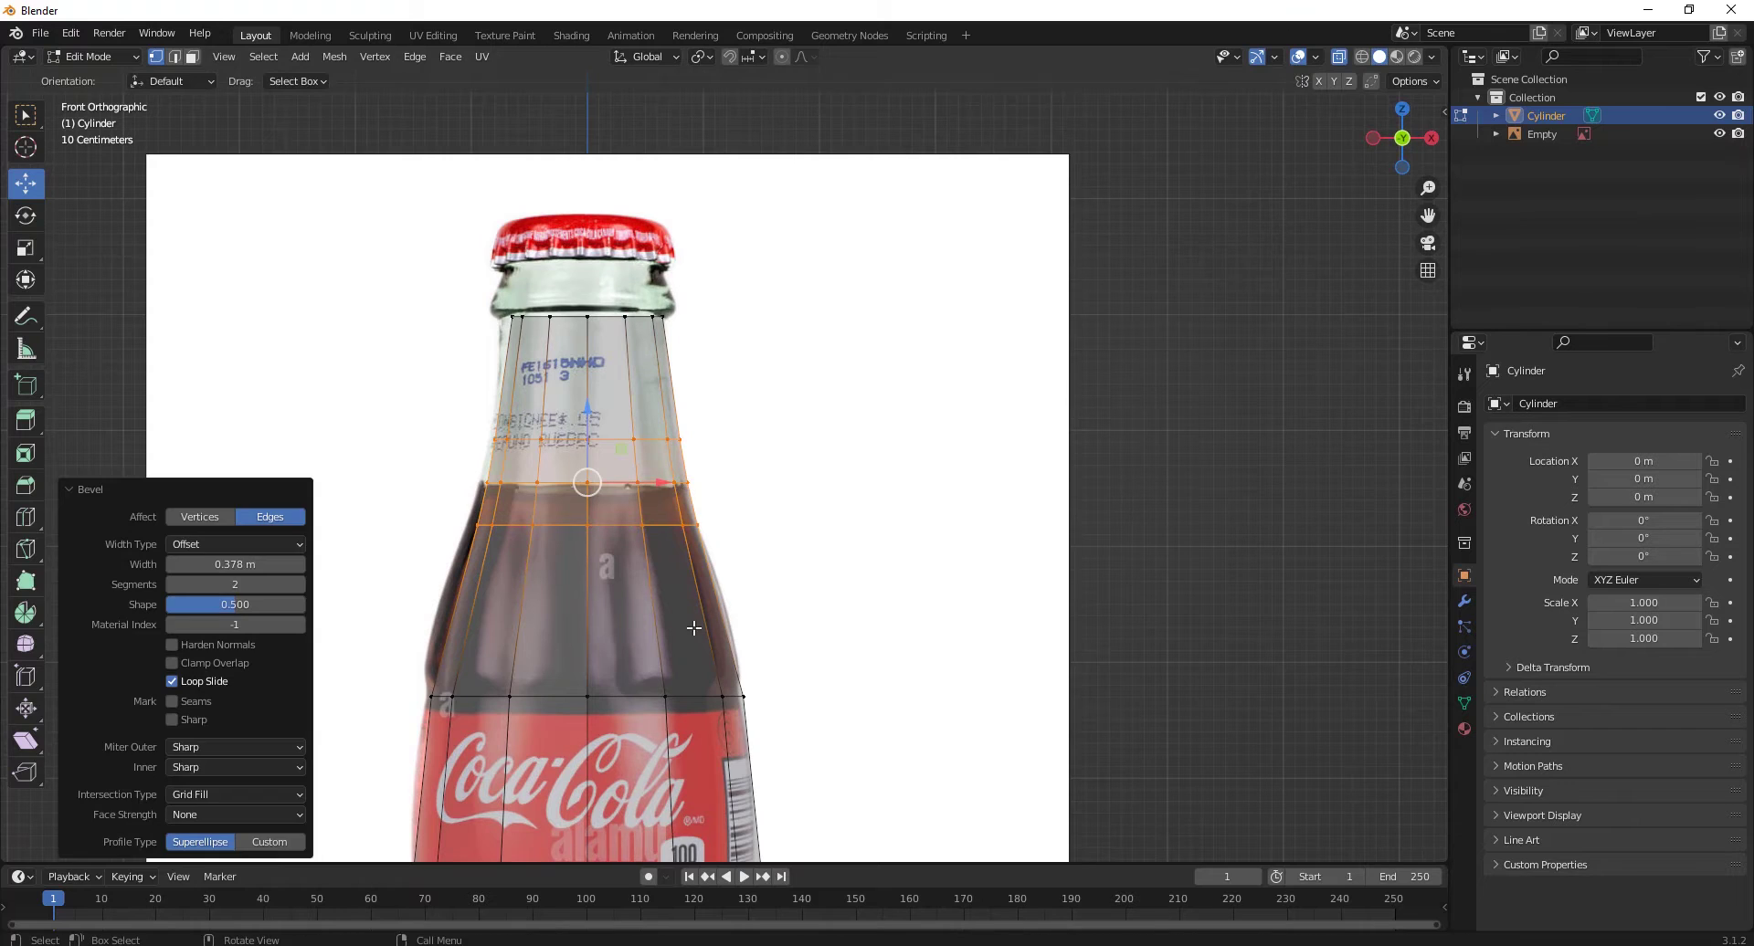
Step: Add a loop cut across the shoulder and resize it
click(580, 628)
scroll(822, 646, down, 1)
key(s)
click(877, 634)
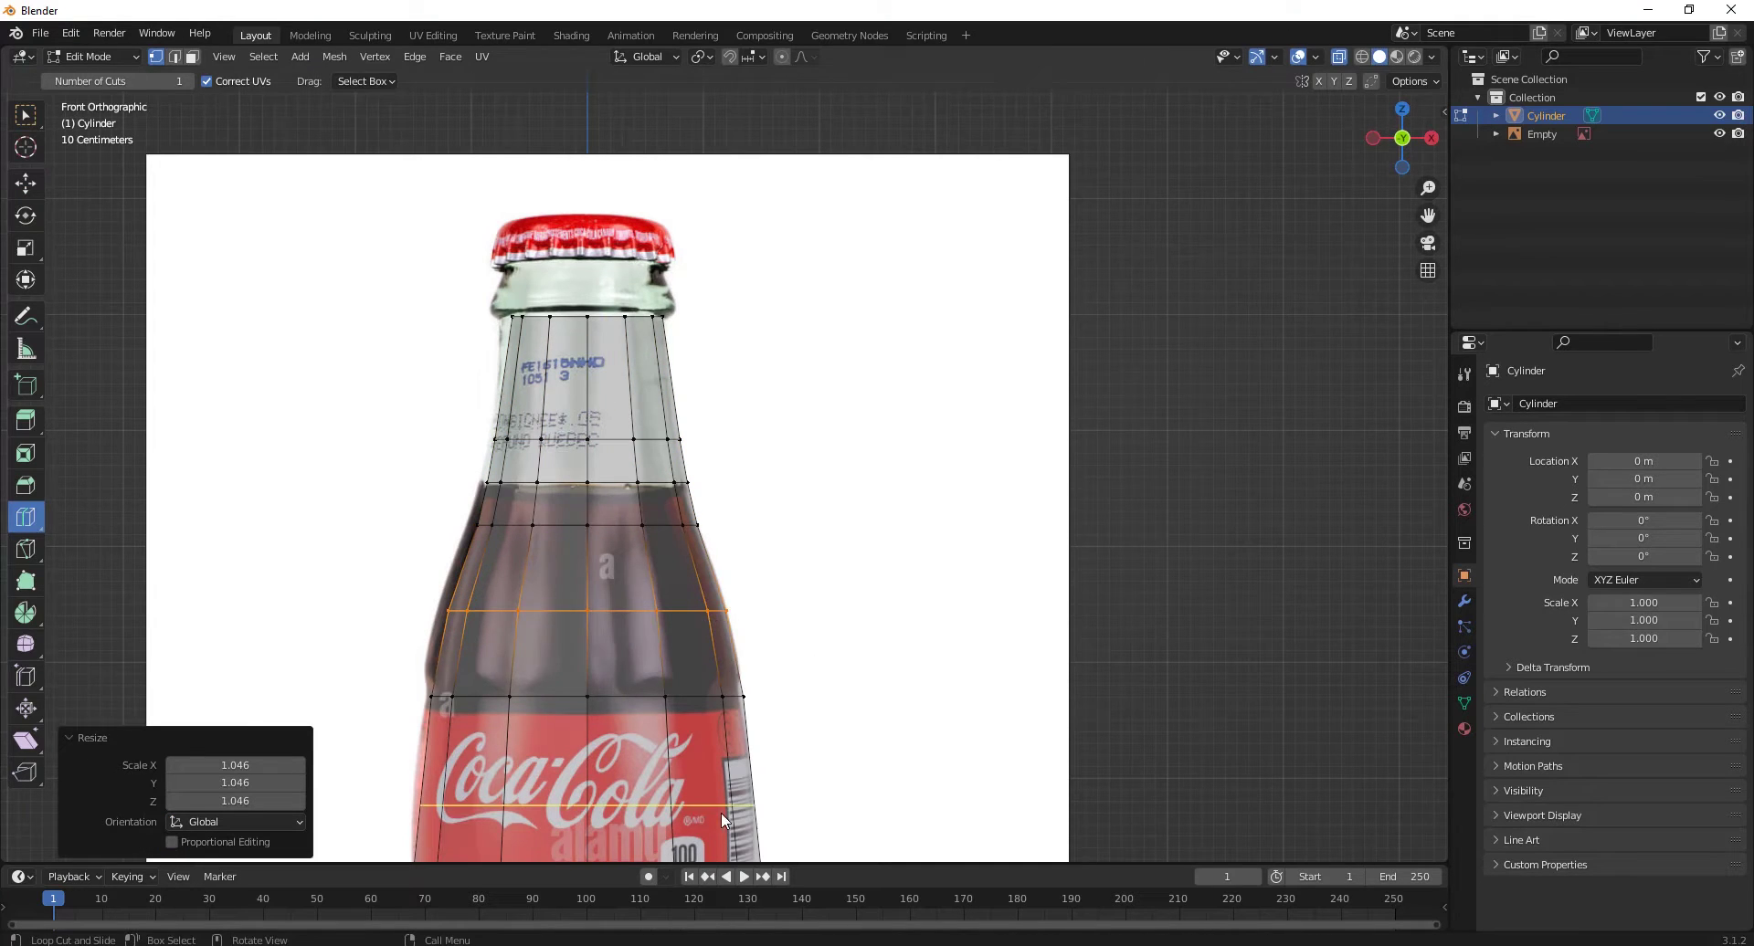
scroll(697, 525, down, 1)
scroll(445, 288, up, 1)
shift+scroll(446, 287, up, 2)
Step: Reposition the shoulder loop and widen it to match the bottle outline
click(25, 182)
scroll(420, 286, up, 1)
drag(420, 286, 413, 375)
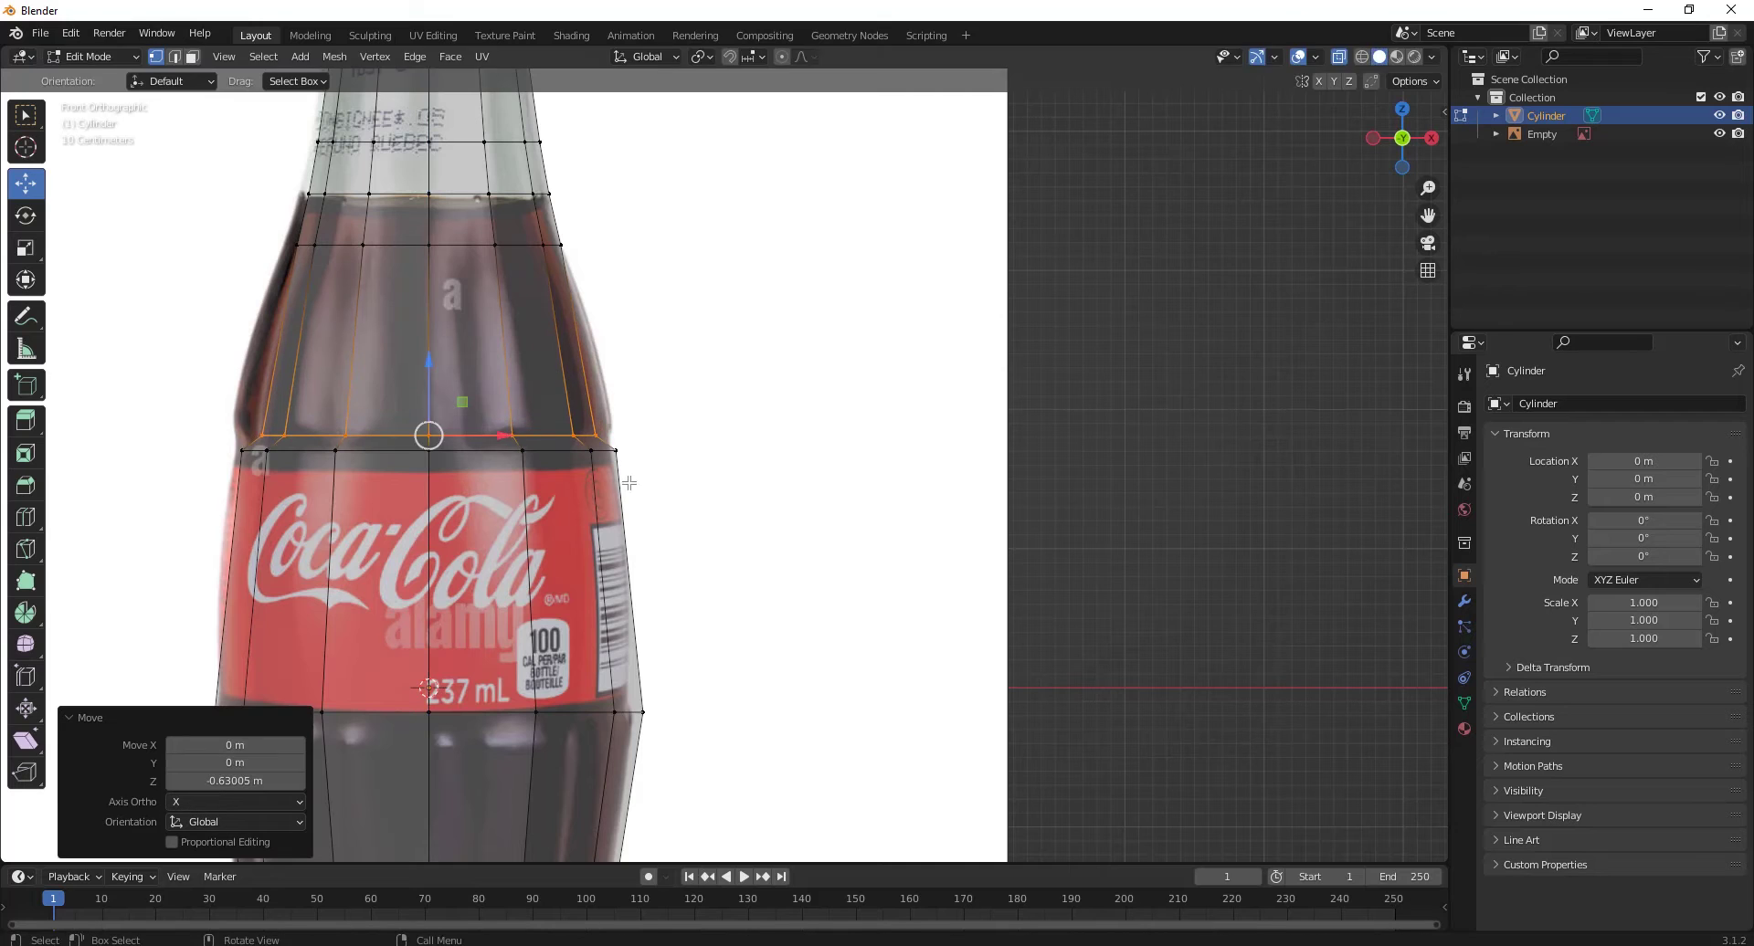
right_click(706, 506)
shift+scroll(705, 506, up, 4)
drag(235, 781, 274, 781)
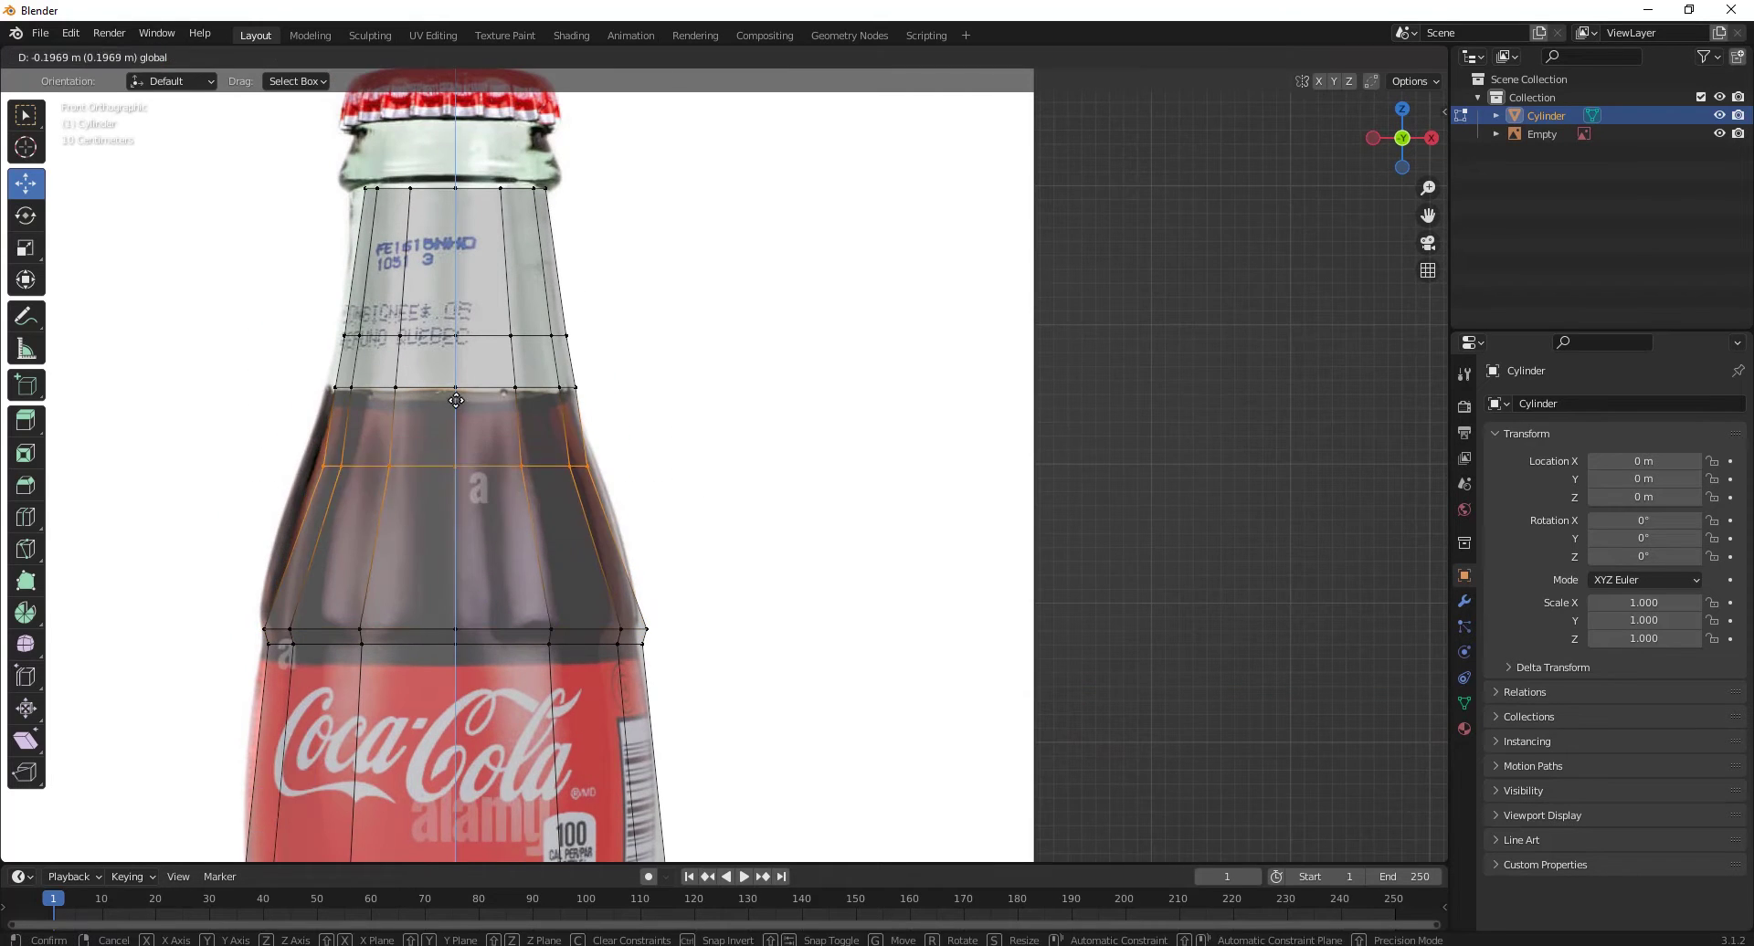
key(s)
click(774, 535)
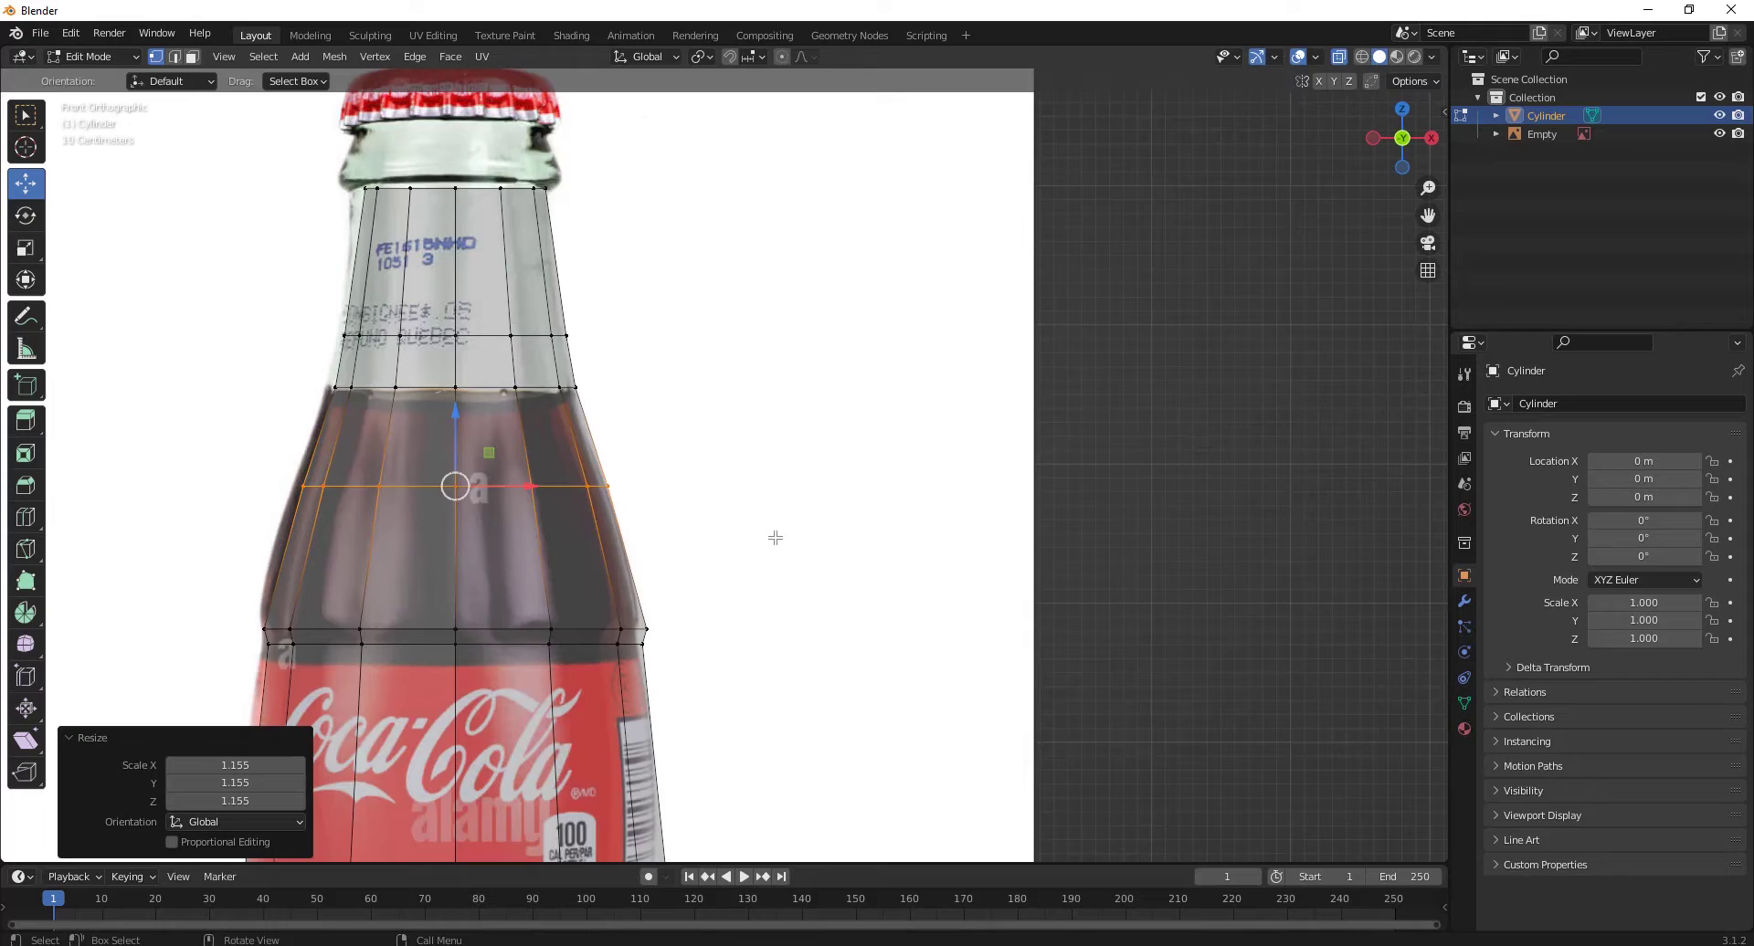
Step: Nudge the loop at the top of the neck slightly upward
scroll(767, 549, down, 2)
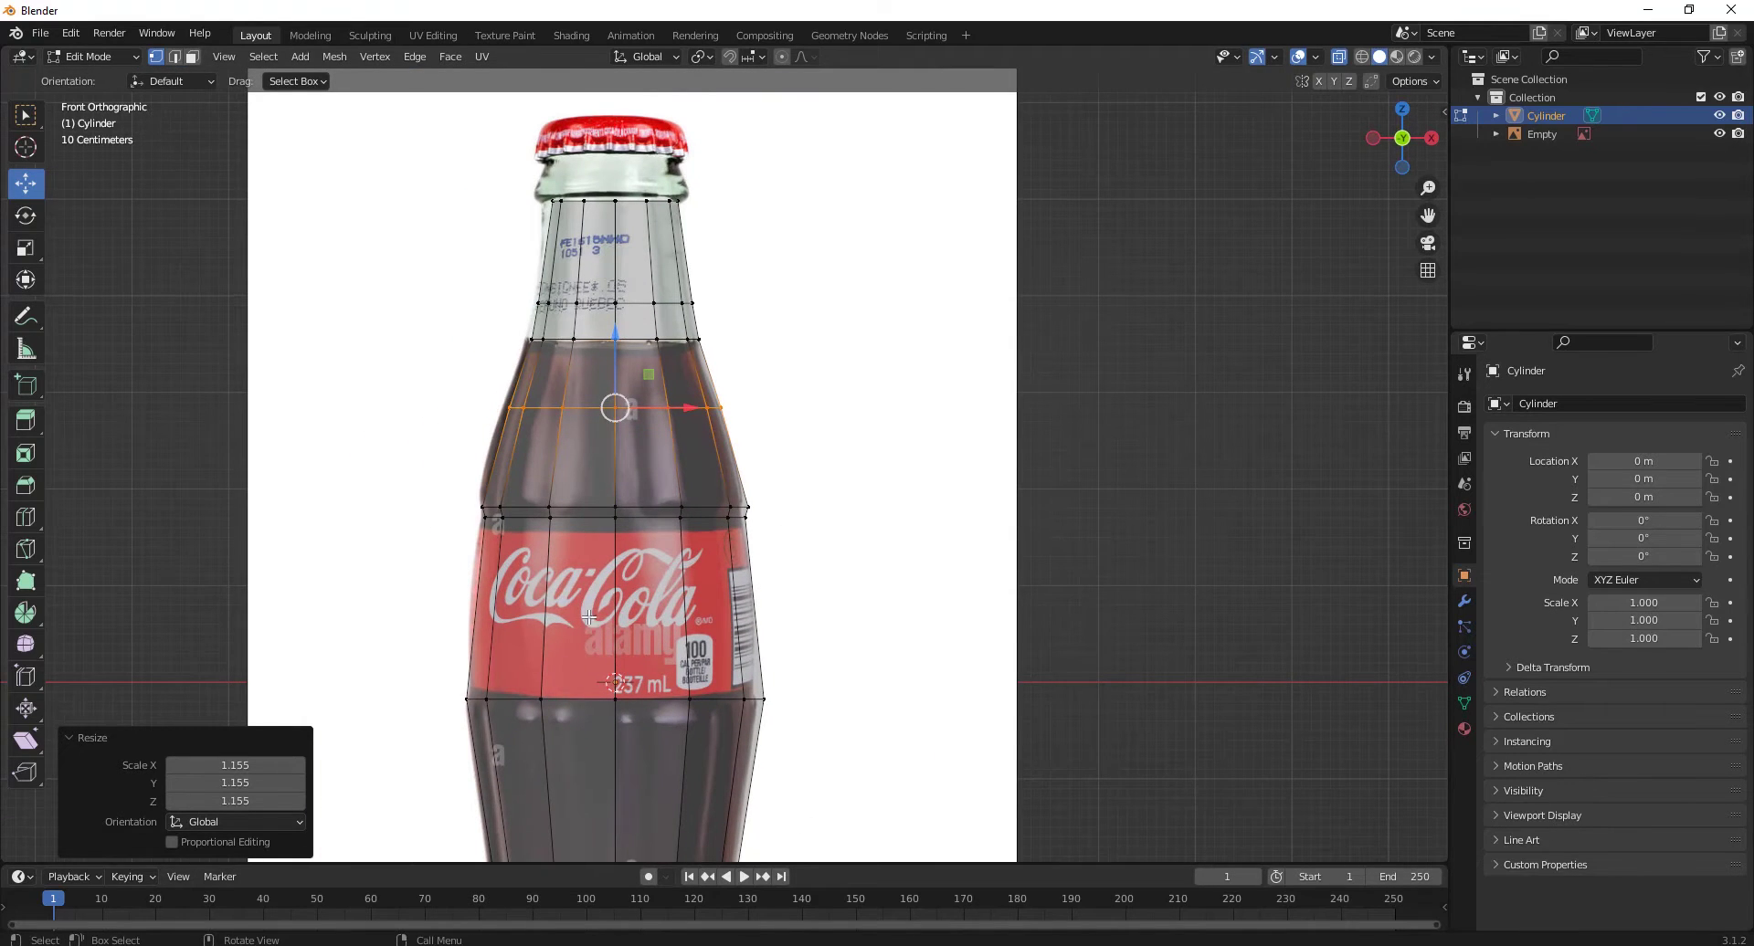
shift+scroll(766, 561, down, 2)
scroll(637, 341, up, 3)
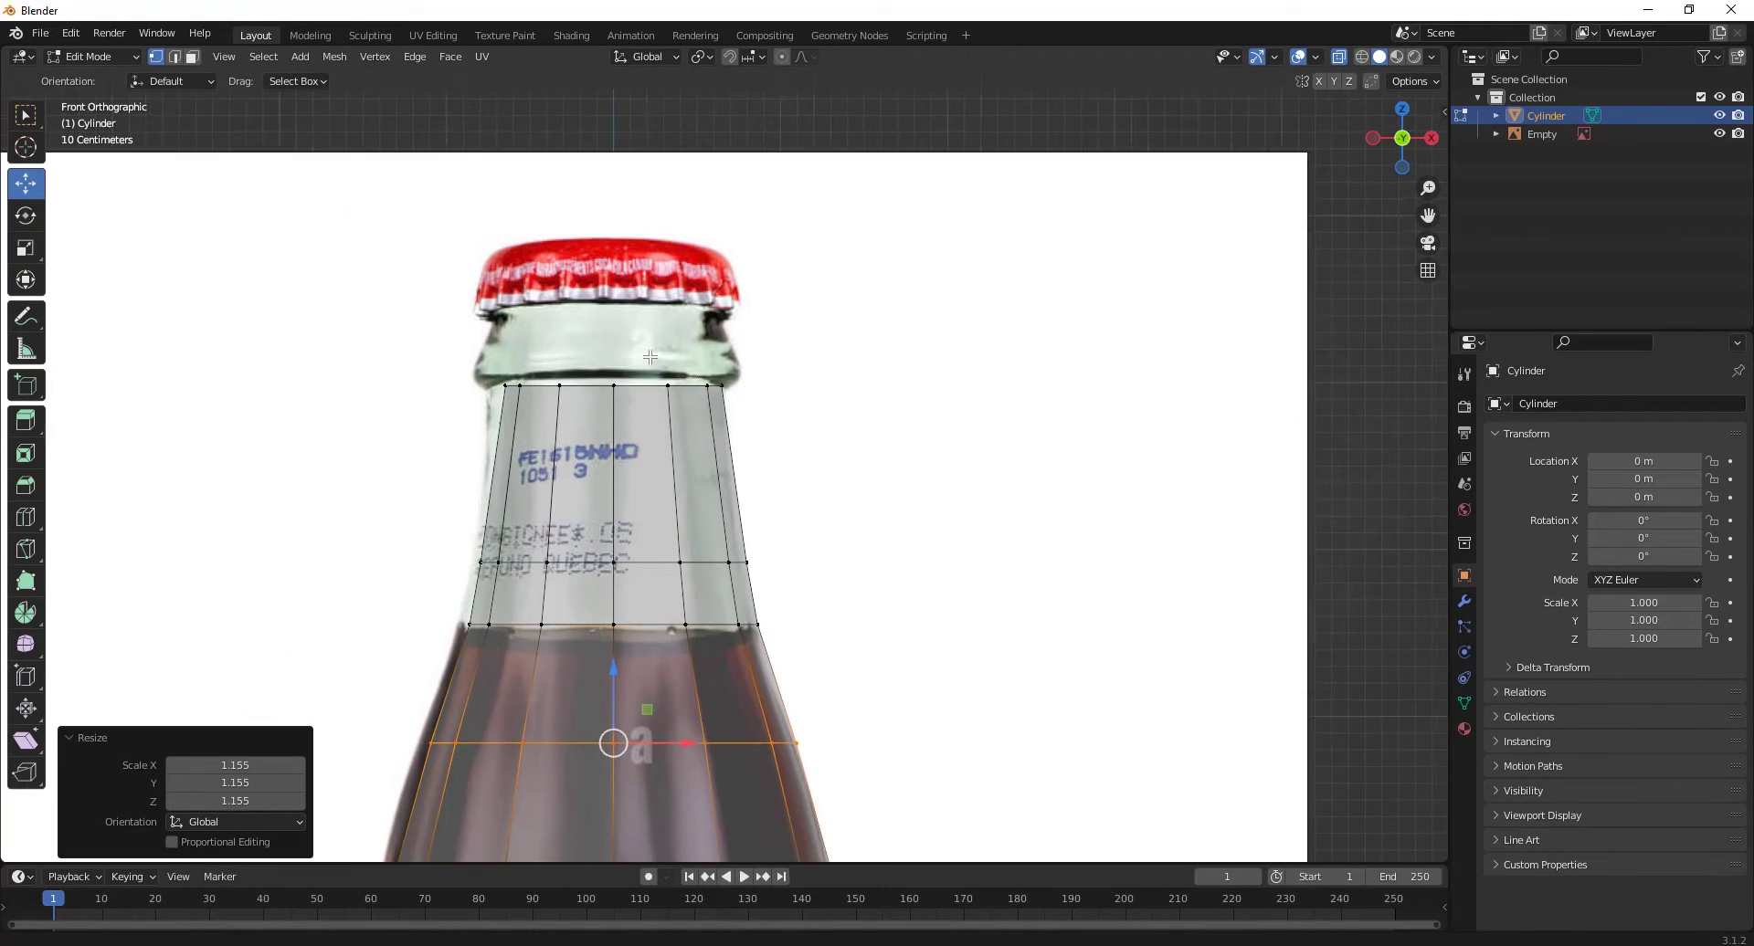
alt+click(705, 399)
scroll(660, 369, down, 3)
shift+scroll(709, 410, down, 5)
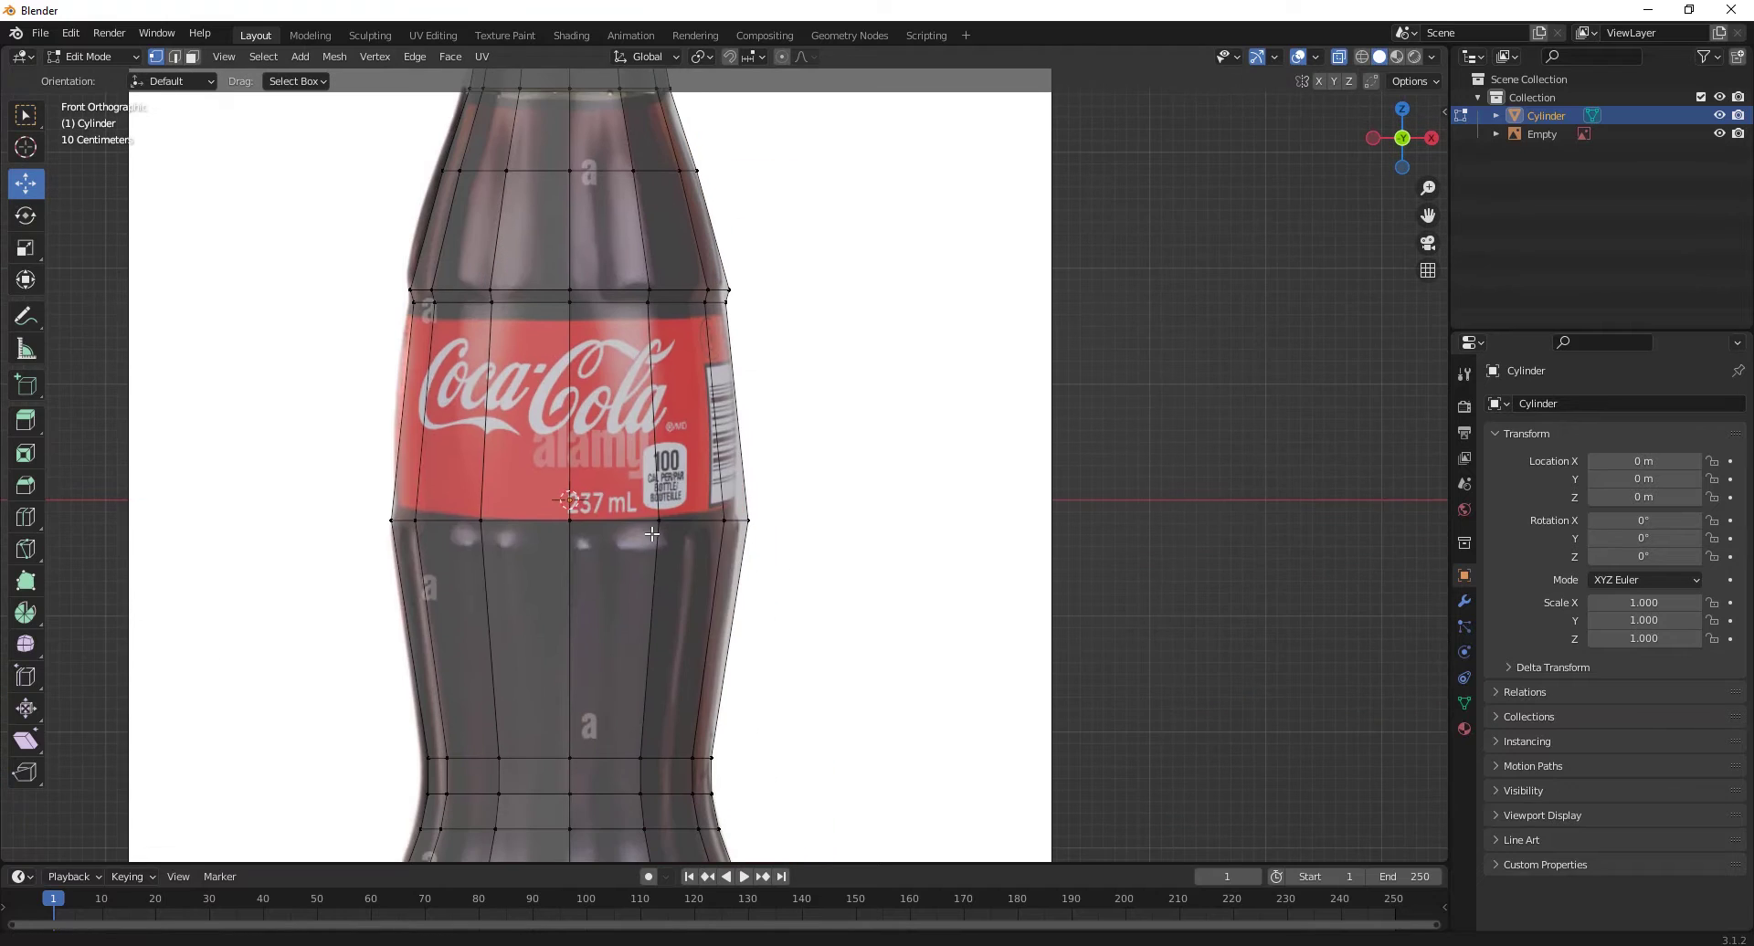
drag(590, 459, 585, 455)
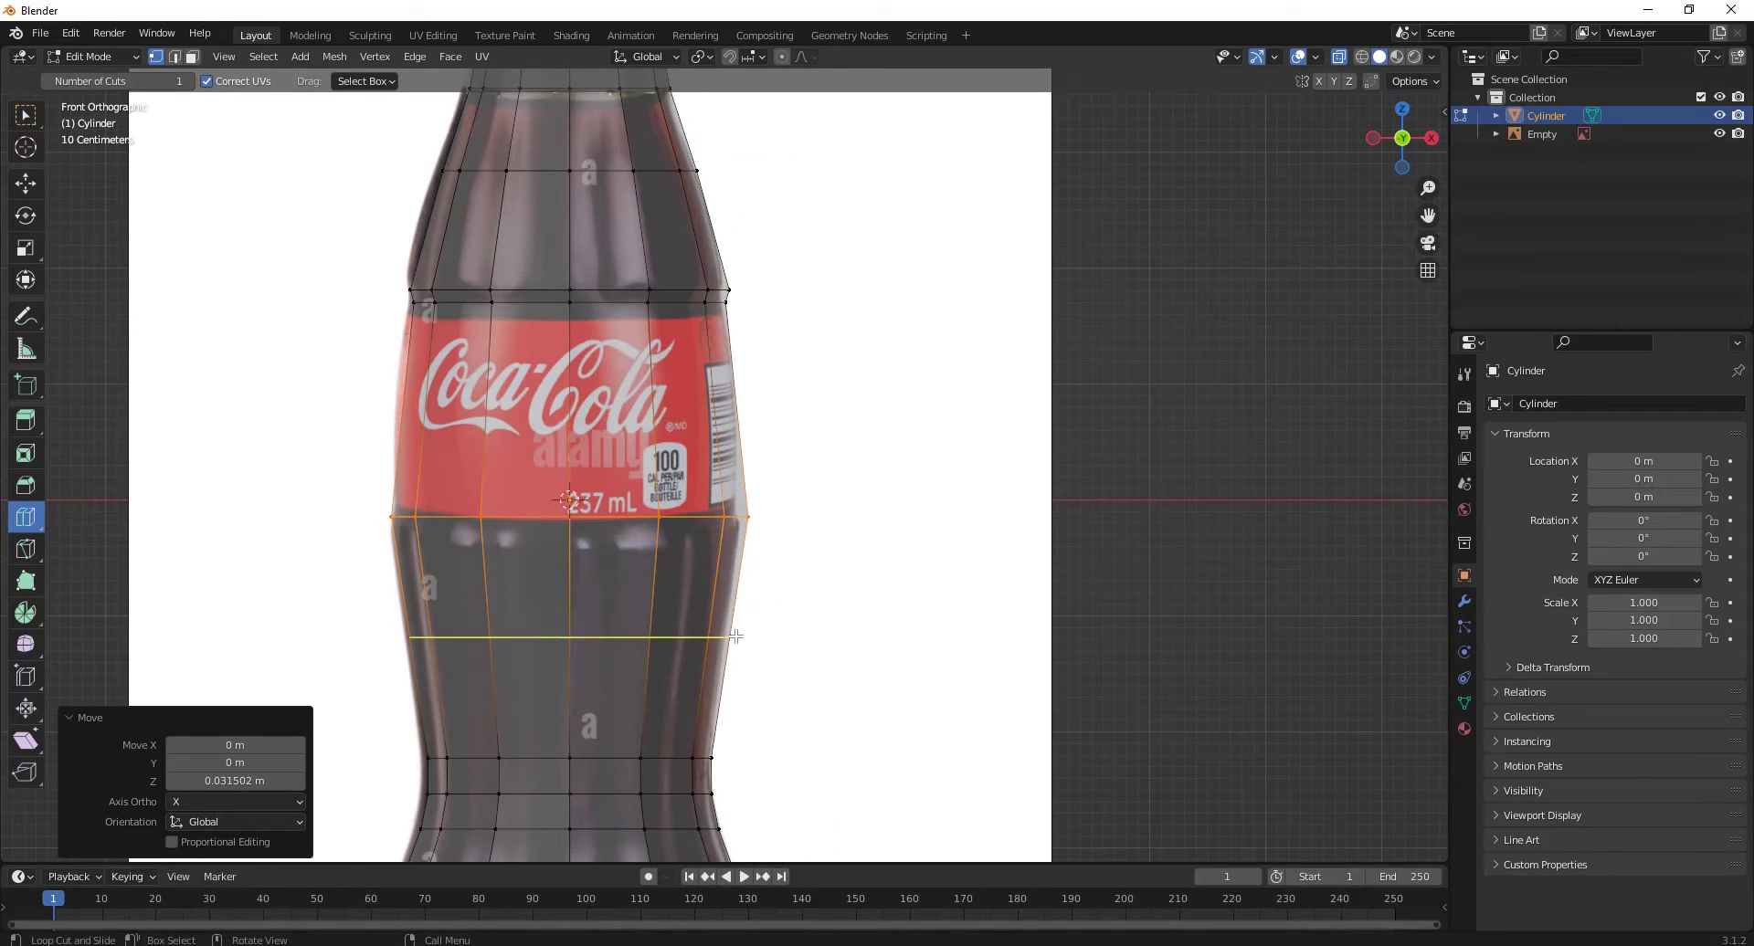
Step: Add a loop cut below the label and shift it upward
click(759, 526)
scroll(640, 512, up, 2)
click(26, 183)
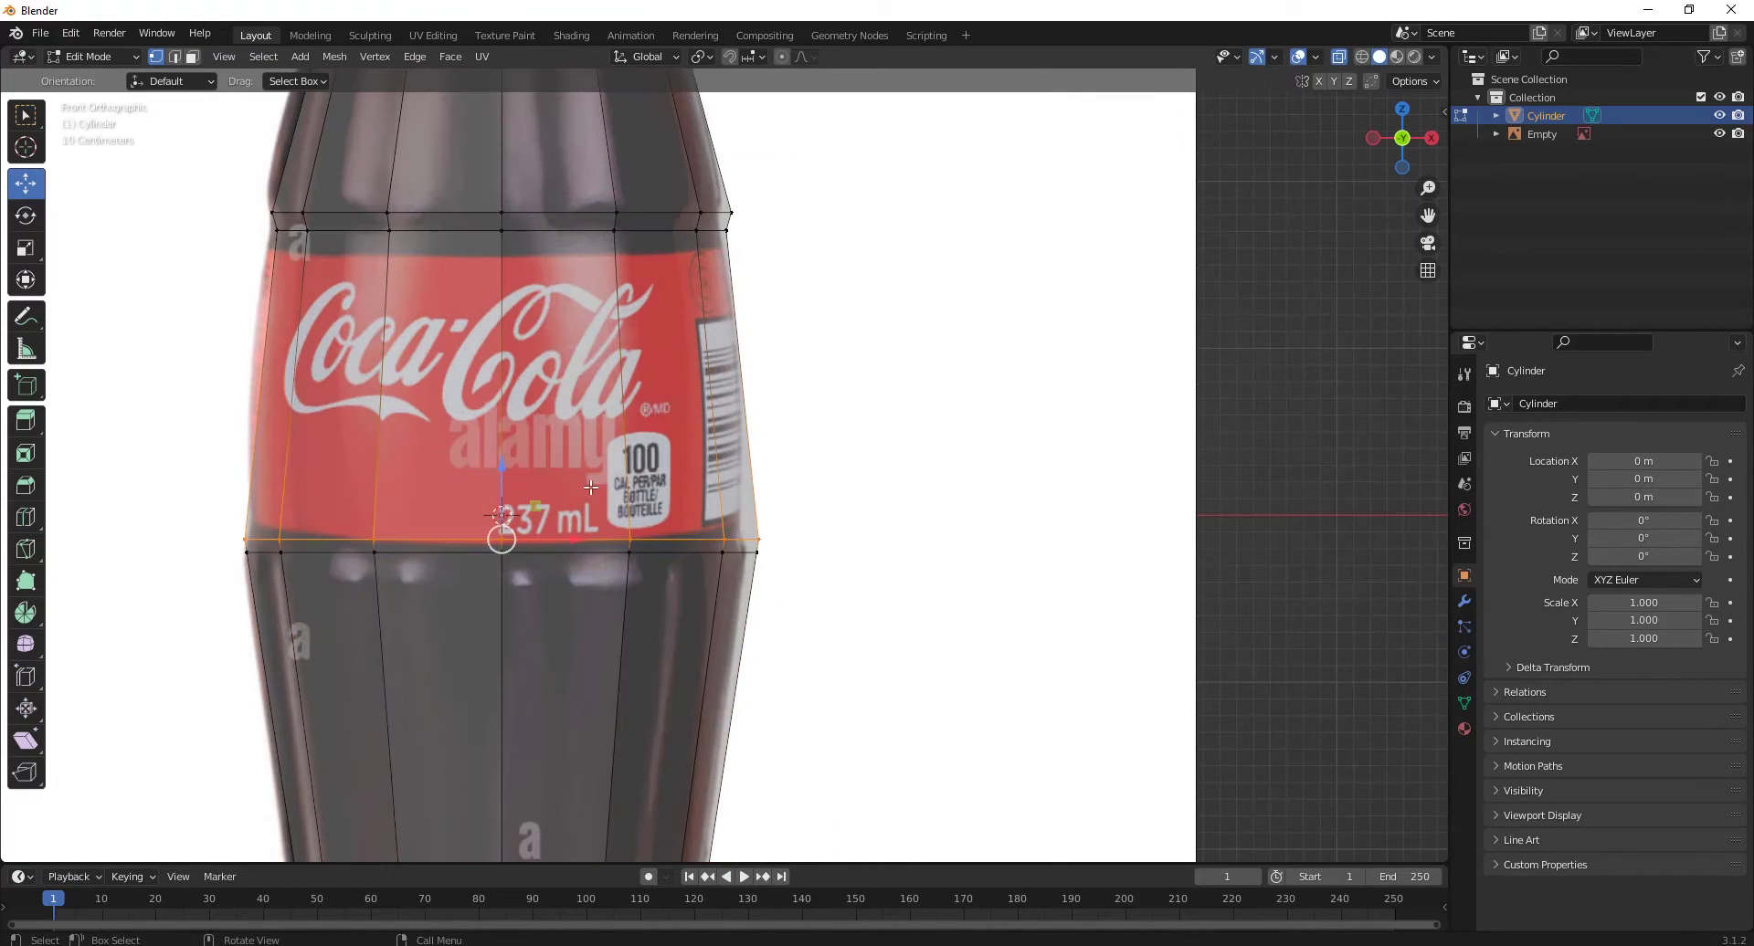
drag(501, 475, 502, 450)
key(s)
right_click(893, 493)
key(ctrl+z)
key(ctrl+z)
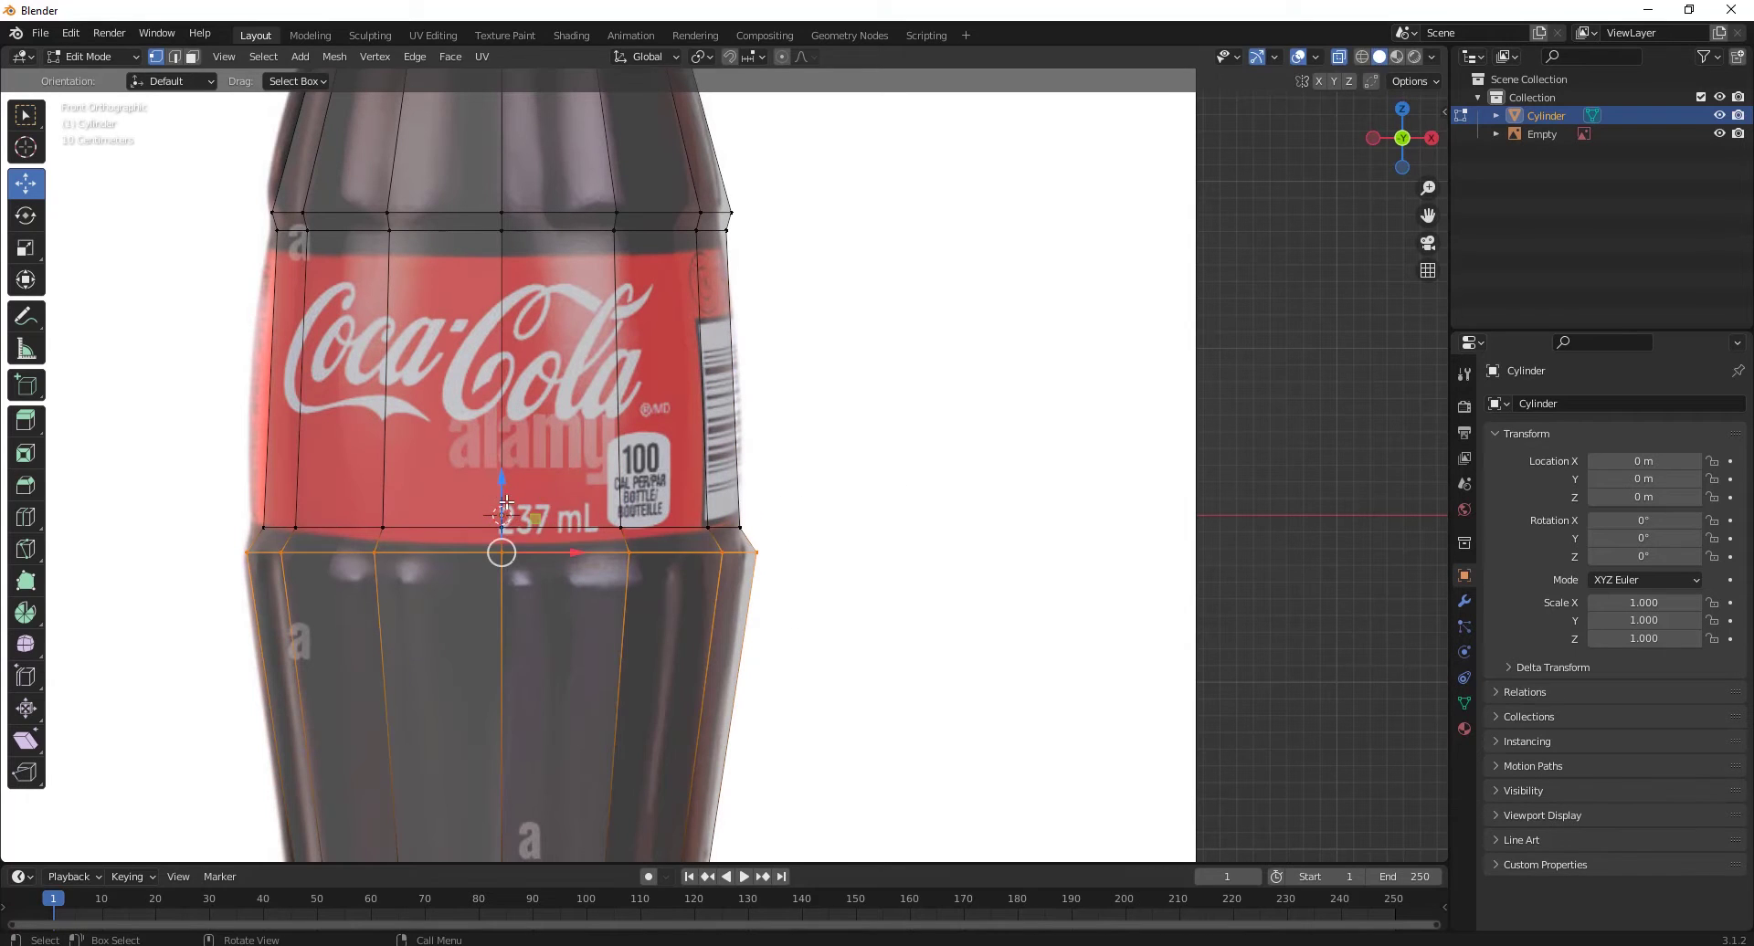
key(g)
Step: Move the upper edge loop down slightly
click(771, 538)
shift+middle_drag(770, 538, 738, 682)
alt+click(274, 363)
key(g)
click(832, 814)
scroll(831, 813, down, 5)
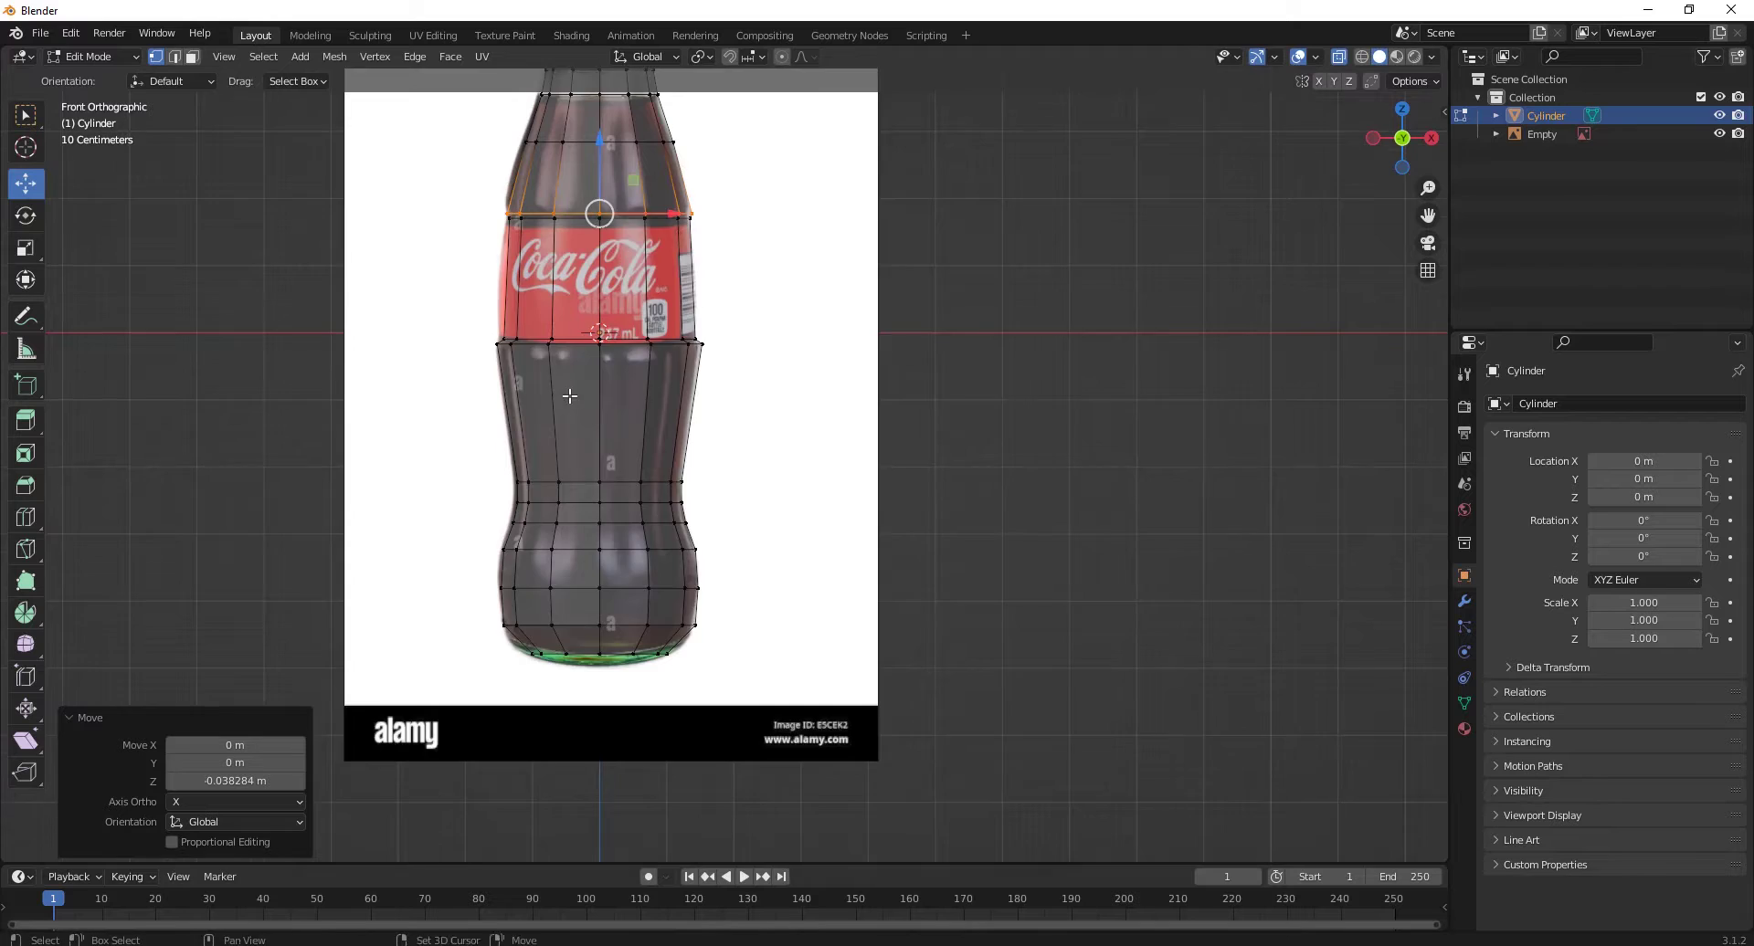
scroll(320, 463, up, 3)
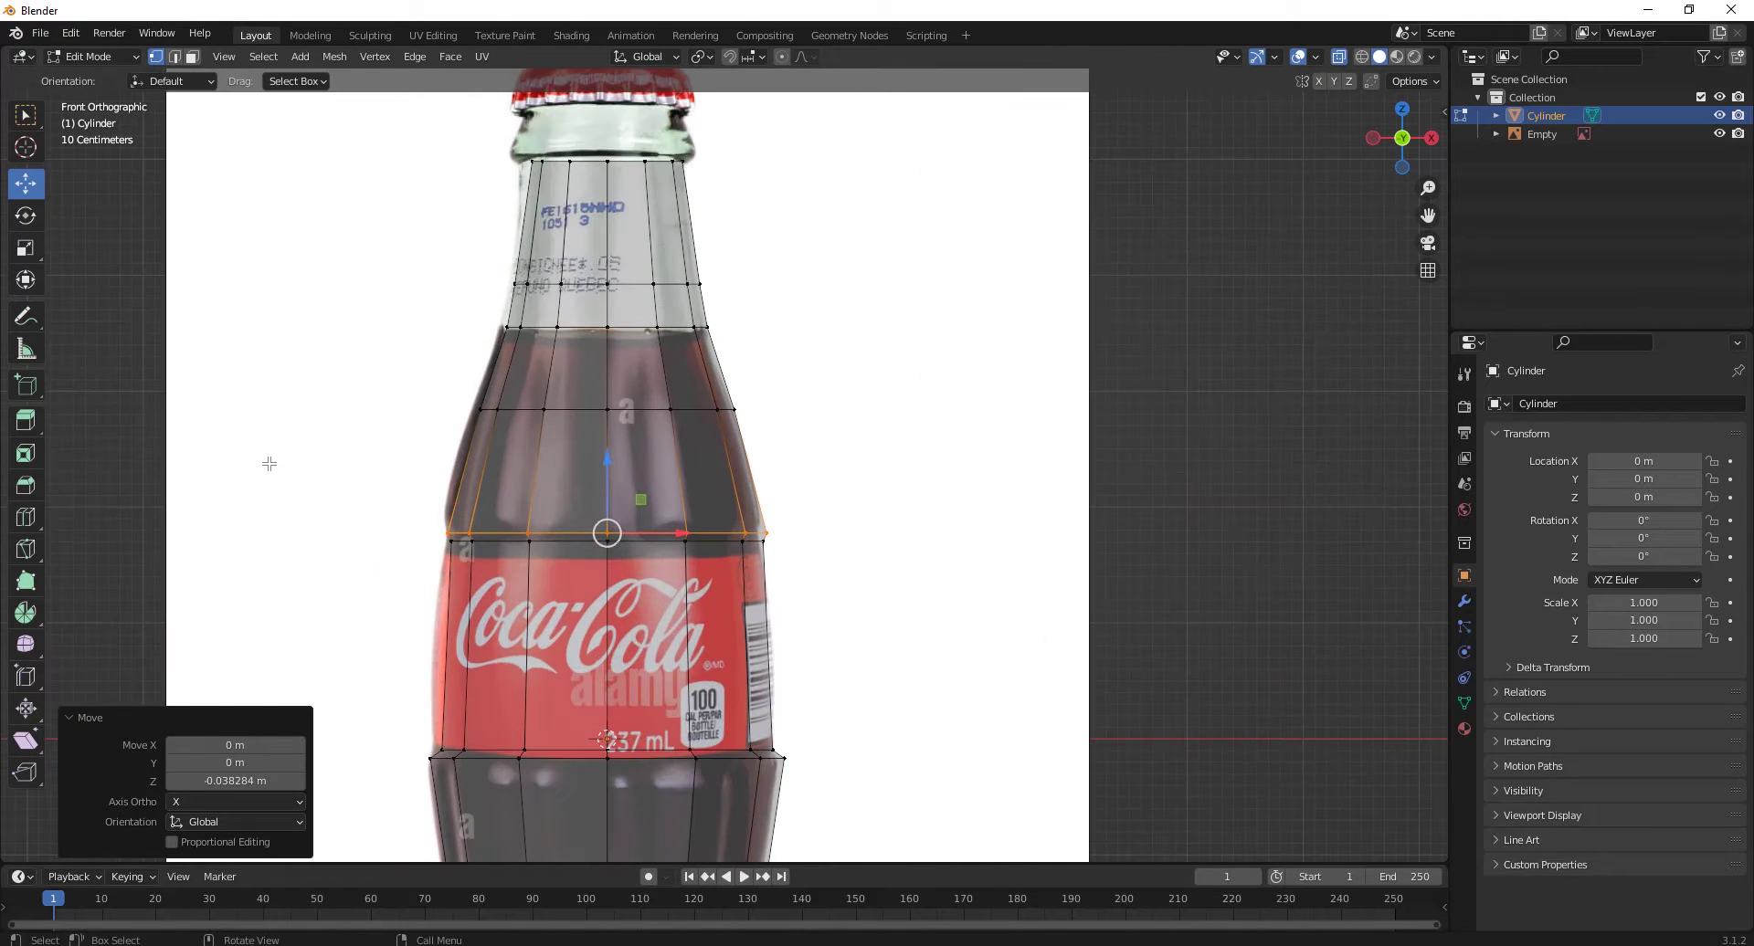
Step: Add a slightly widened edge loop at the bottle's shoulder
click(686, 473)
key(s)
click(873, 503)
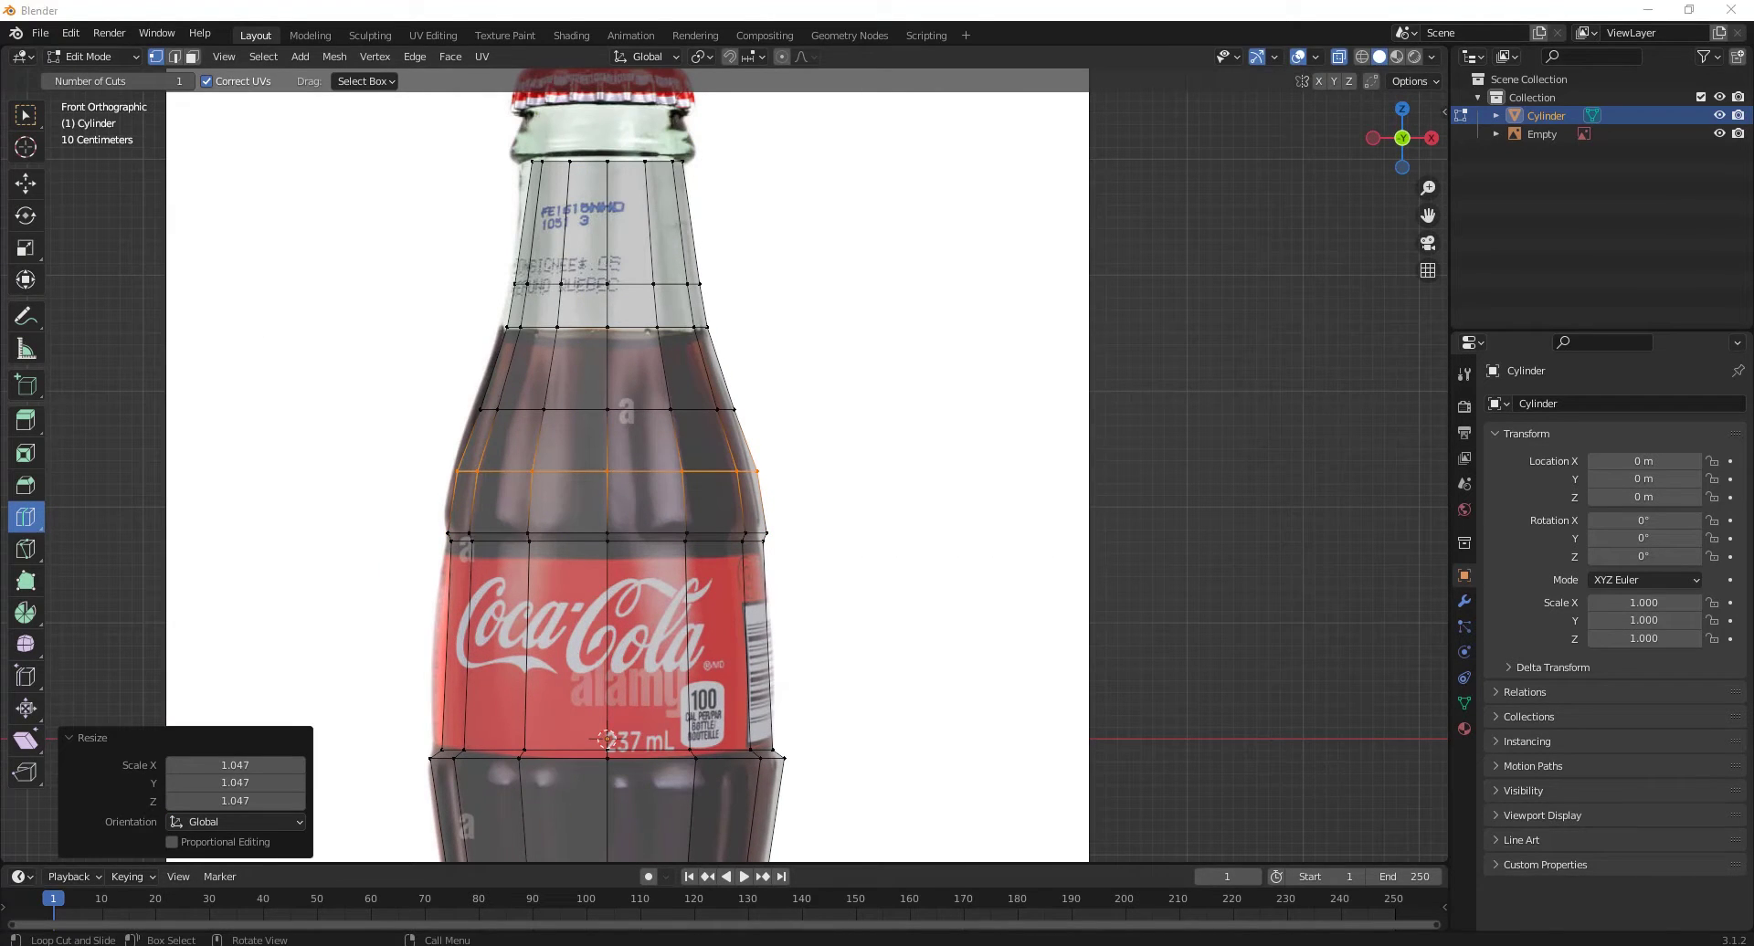
key(XF86AudioLowerVolume)
middle_drag(1113, 510, 585, 475)
Step: In front view, raise and widen the top neck loop
click(205, 899)
key(shift+Left)
key(KP_7)
key(KP_1)
scroll(798, 457, up, 5)
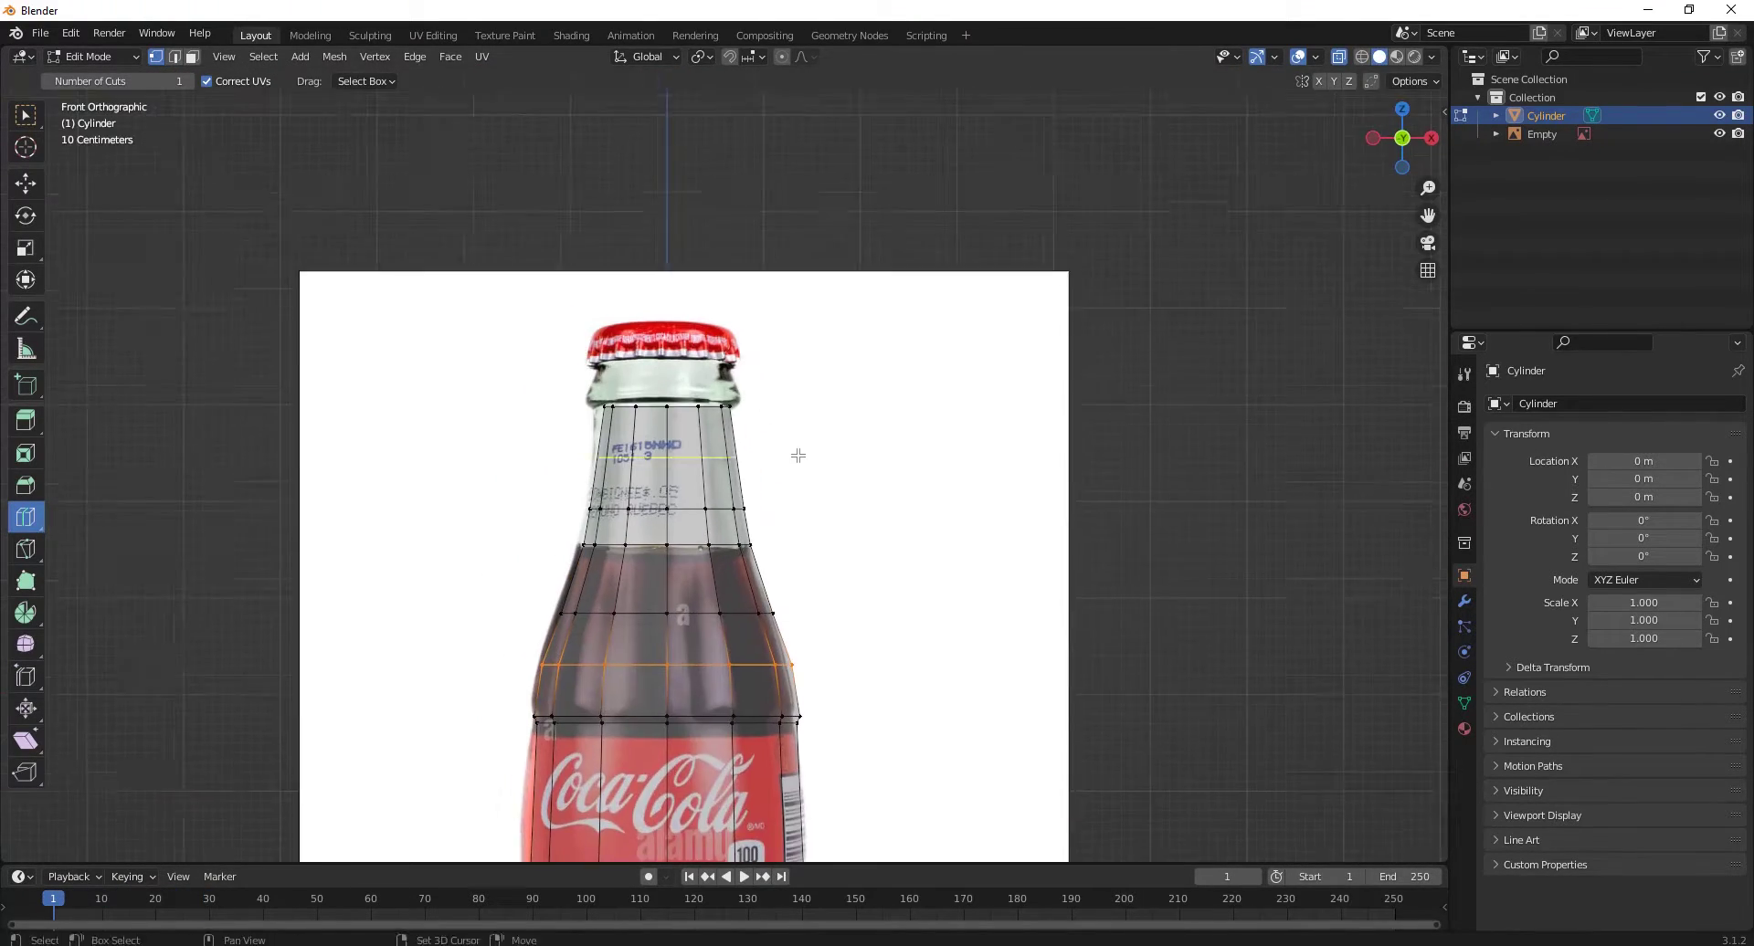
drag(584, 274, 586, 267)
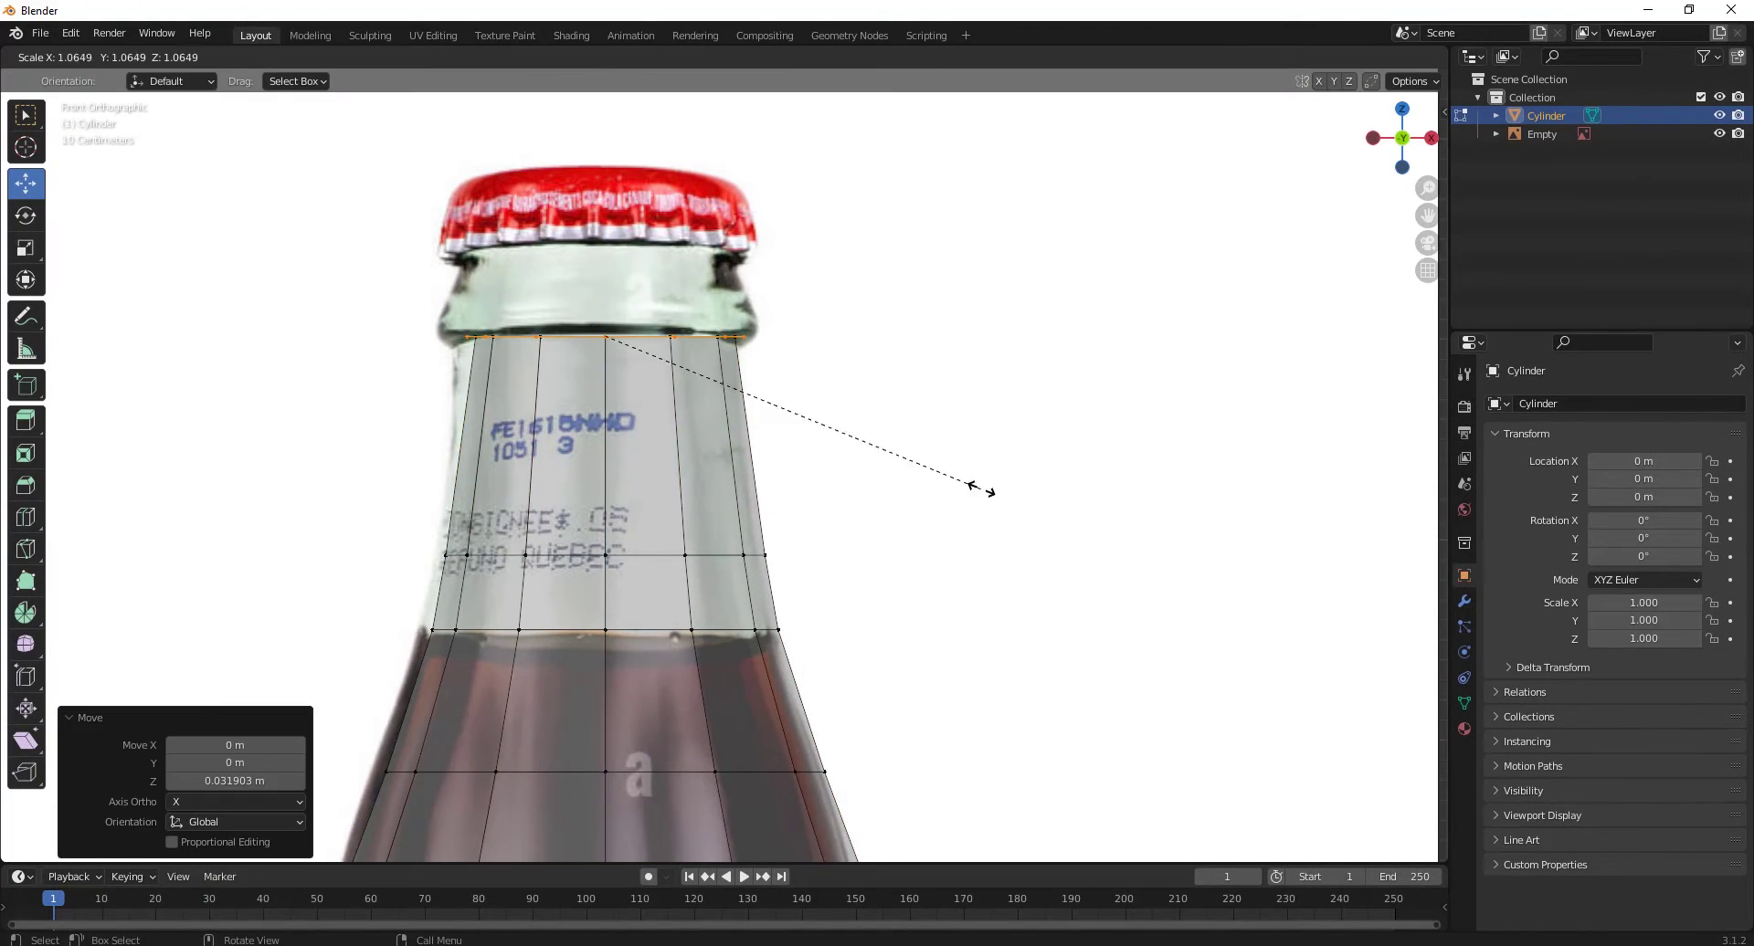
click(953, 476)
click(966, 466)
Step: Extrude the top loop toward the cap, scaling it to 0.845 to fit the neck
key(e)
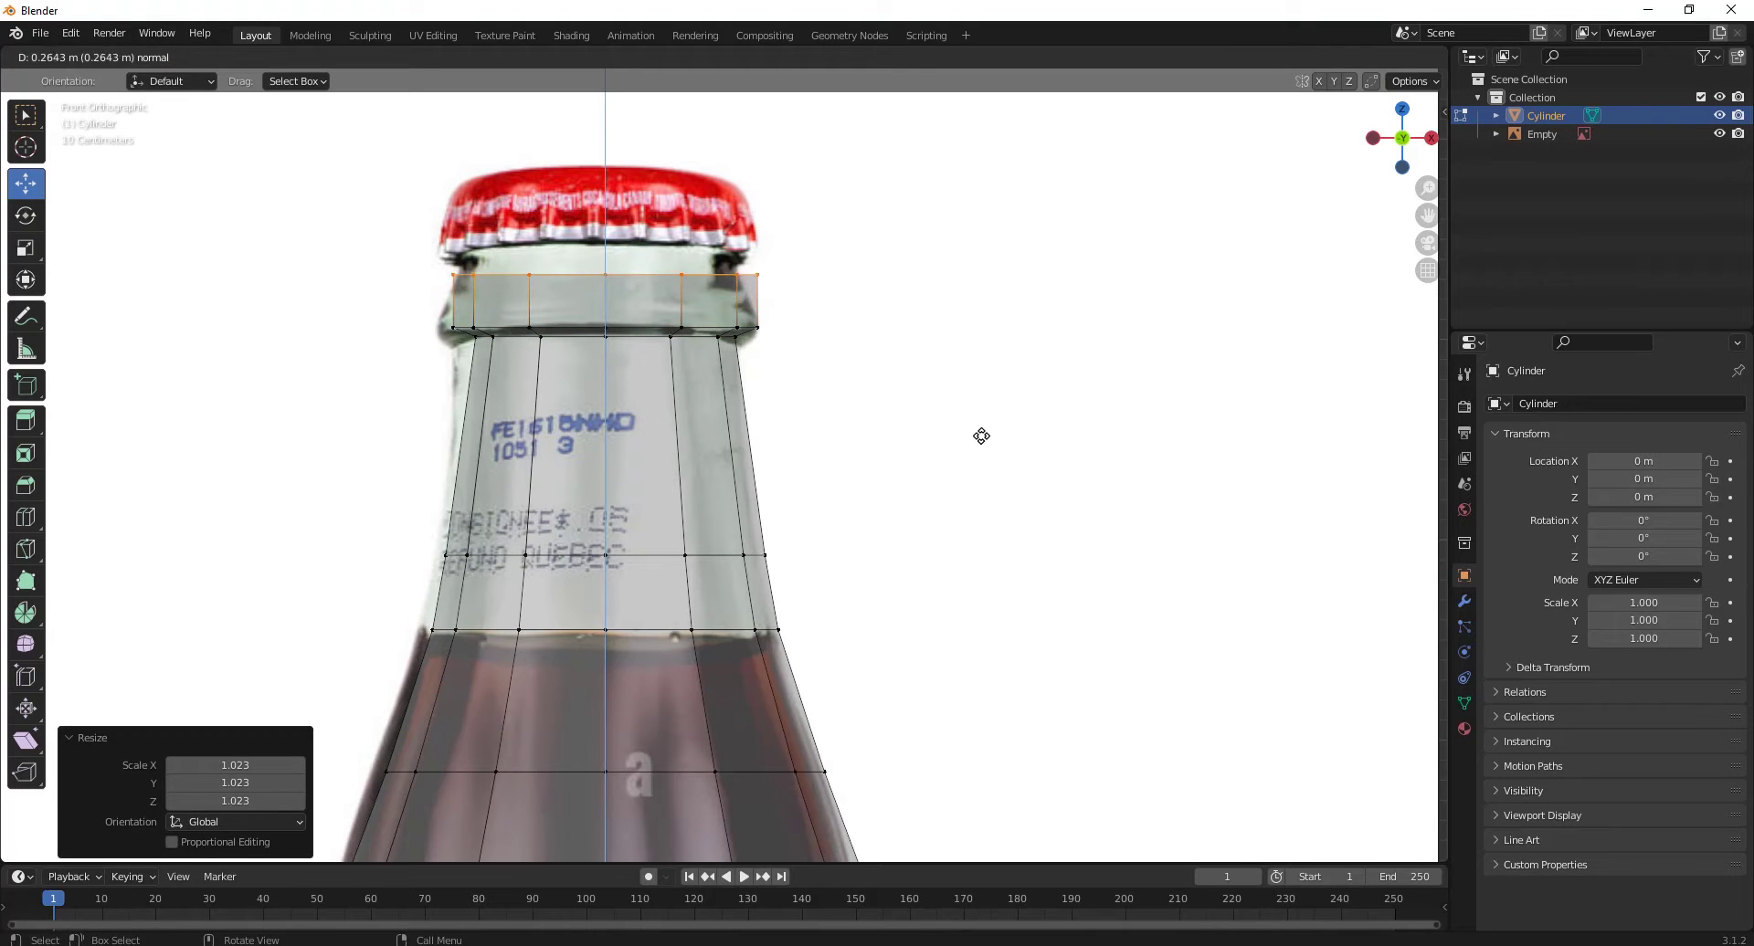
click(979, 434)
key(s)
click(993, 362)
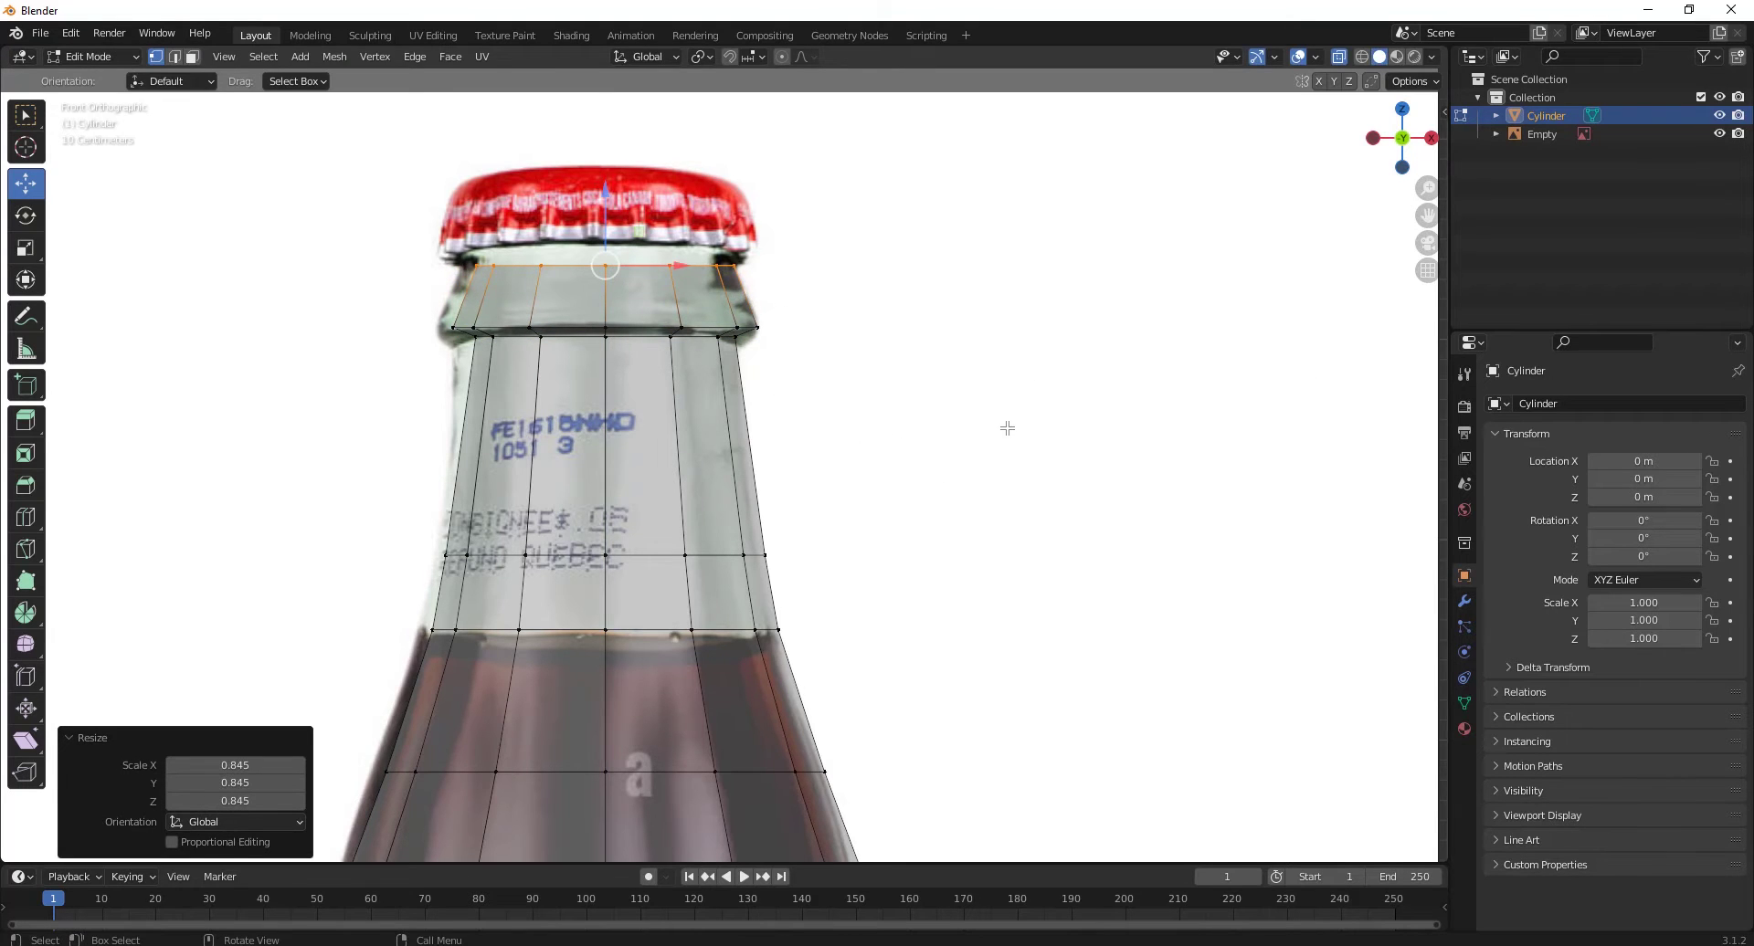
scroll(1008, 428, down, 5)
scroll(789, 525, up, 6)
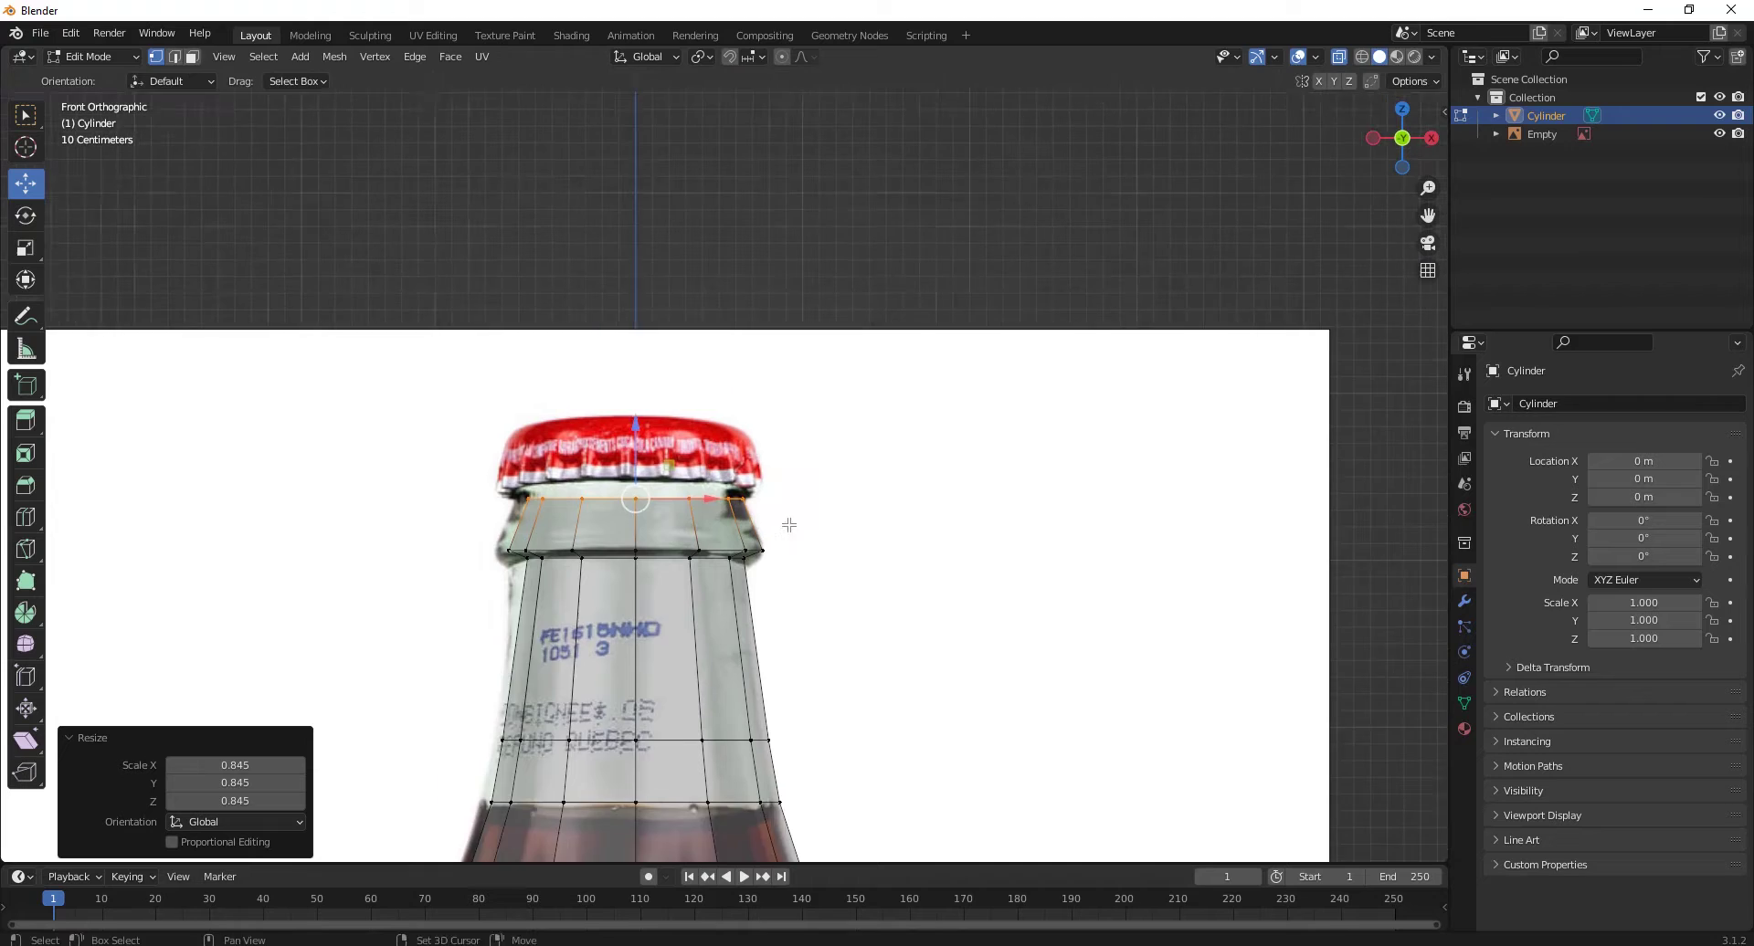
scroll(790, 526, up, 1)
key(g)
click(622, 438)
key(s)
key(Escape)
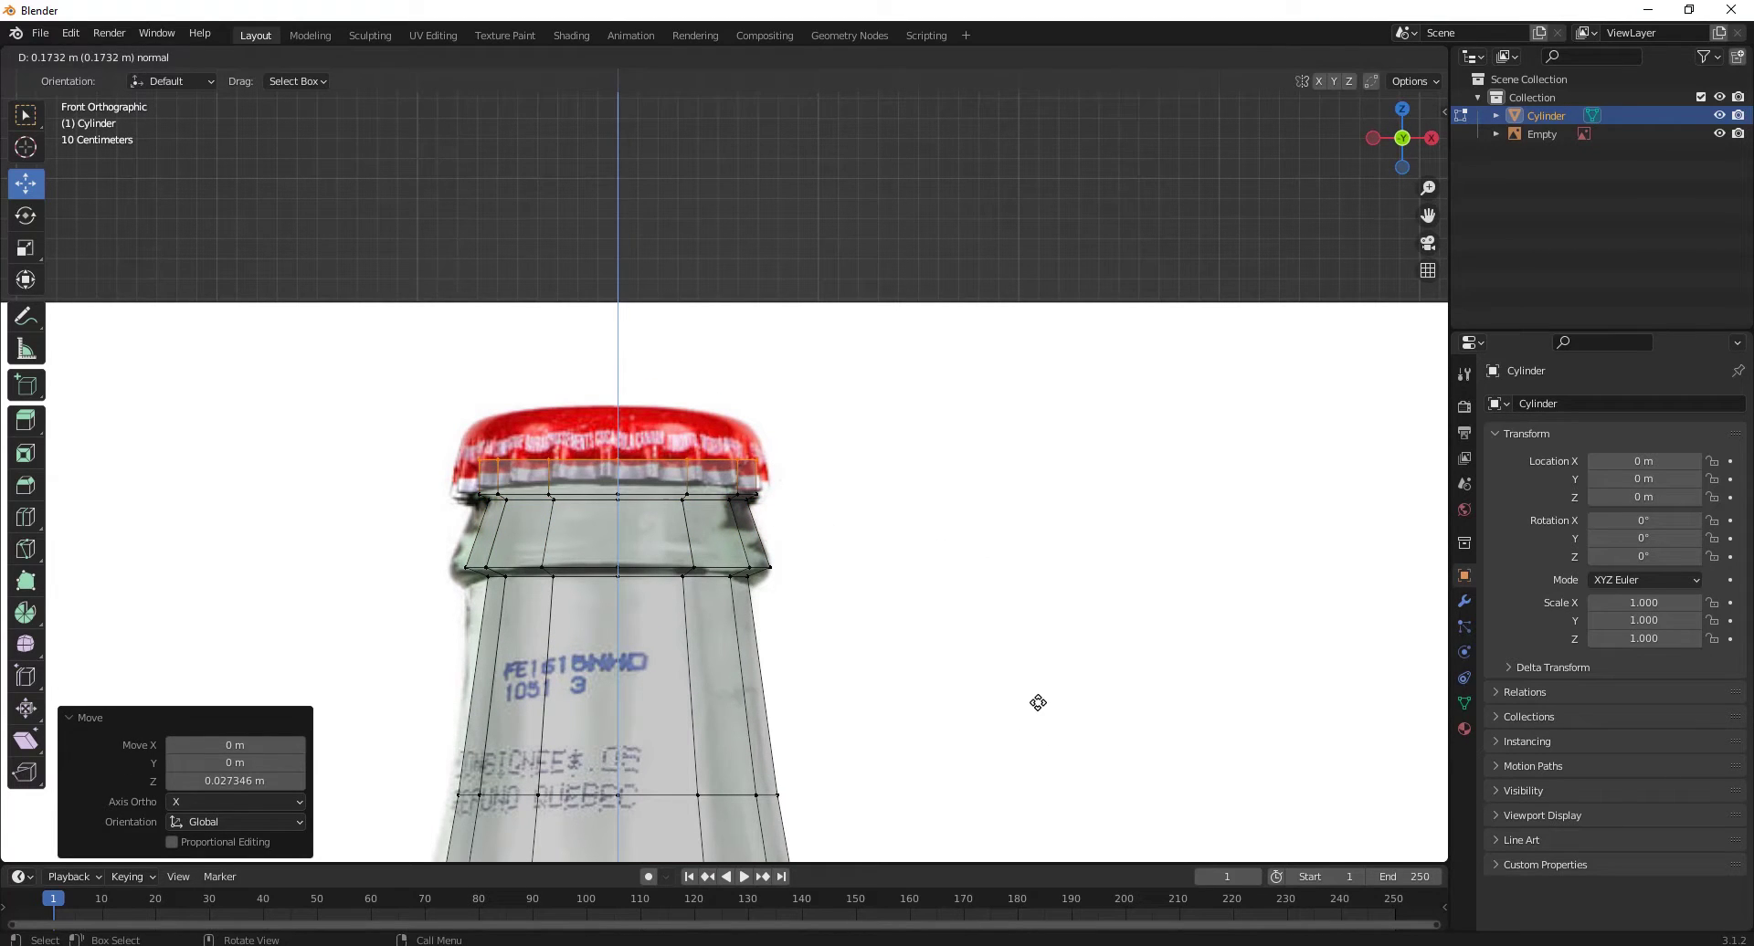
click(1037, 701)
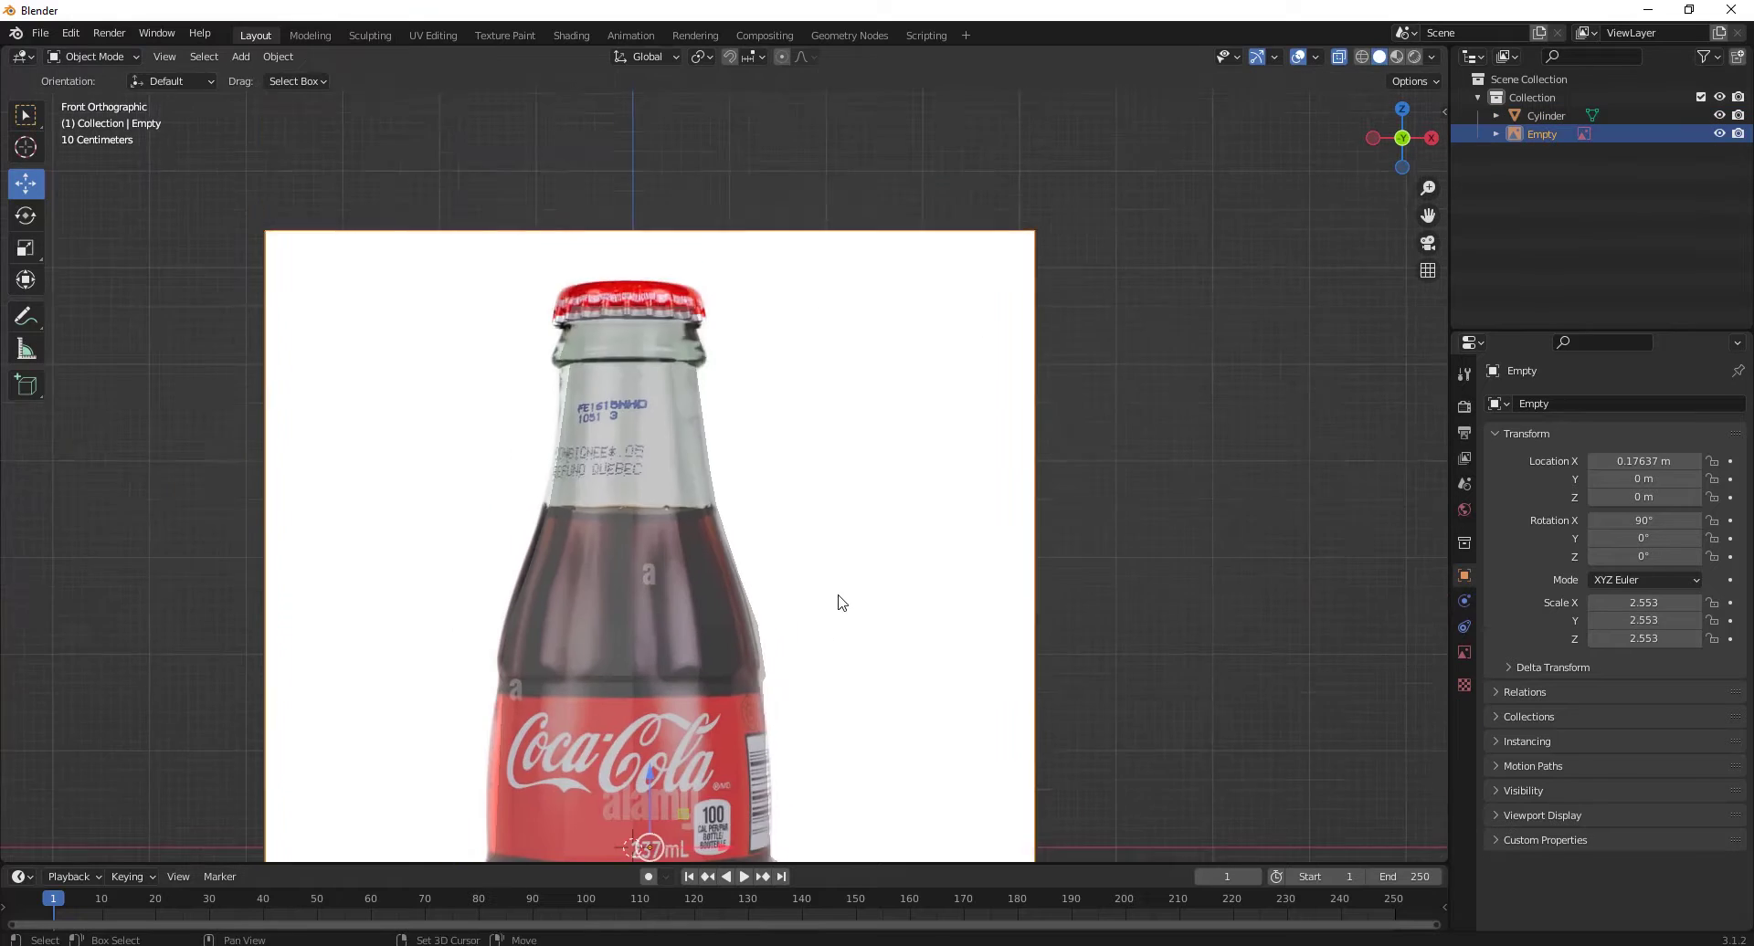
Step: Reposition the reference image Empty to line up with the bottle mesh
key(g)
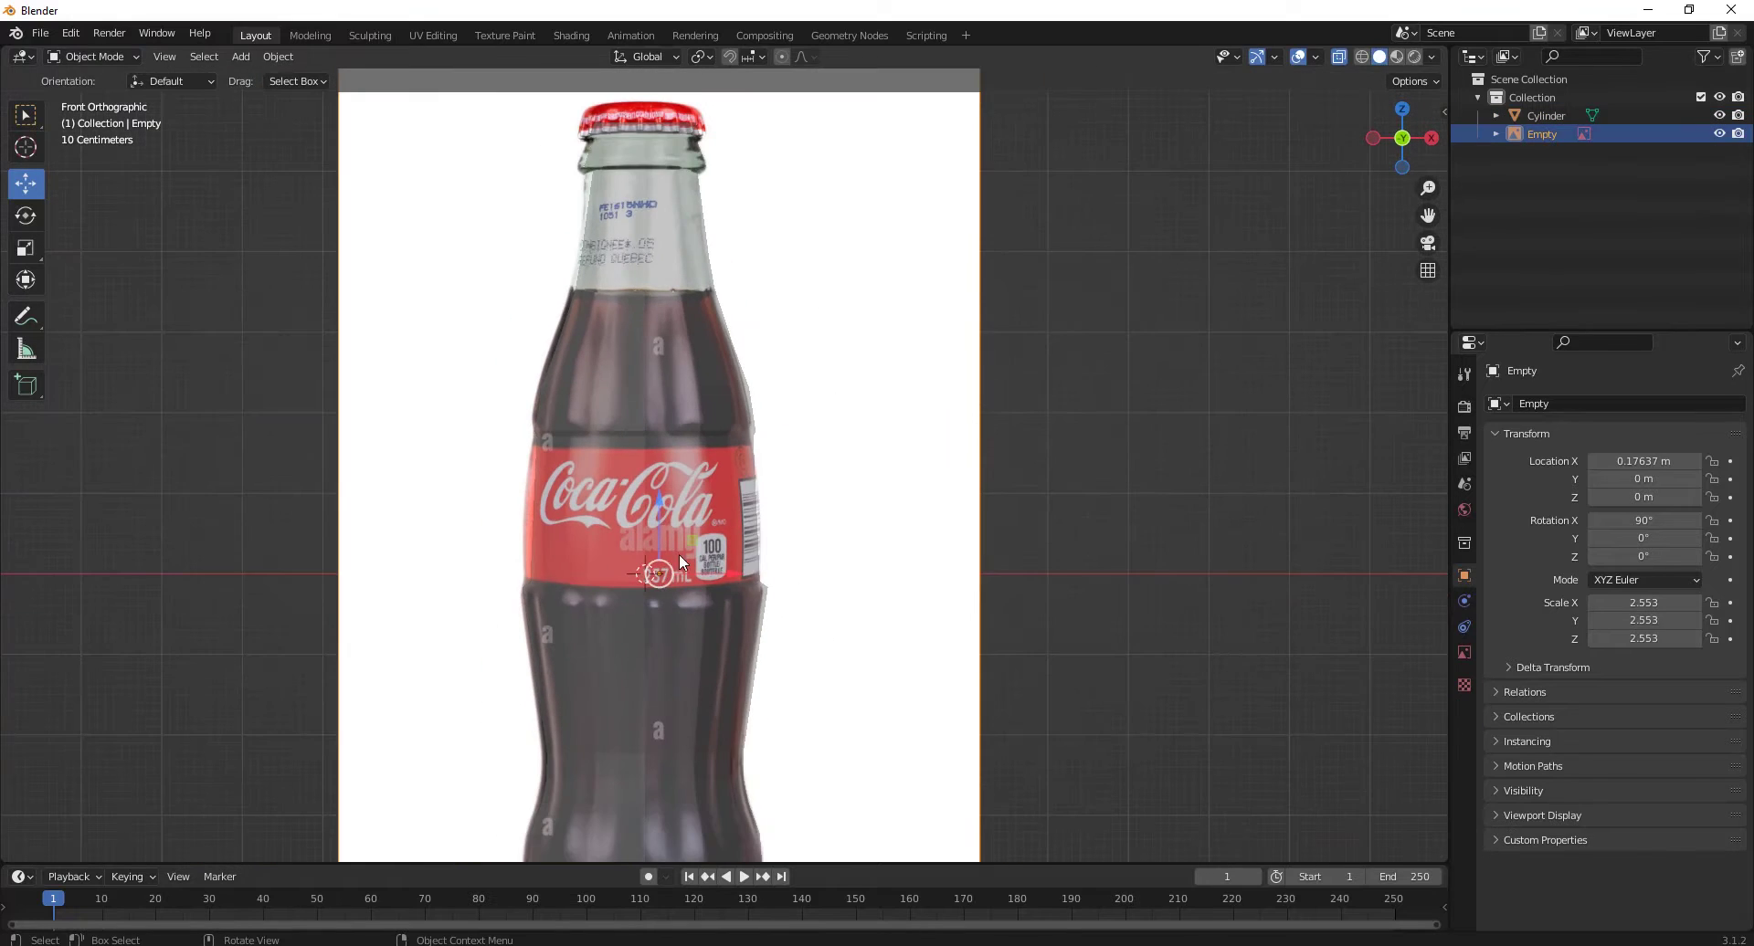
click(730, 572)
click(1537, 117)
click(649, 577)
middle_drag(650, 455, 687, 546)
click(687, 546)
Step: In Edit Mode front view, widen the bottle's neck loop to match the reference
key(Tab)
key(KP_1)
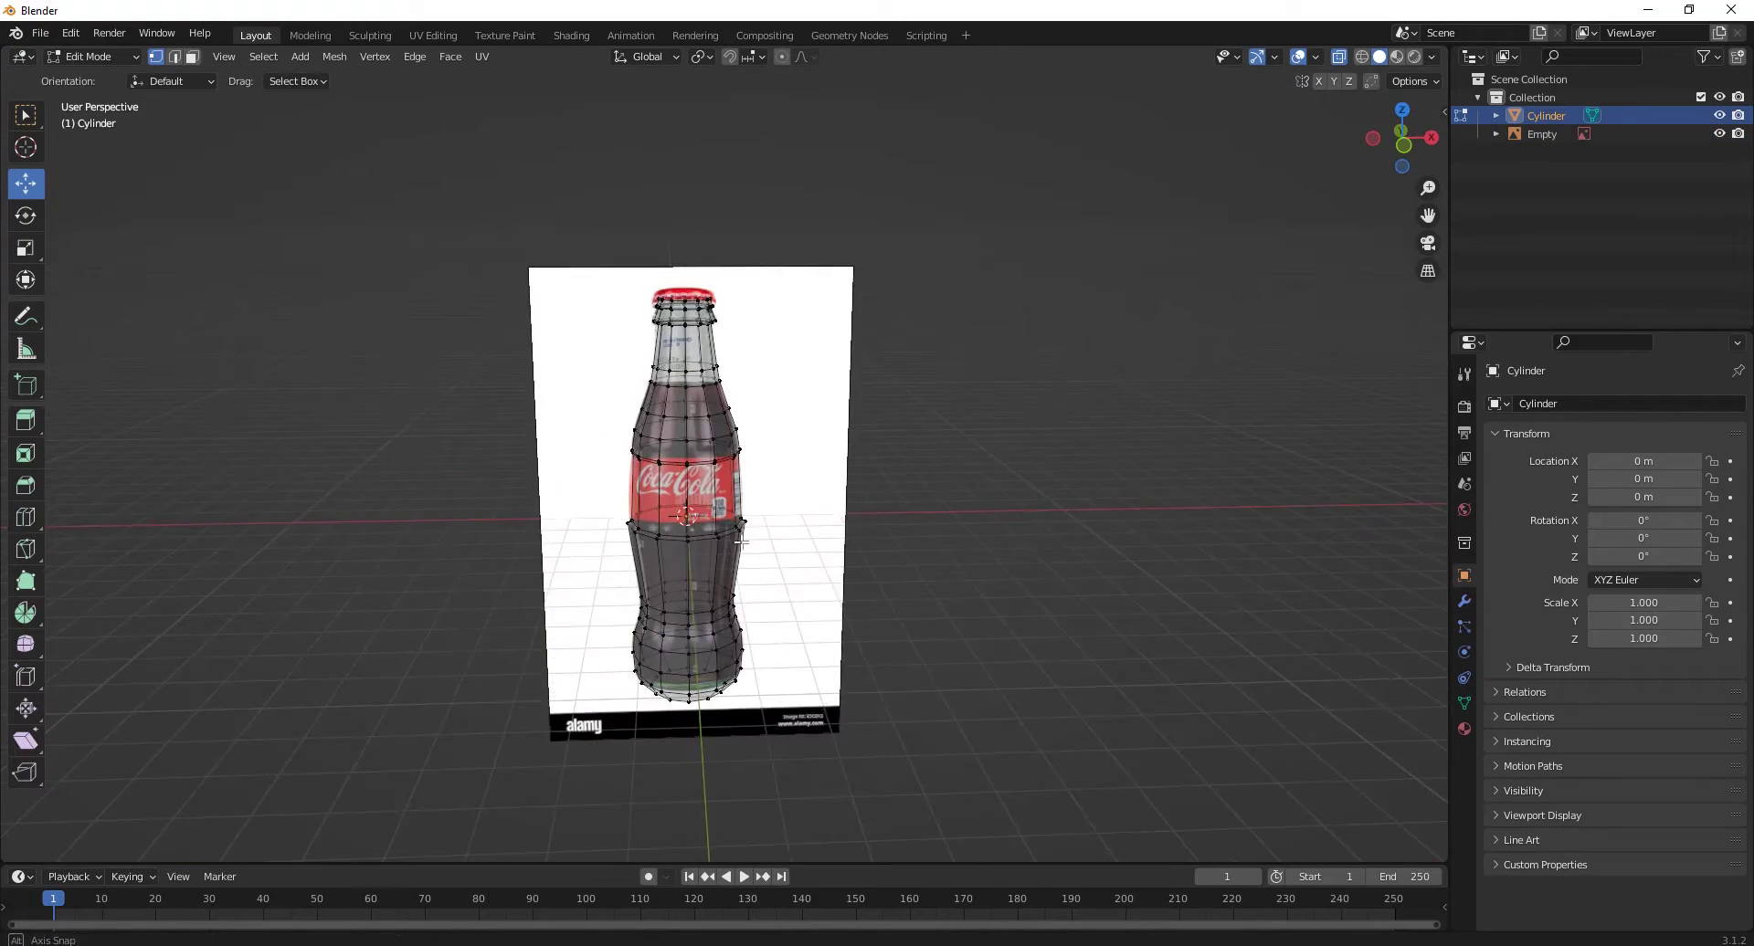
scroll(687, 547, up, 6)
key(s)
click(772, 299)
click(592, 289)
key(s)
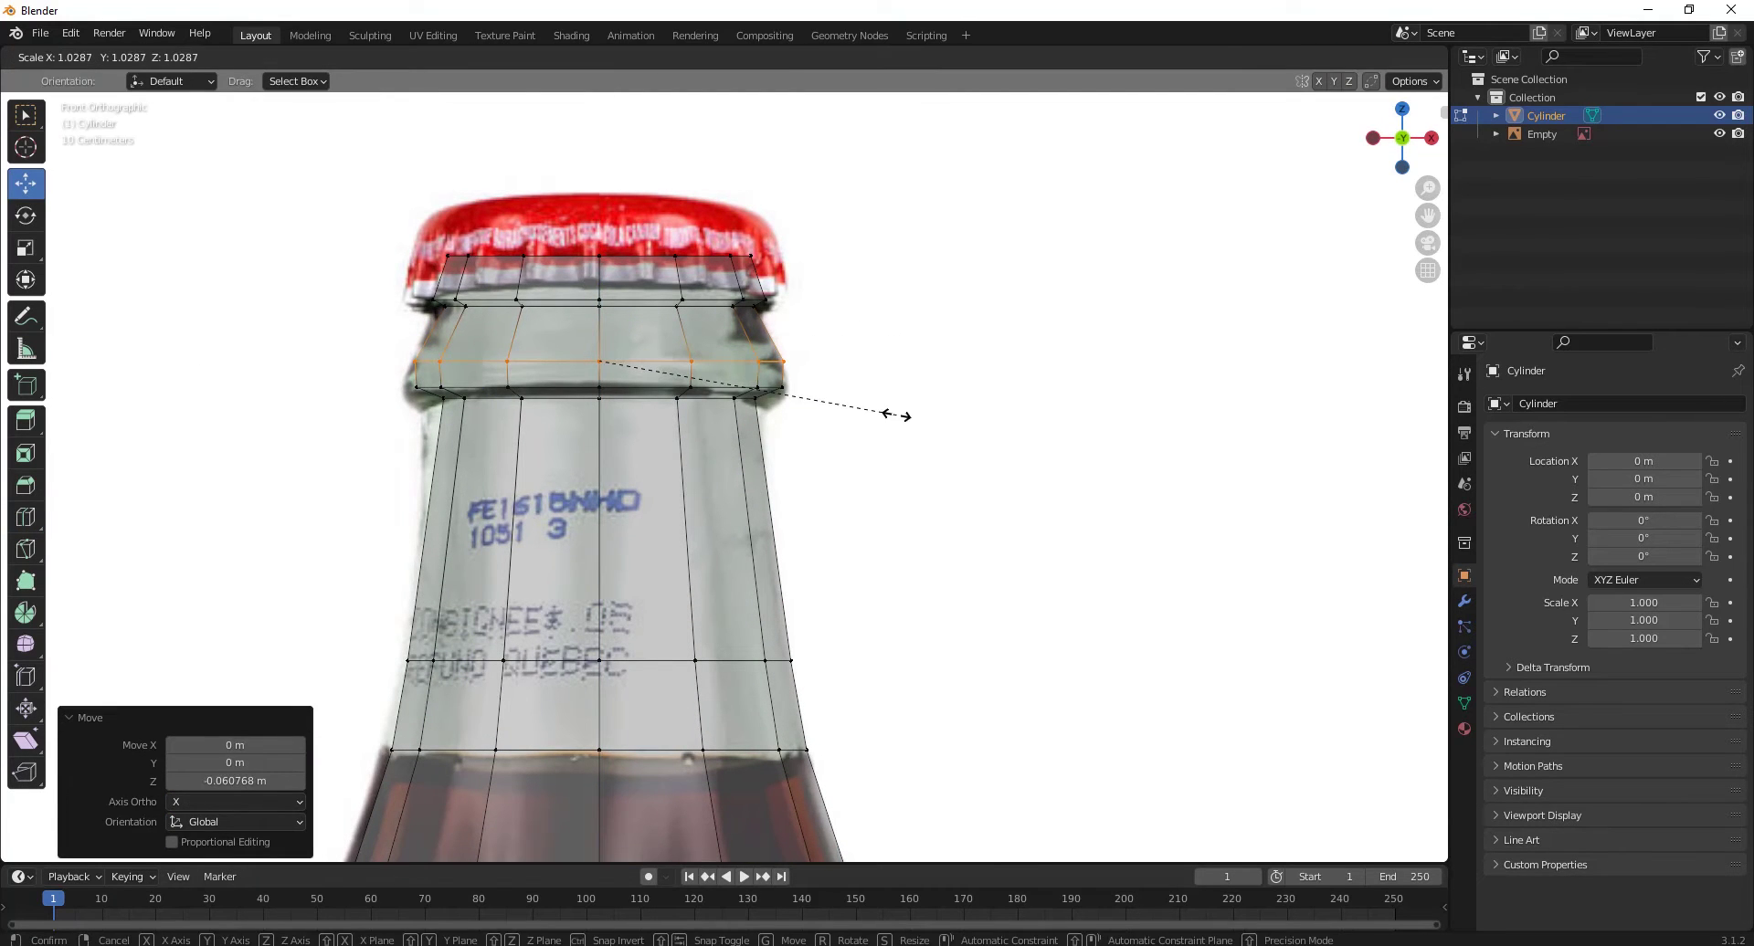
key(Escape)
click(705, 371)
click(962, 421)
Step: Move the selected neck loops vertically along Z
key(g)
key(z)
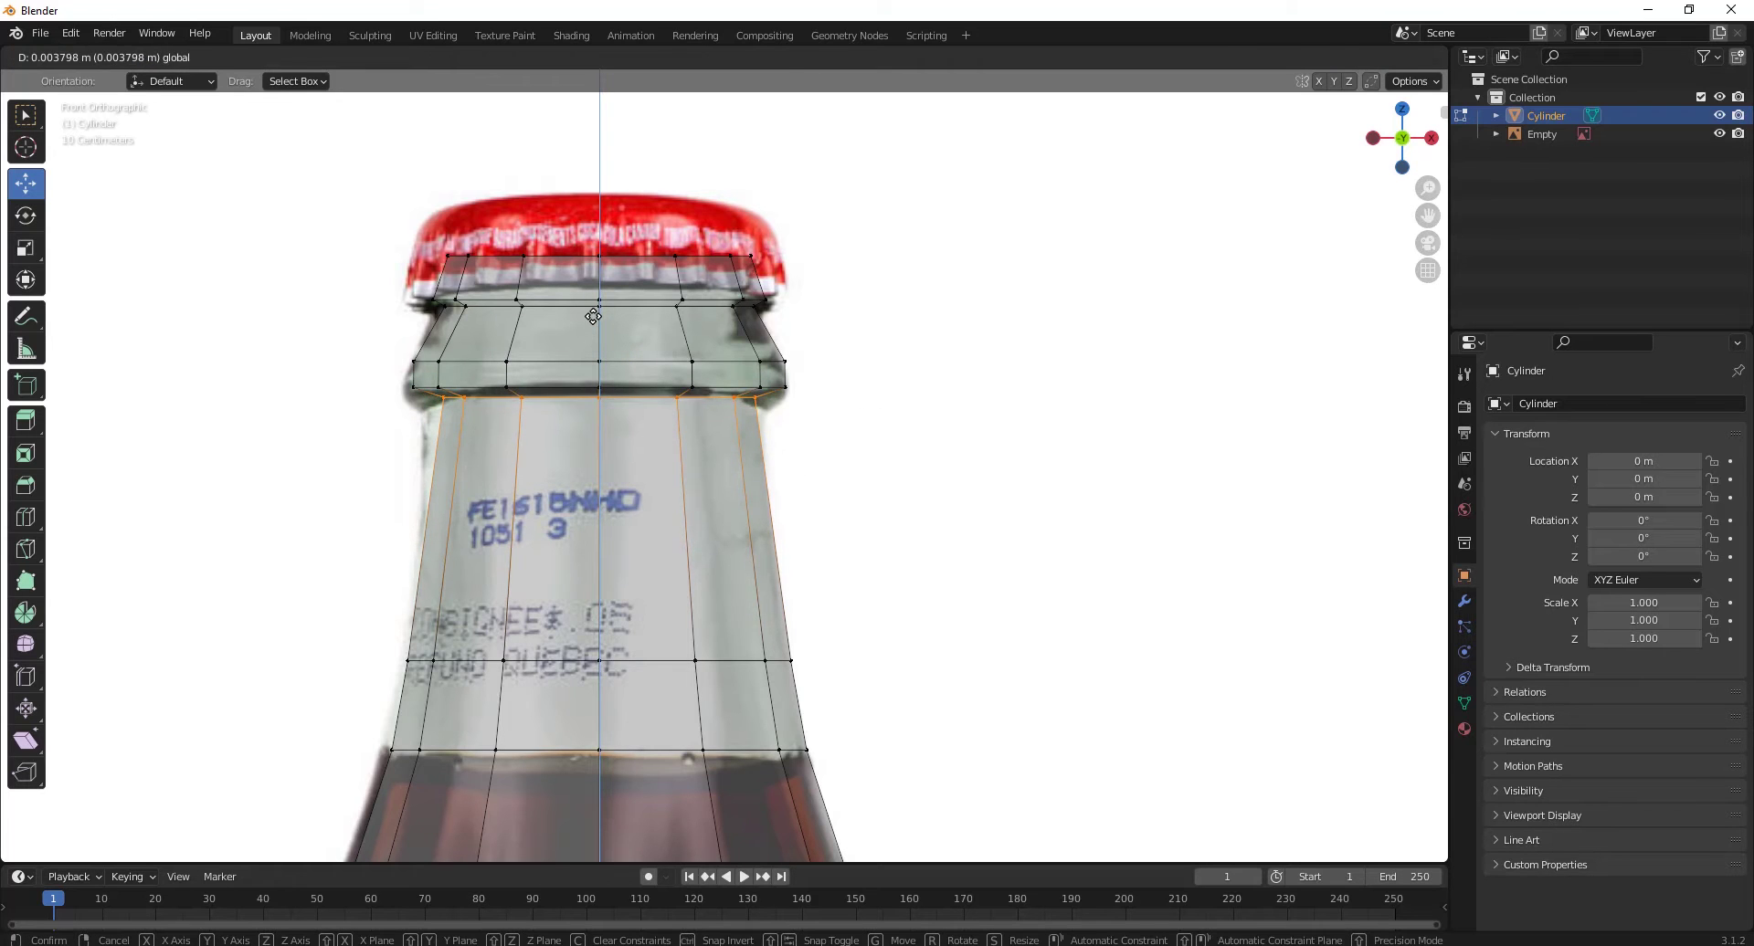
click(593, 316)
scroll(593, 316, down, 4)
shift+middle_drag(603, 365, 603, 229)
scroll(619, 428, up, 5)
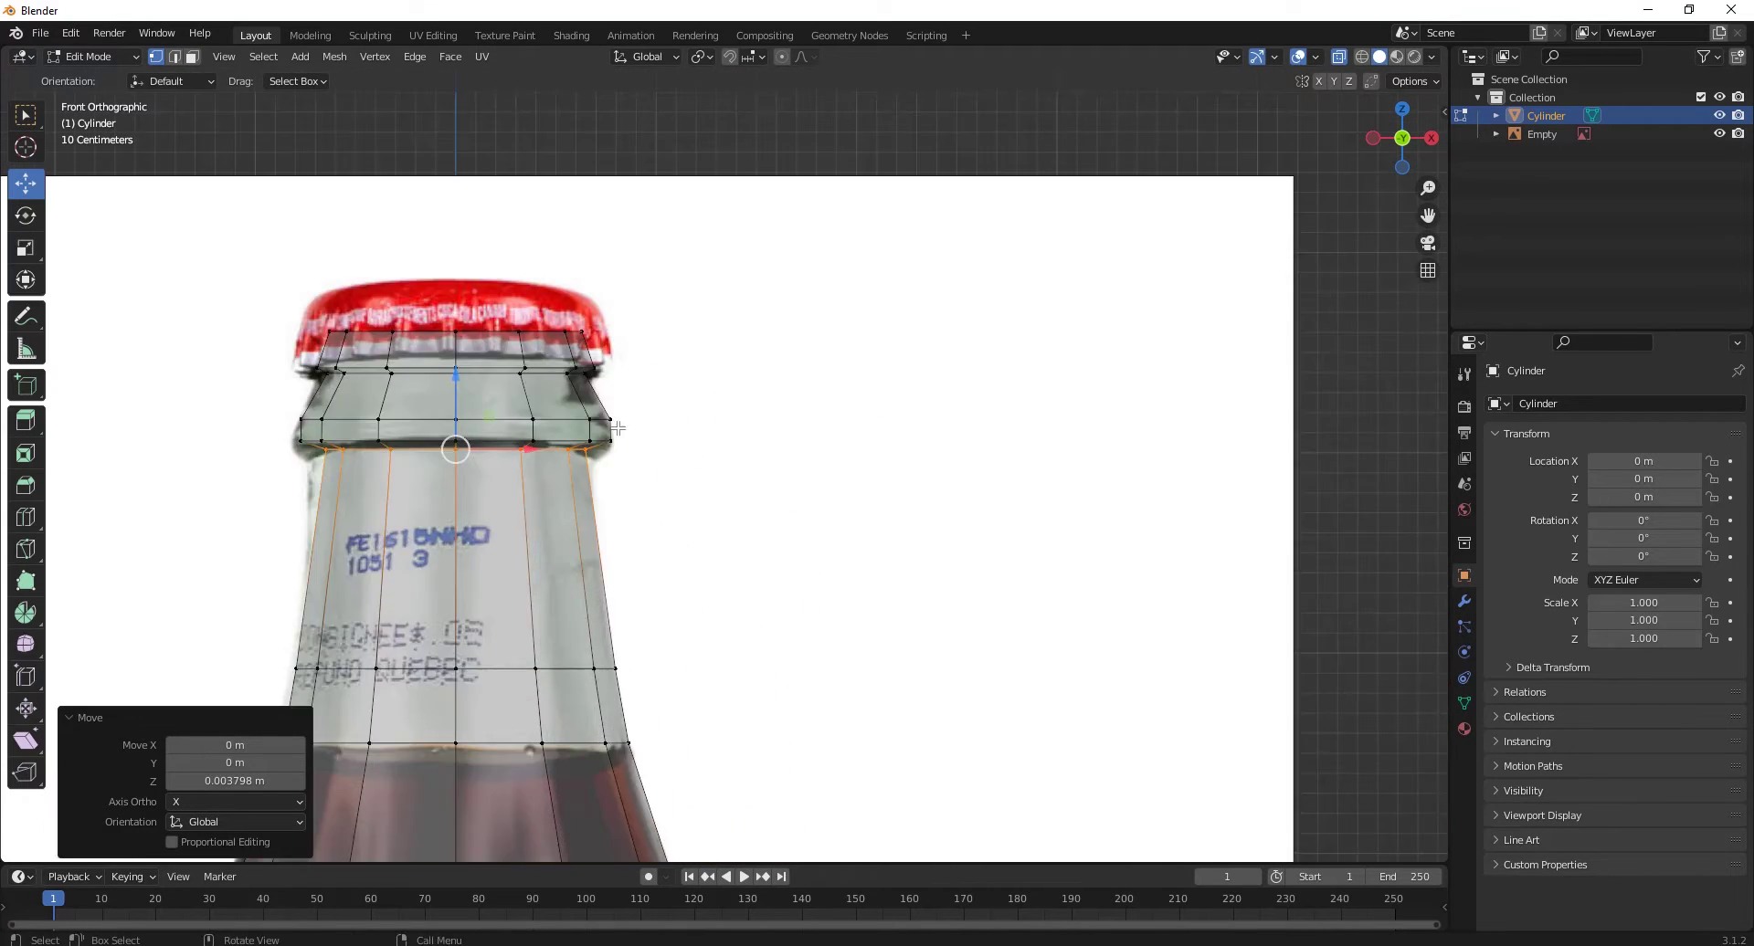
scroll(619, 428, up, 2)
Step: Cut a new loop below the cap and scale it to 0.972
drag(435, 478, 959, 481)
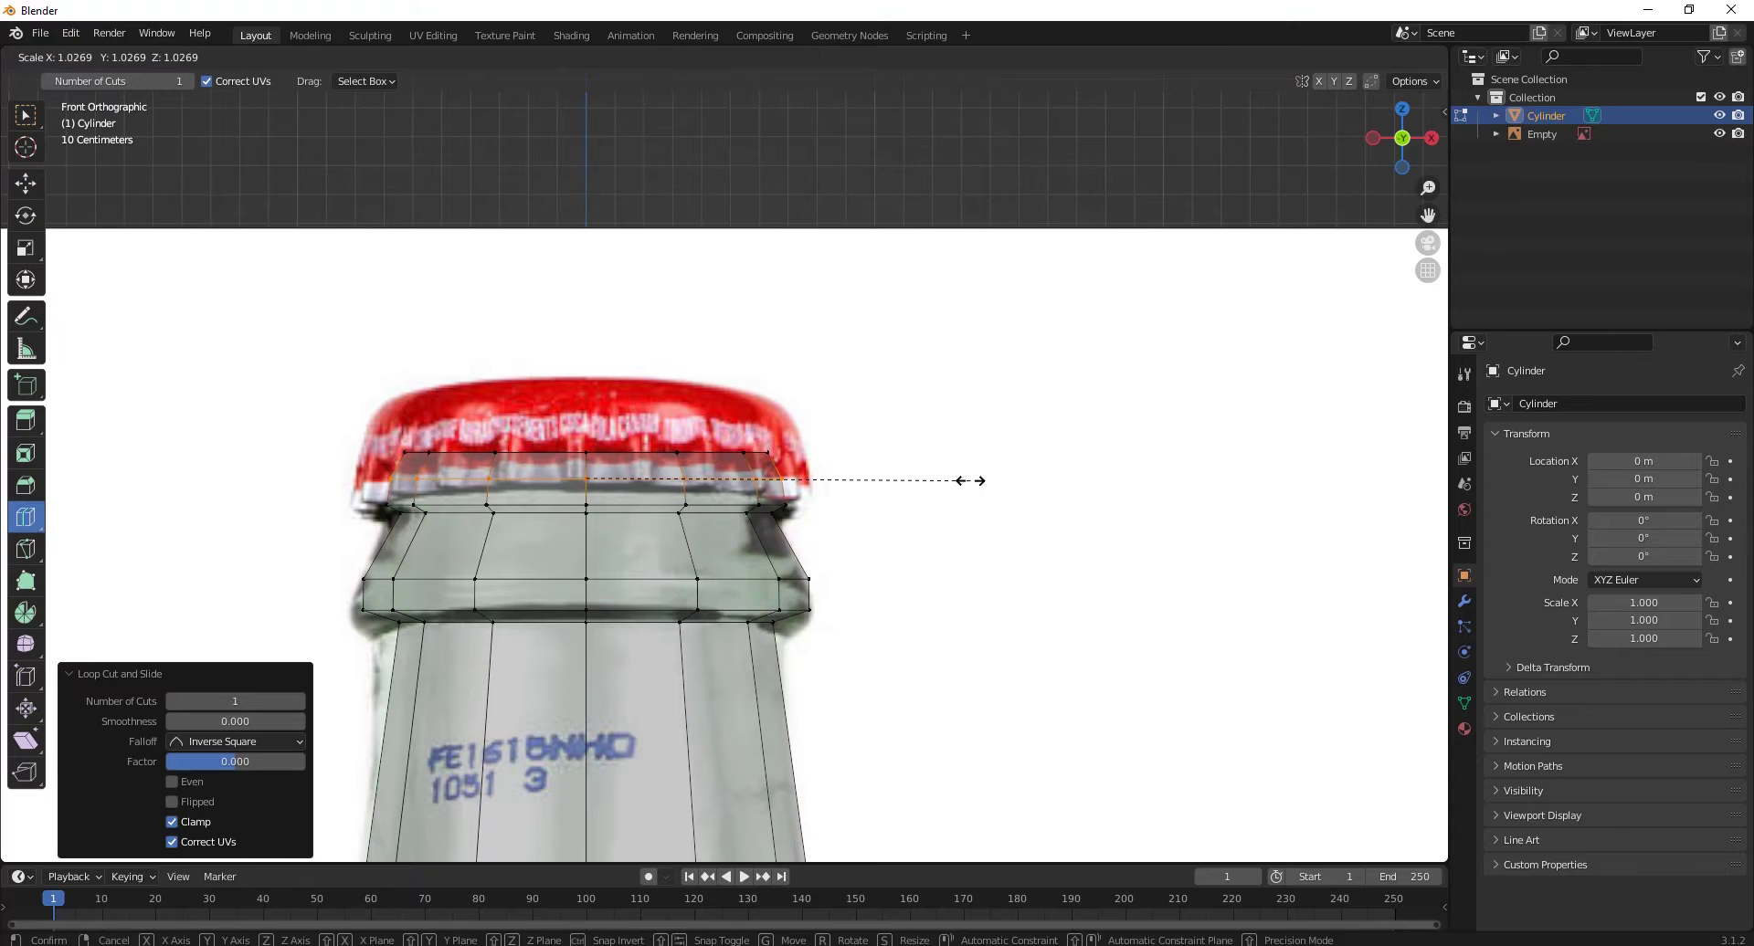
click(959, 480)
click(774, 513)
key(s)
click(902, 614)
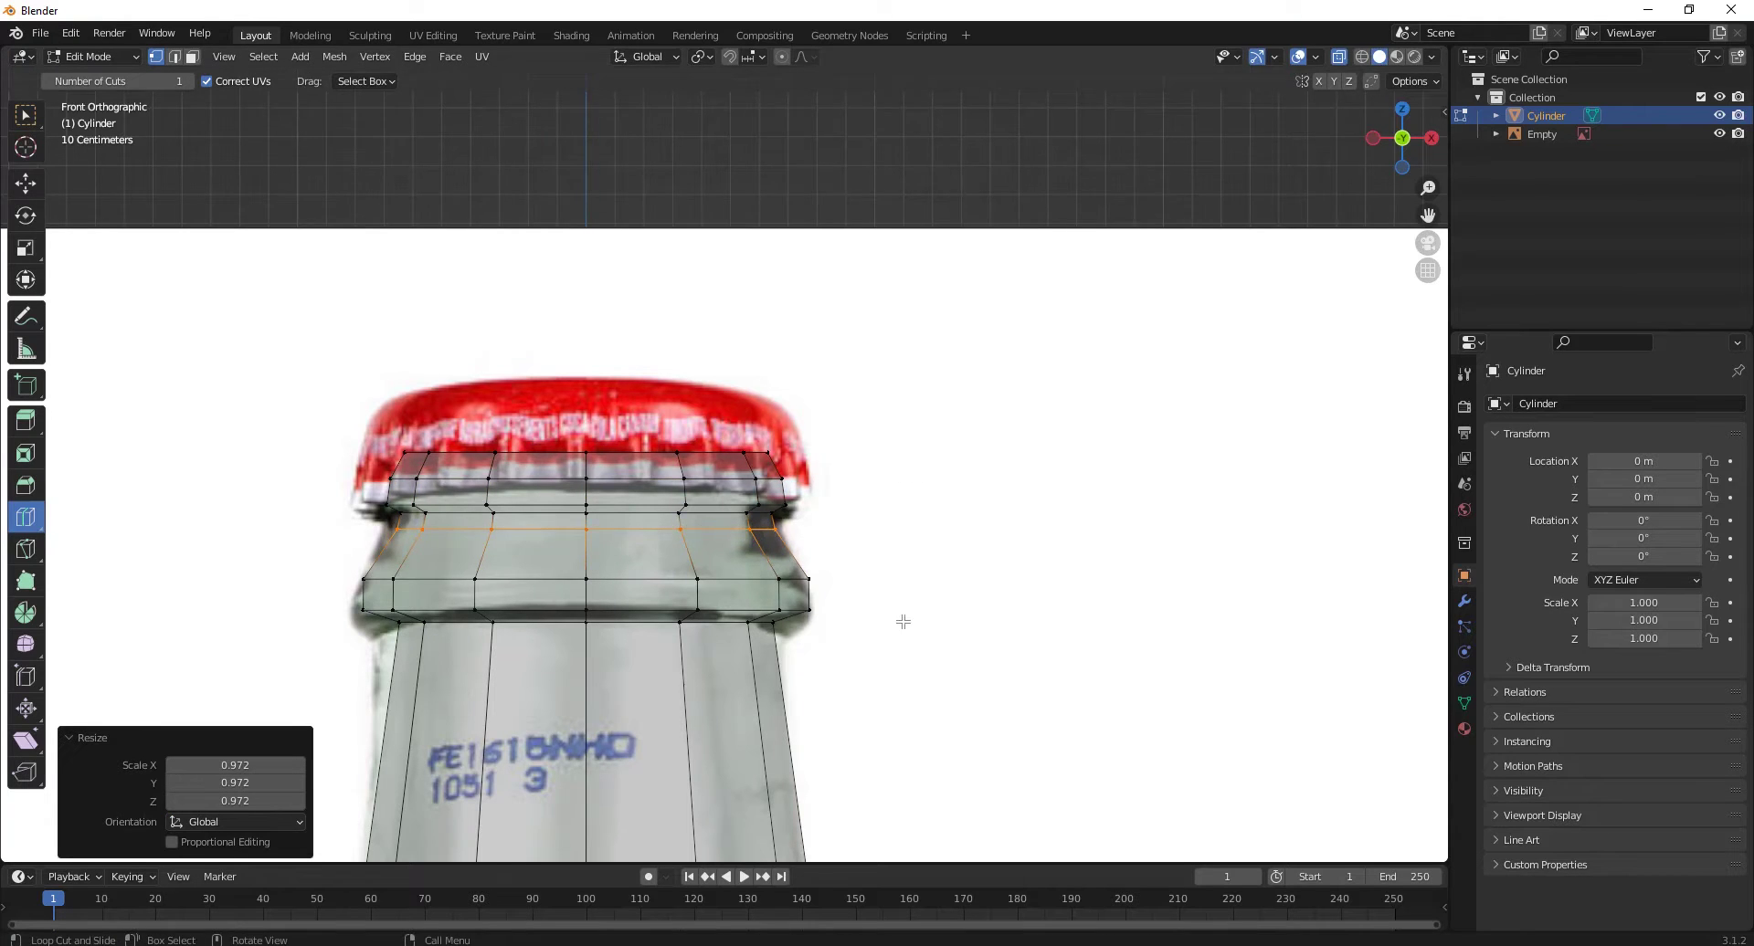
Step: Bevel the edge loop at the label's edge into two segments
scroll(979, 580, down, 4)
scroll(940, 623, down, 2)
scroll(908, 588, up, 2)
shift+middle_drag(908, 588, 908, 396)
alt+click(794, 405)
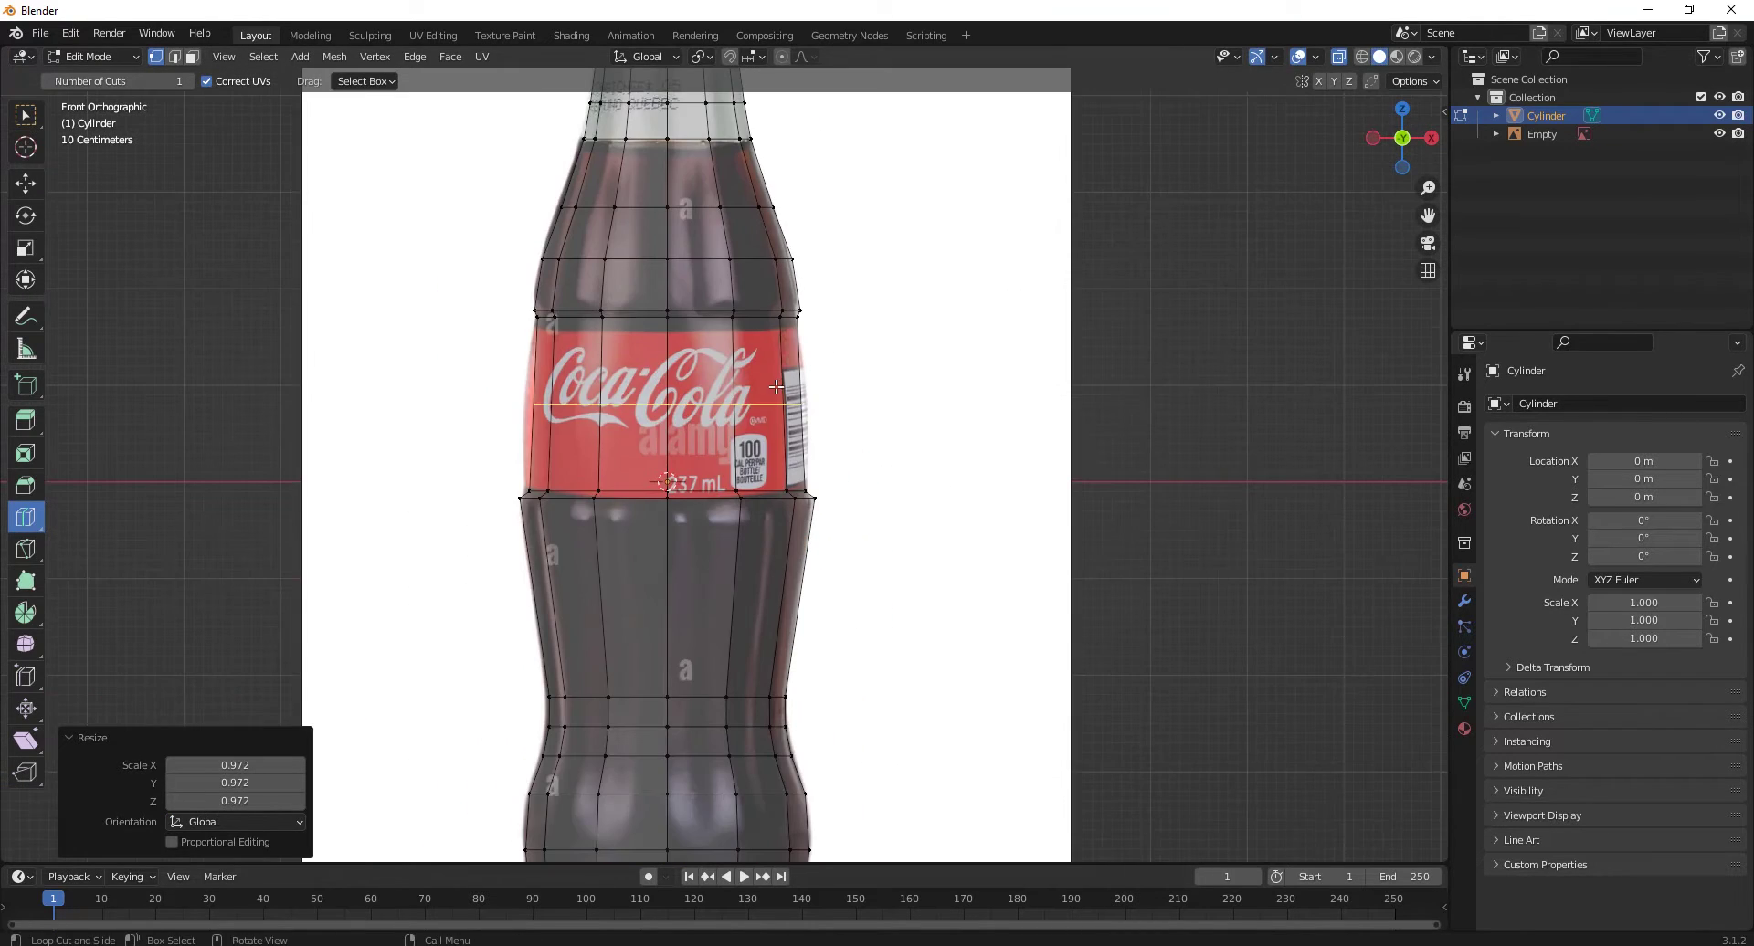
key(ctrl+b)
scroll(960, 393, up, 1)
click(1004, 388)
Step: Widen the middle label loop to 1.058
click(1063, 393)
scroll(616, 412, up, 1)
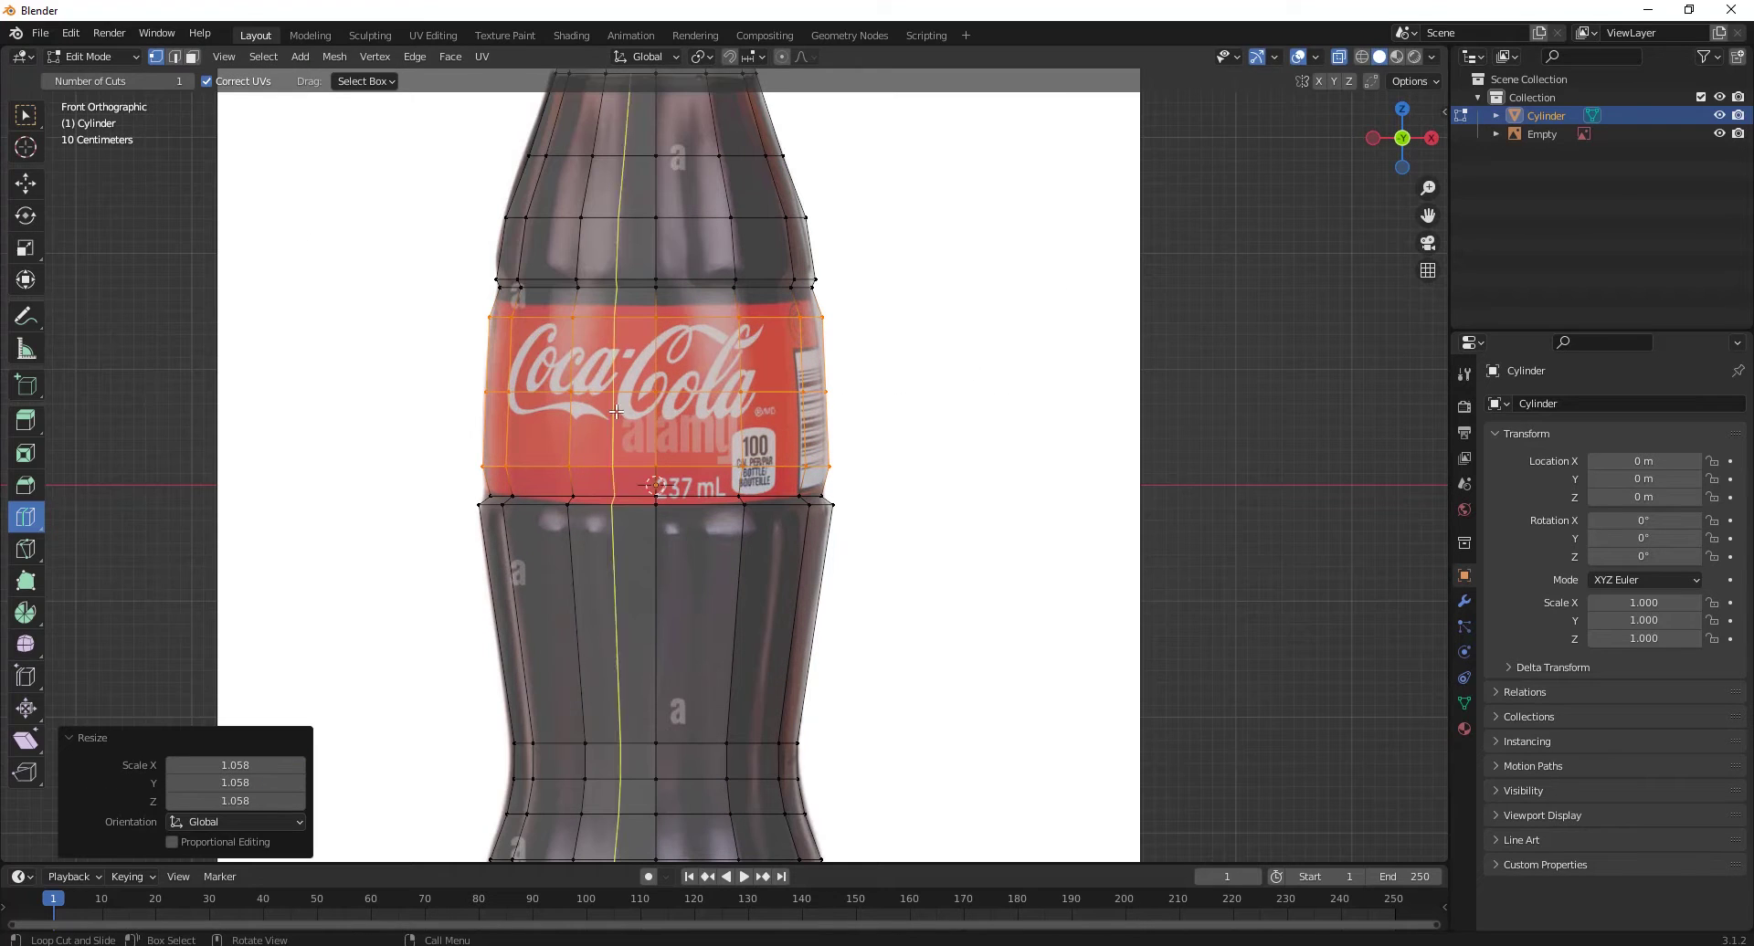
click(25, 185)
alt+click(813, 392)
click(961, 417)
Step: Box-select the label's top and bottom loops and shrink them to 0.969
drag(450, 301, 909, 353)
shift+drag(439, 480, 978, 454)
click(977, 448)
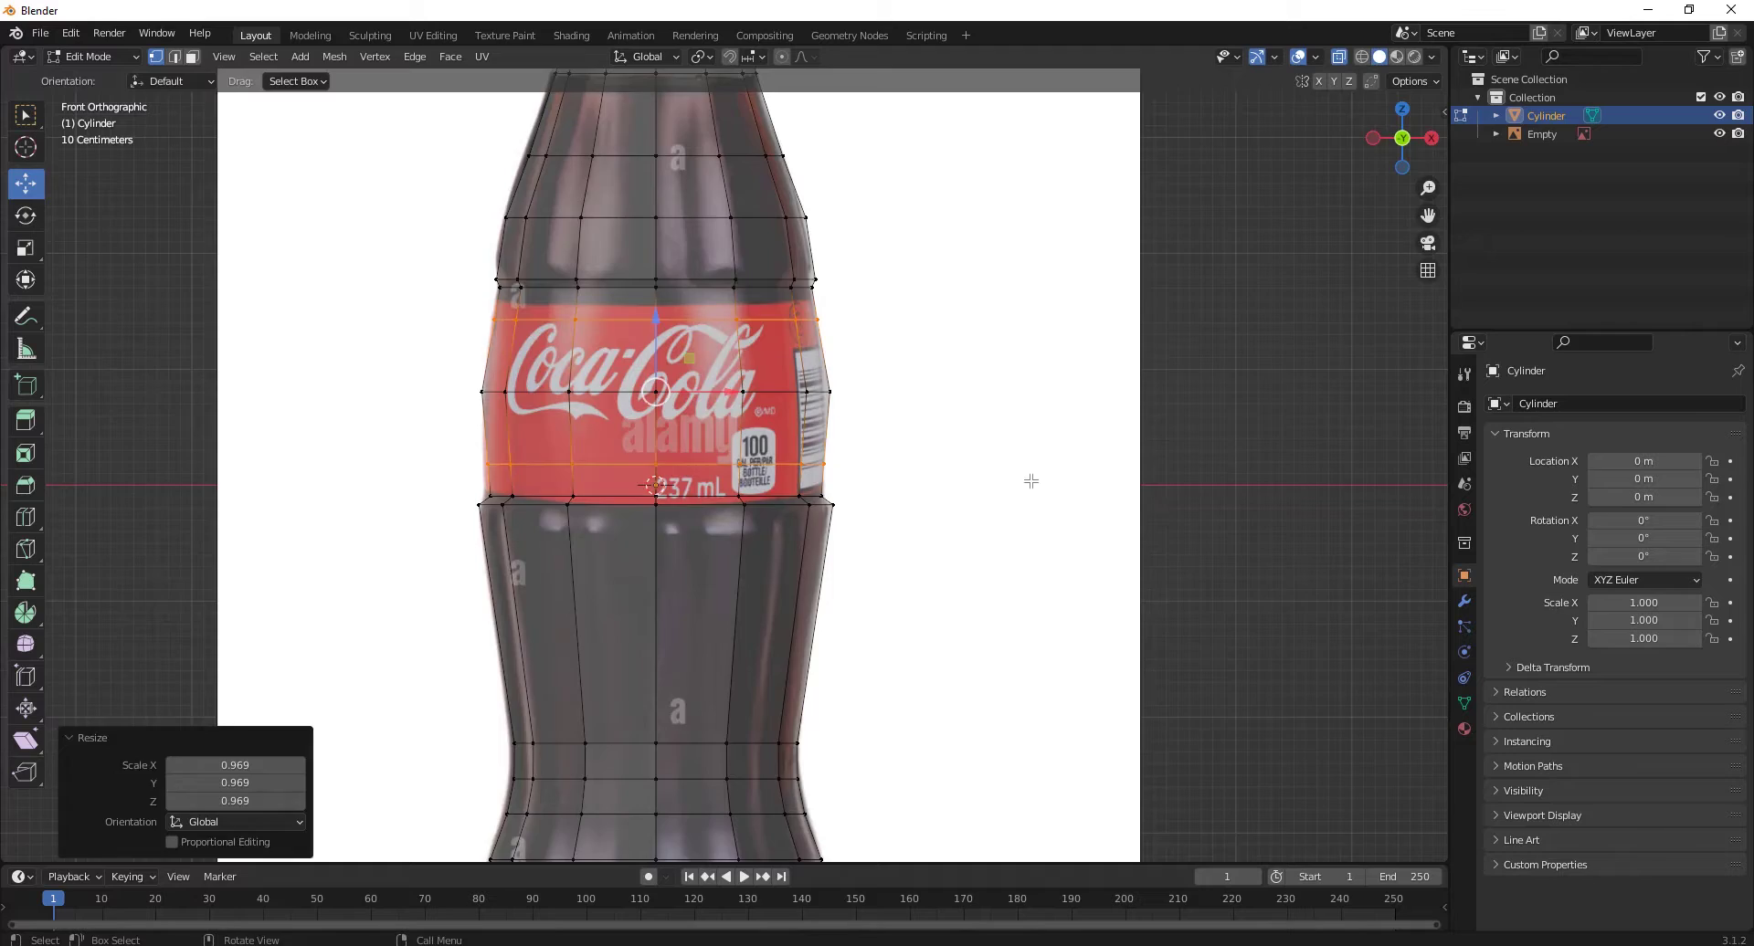
scroll(1030, 481, down, 3)
scroll(768, 430, up, 4)
Step: Scale the bottle's bottom loop to 0.967 to match the photo
key(s)
click(803, 689)
key(s)
click(908, 547)
Step: Hide the reference image Empty in the Outliner and inspect the bottle
scroll(908, 547, down, 5)
middle_drag(908, 547, 687, 353)
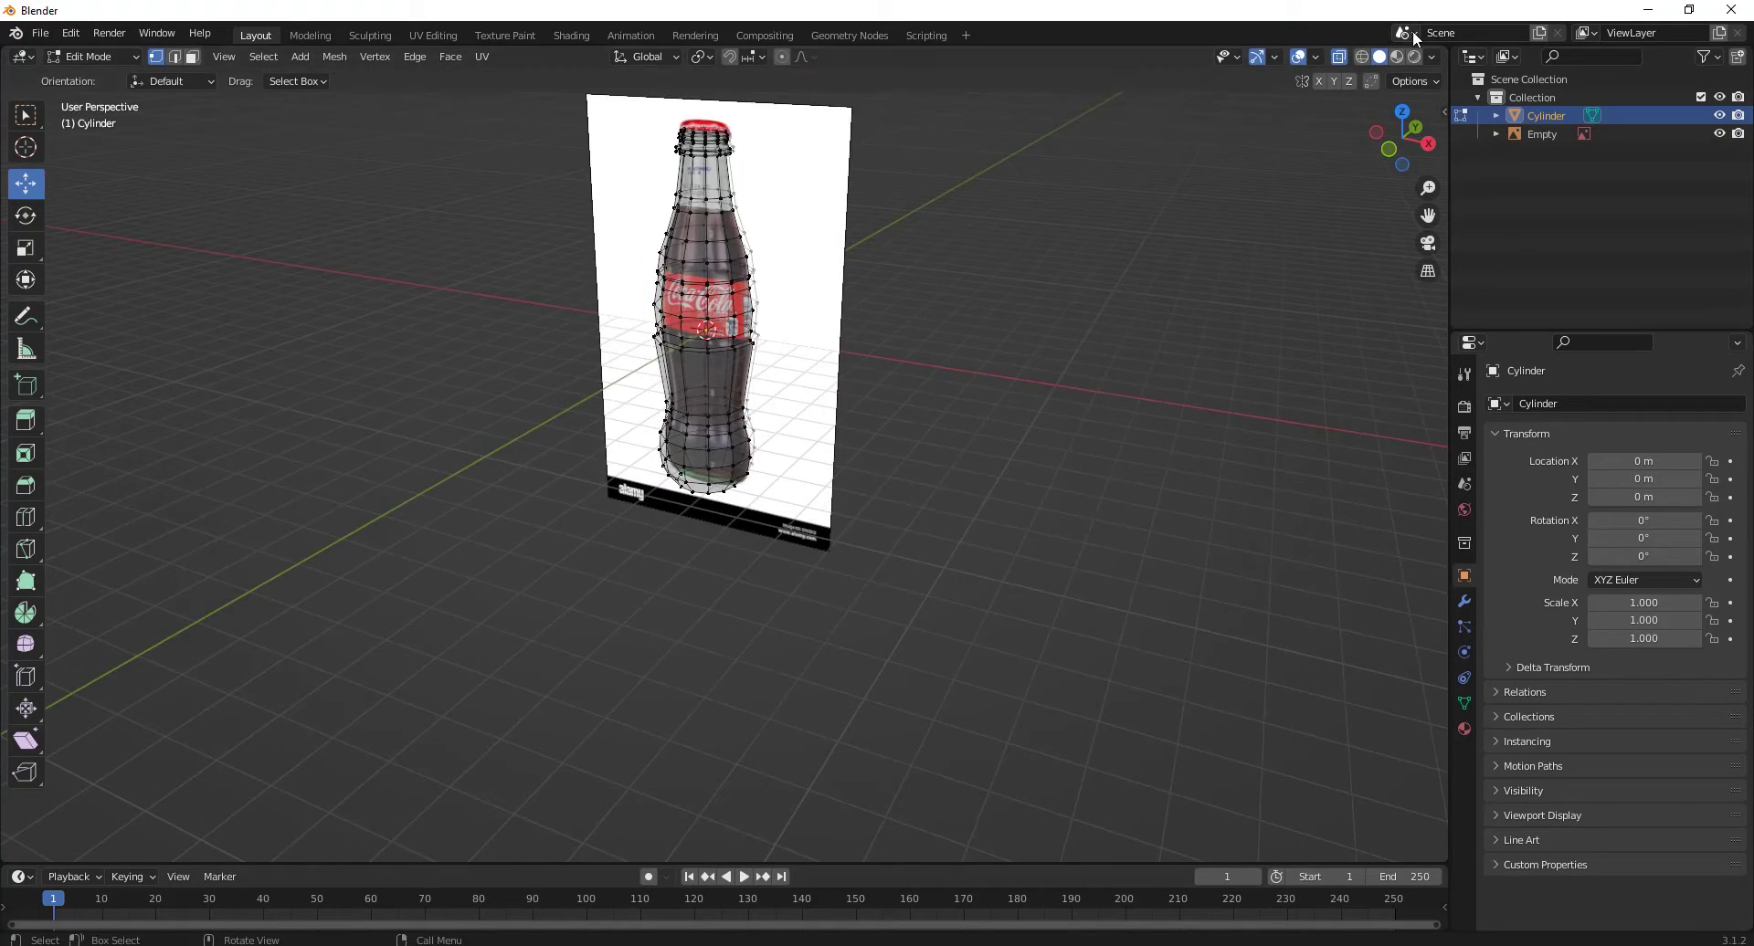
scroll(826, 430, down, 3)
middle_drag(826, 430, 877, 402)
click(1719, 134)
scroll(640, 217, up, 5)
scroll(641, 217, down, 2)
middle_drag(641, 217, 808, 447)
key(Tab)
key(Tab)
scroll(808, 448, up, 3)
Step: Add an edge loop near the bottle's base
key(3)
right_click(863, 560)
middle_drag(863, 560, 823, 329)
scroll(822, 329, up, 3)
click(26, 517)
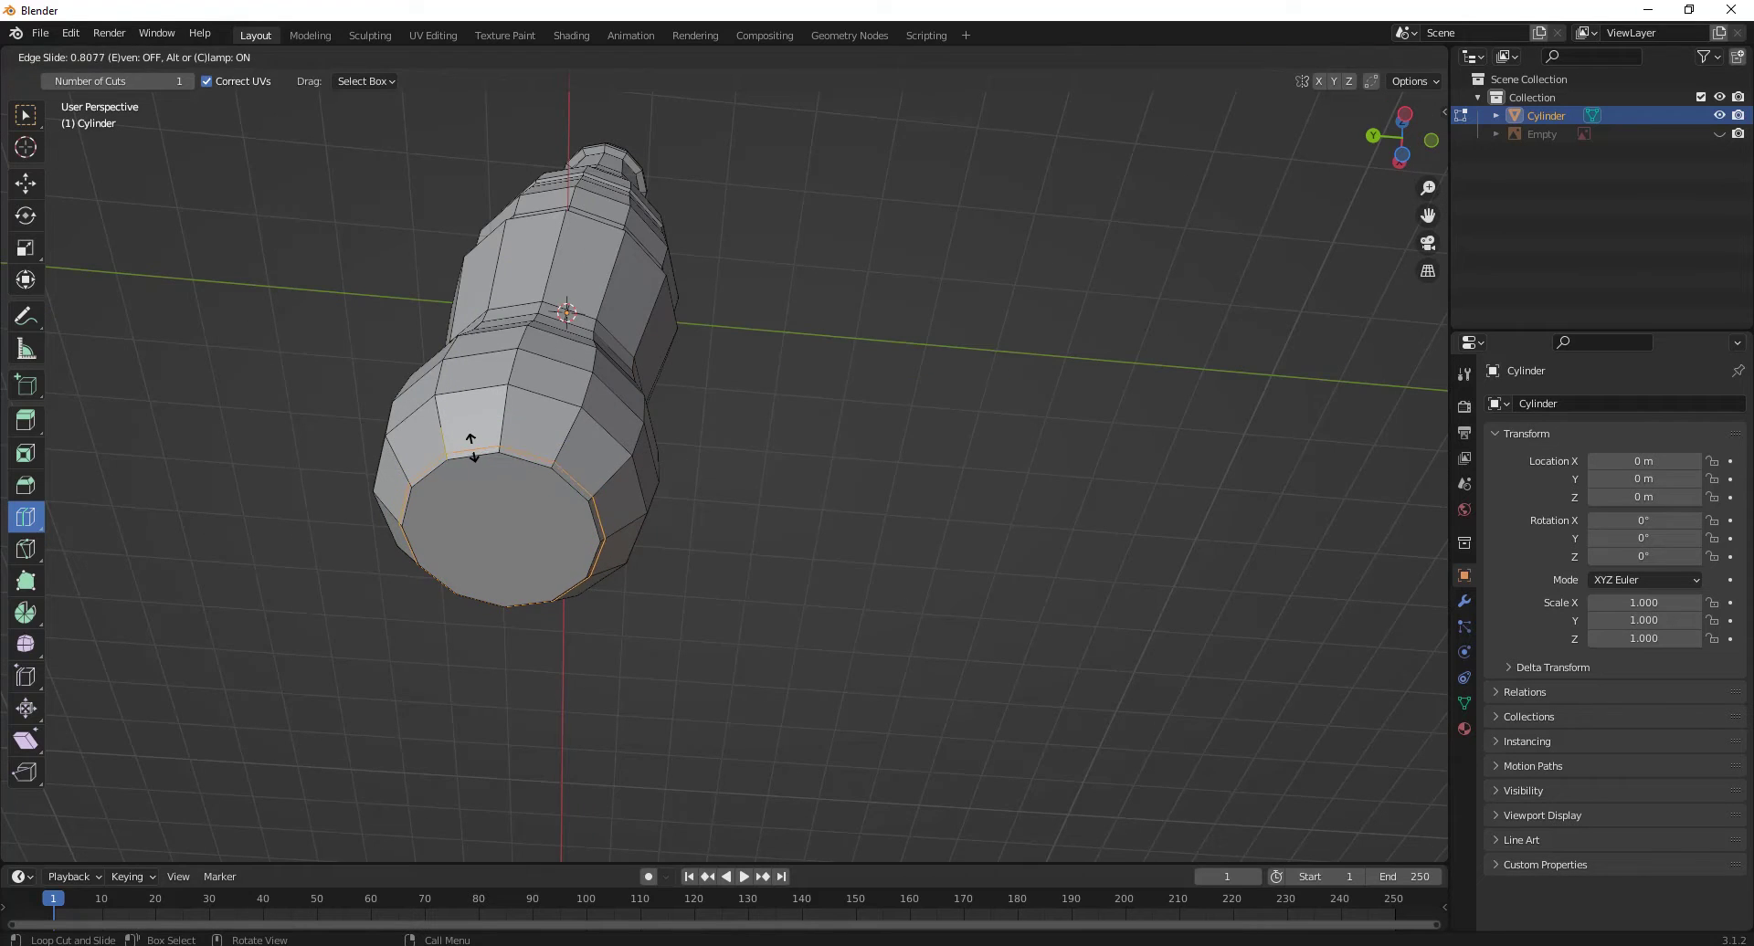
click(471, 446)
scroll(471, 445, down, 3)
key(ctrl+KP_3)
scroll(368, 623, up, 3)
Step: Scale the new base loop using see-through display
click(26, 184)
scroll(368, 623, up, 2)
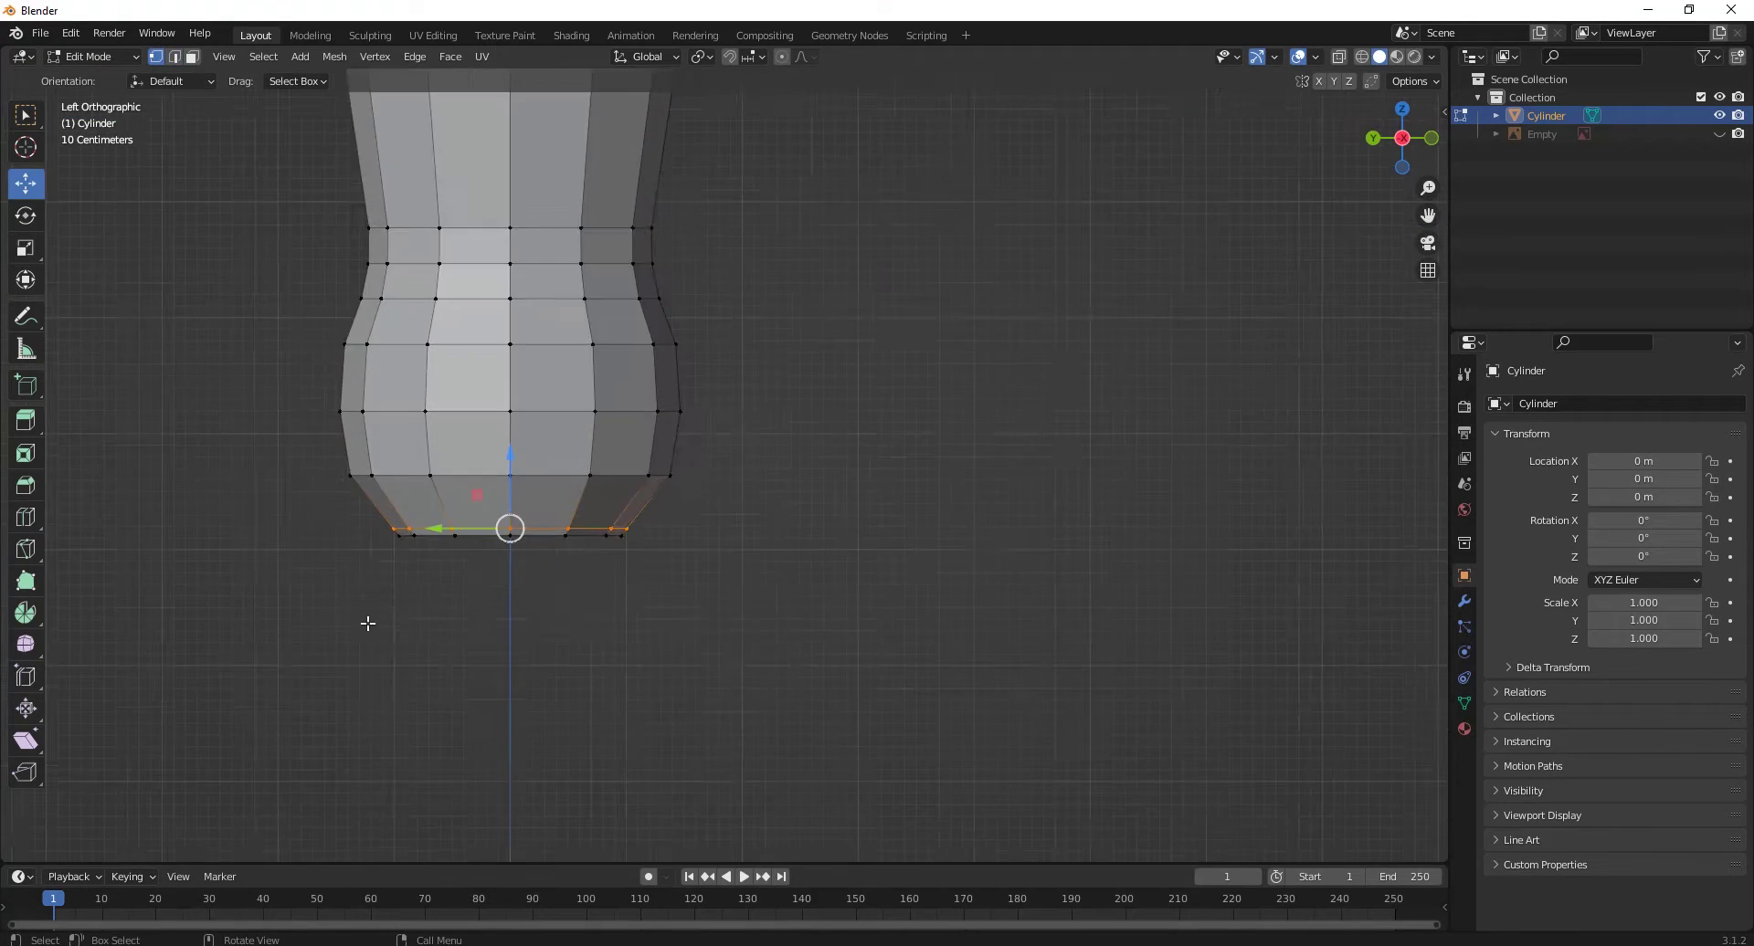
shift+middle_drag(369, 623, 575, 529)
key(alt+z)
key(s)
click(983, 454)
scroll(831, 385, down, 3)
middle_drag(983, 454, 804, 347)
key(alt+z)
Step: Extrude the base face, shrink it to 0.878, and push it inward to recess it
key(3)
click(690, 498)
scroll(689, 498, up, 3)
key(s)
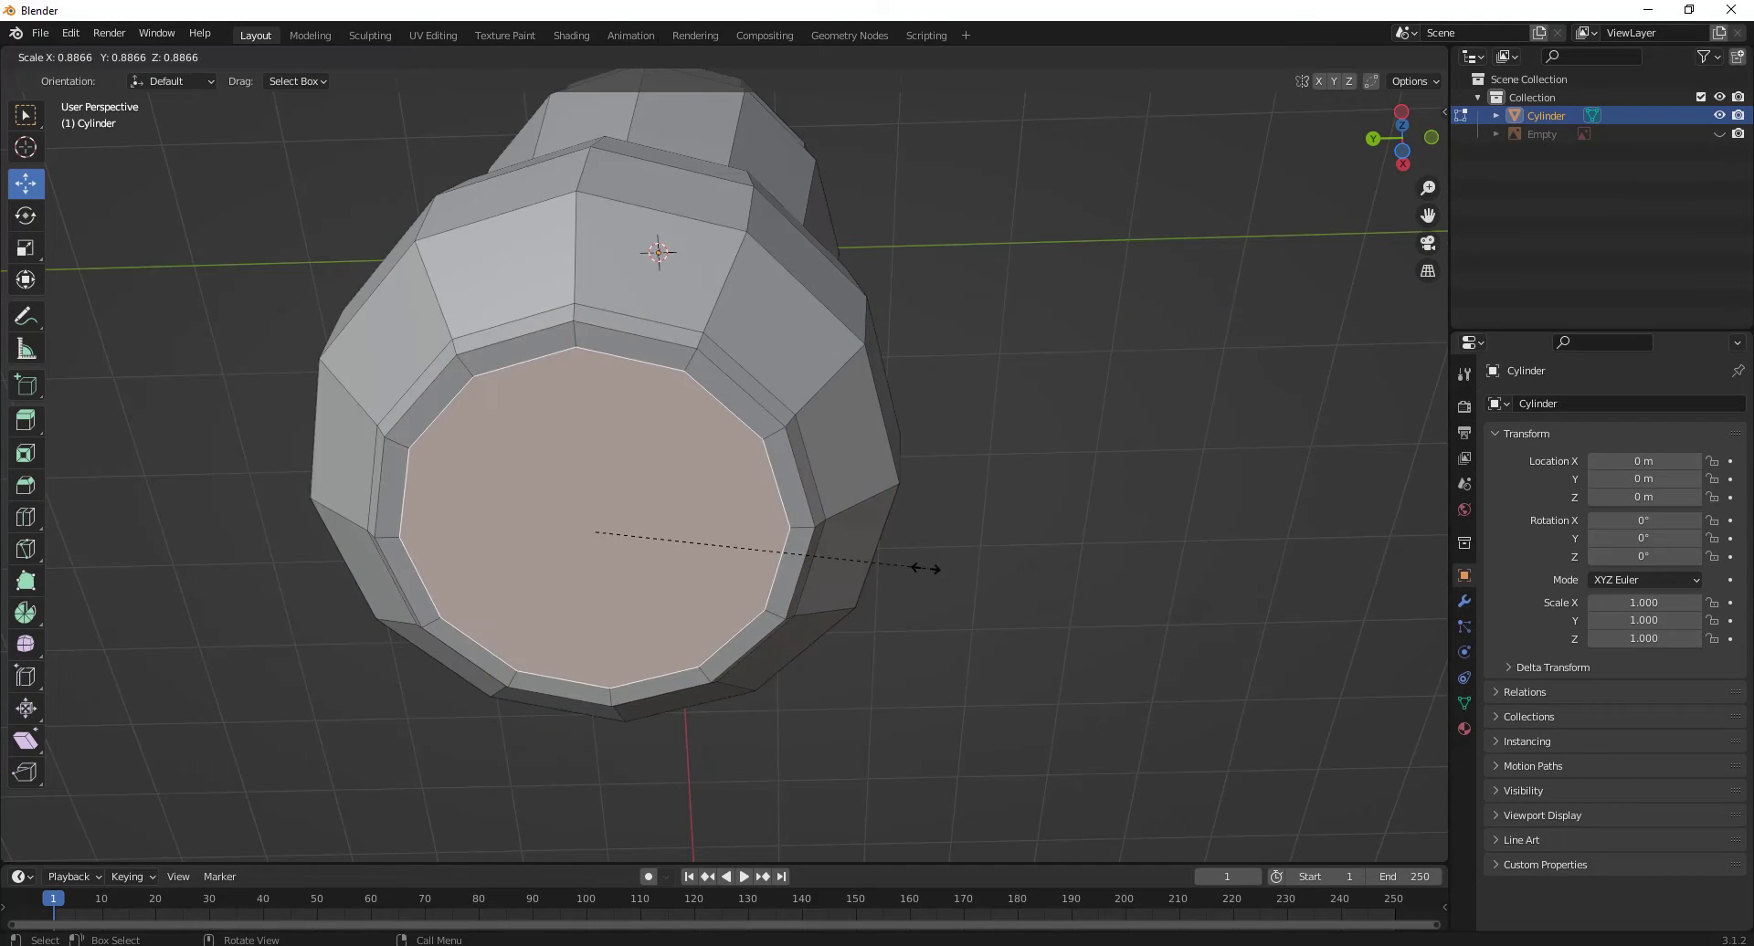
click(931, 582)
click(923, 564)
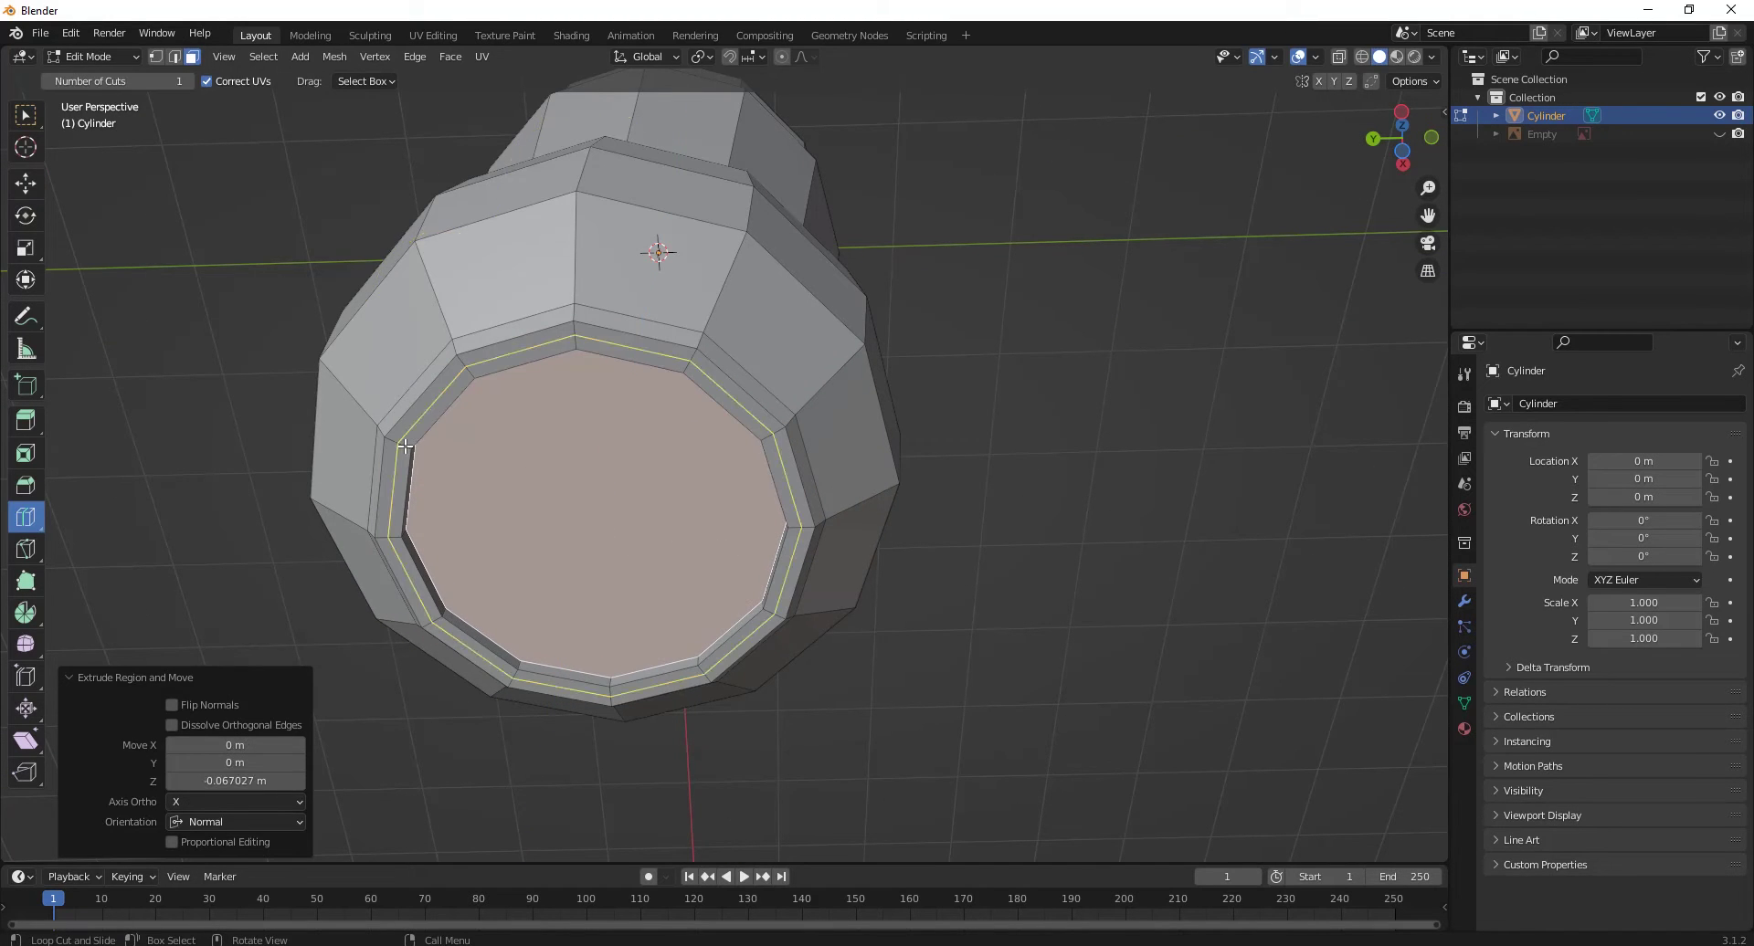
key(shift+space)
middle_drag(405, 446, 904, 426)
Step: Box-select the vertices at the bottle's bottom and scale them
key(2)
scroll(755, 362, down, 3)
scroll(1060, 504, down, 3)
alt+middle_drag(1060, 504, 756, 580)
scroll(755, 580, up, 4)
key(1)
key(alt+z)
drag(571, 447, 955, 485)
click(1025, 482)
key(Tab)
key(alt+z)
Step: Inset the bottle's bottom face at 0.981
middle_drag(1012, 541, 771, 529)
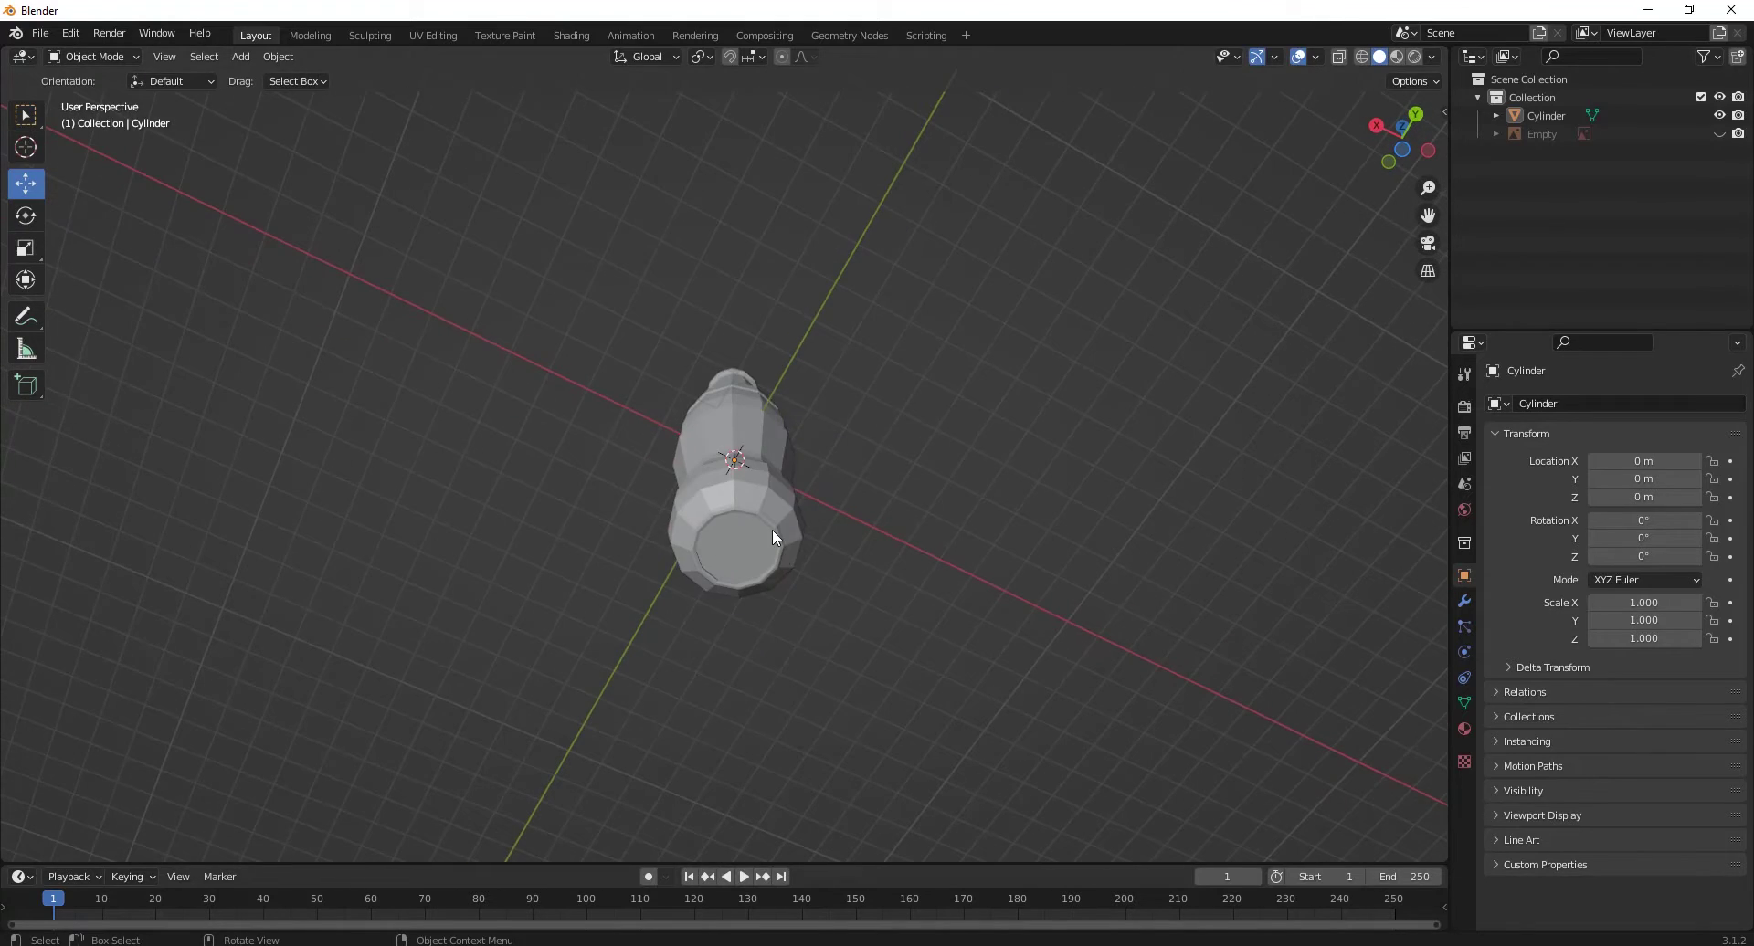
click(771, 529)
key(Tab)
scroll(891, 638, up, 5)
middle_drag(891, 638, 826, 594)
key(3)
click(822, 637)
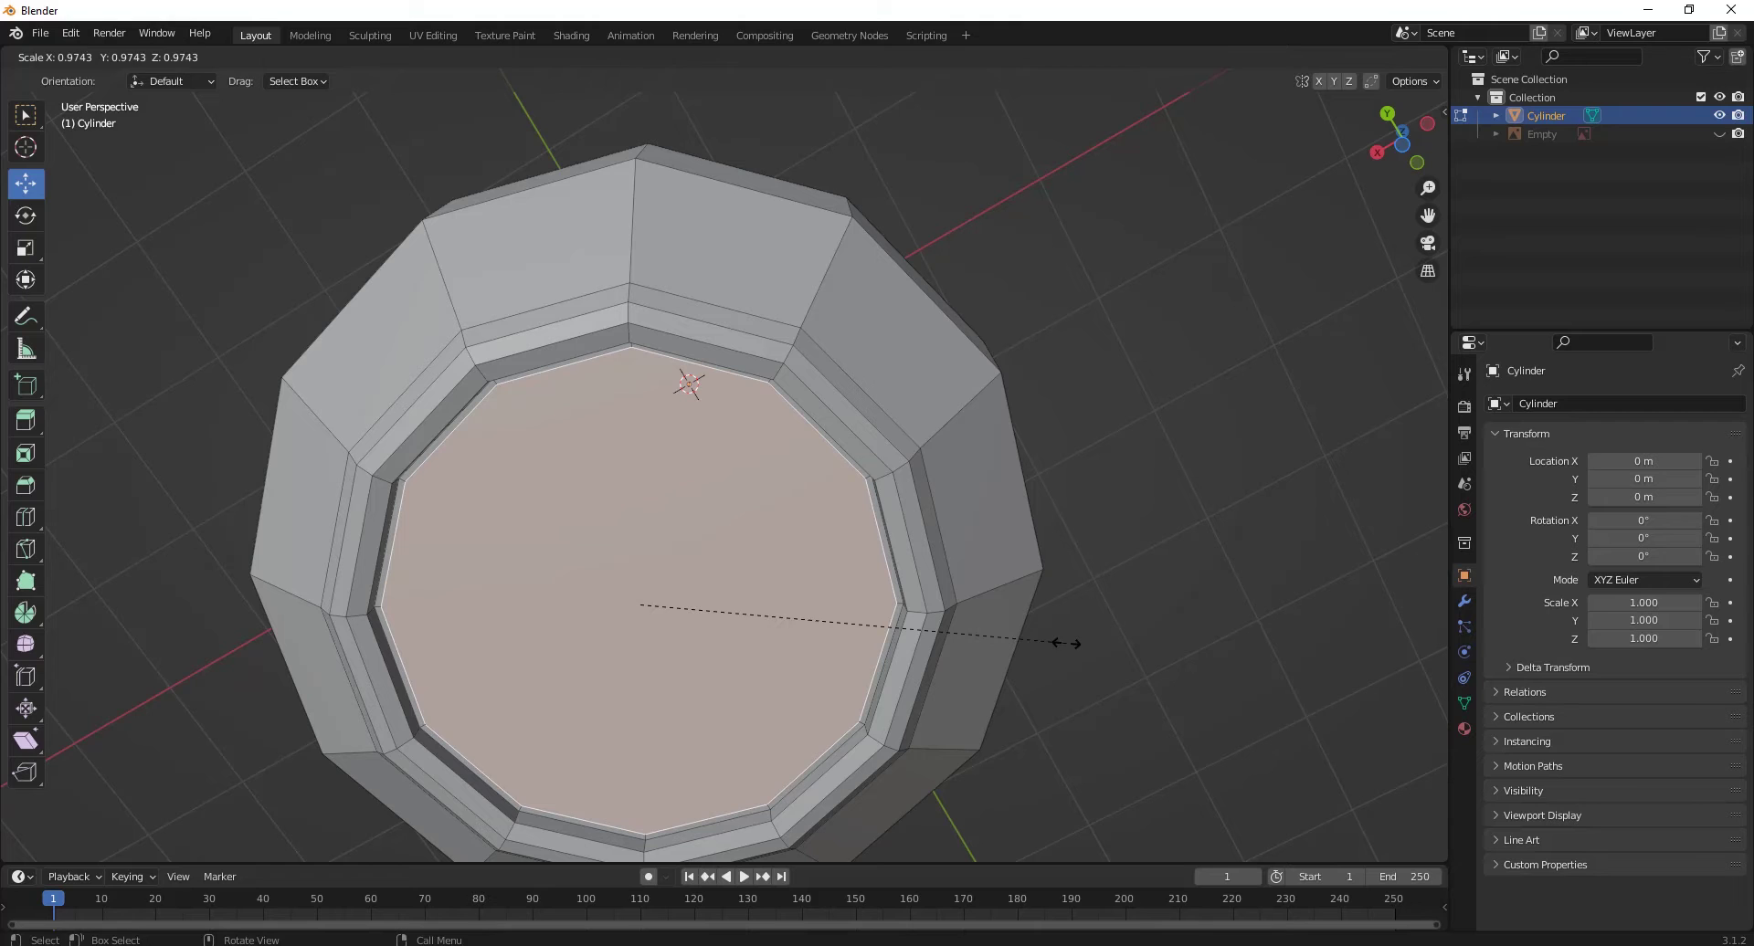
click(1067, 643)
Step: Try sliding a new loop cut along the base, then cancel it
click(26, 517)
scroll(640, 456, up, 5)
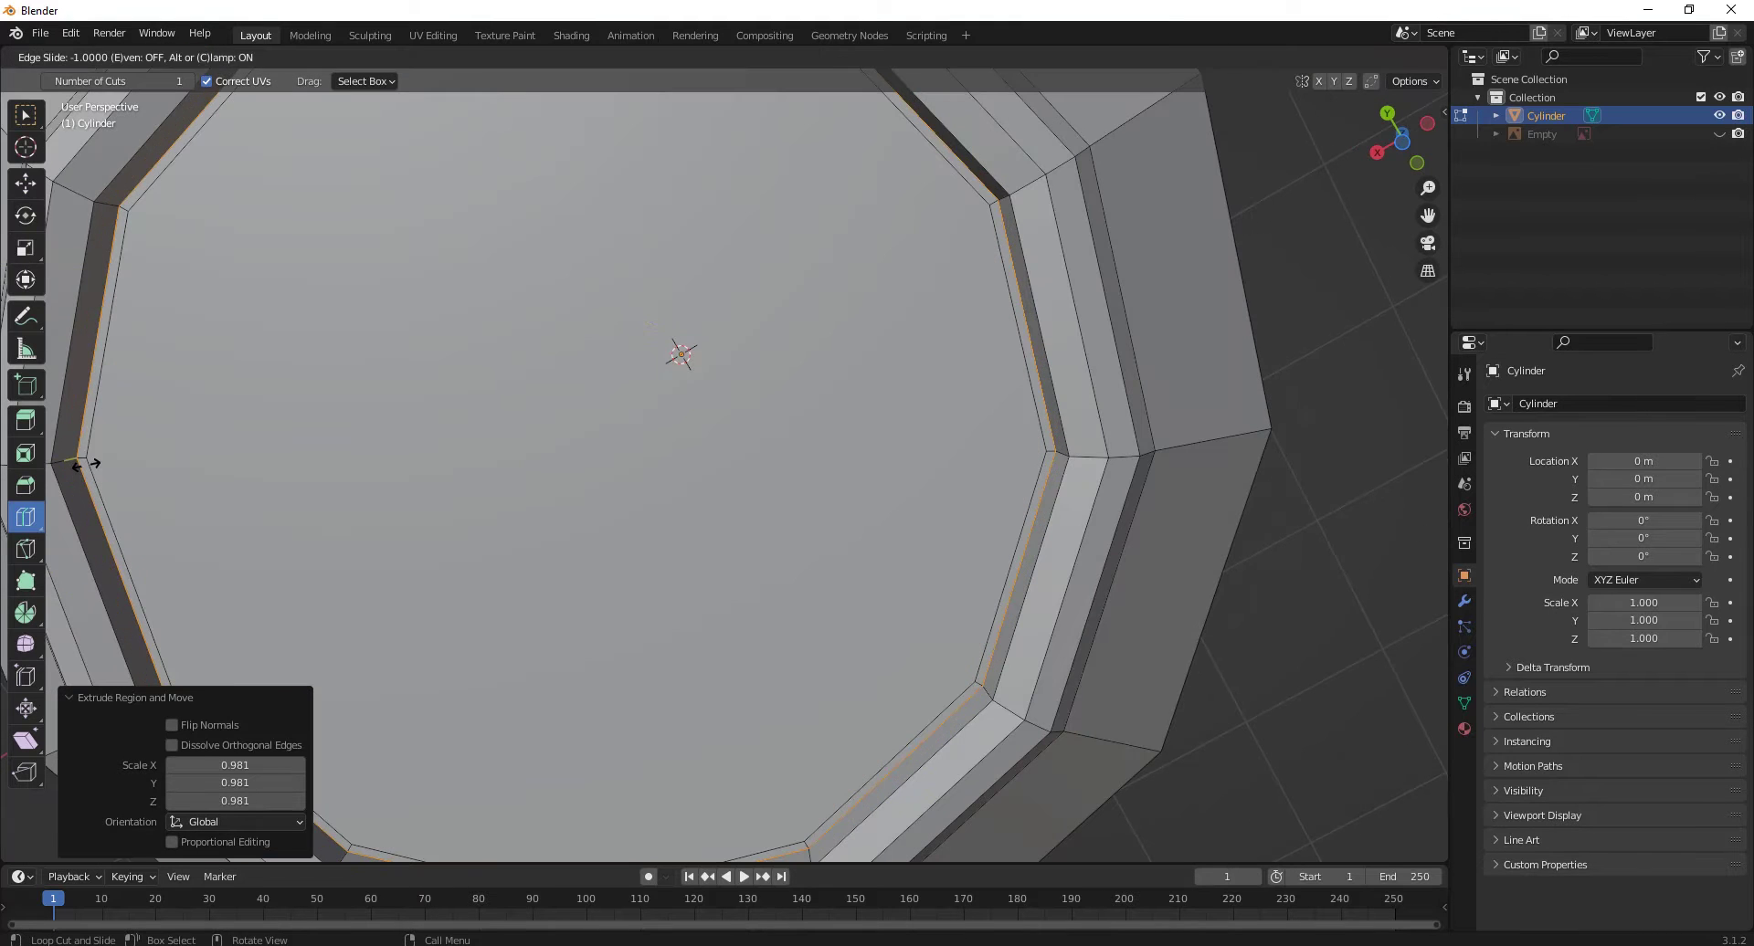
drag(86, 457, 110, 457)
scroll(399, 403, down, 6)
middle_drag(399, 403, 783, 520)
key(ctrl+KP_1)
scroll(649, 601, up, 5)
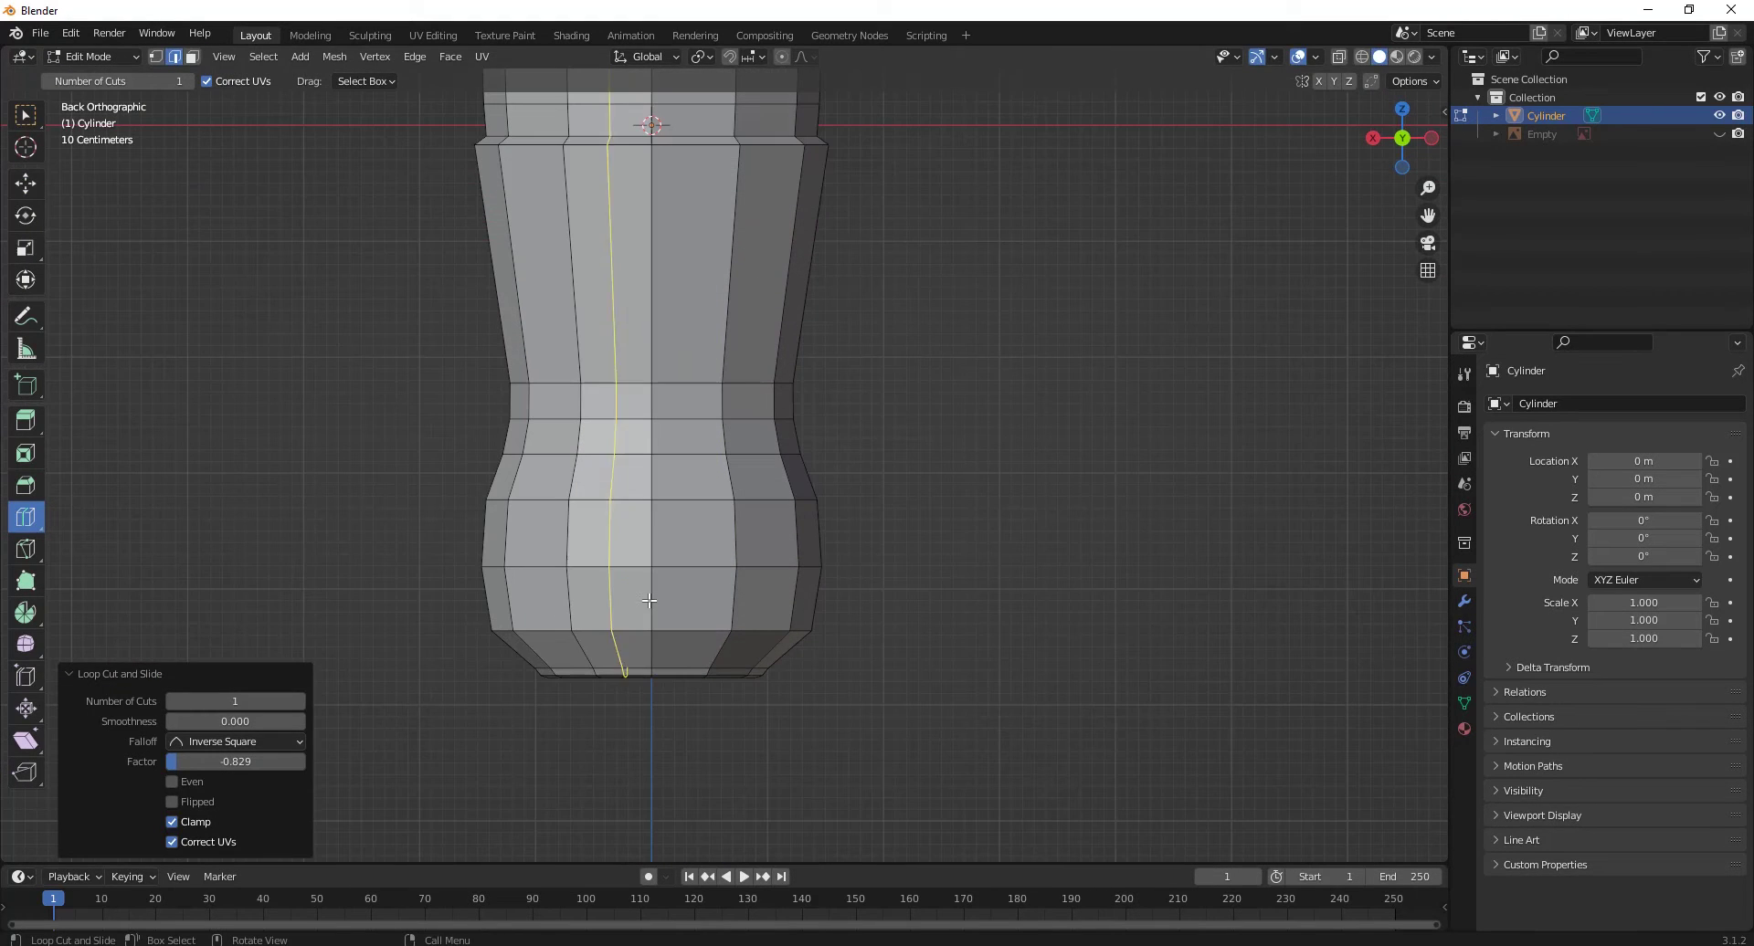
key(Escape)
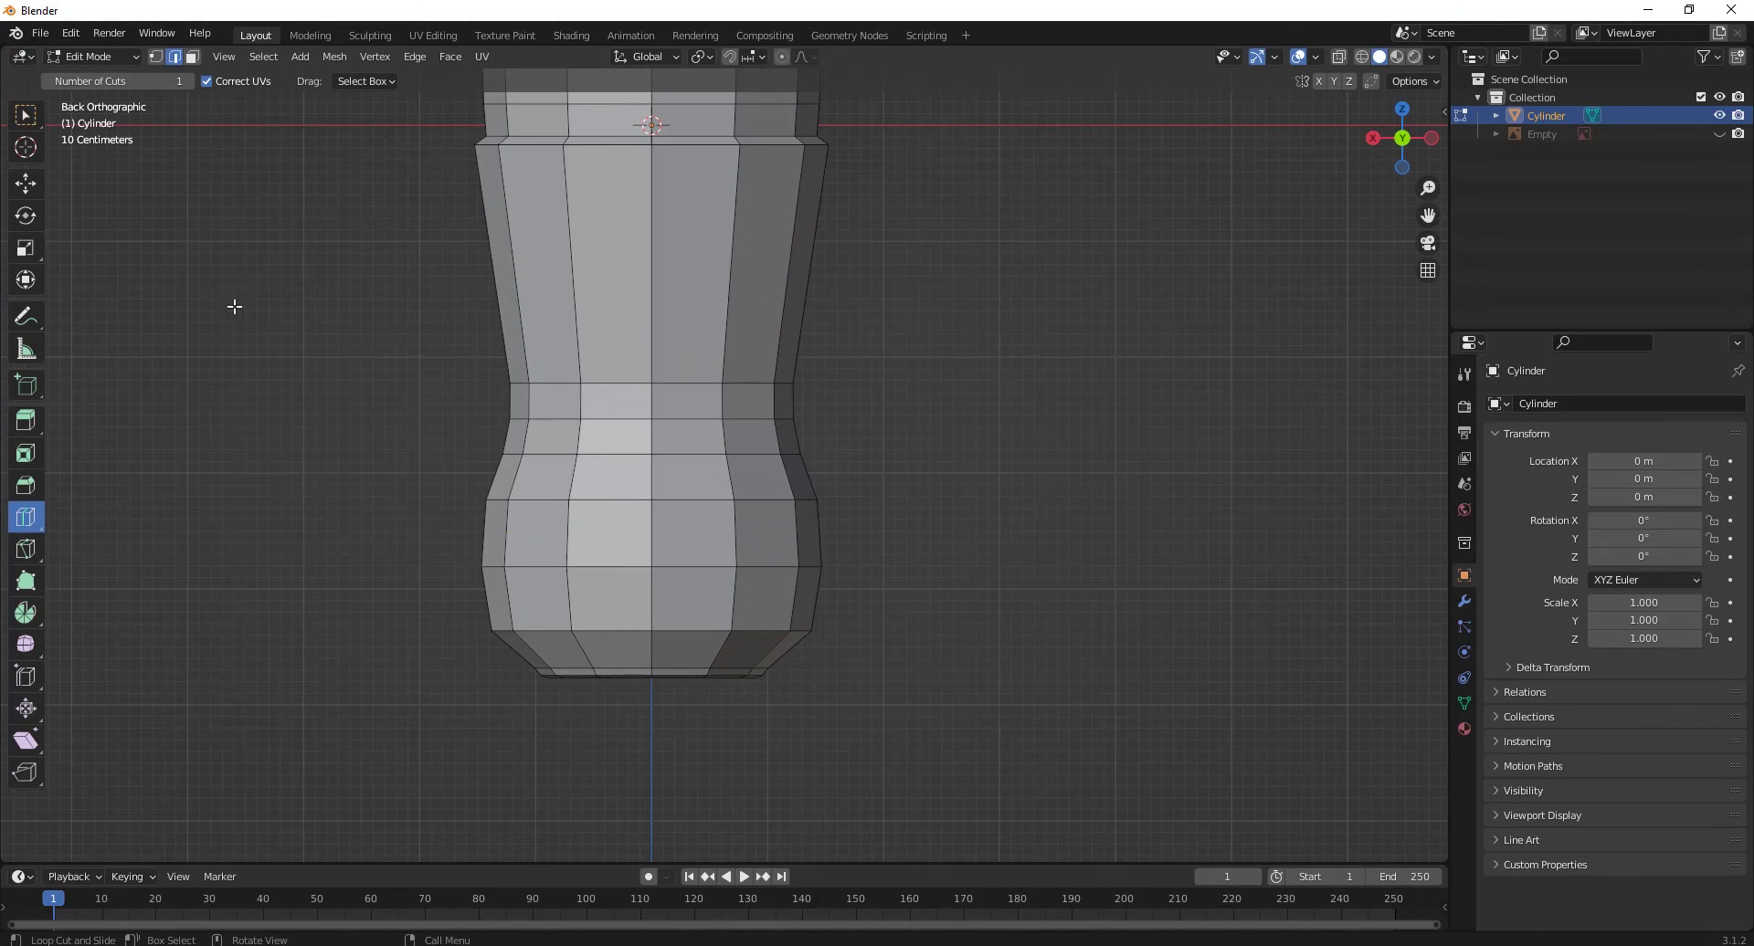
Step: Widen the bottom loop to 1.09 in wireframe view and return to Object Mode
click(25, 184)
key(1)
key(shift+z)
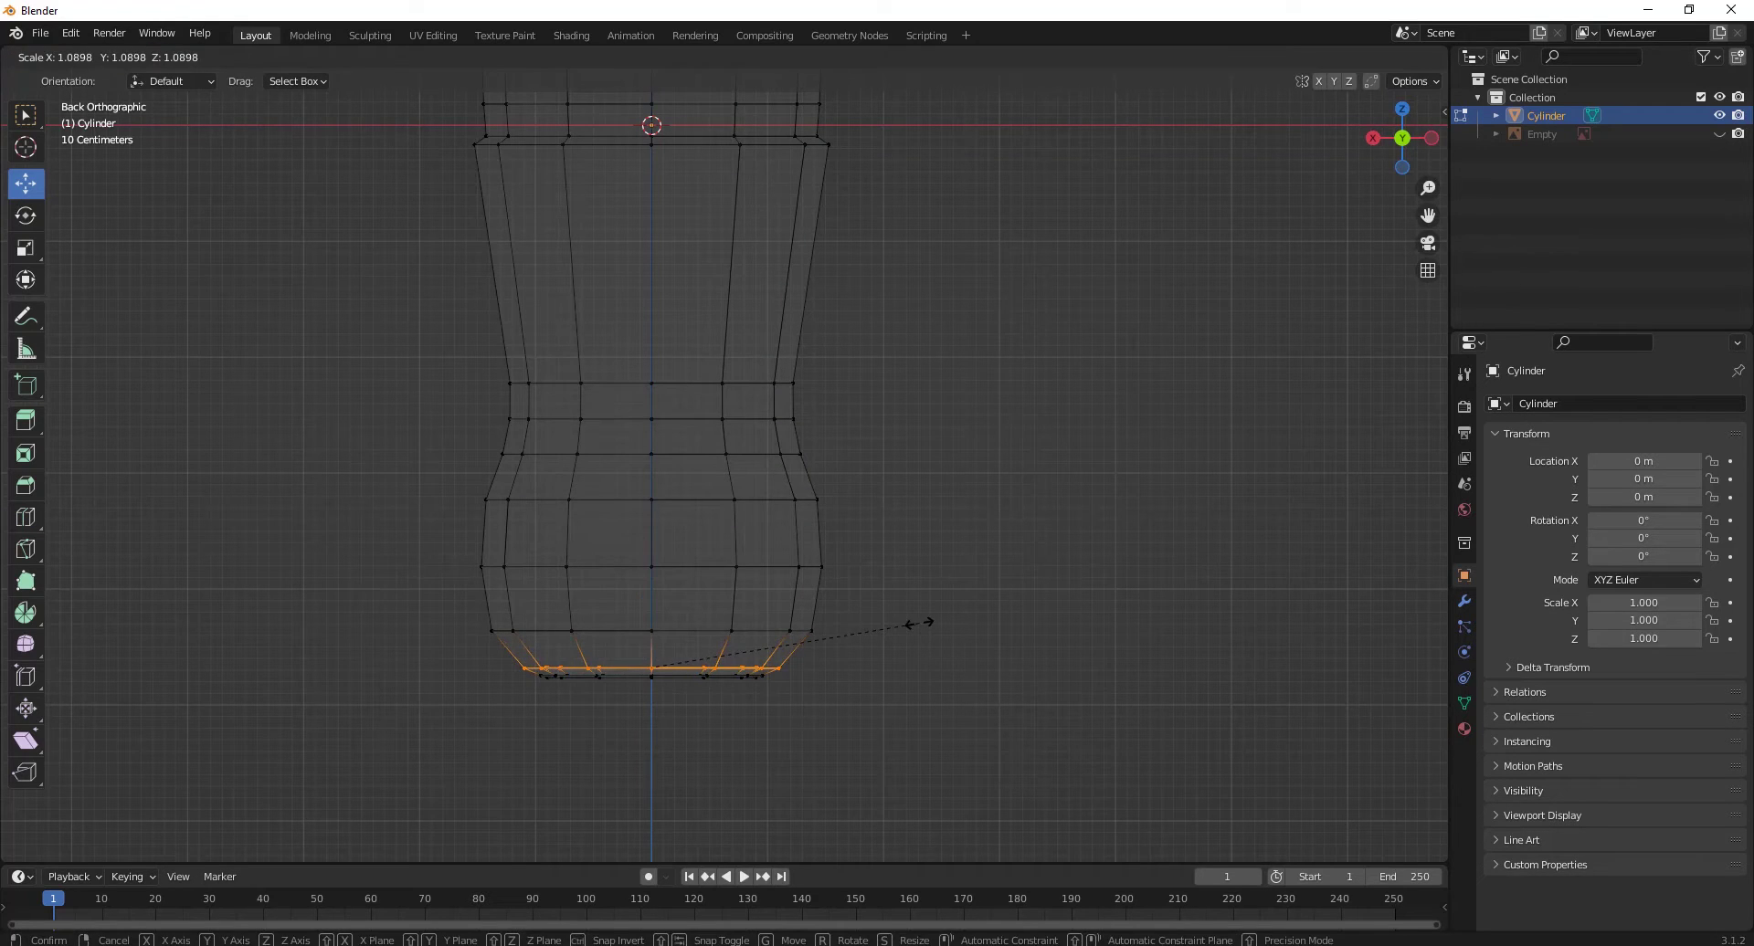
click(918, 623)
key(shift+z)
middle_drag(841, 607, 914, 471)
scroll(850, 511, down, 4)
scroll(952, 469, up, 3)
key(Tab)
scroll(870, 537, down, 4)
scroll(772, 517, up, 4)
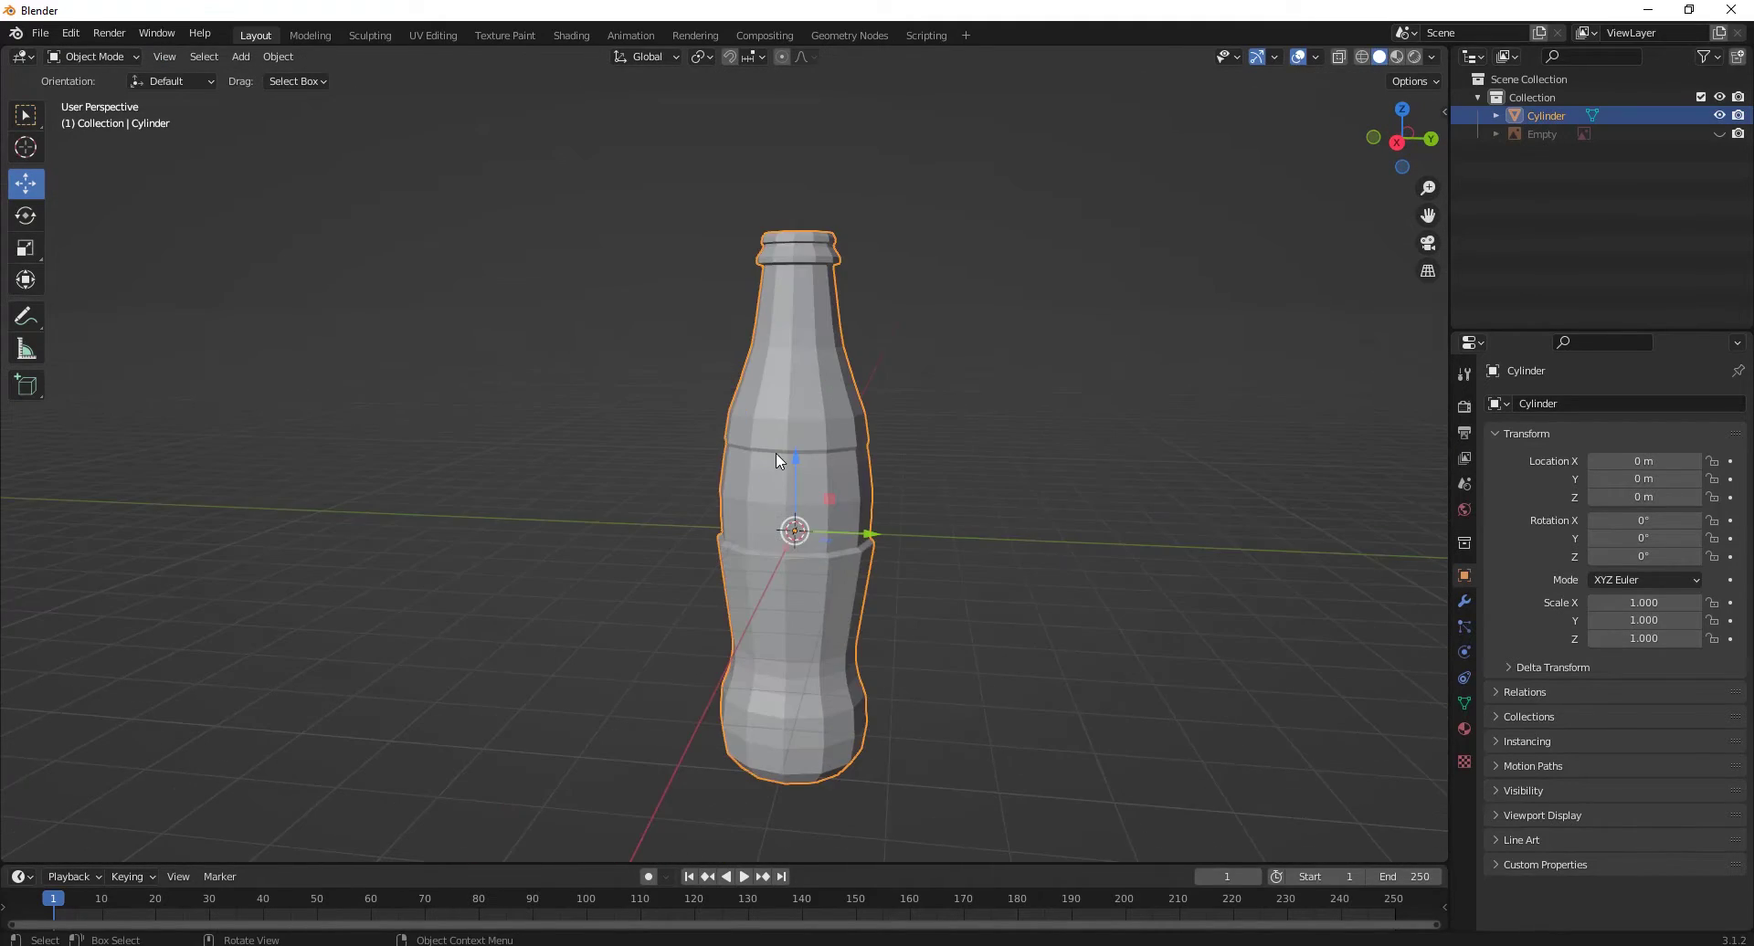
Step: In Edit Mode, add three horizontal loop cuts as support loops at the bottle's neck and label
key(Tab)
scroll(777, 460, up, 2)
click(25, 516)
scroll(627, 384, up, 3)
drag(626, 363, 627, 368)
scroll(525, 235, up, 3)
drag(548, 246, 615, 298)
scroll(647, 203, up, 2)
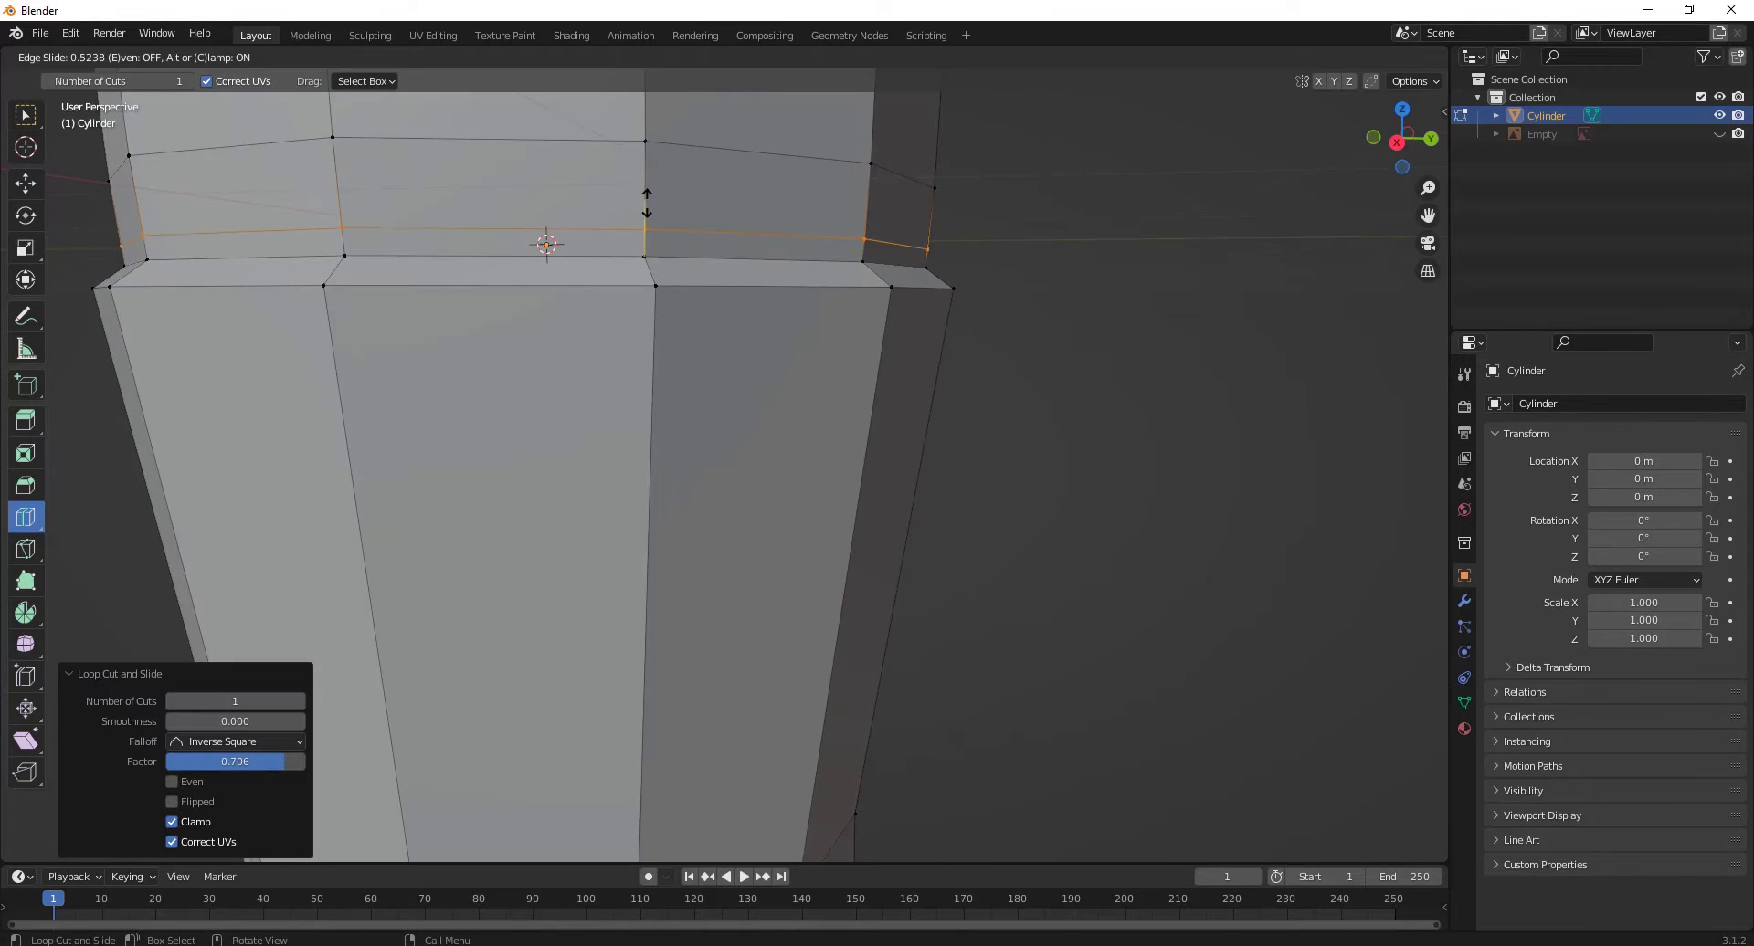
scroll(619, 243, down, 4)
scroll(684, 393, up, 3)
drag(684, 512, 709, 424)
scroll(640, 512, up, 2)
scroll(640, 529, down, 4)
Step: Back in Object Mode, smooth the bottle with a level-1 Subdivision Surface via Ctrl+1
key(Tab)
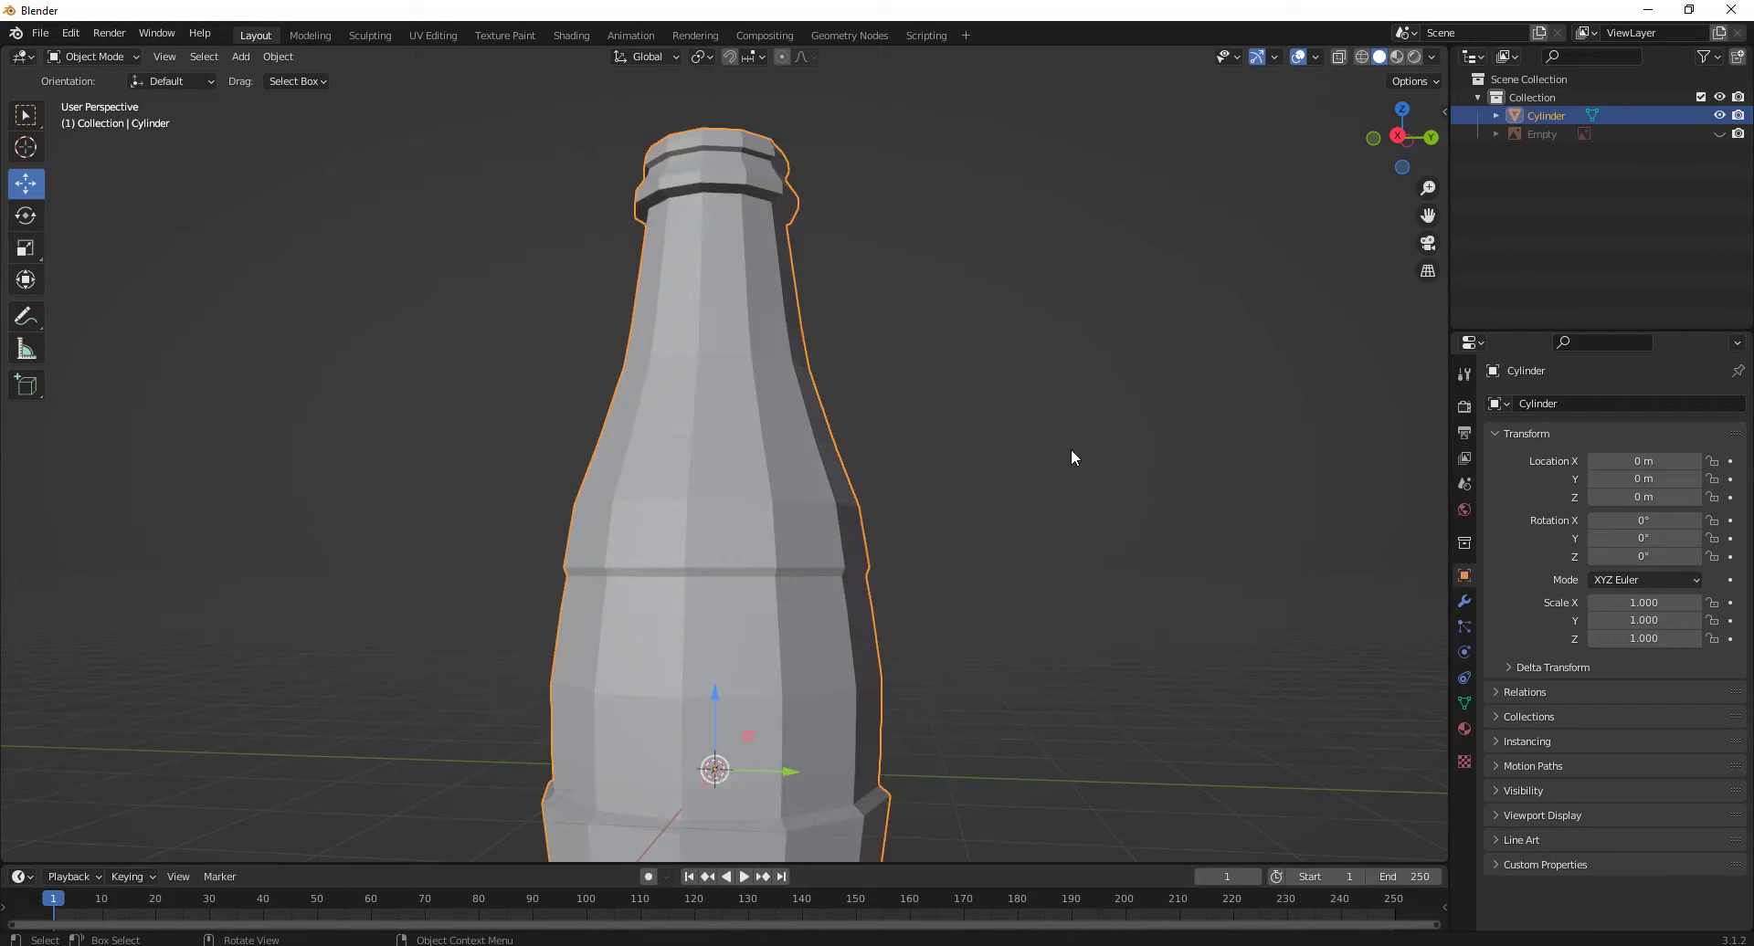
scroll(763, 474, down, 2)
middle_drag(764, 474, 851, 433)
key(ctrl+1)
Step: Unhide the reference image, switch to front view, and enter Edit Mode on the bottle
key(alt+h)
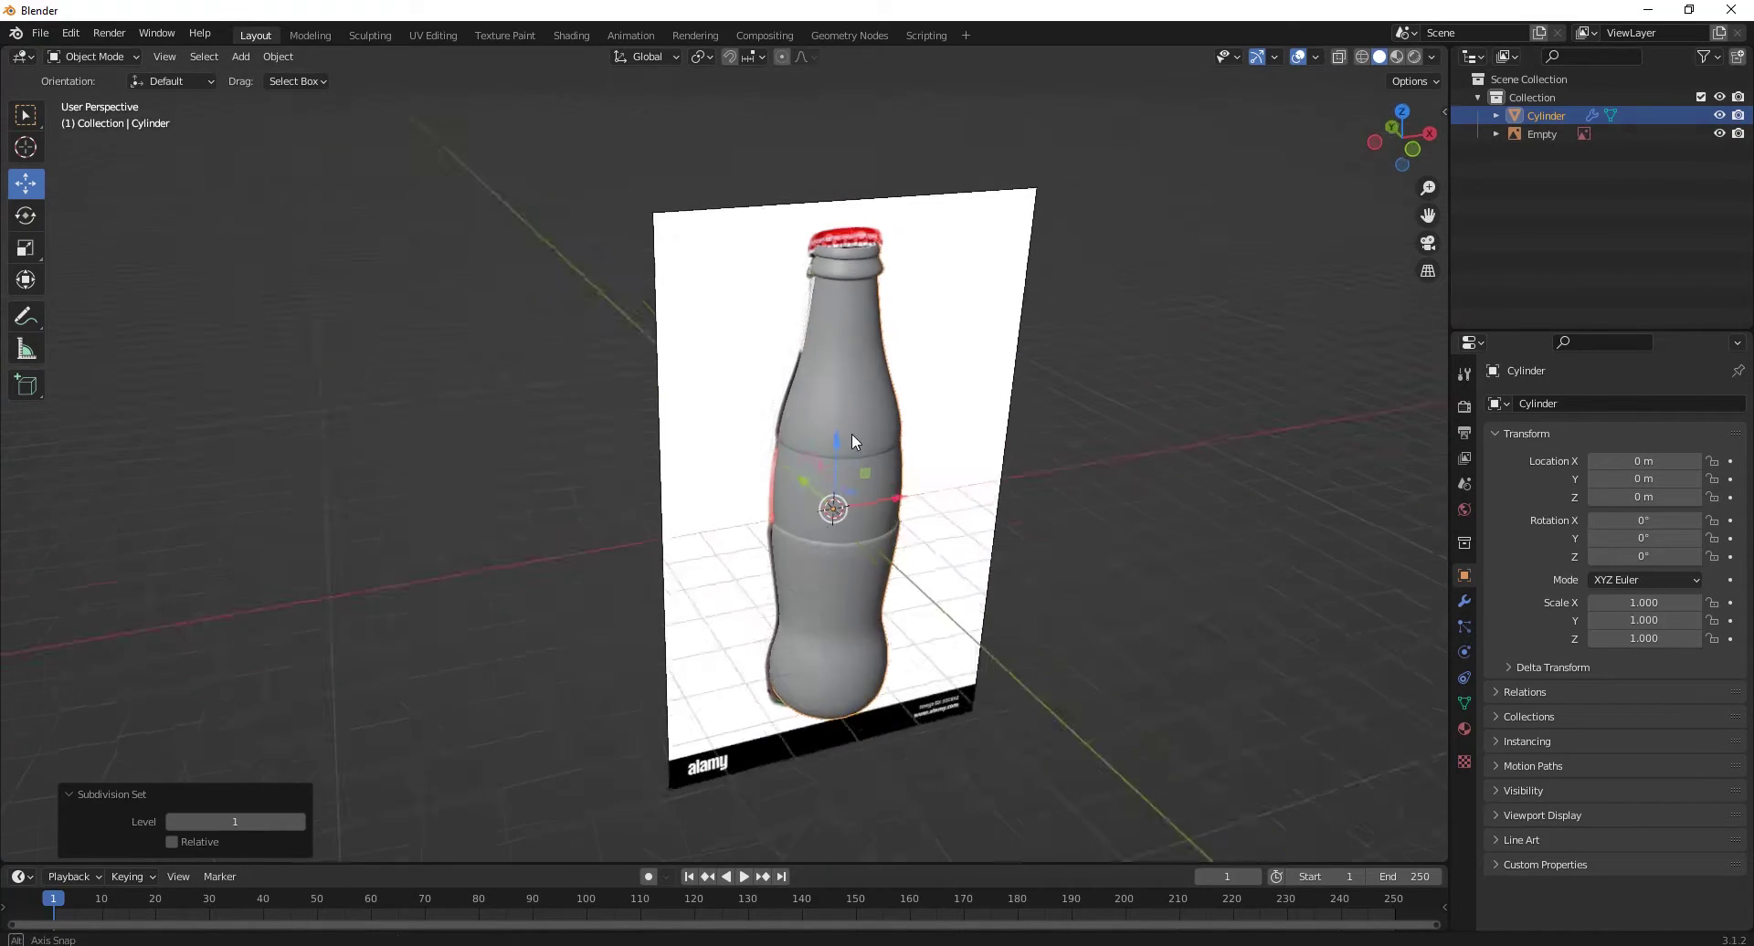
key(KP_1)
scroll(886, 615, up, 4)
key(s)
key(Escape)
key(Tab)
scroll(709, 415, up, 3)
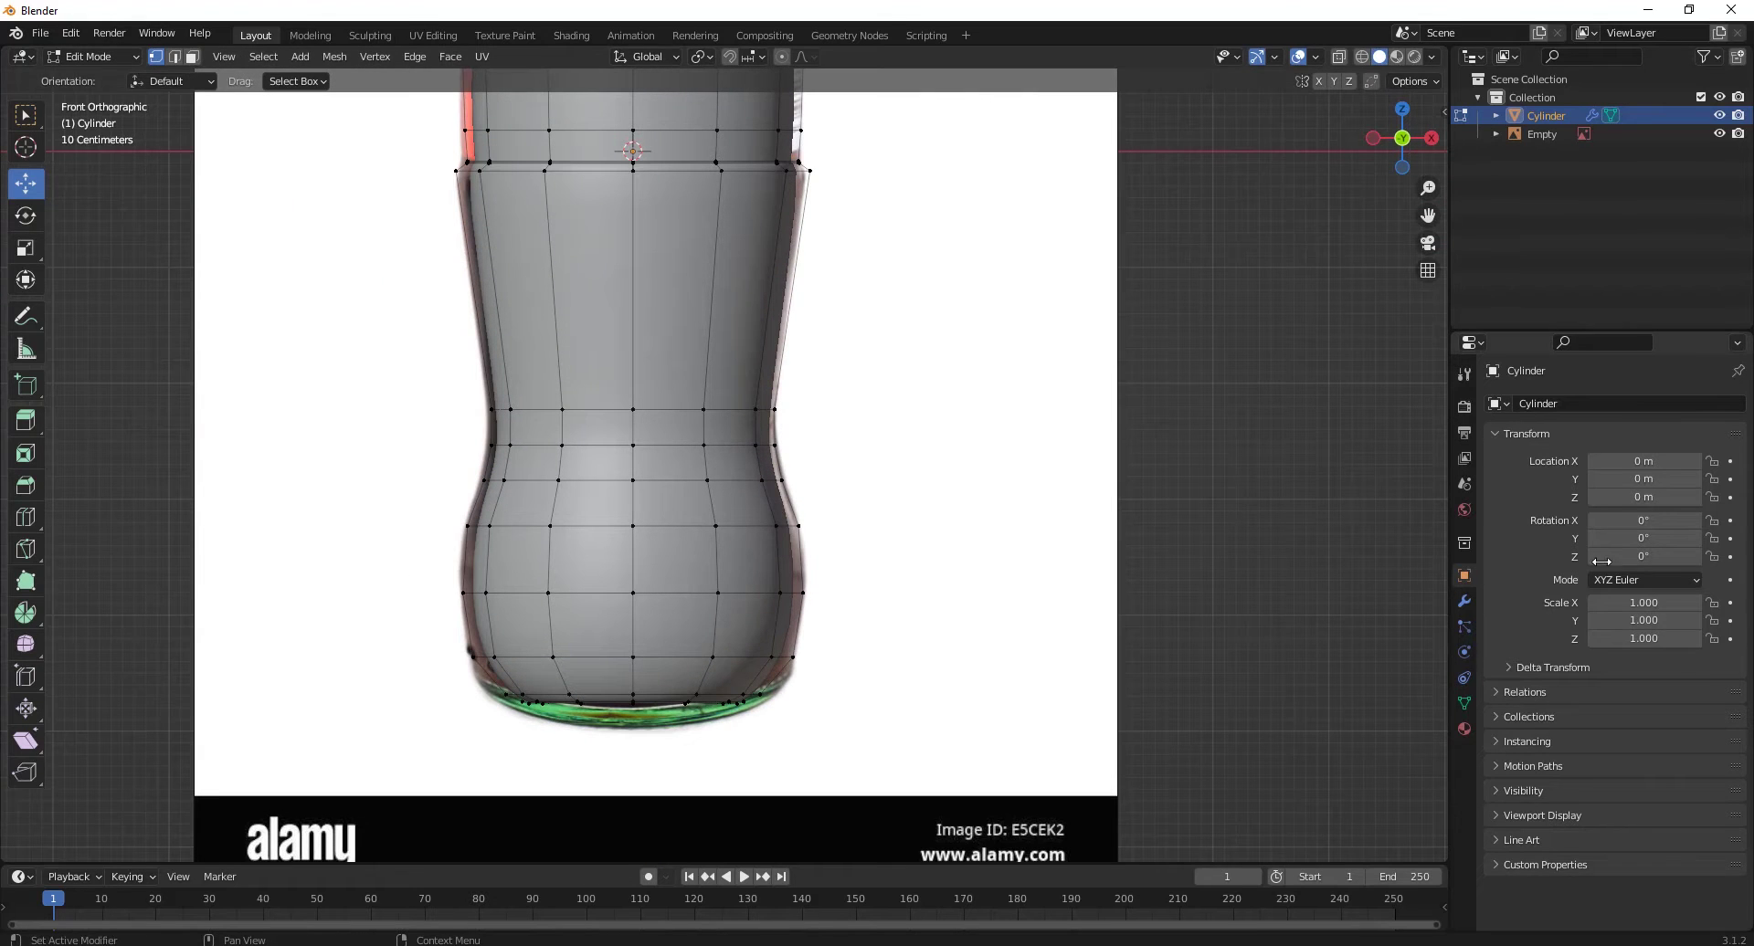
Step: Enable subdivision on-cage, X-ray at 0.732 alpha, and red MatCap viewport shading
click(1464, 601)
click(1619, 434)
click(1338, 57)
scroll(447, 773, down, 1)
click(1431, 57)
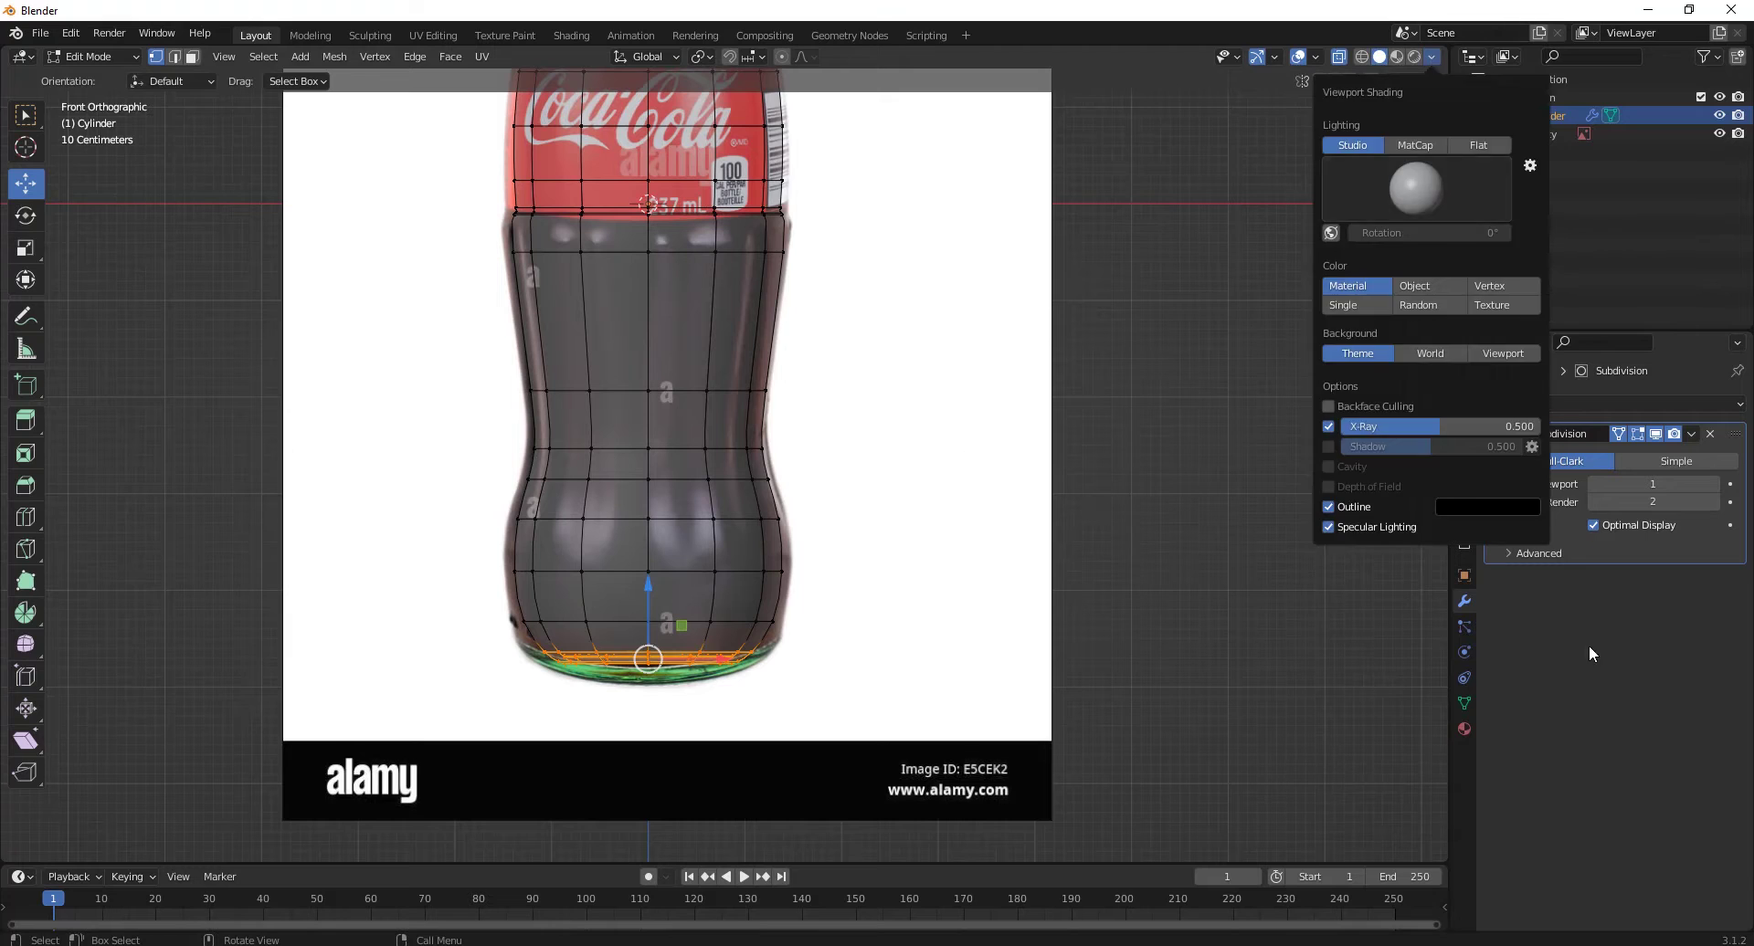
click(1433, 55)
drag(1439, 427, 1487, 427)
click(1449, 183)
click(1429, 145)
click(1416, 187)
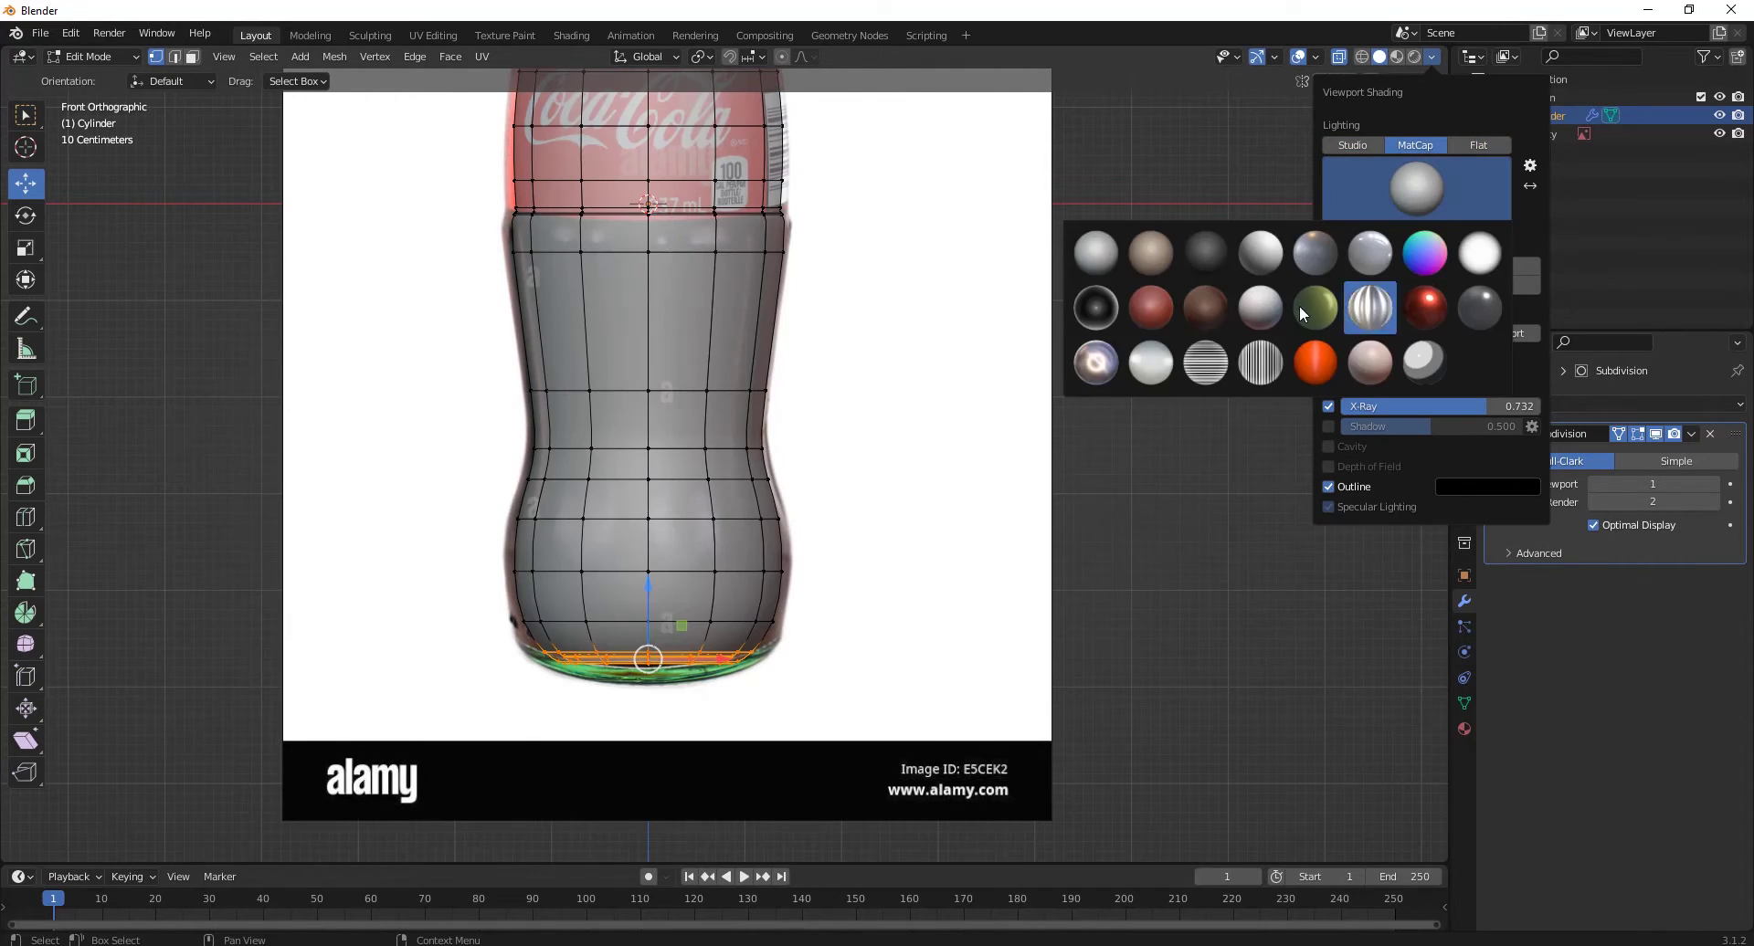
click(1425, 307)
Step: Scale the bottom loops and base edge ring to match the photo's base width
scroll(640, 457, up, 2)
scroll(640, 457, down, 5)
scroll(640, 457, up, 4)
drag(403, 653, 728, 505)
scroll(727, 506, up, 2)
key(ctrl+KP_Add)
key(ctrl+KP_Add)
key(ctrl+KP_Add)
key(s)
click(865, 518)
alt+click(605, 535)
click(770, 516)
Step: Resize the waist loop to 1.038, the next body loop, and the shoulder band to 1.046
shift+middle_drag(736, 517, 736, 819)
drag(353, 411, 726, 497)
key(s)
click(900, 490)
shift+middle_drag(335, 132, 336, 335)
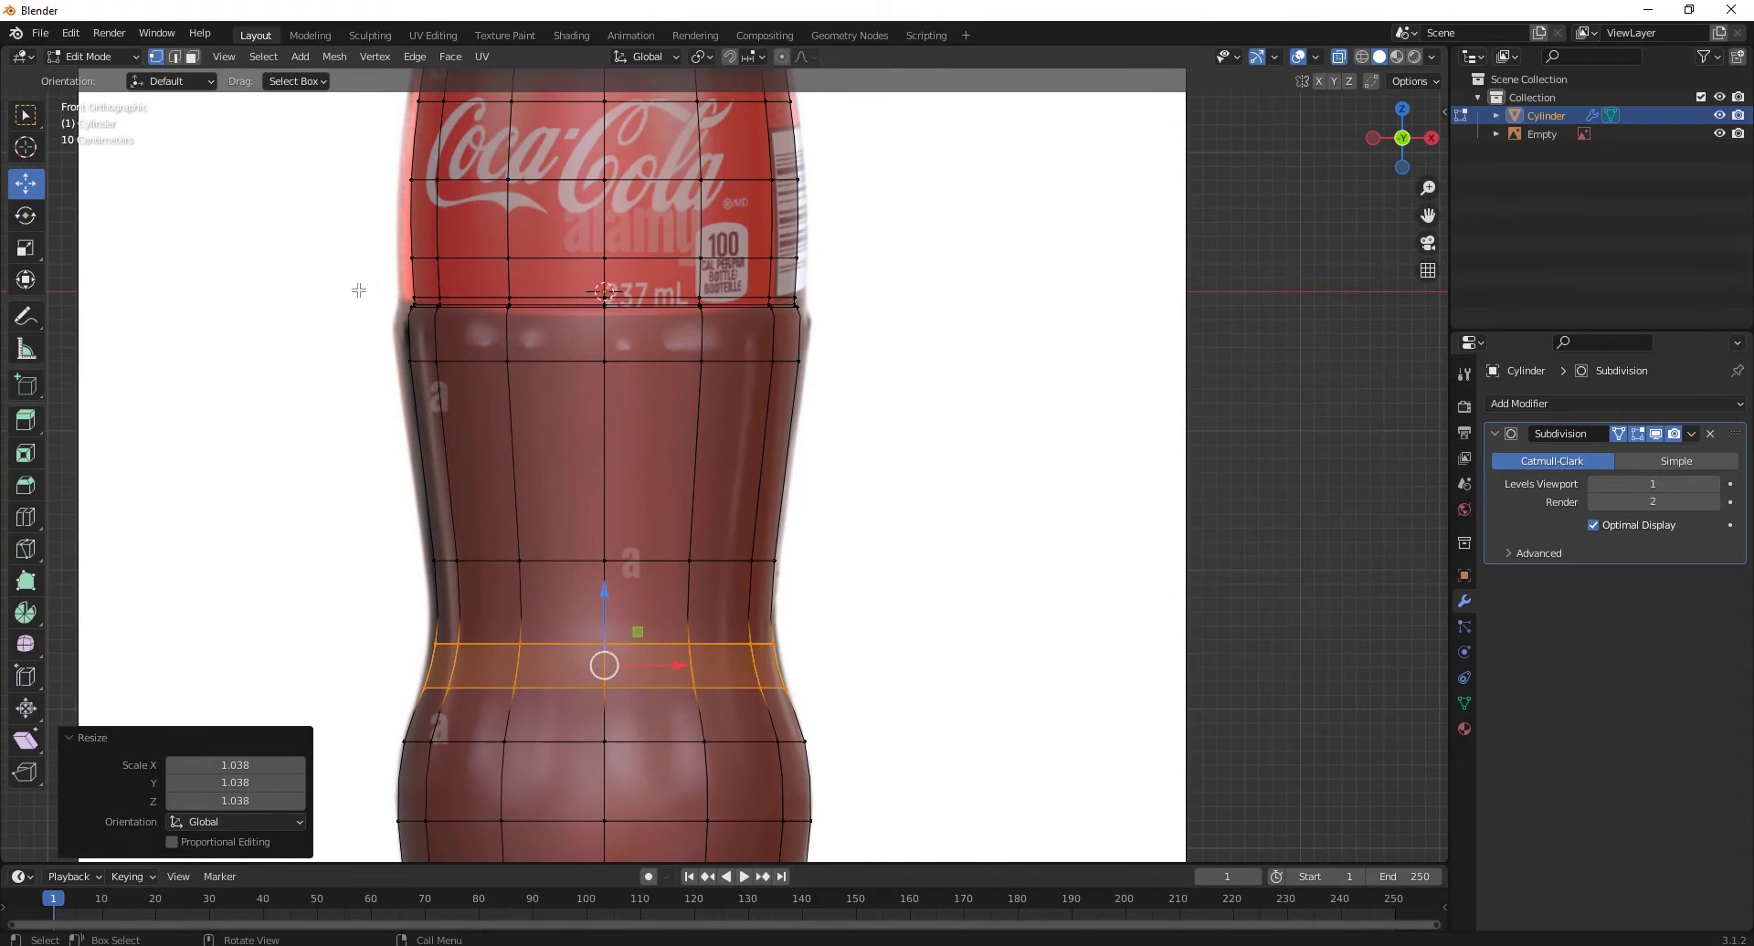
drag(357, 530, 900, 583)
key(s)
click(901, 584)
shift+middle_drag(901, 584, 896, 668)
drag(365, 365, 851, 482)
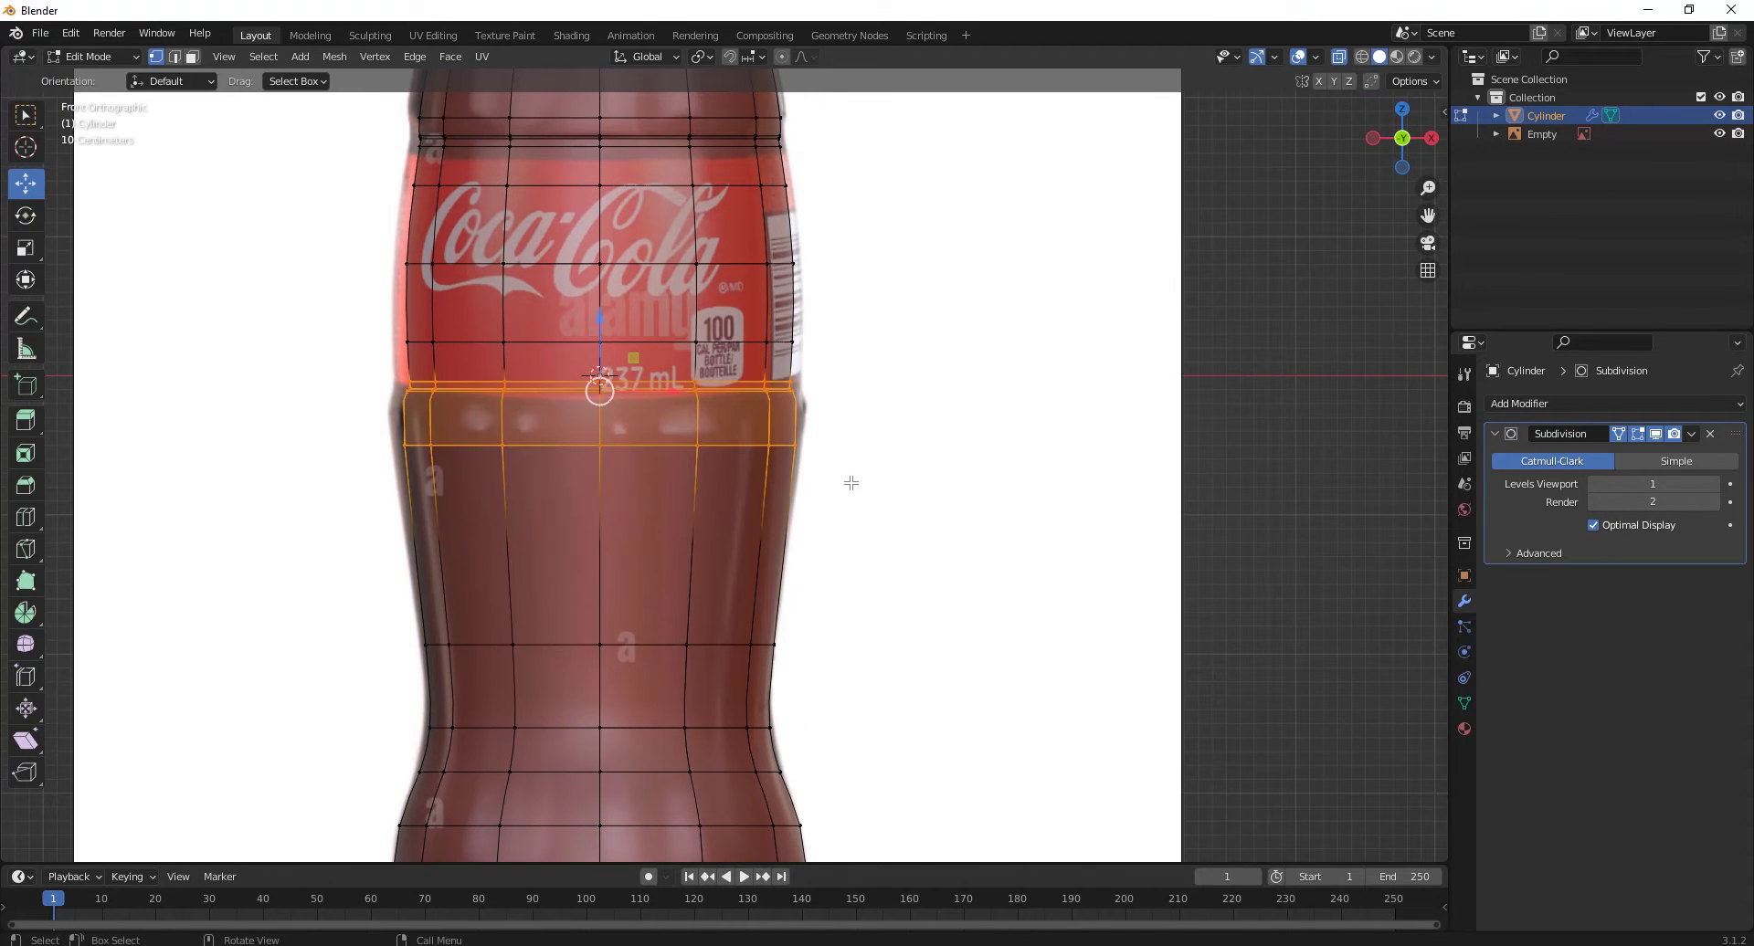
click(900, 403)
Step: Resize the loop above the label and the label band (1.051), then slide the under-label loop vertically
shift+middle_drag(365, 121, 333, 349)
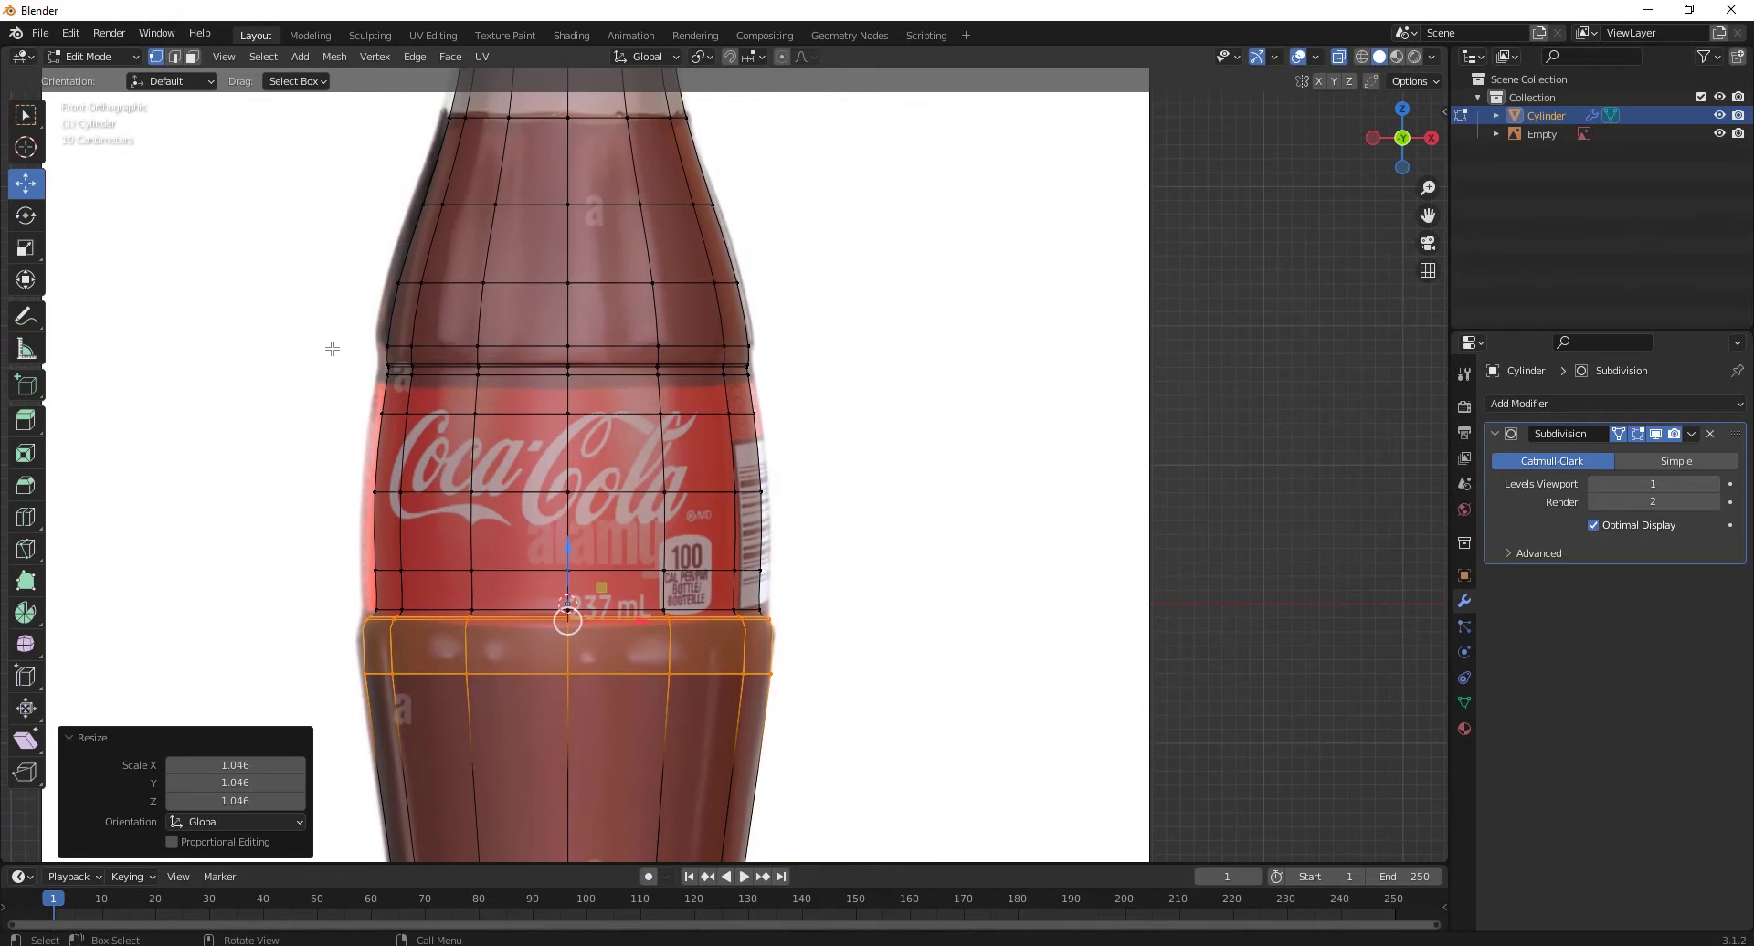
drag(783, 360, 786, 358)
click(830, 330)
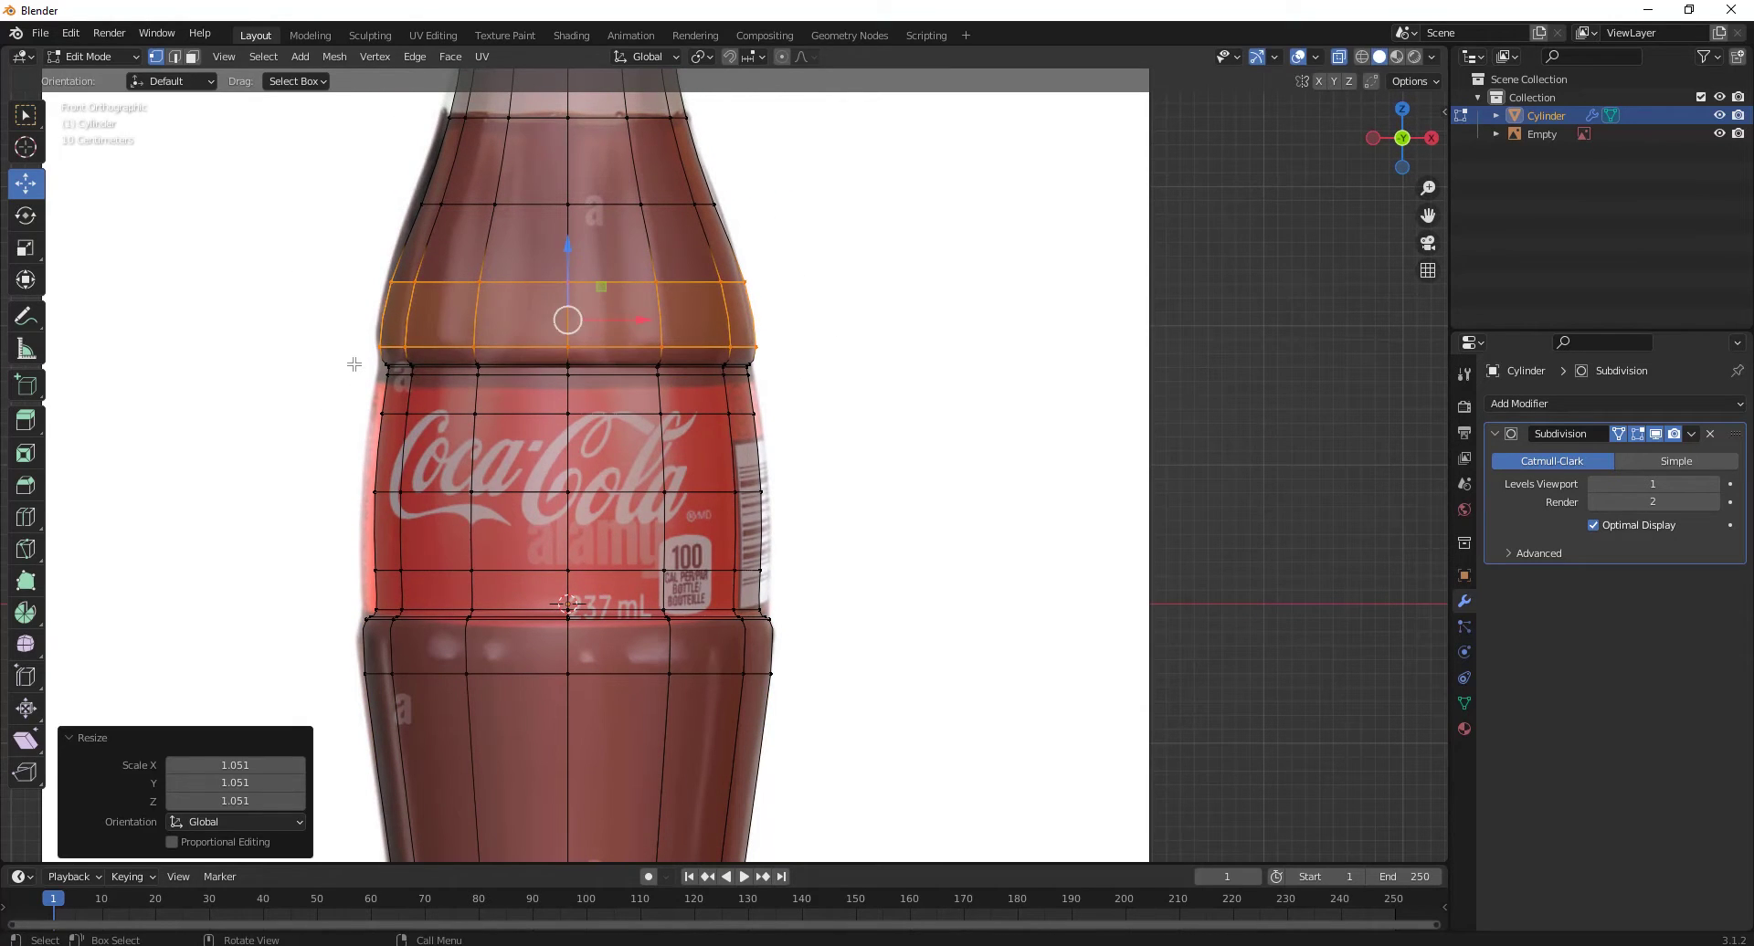
drag(353, 361, 818, 615)
click(923, 472)
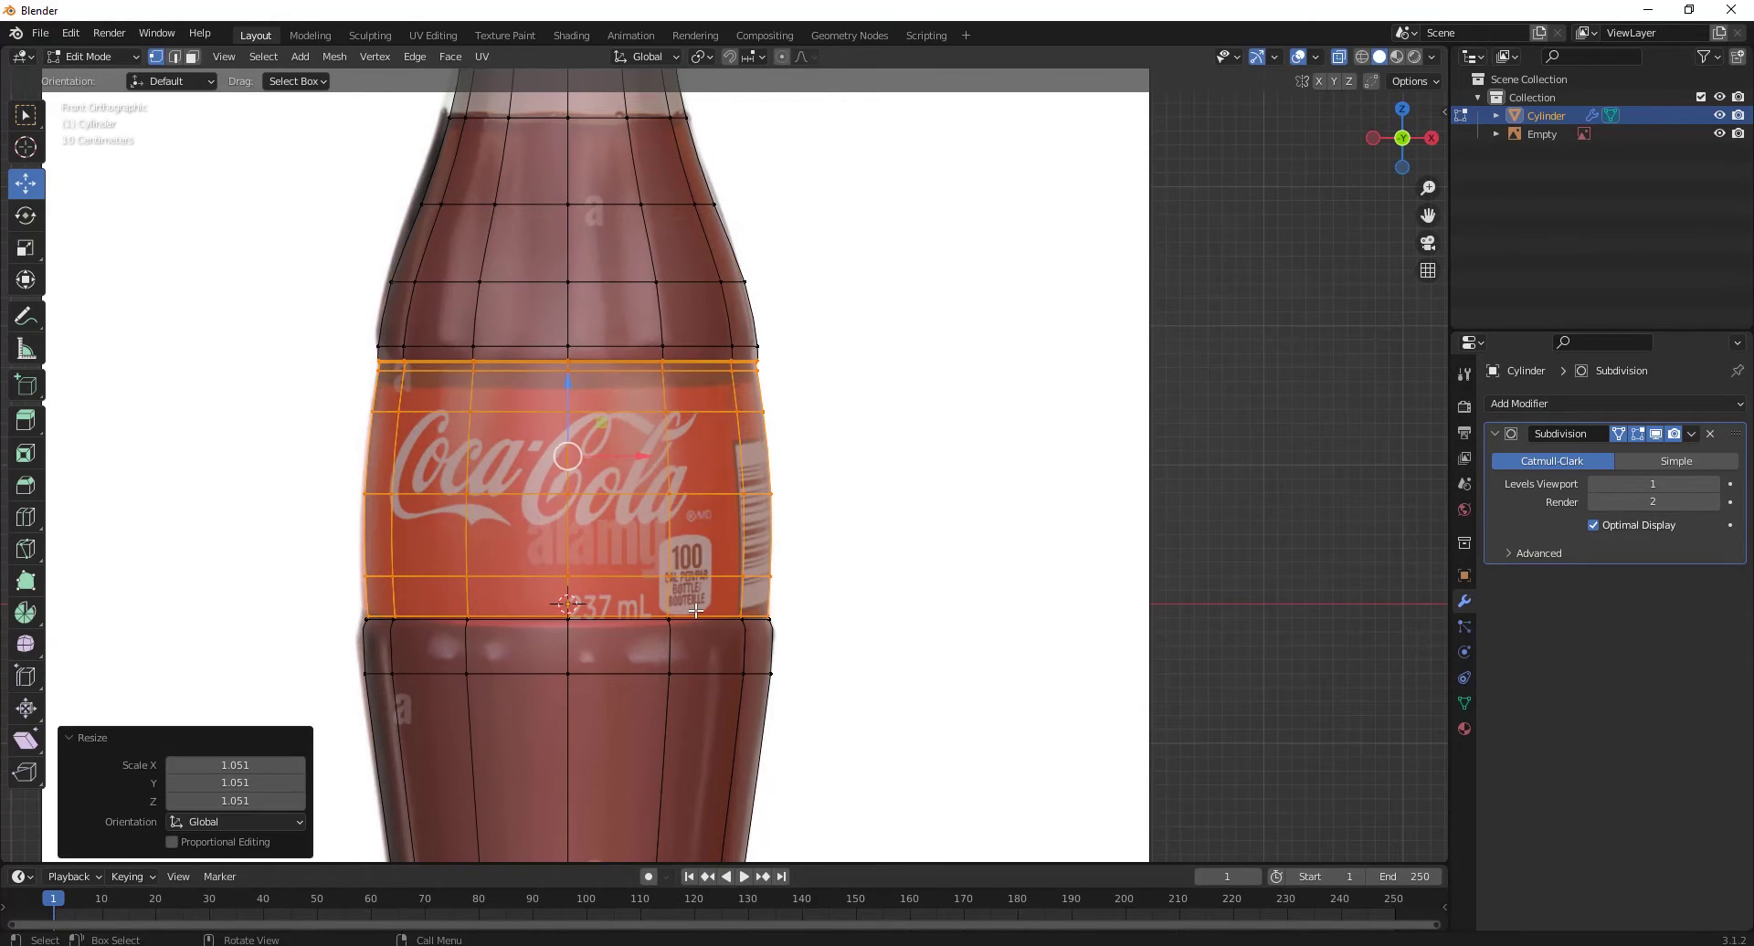
scroll(684, 438, up, 2)
drag(903, 514, 877, 510)
key(g)
key(z)
click(777, 537)
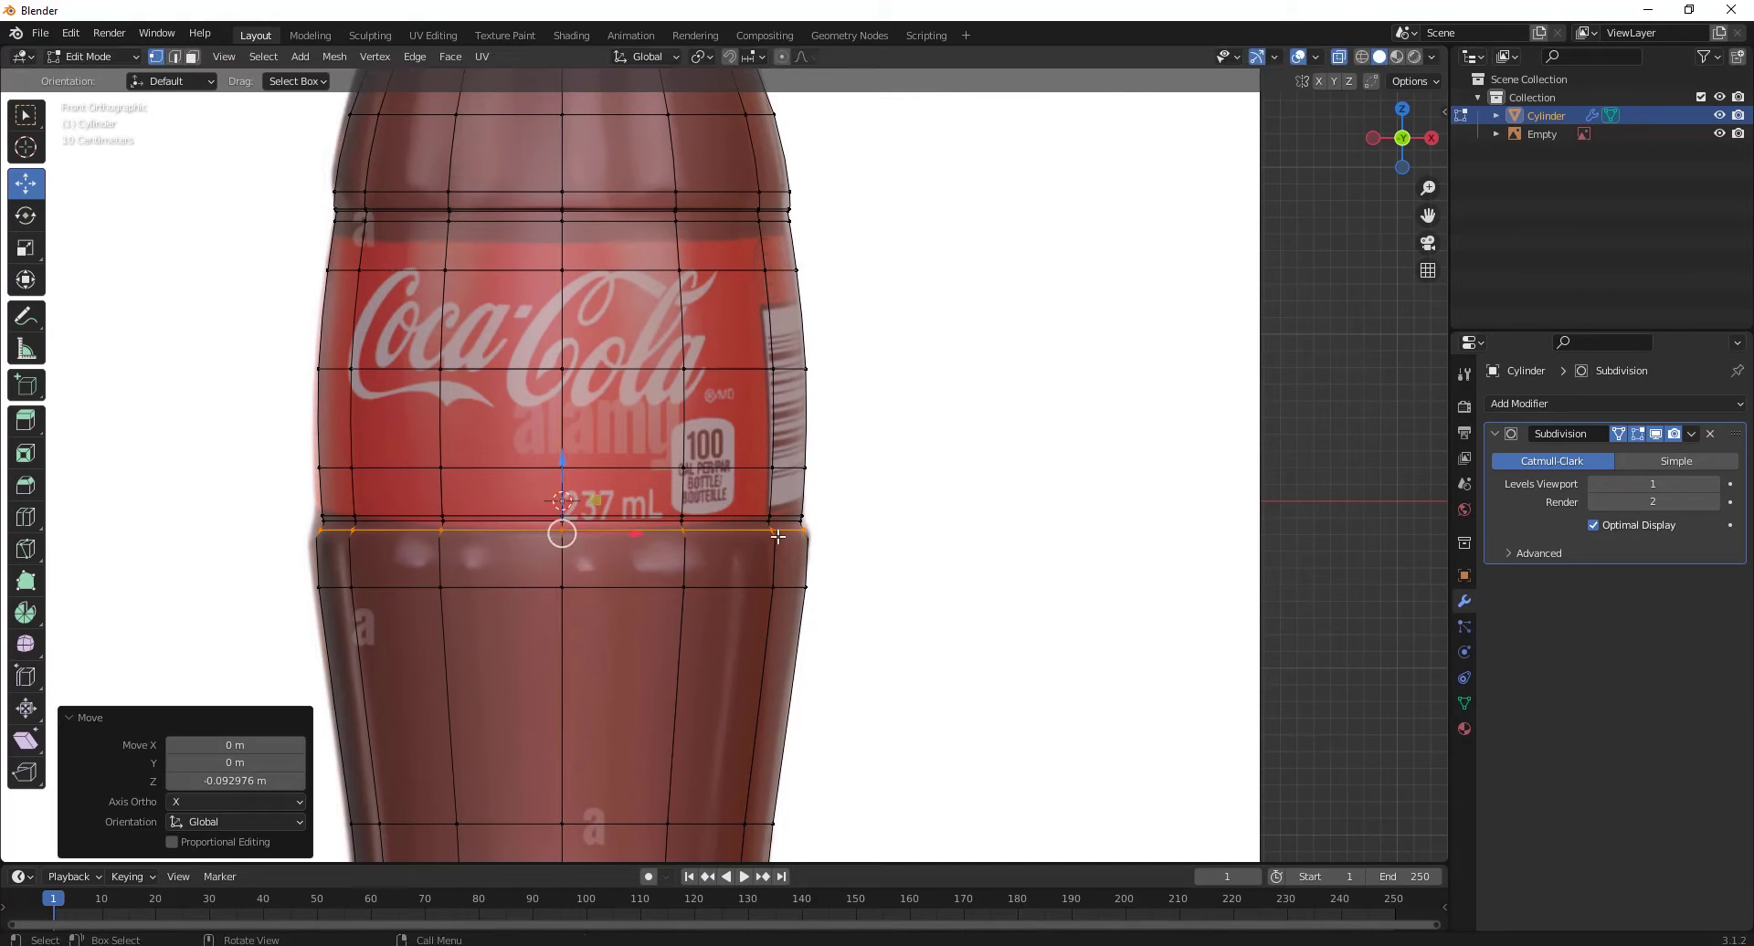
shift+scroll(492, 481, up, 6)
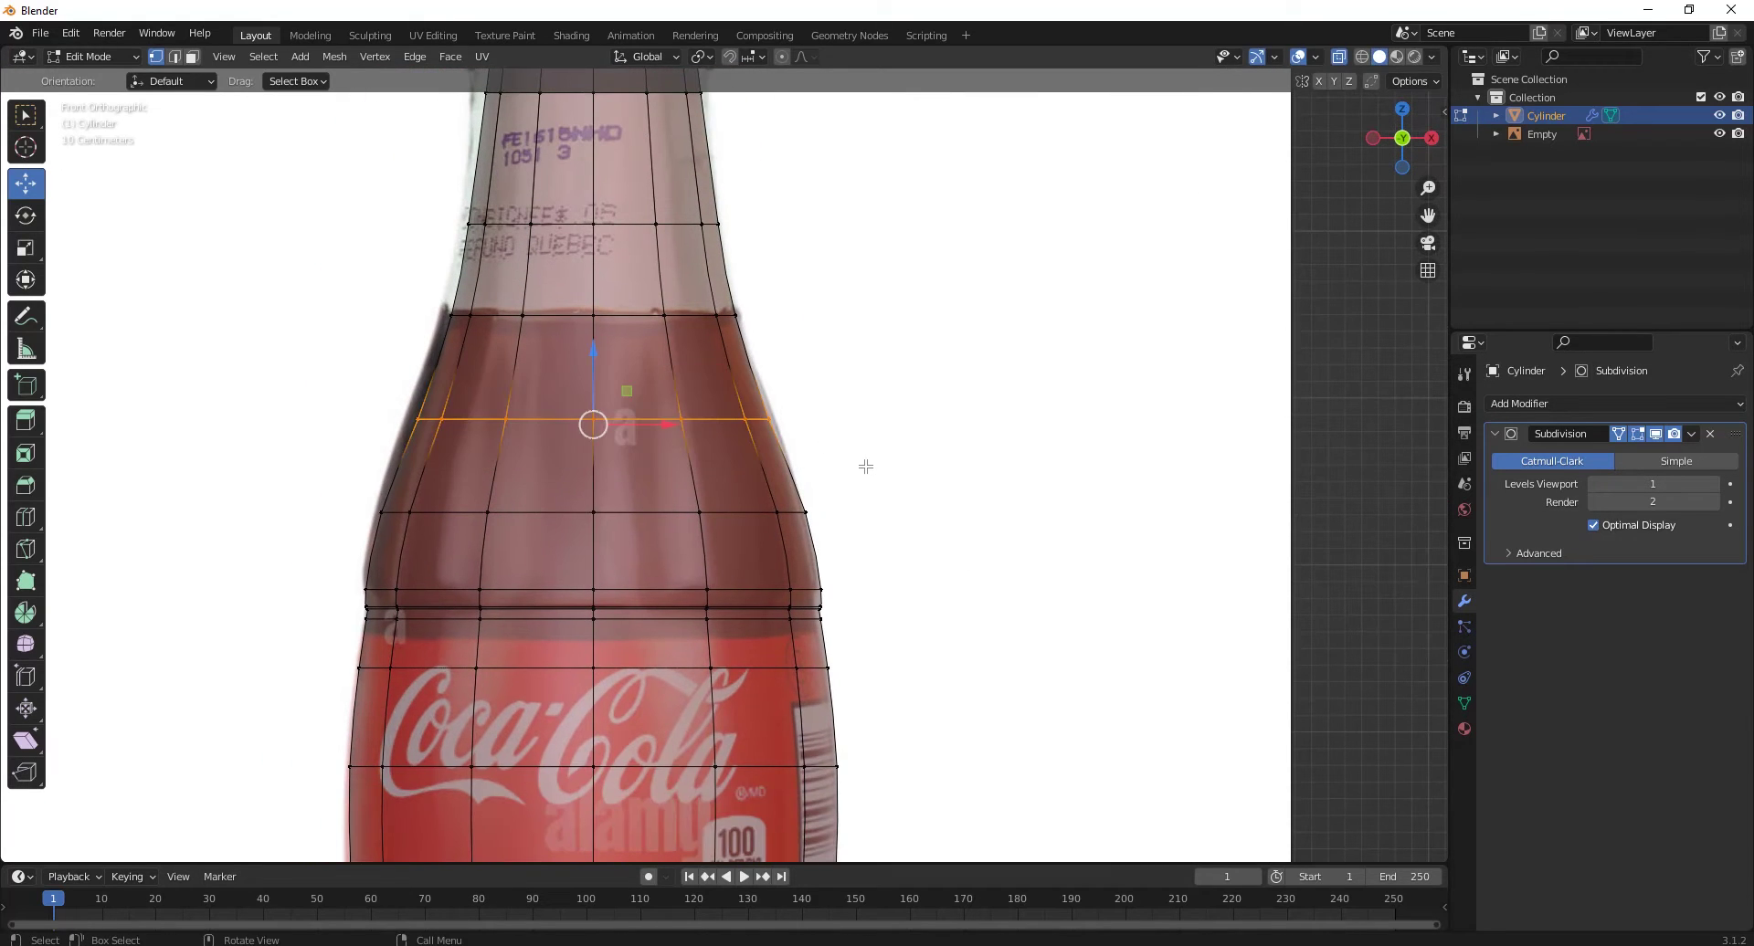
click(879, 470)
Step: Resize the neck loops and the loop just under the cap to fit the photo
shift+scroll(811, 356, up, 5)
drag(372, 333, 280, 485)
key(s)
click(837, 409)
shift+scroll(814, 392, down, 3)
scroll(743, 502, down, 3)
scroll(657, 457, up, 6)
click(775, 476)
scroll(731, 411, up, 3)
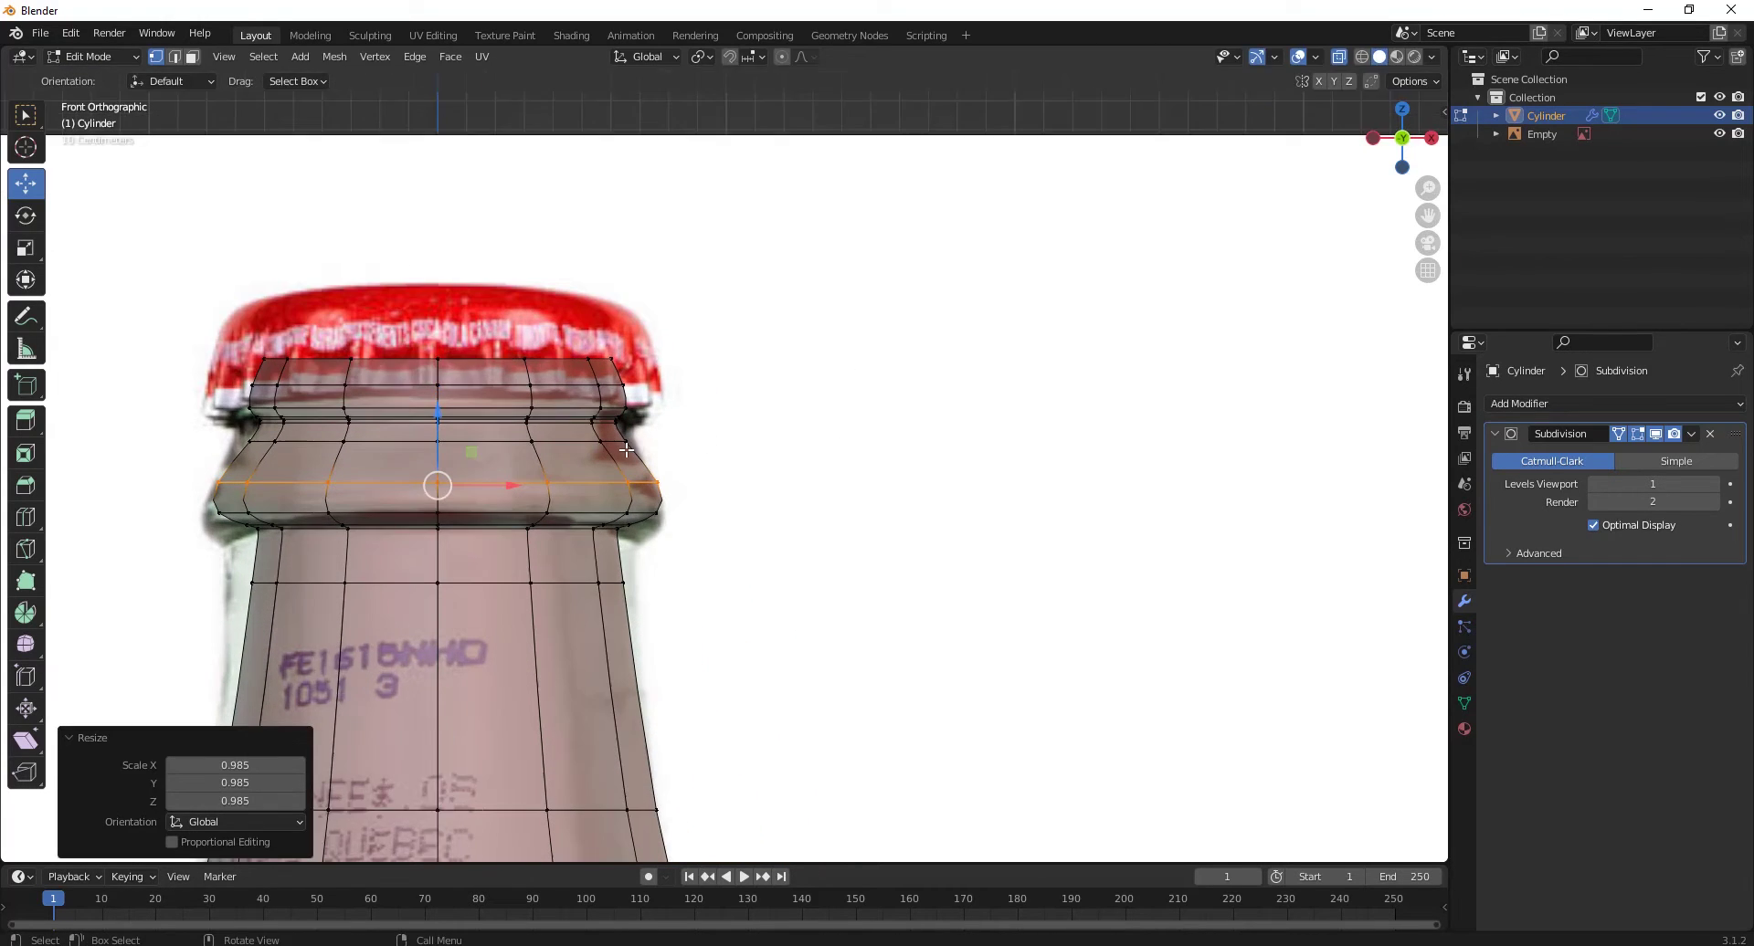
drag(639, 315, 151, 365)
key(s)
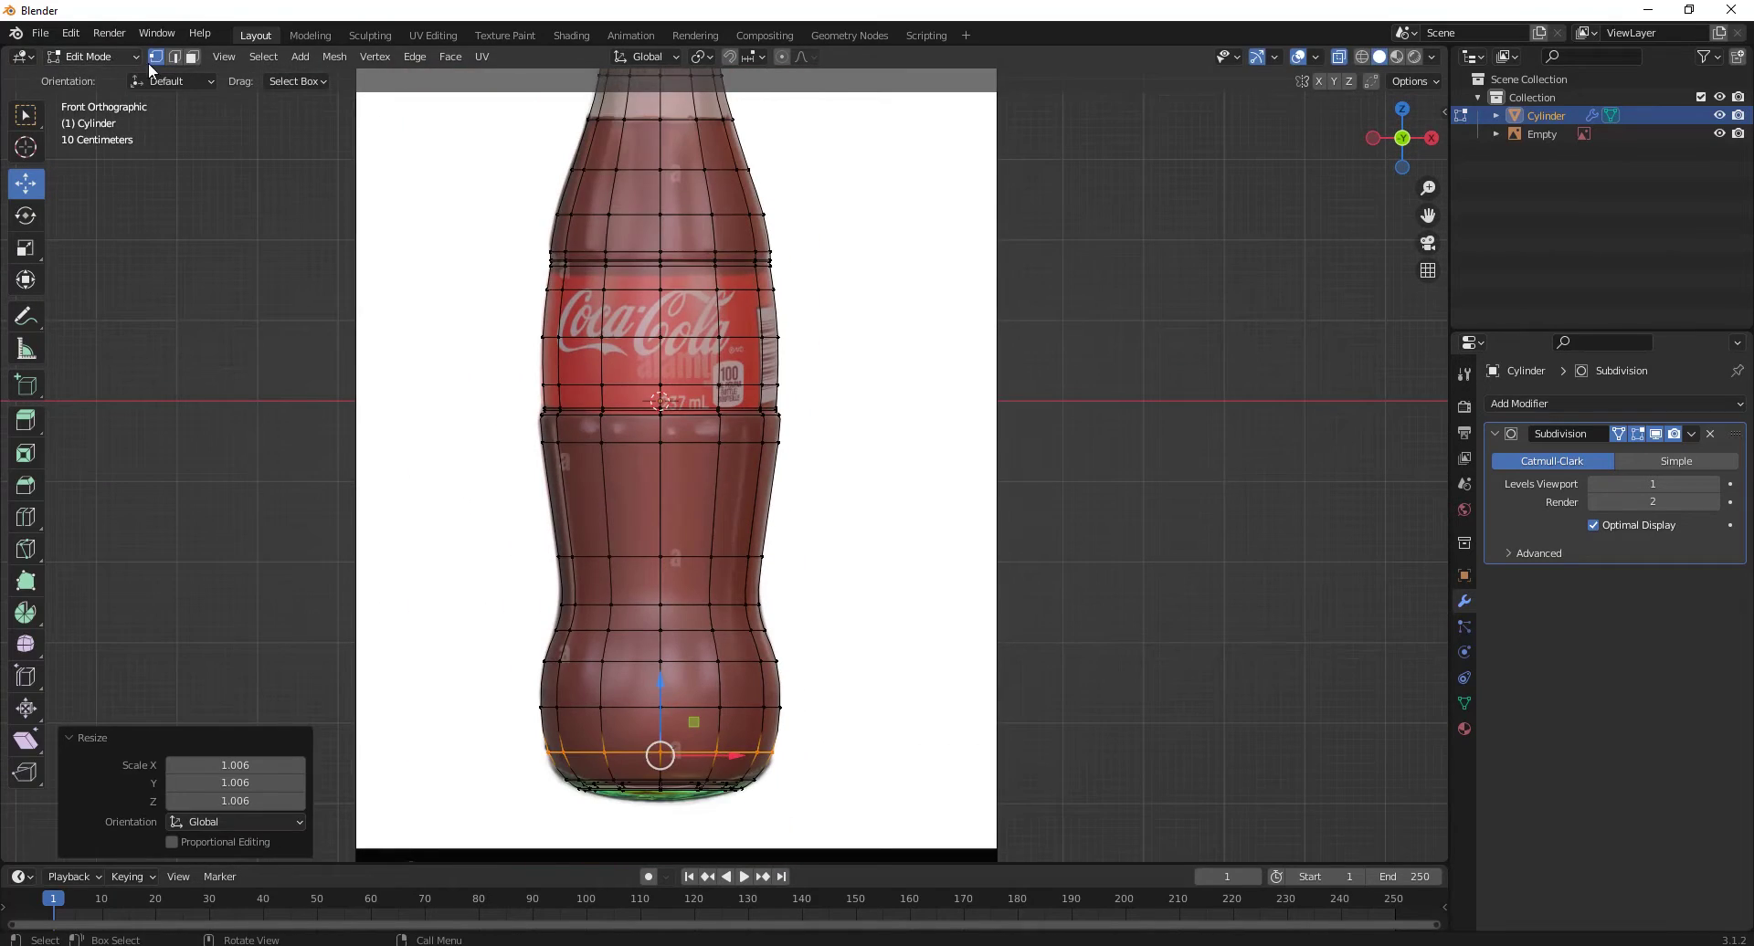
Step: Return to Object Mode, orbit out of front view, and hide the reference image
key(Tab)
scroll(803, 388, down, 2)
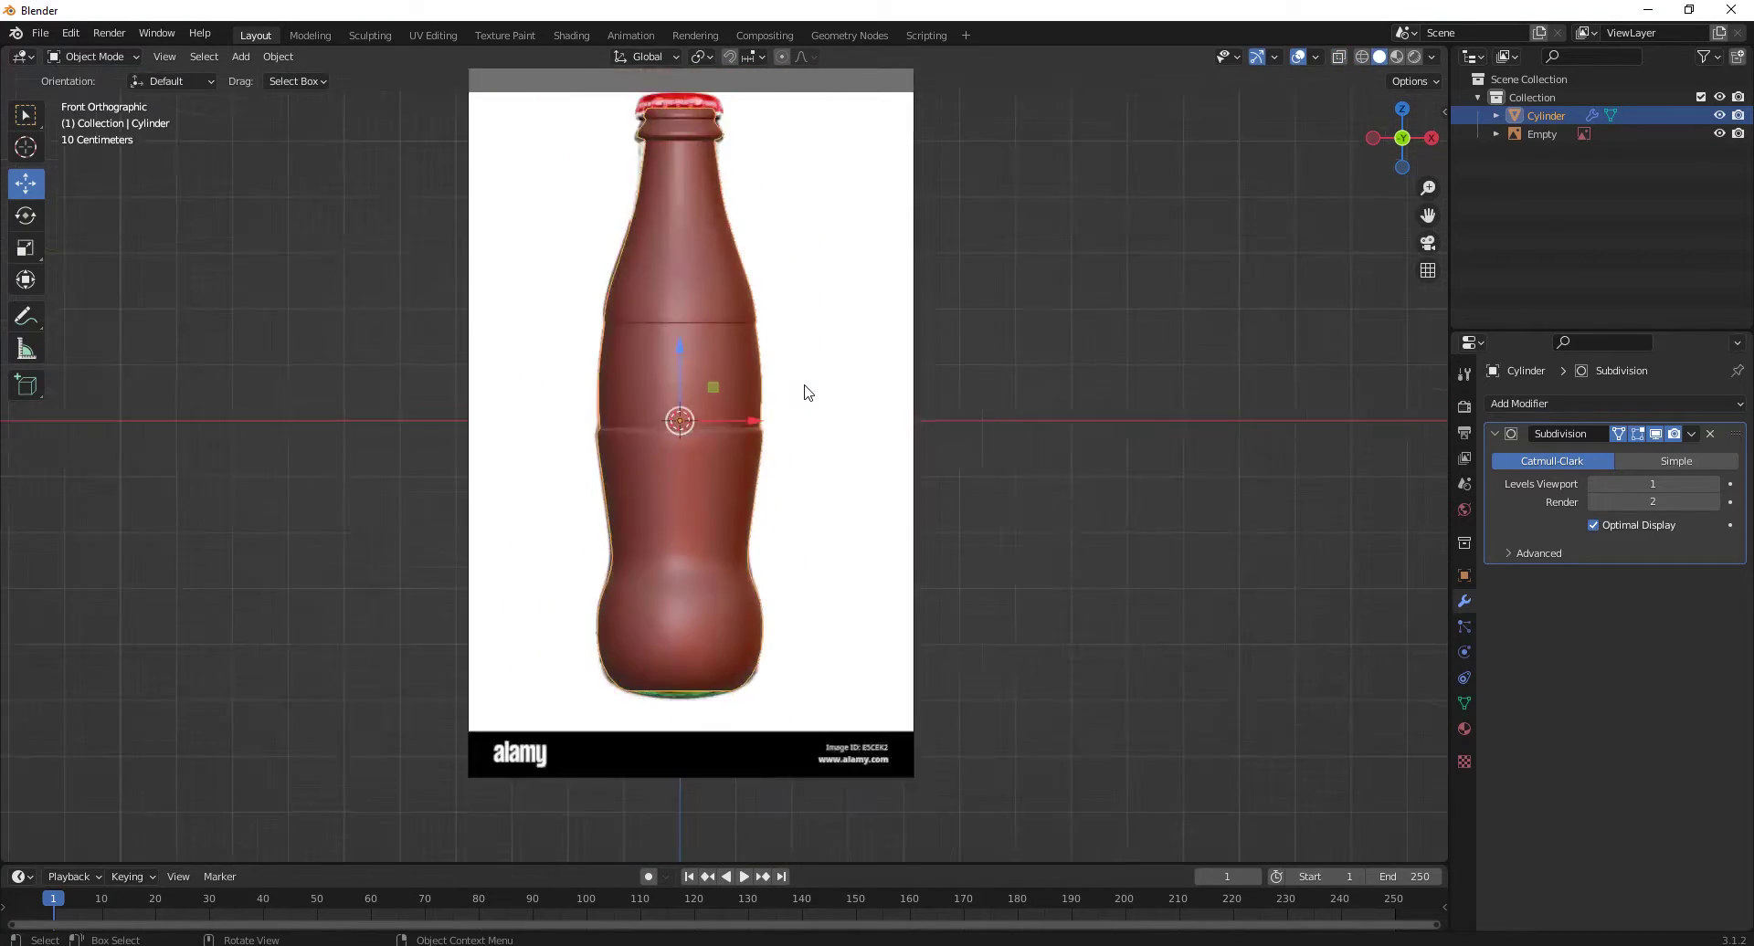
middle_drag(803, 387, 823, 384)
click(1720, 133)
Step: Shade the viewport with a beige MatCap and deselect the bottle
mouse_move(699, 435)
middle_down()
mouse_move(747, 232)
mouse_move(650, 195)
mouse_move(711, 320)
mouse_move(979, 391)
mouse_move(563, 417)
mouse_move(788, 389)
mouse_move(529, 318)
middle_up()
click(1431, 57)
click(1393, 149)
click(1394, 208)
click(1088, 255)
middle_drag(1088, 255, 983, 486)
click(983, 486)
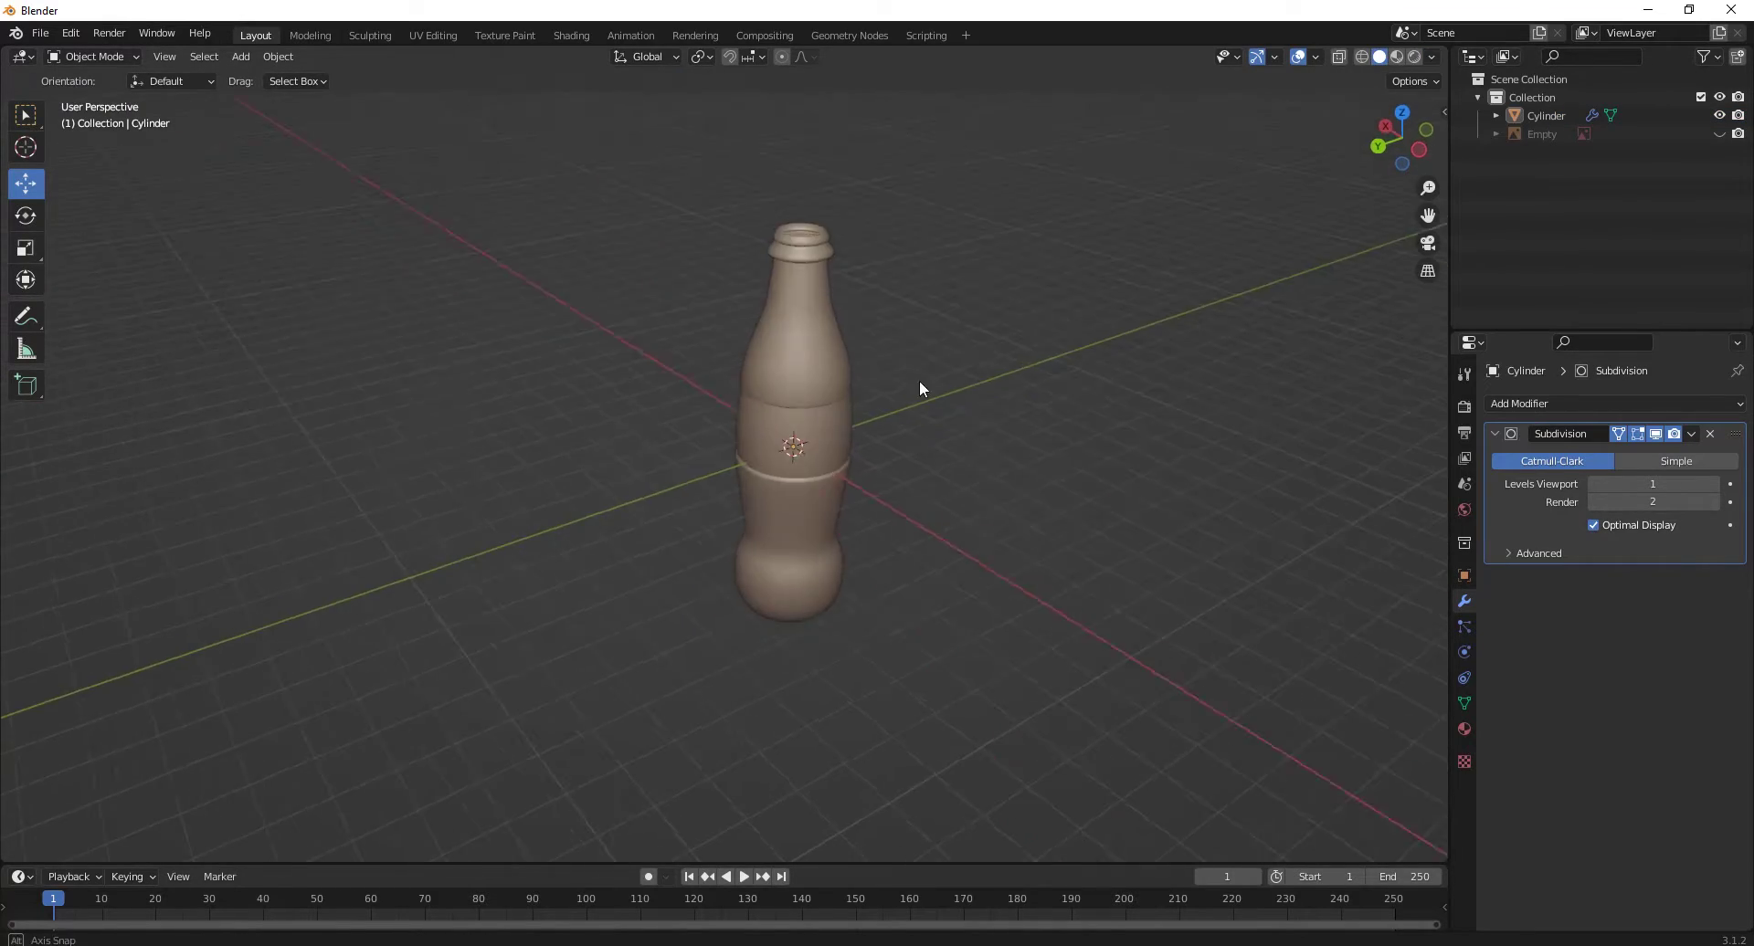
middle_drag(919, 380, 694, 393)
scroll(694, 393, up, 2)
Step: Duplicate the bottle and scale the copy up by 1.142 from the top view
key(shift+d)
key(Escape)
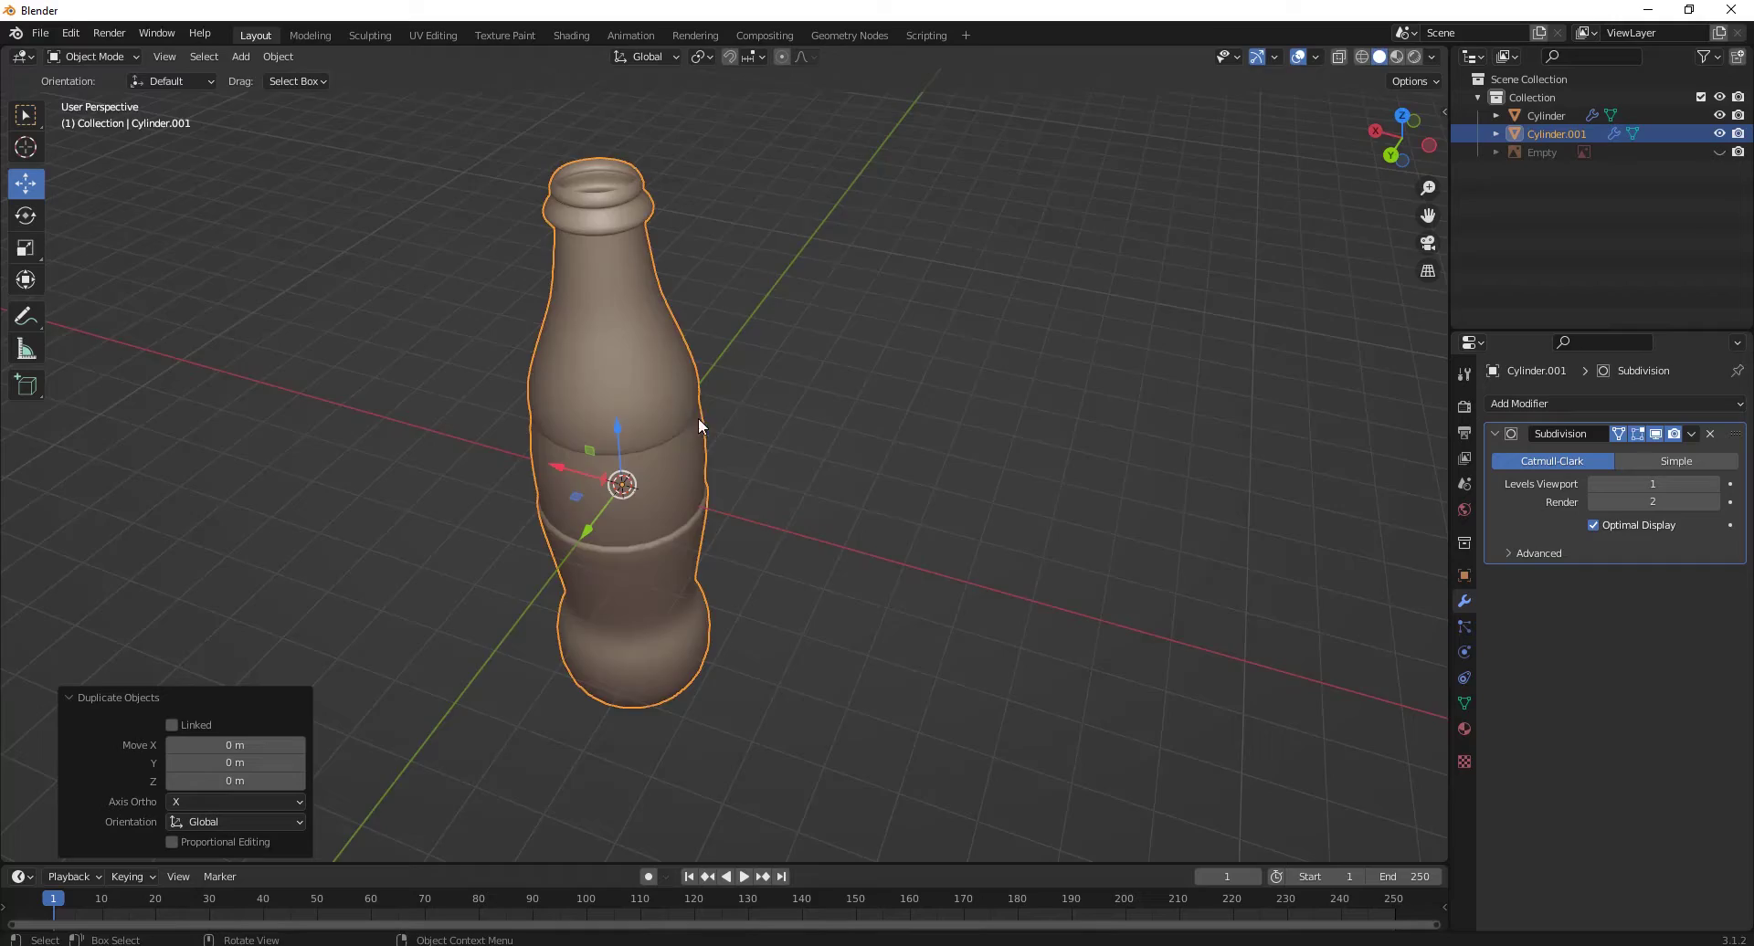
key(KP_7)
key(s)
click(999, 502)
middle_drag(999, 501, 902, 523)
Step: Inspect the enlarged copy, then switch to the back view with X-ray see-through
key(Tab)
scroll(717, 472, up, 3)
scroll(717, 472, up, 2)
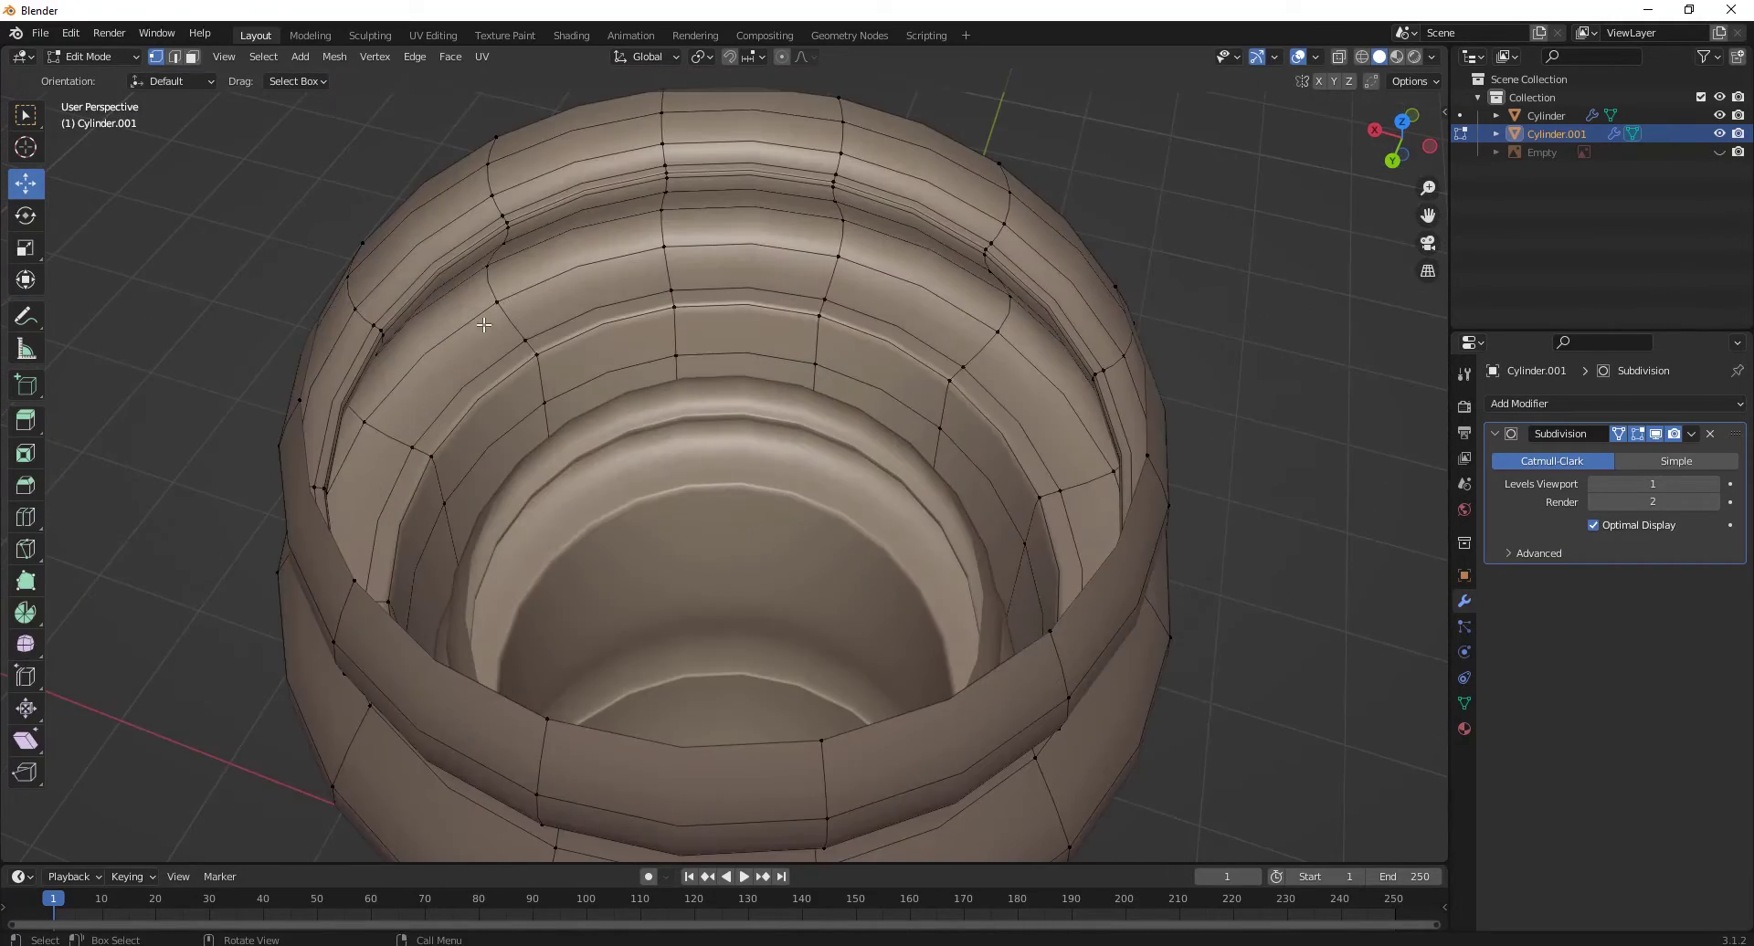
middle_drag(717, 472, 704, 255)
key(Tab)
scroll(1002, 557, down, 5)
middle_drag(1002, 556, 457, 766)
scroll(945, 541, down, 5)
middle_drag(945, 541, 752, 429)
key(ctrl+KP_1)
key(alt+z)
scroll(813, 550, down, 1)
Step: In the inner original bottle, lower the bottom vertex ring along Z
click(757, 425)
key(Tab)
scroll(756, 425, up, 2)
drag(568, 713, 885, 537)
key(g)
key(z)
click(730, 542)
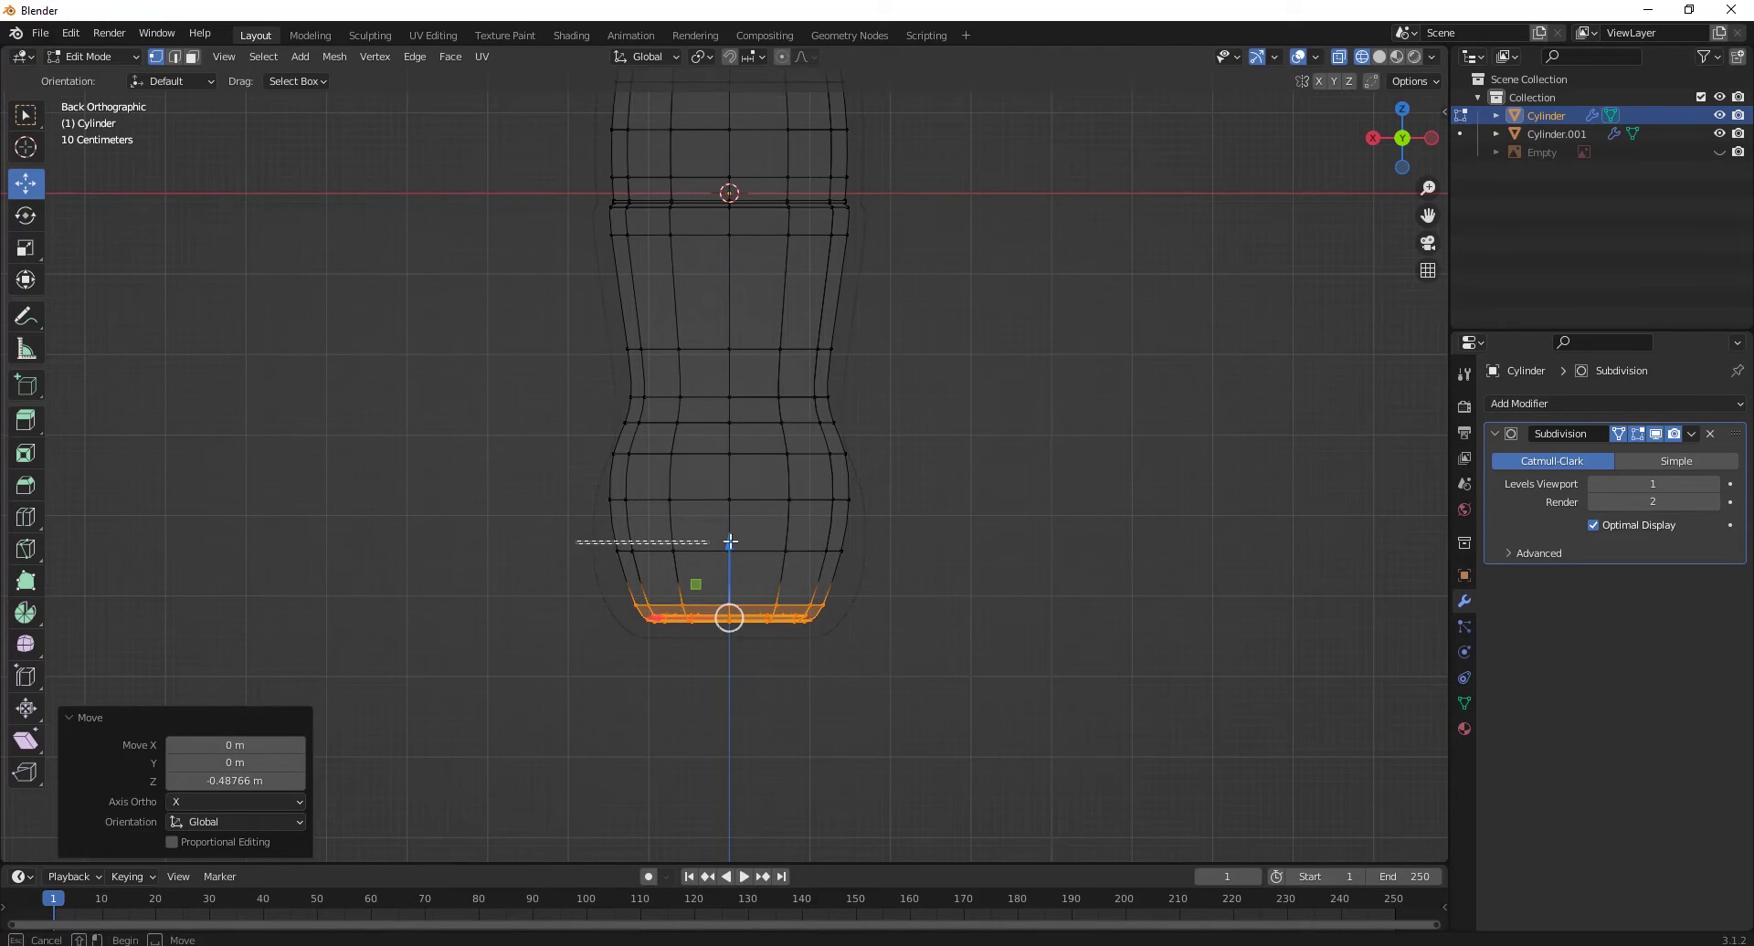
Step: Shrink the inner bottle's middle band to 0.967 and its bottom loop to 0.947
alt+click(841, 454)
key(s)
click(932, 454)
key(1)
click(938, 524)
alt+click(922, 563)
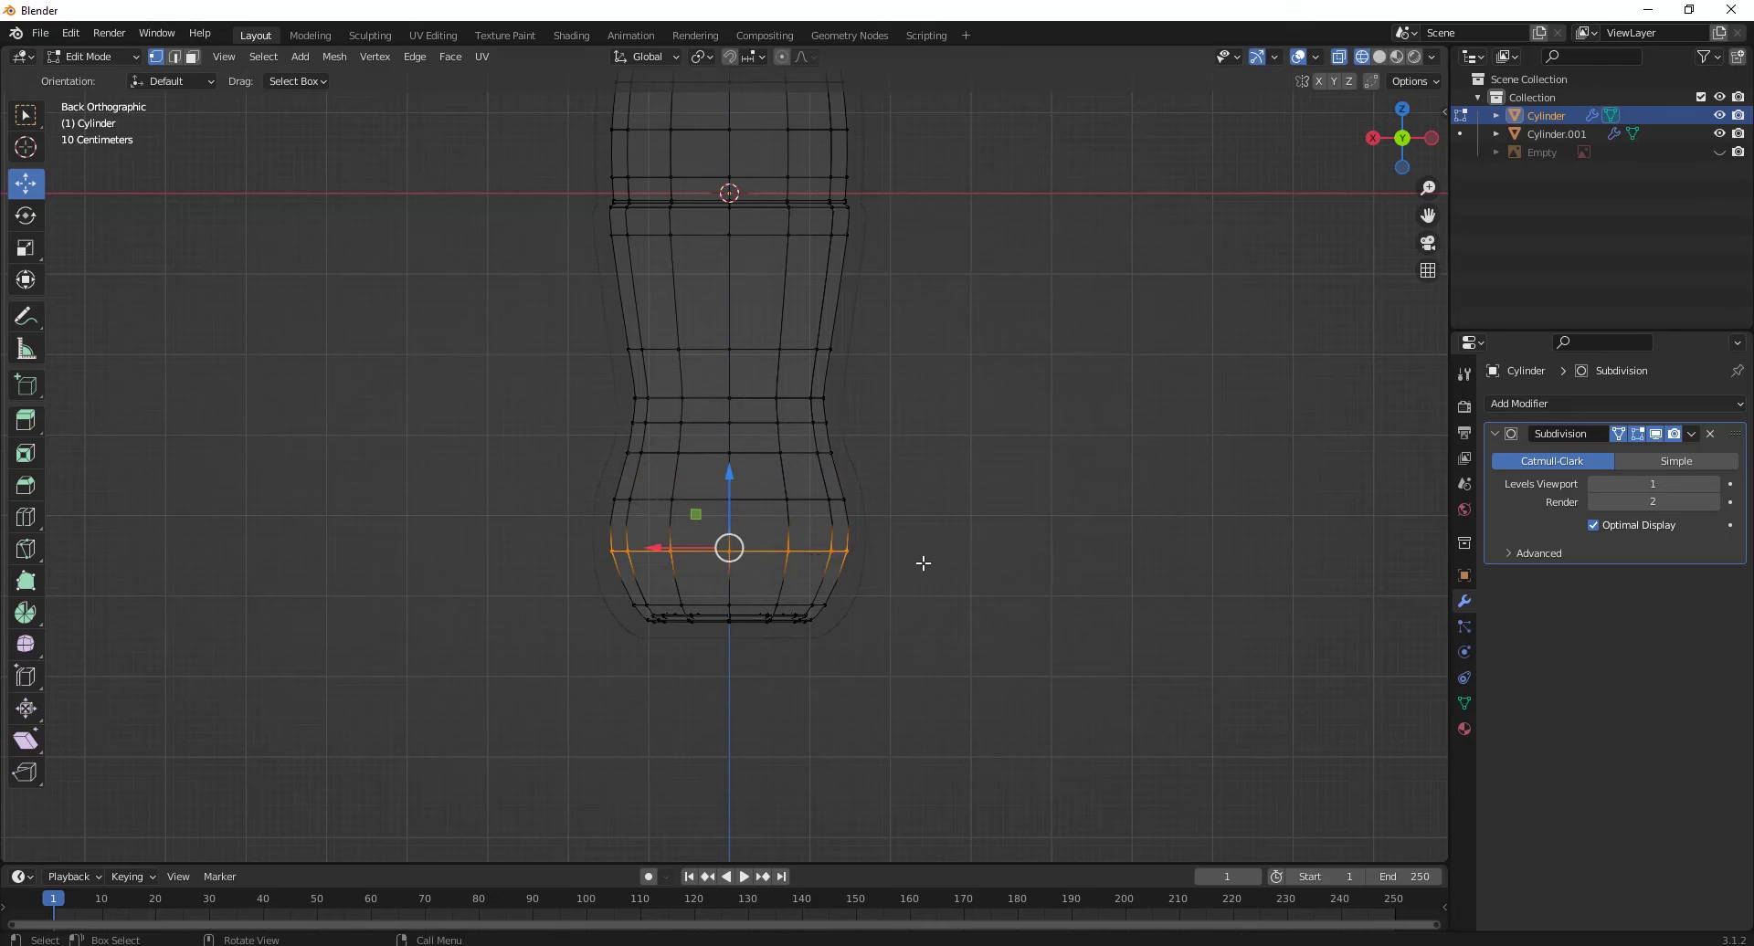
alt+click(694, 619)
key(s)
click(737, 571)
scroll(736, 571, down, 3)
ctrl+scroll(736, 557, up, 3)
scroll(652, 438, down, 1)
scroll(652, 439, up, 4)
Step: Extrude the inner bottle's top lip upward
drag(509, 332, 831, 507)
key(g)
key(z)
key(Escape)
key(e)
click(721, 307)
click(721, 313)
scroll(658, 489, up, 2)
alt+click(660, 500)
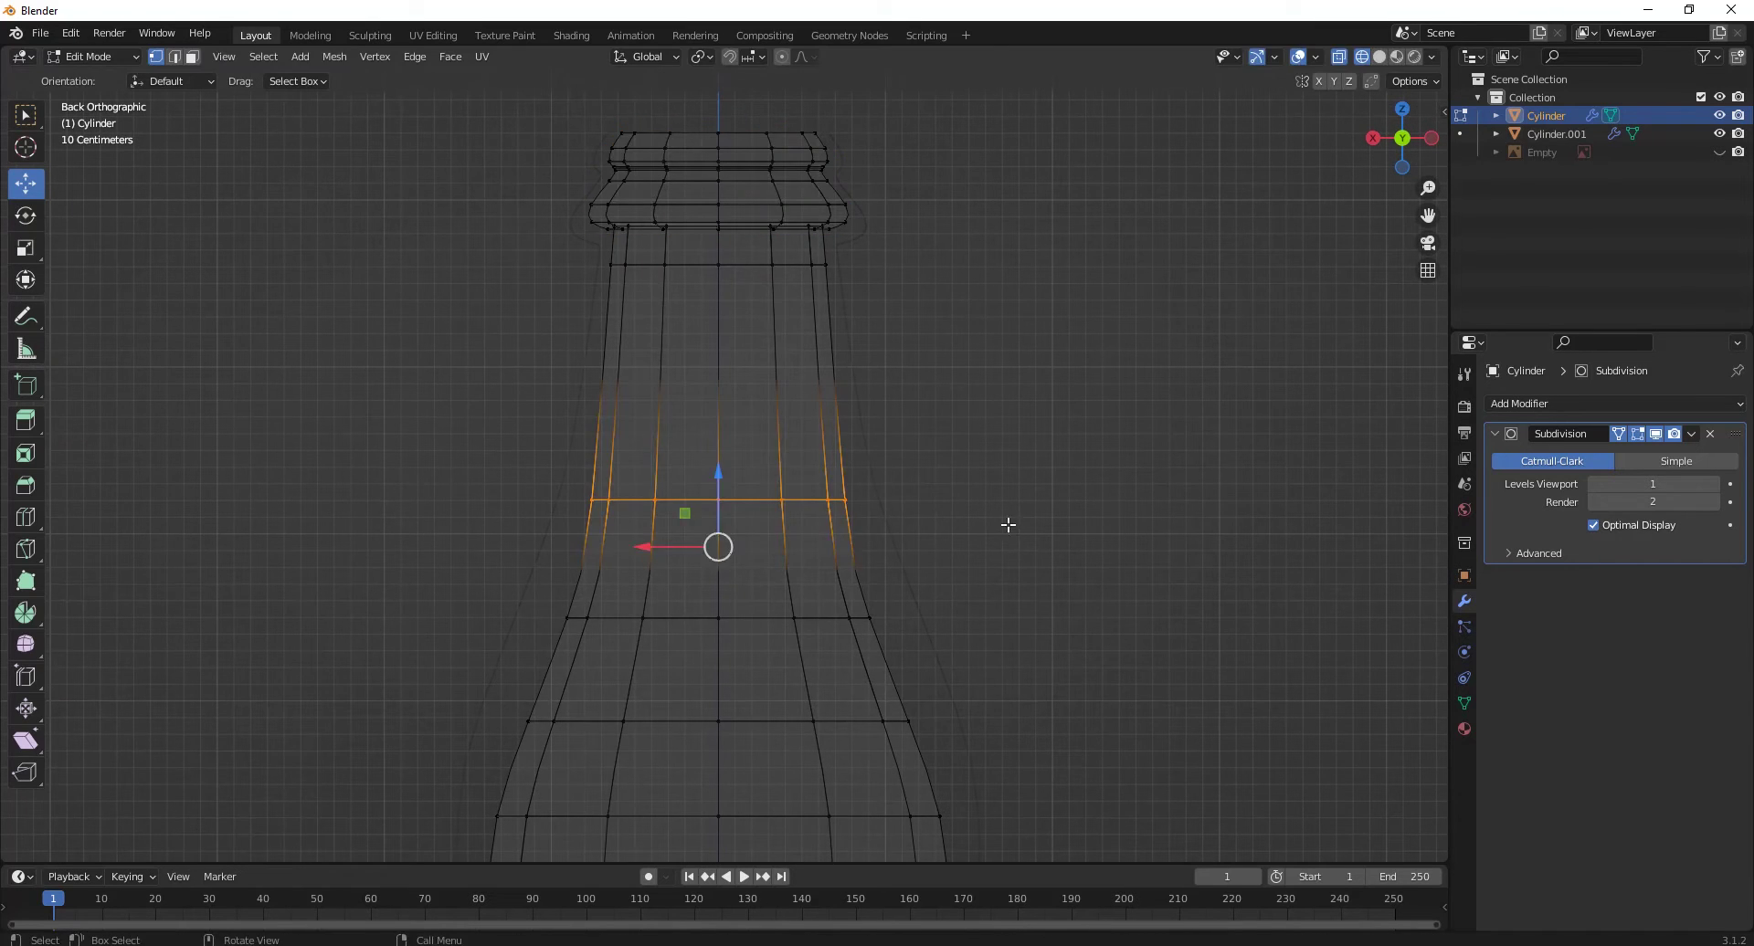
key(ctrl+z)
Step: Resize the inner bottle's neck loops to 1.18 and 0.981
scroll(916, 247, down, 2)
scroll(853, 469, down, 1)
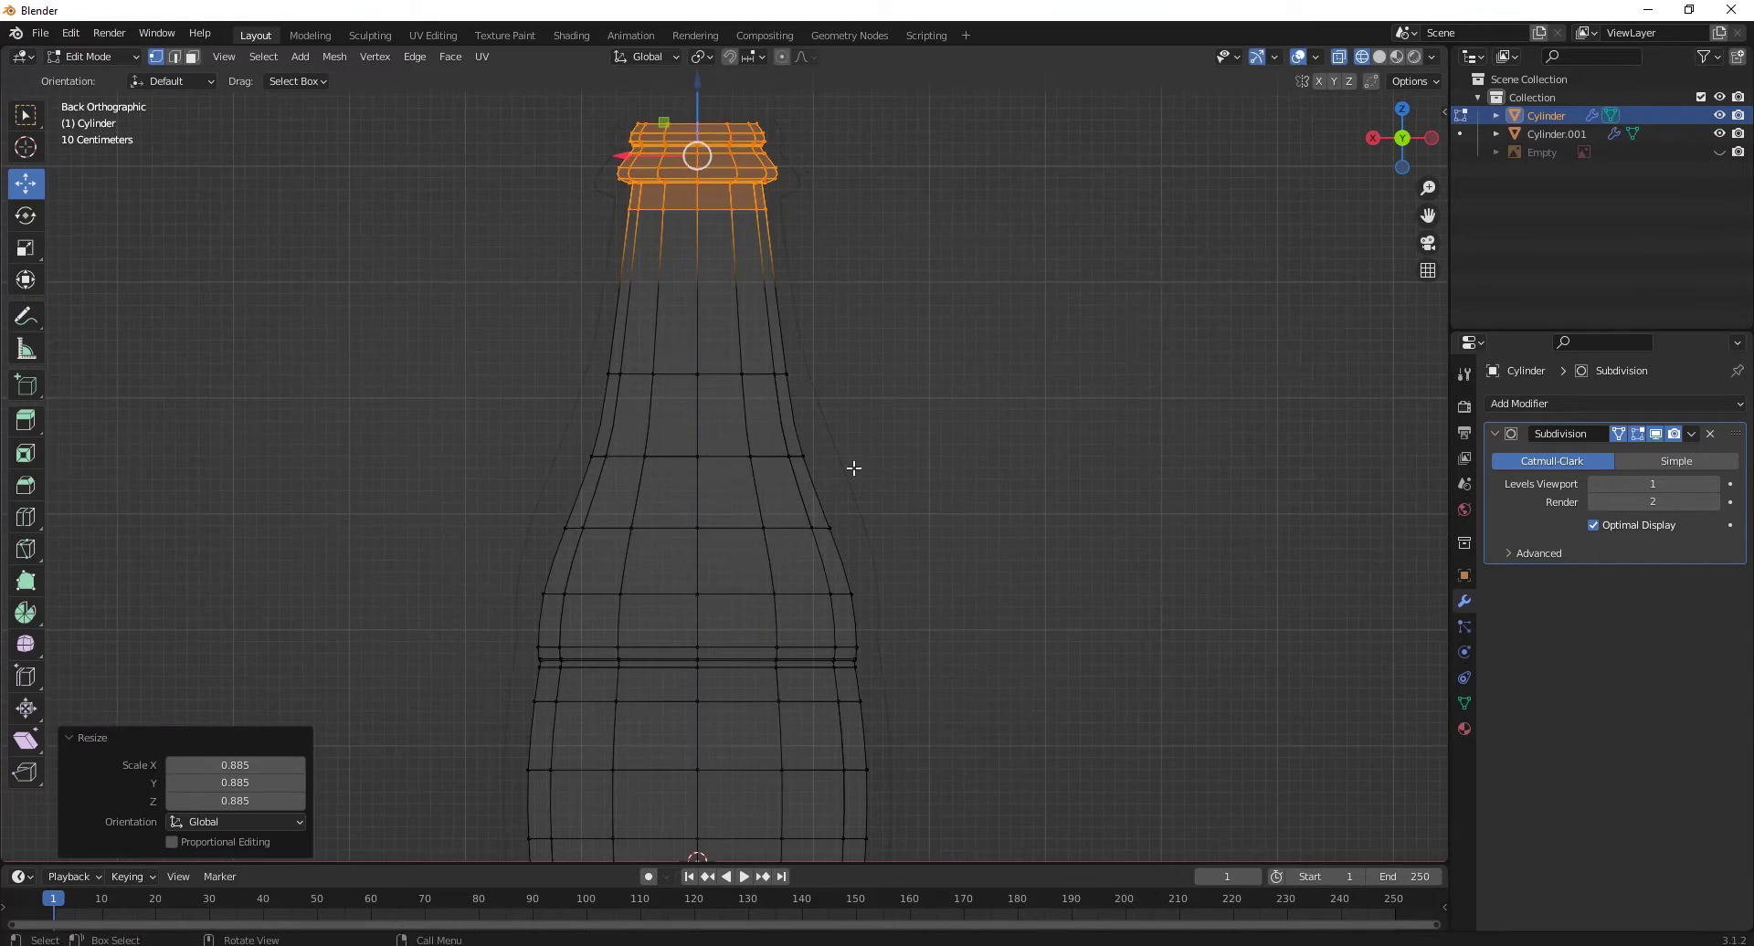
alt+click(816, 457)
key(s)
click(811, 403)
alt+click(842, 528)
alt+click(791, 374)
key(s)
click(834, 405)
scroll(846, 613, down, 3)
Step: Raise the inner bottle's top edge loop slightly from the back view
middle_drag(787, 594, 736, 352)
scroll(753, 487, up, 2)
key(ctrl+KP_1)
scroll(552, 278, up, 2)
drag(544, 313, 945, 407)
drag(744, 309, 734, 297)
Step: Turn off X-ray and join the inner bottle into Cylinder.001 with Ctrl+J
key(Tab)
key(alt+z)
middle_drag(809, 343, 610, 470)
key(ctrl+j)
key(Tab)
Step: In vertex mode, add a centred loop cut around the bottle's outer rim
key(ctrl+KP_1)
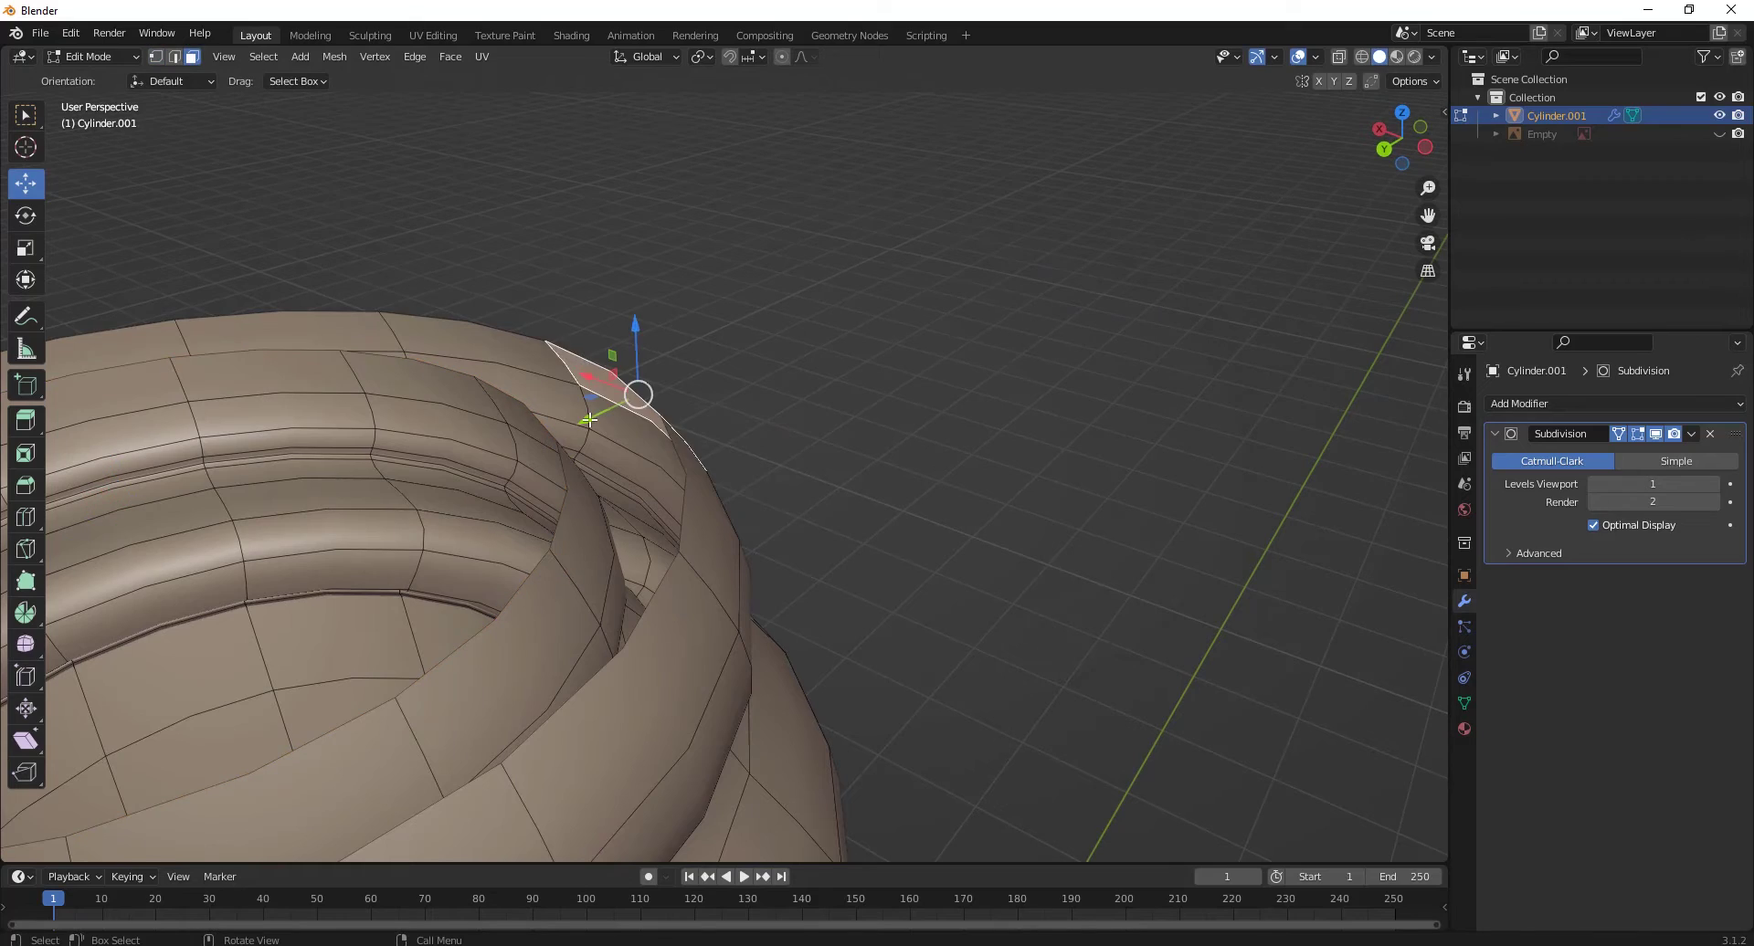
middle_drag(530, 406, 698, 465)
middle_drag(686, 607, 540, 619)
middle_drag(548, 414, 490, 497)
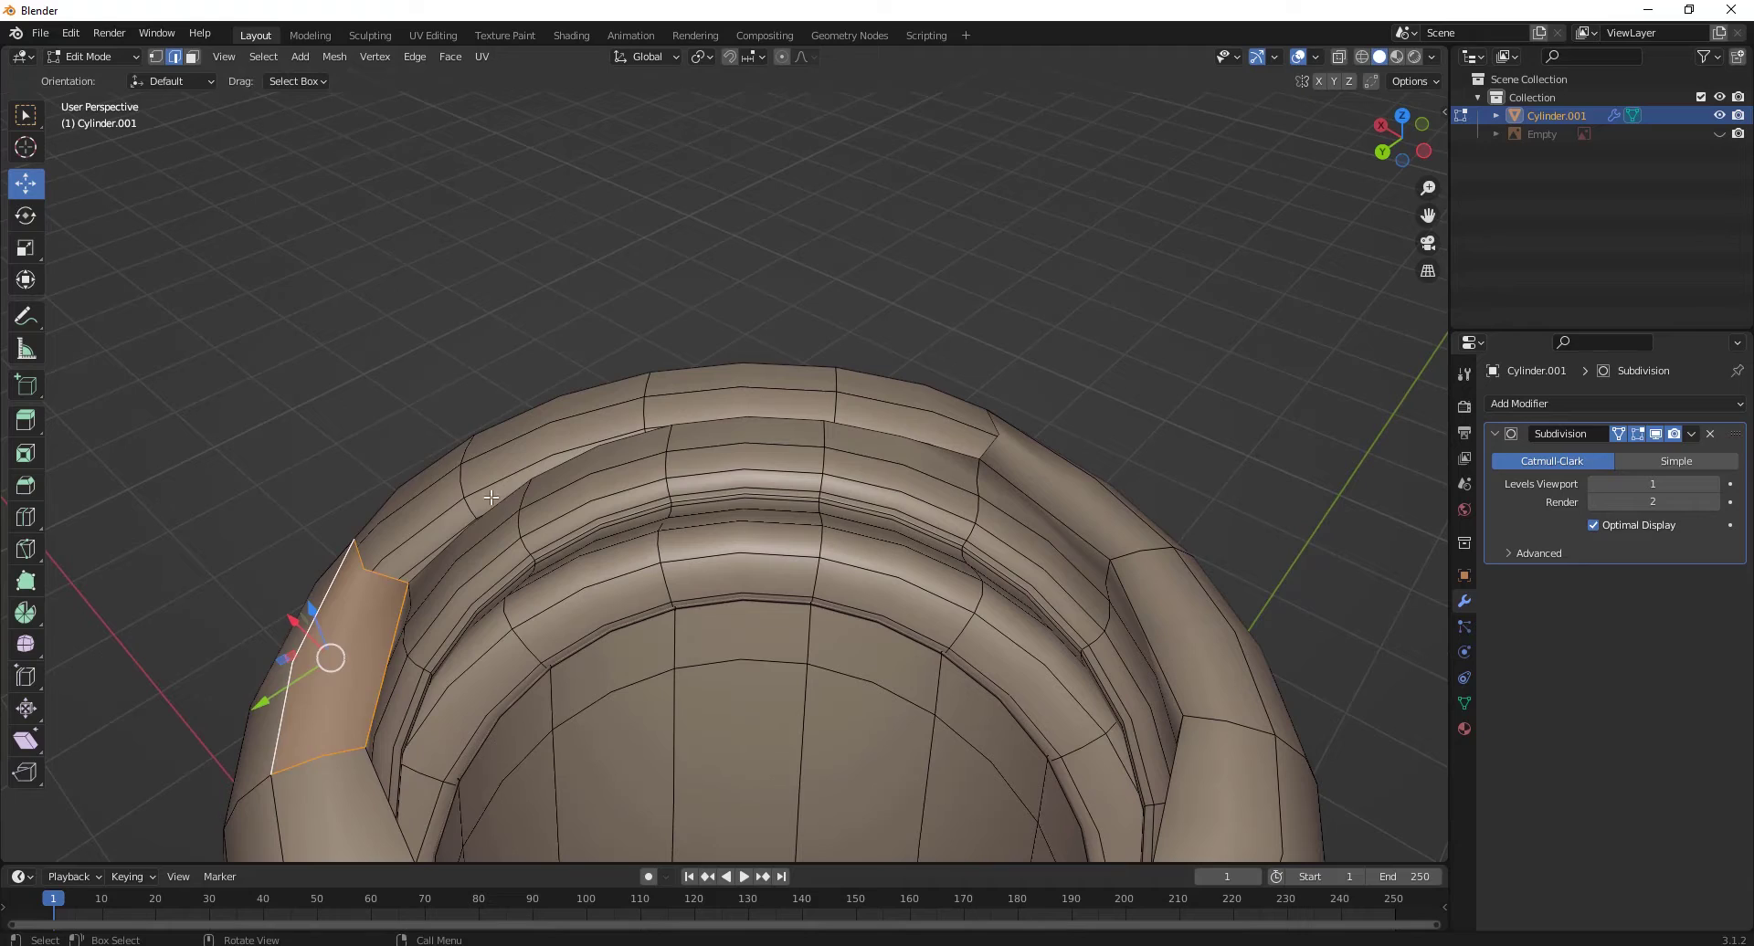
middle_drag(672, 465, 688, 407)
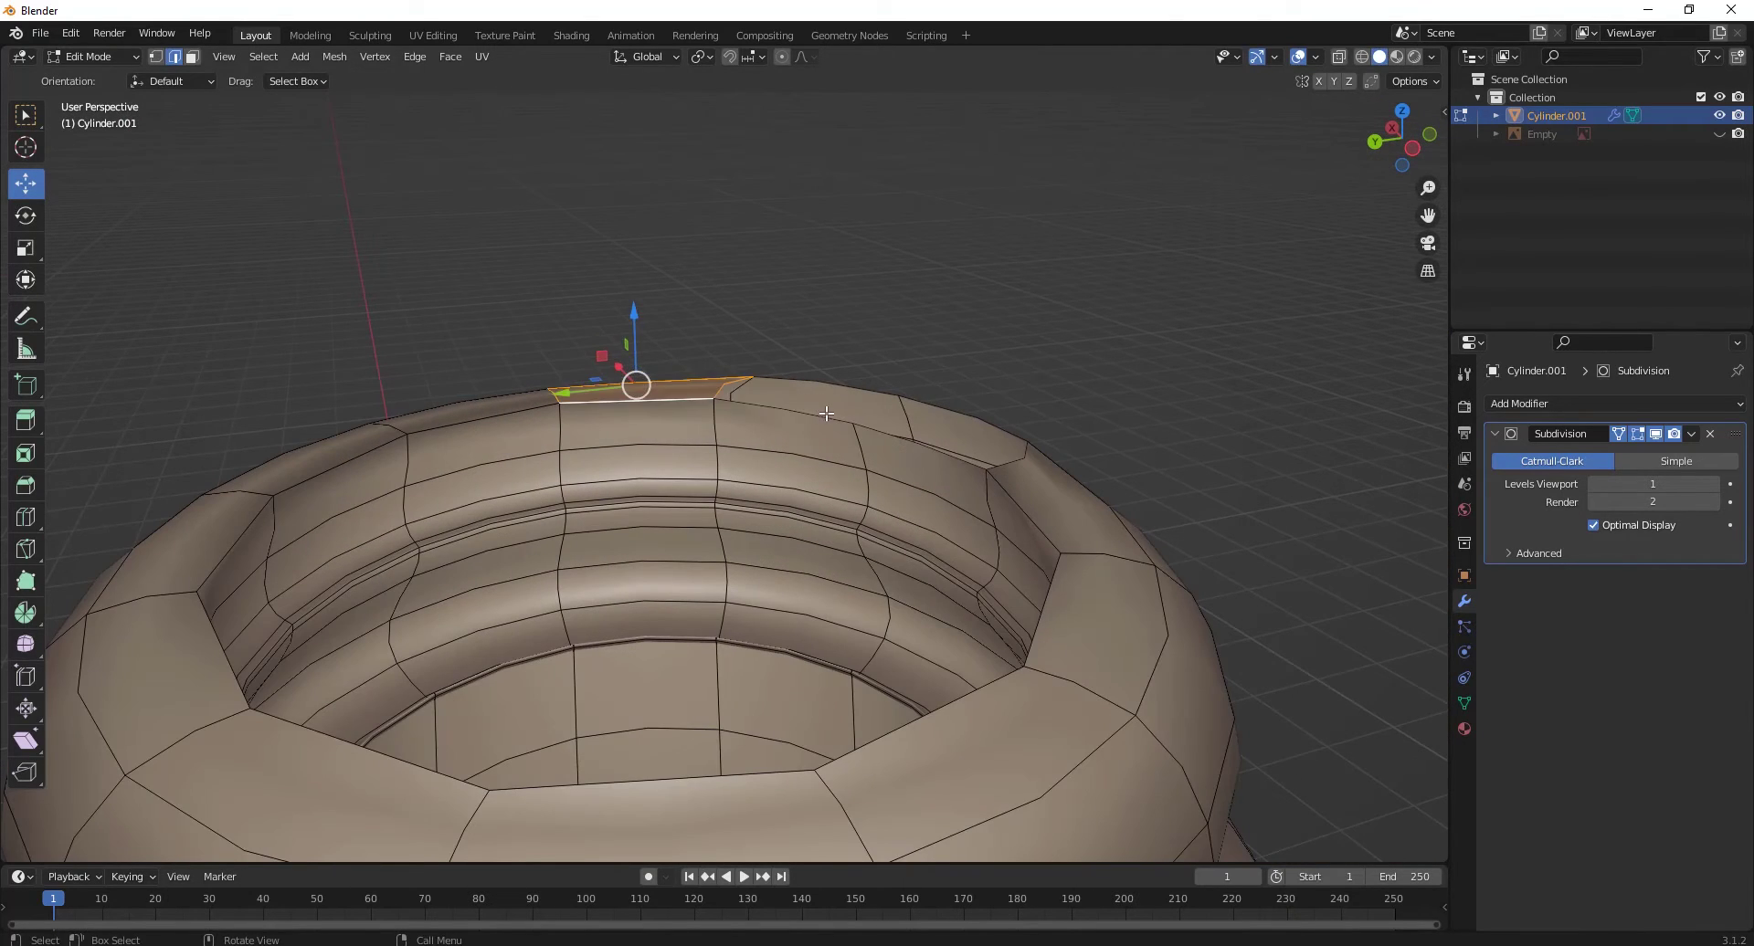
scroll(1005, 475, down, 2)
key(alt+a)
middle_drag(1038, 529, 943, 432)
key(1)
middle_drag(689, 381, 666, 502)
key(ctrl+r)
click(511, 475)
right_click(512, 475)
Step: Scale the inner rim loop to 0.962 and add another loop around the outer rim
scroll(803, 454, down, 4)
scroll(893, 509, down, 3)
scroll(666, 501, up, 3)
scroll(931, 556, up, 2)
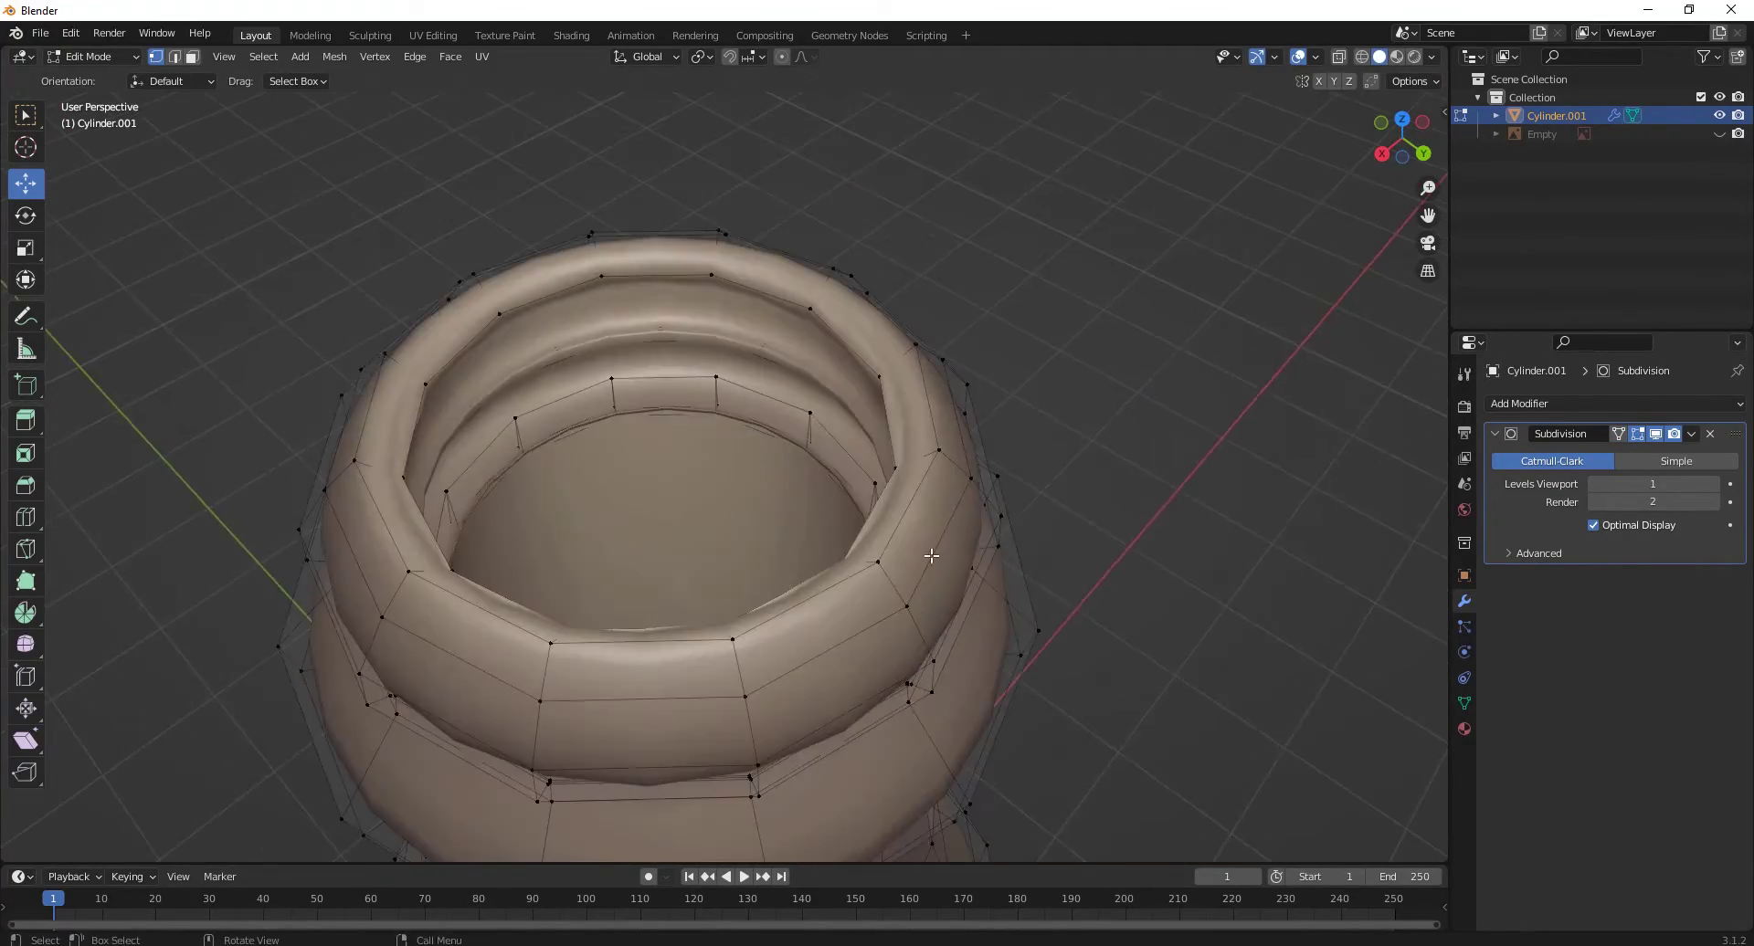
middle_drag(931, 556, 987, 555)
middle_drag(923, 276, 865, 415)
key(s)
click(1183, 534)
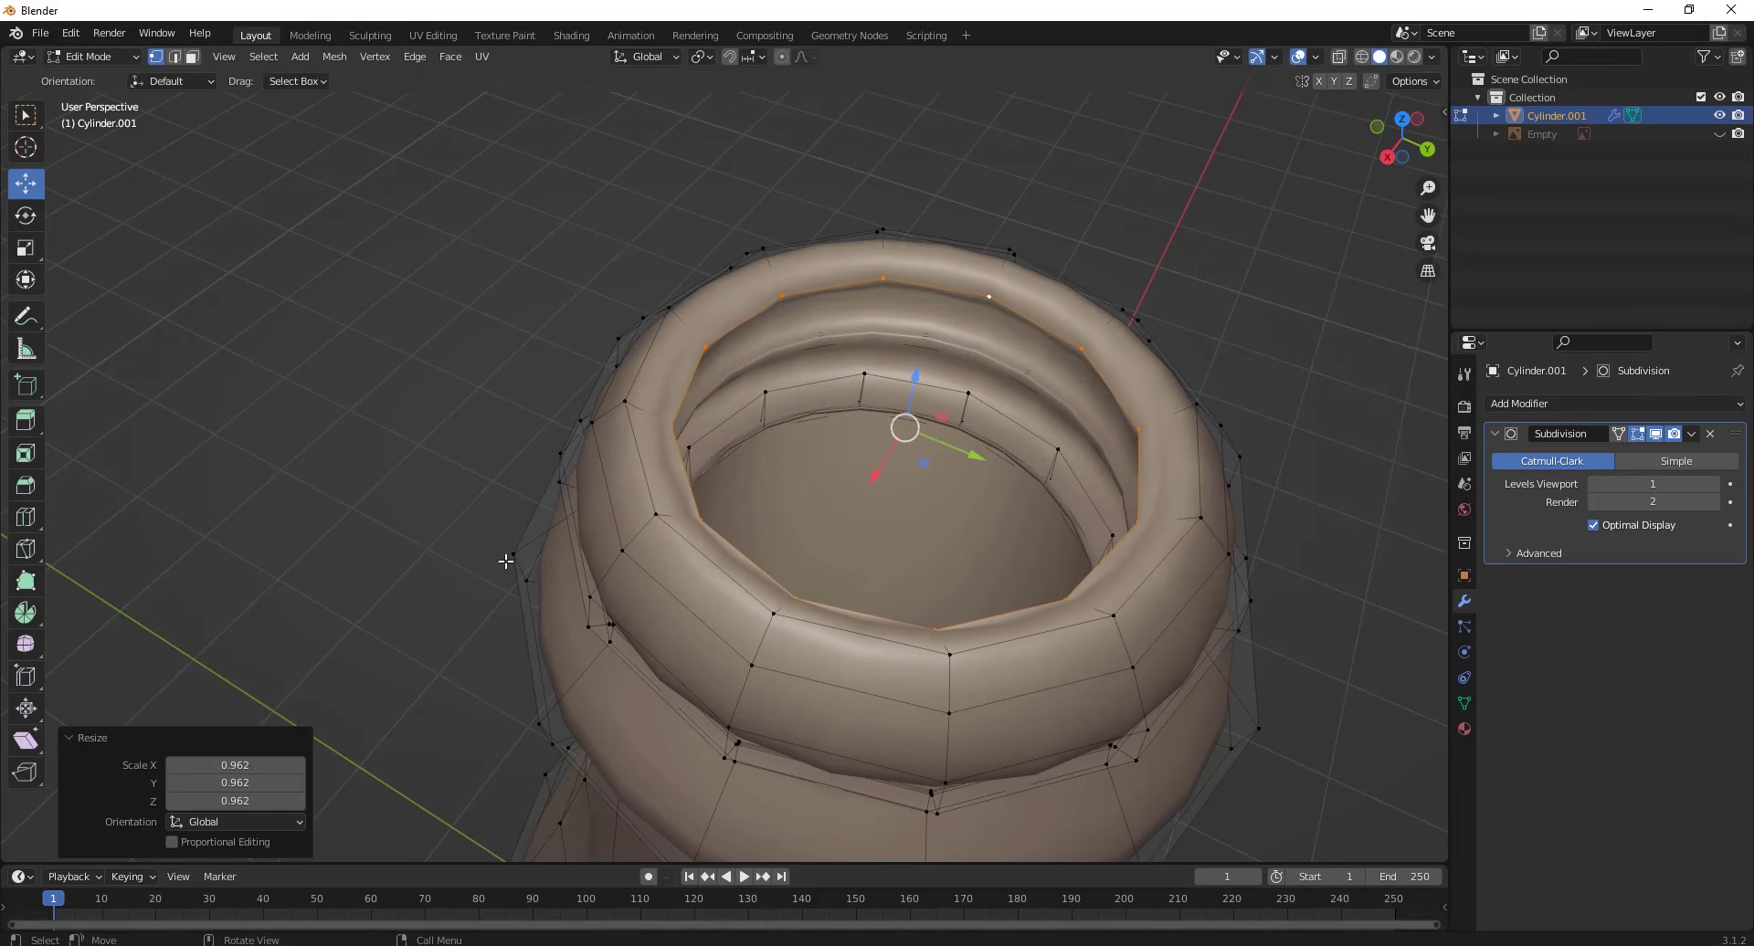
drag(667, 558, 655, 525)
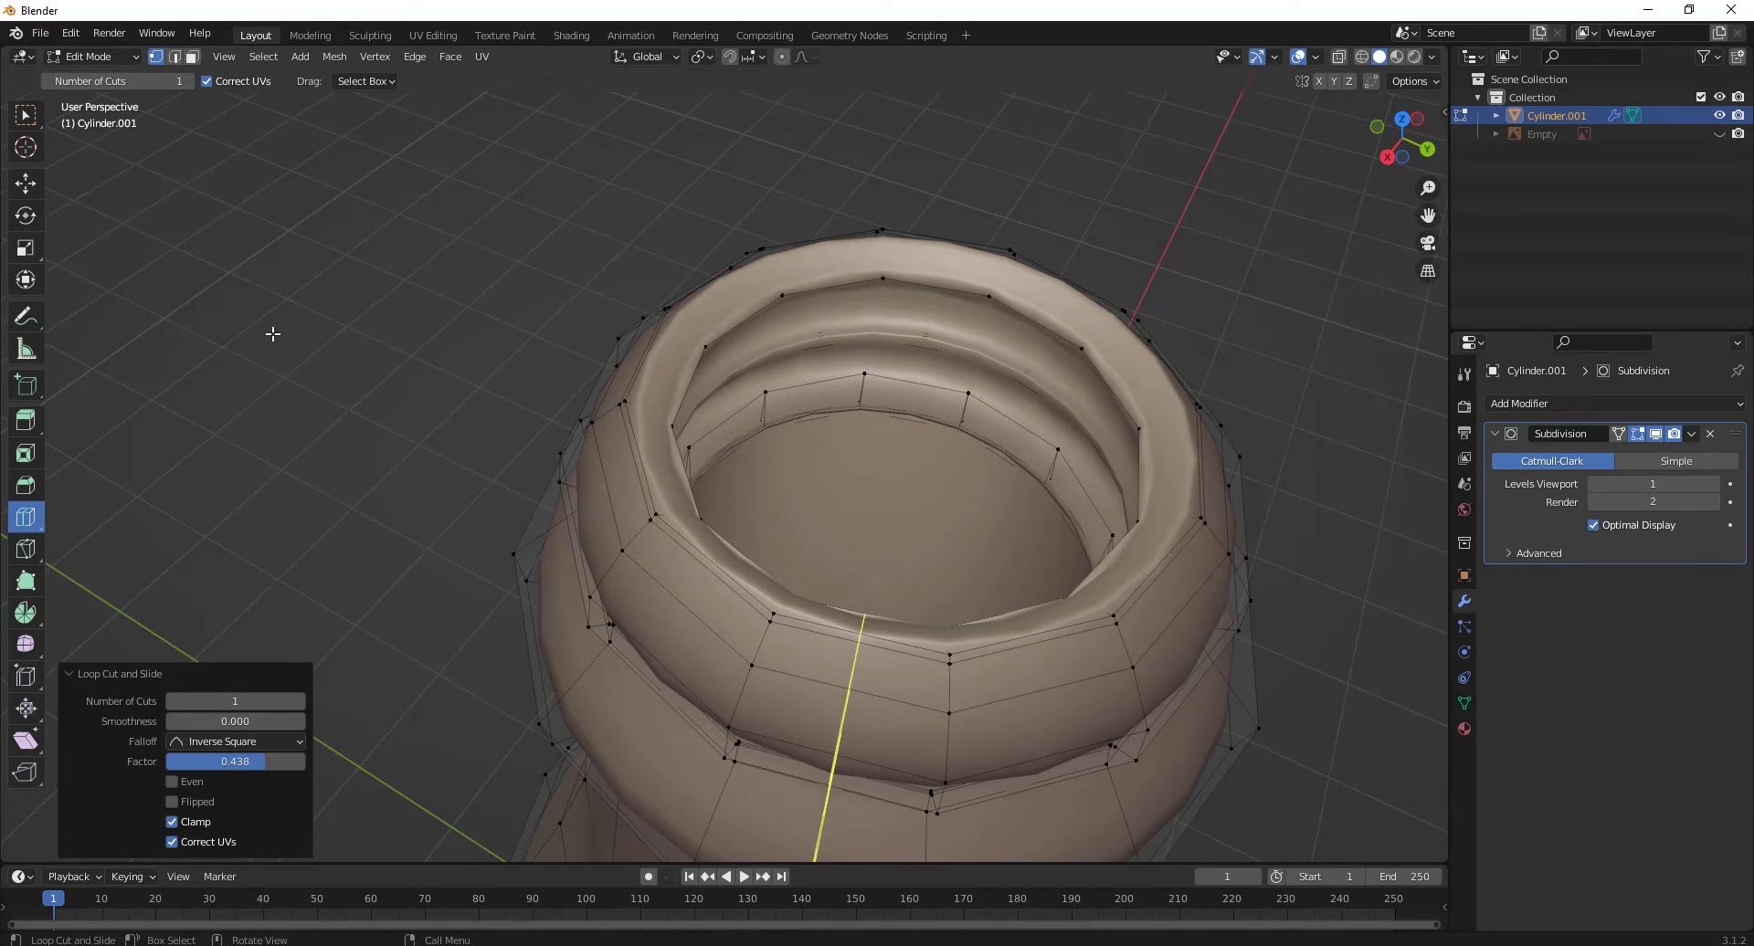
Step: Back in Object Mode, inspect the opening, adding and undoing a Subdivision modifier
key(Tab)
scroll(349, 333, down, 5)
middle_drag(348, 332, 904, 430)
scroll(864, 520, up, 4)
scroll(904, 430, down, 2)
scroll(867, 365, up, 5)
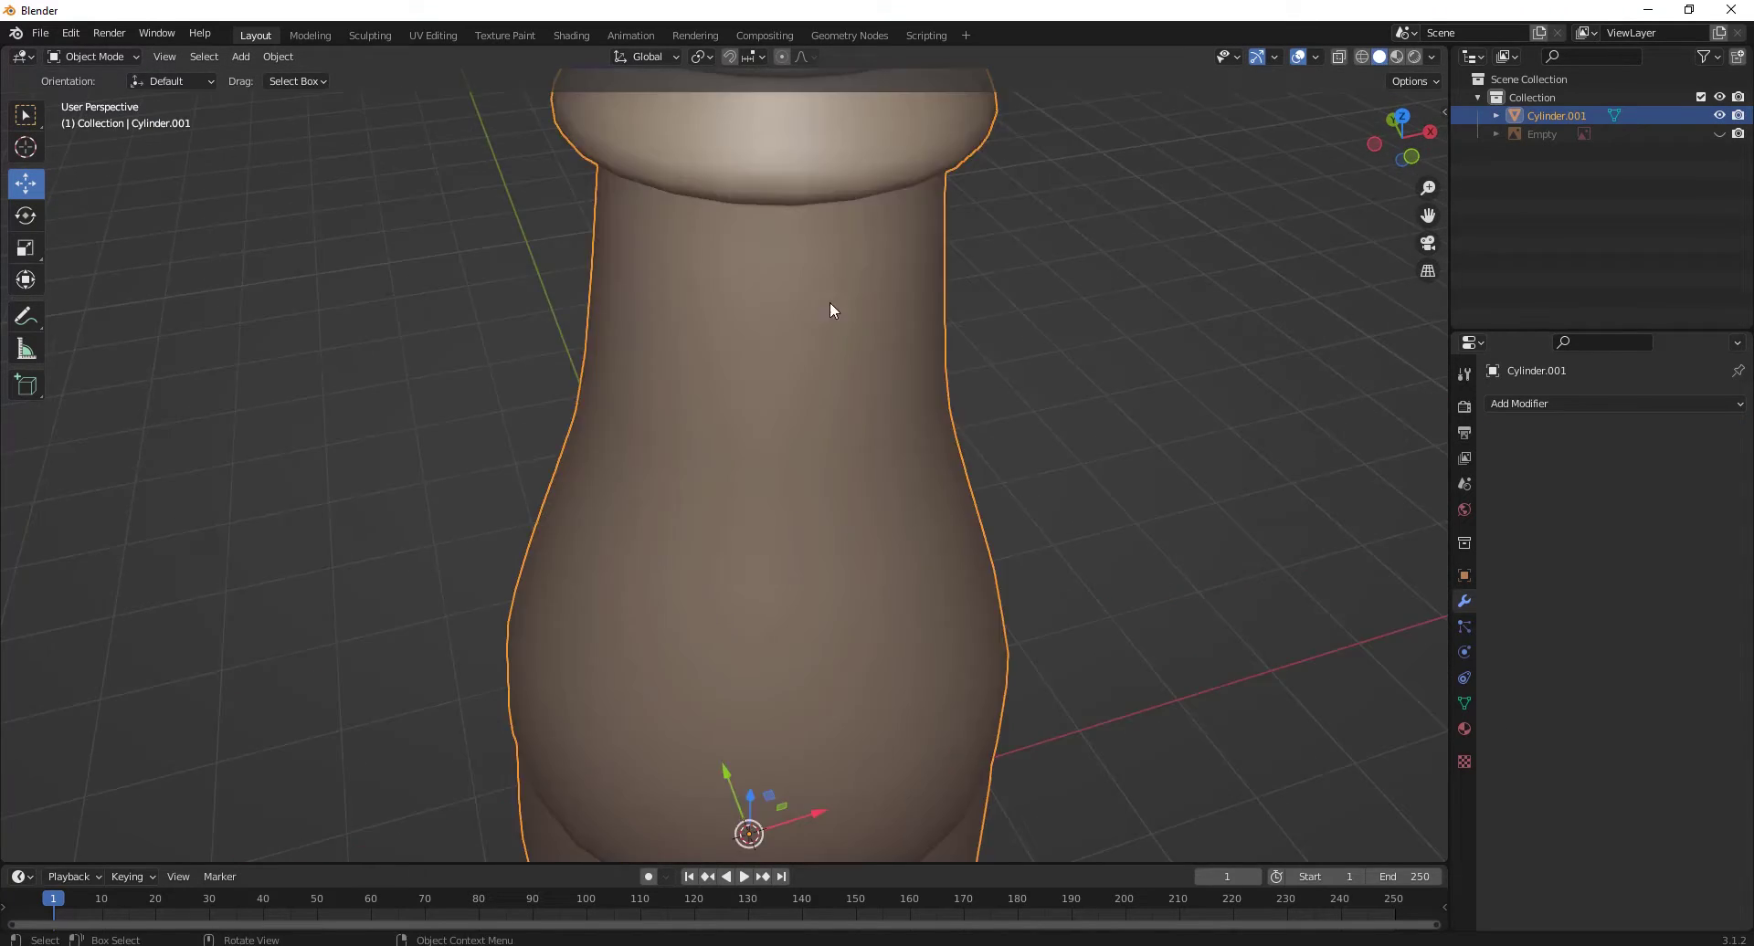
middle_drag(829, 309, 814, 321)
scroll(814, 320, down, 4)
scroll(775, 517, up, 3)
key(ctrl+1)
key(ctrl+z)
Step: Deselect everything, then reselect the bottle from the top view
key(alt+a)
scroll(826, 463, down, 5)
middle_drag(826, 464, 951, 677)
drag(298, 266, 806, 567)
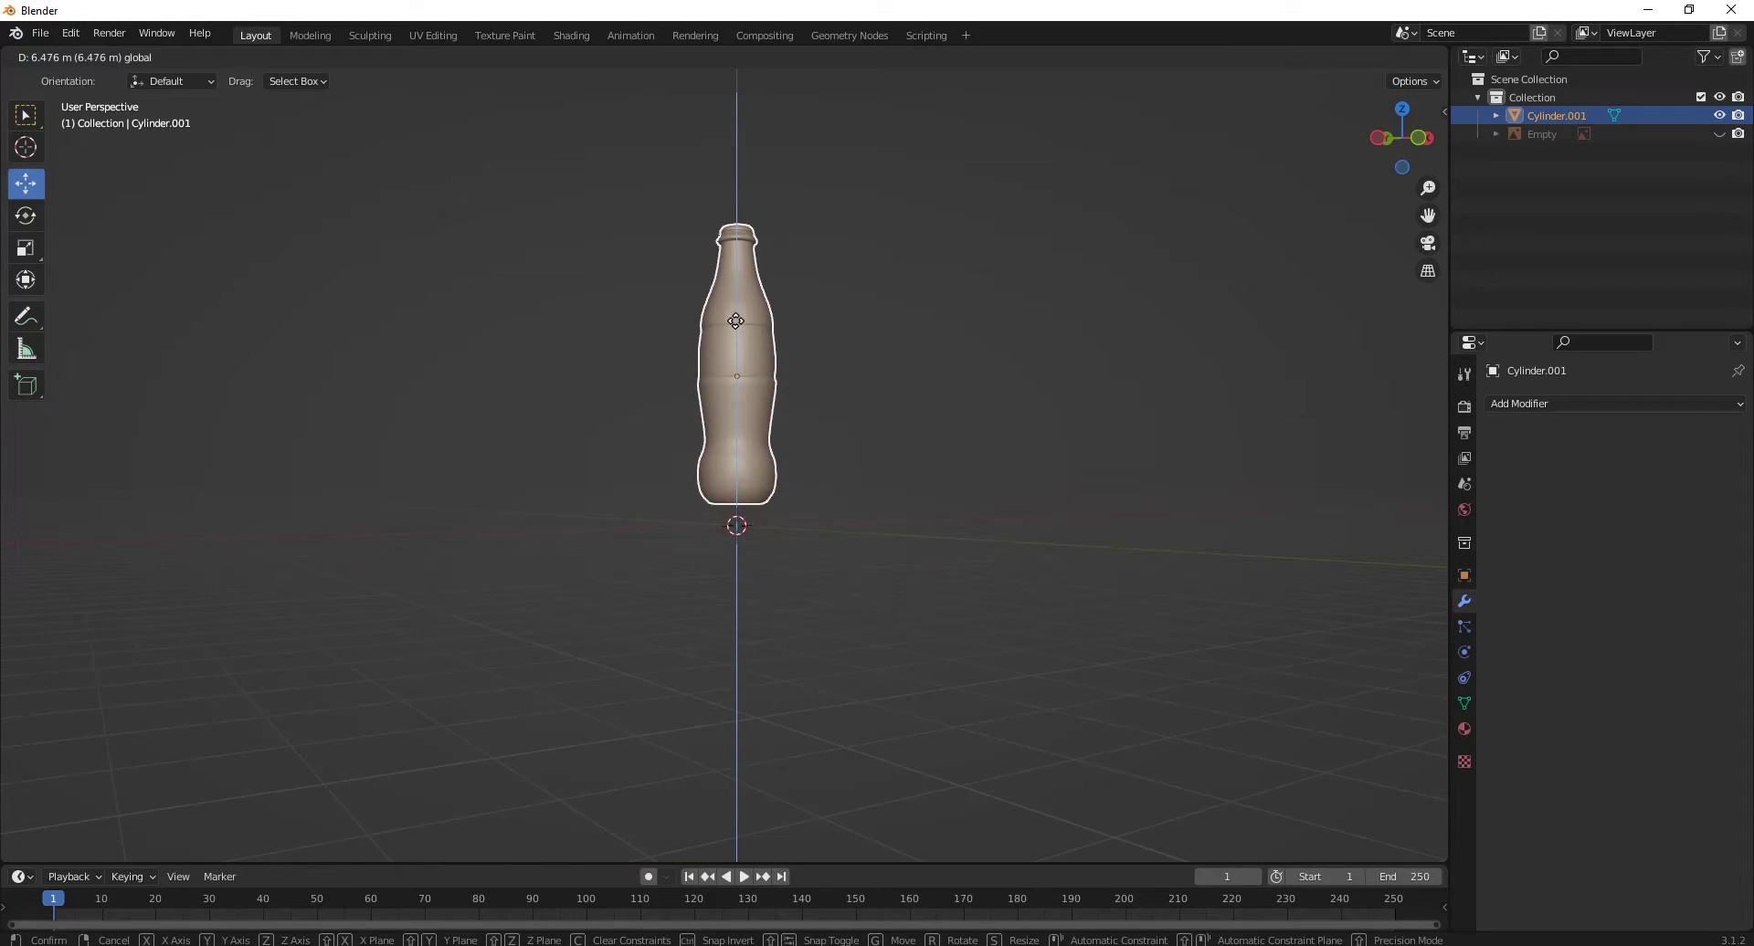
middle_drag(807, 567, 893, 501)
scroll(683, 287, up, 3)
Step: Add a new cylinder and raise it up to the top of the bottle
click(278, 56)
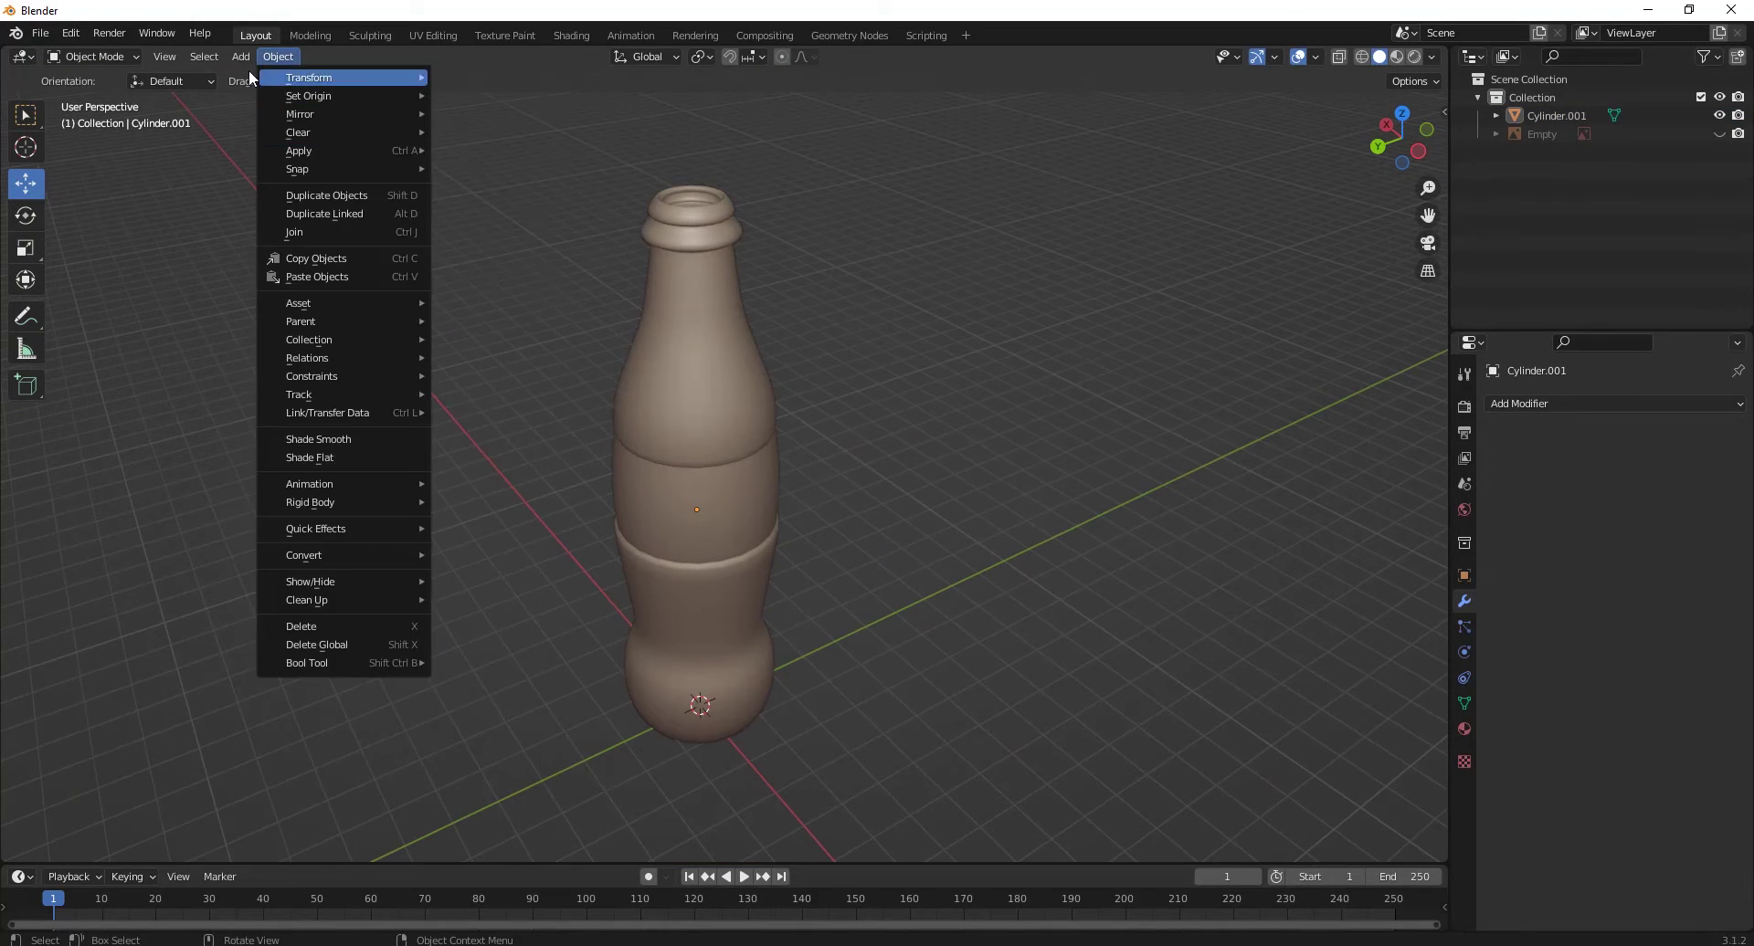
mouse_move(240, 57)
mouse_move(301, 78)
click(457, 168)
drag(677, 566, 723, 177)
key(super)
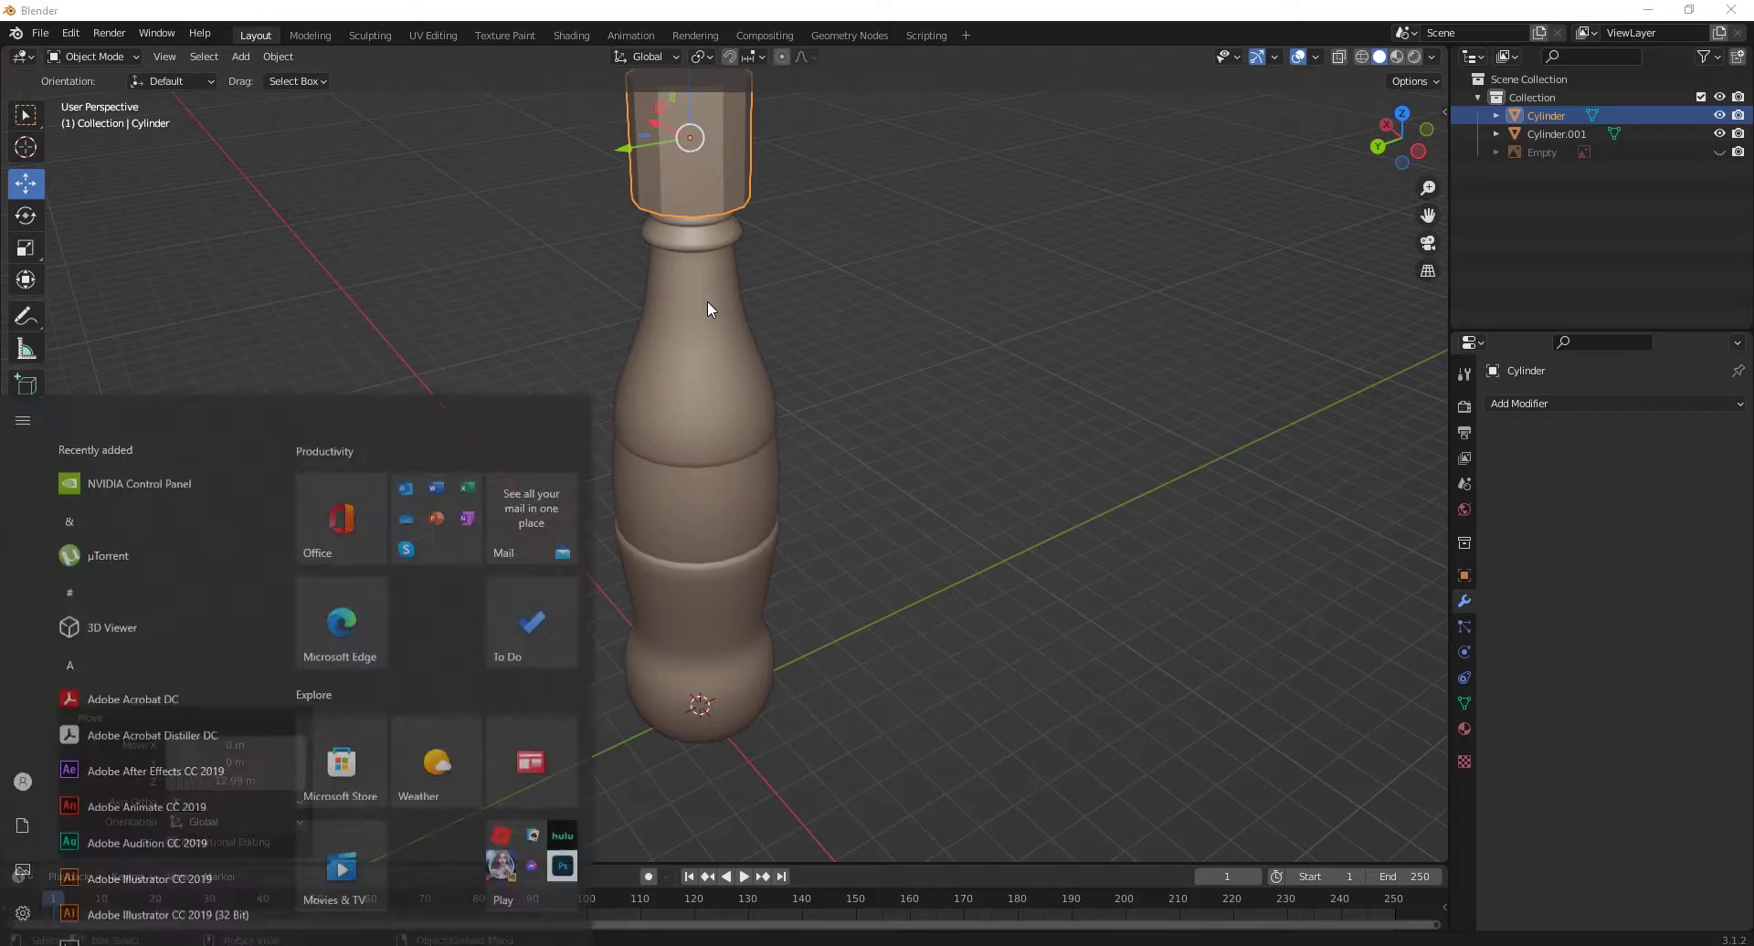
key(KP_7)
key(ctrl+KP_3)
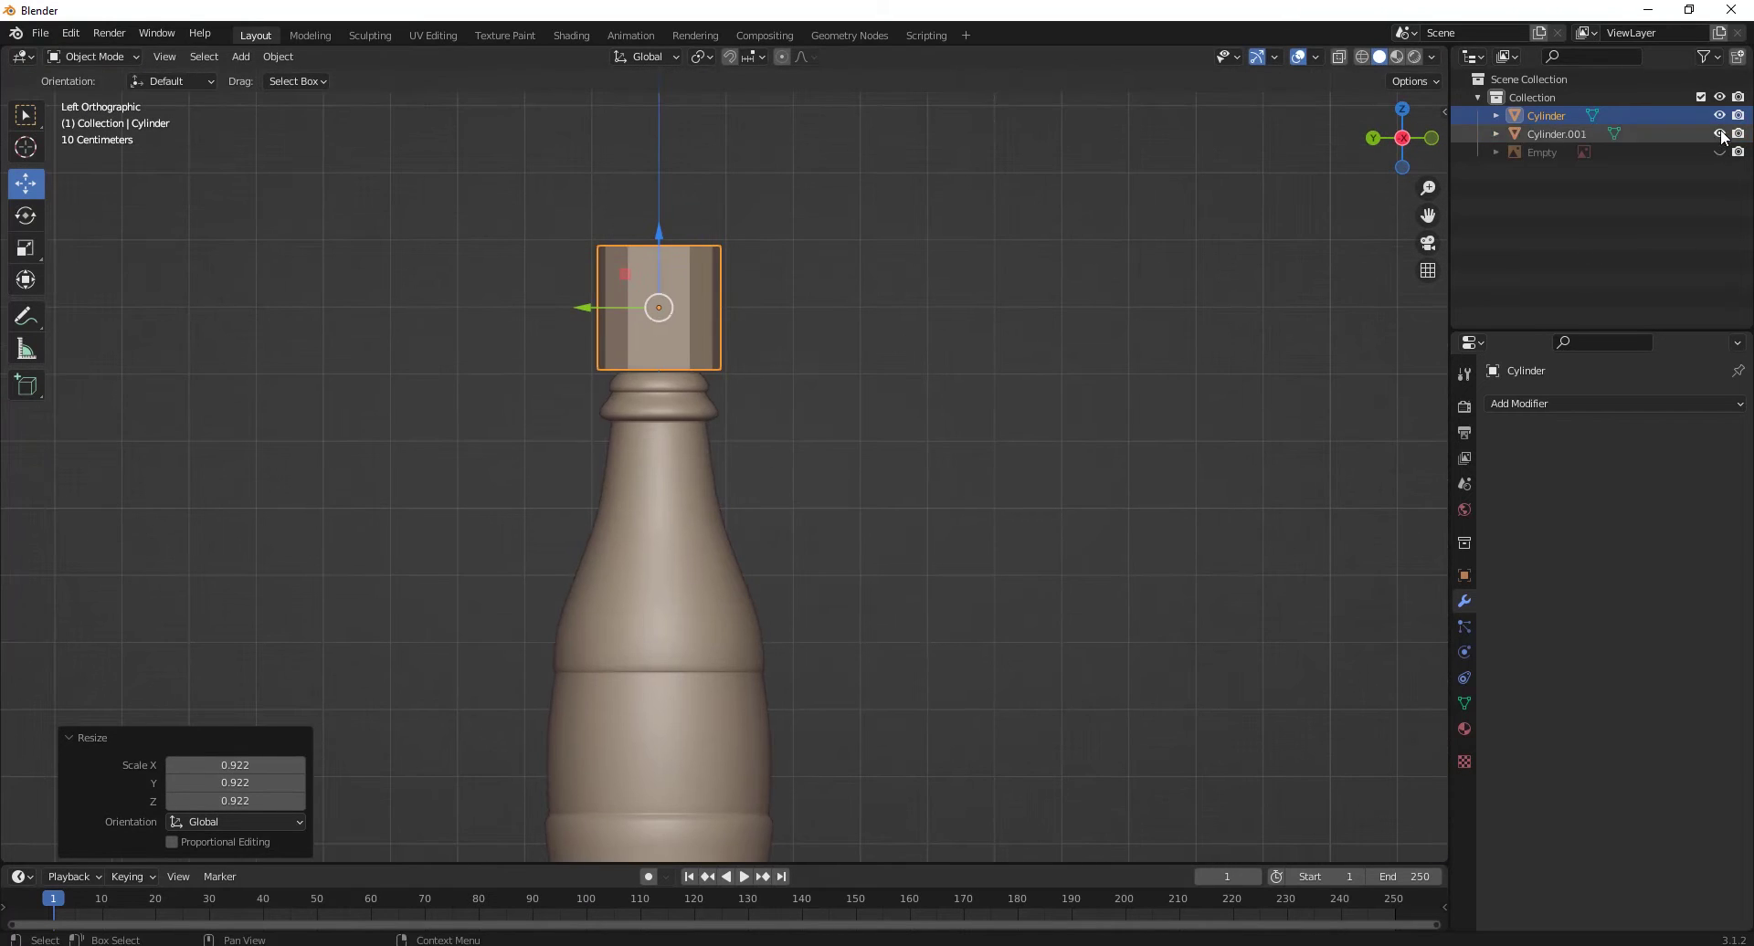
Step: Hide the bottle and lower the cylinder's top ring along Z in Edit Mode
click(1720, 134)
key(Tab)
middle_drag(593, 187, 613, 177)
key(ctrl+KP_3)
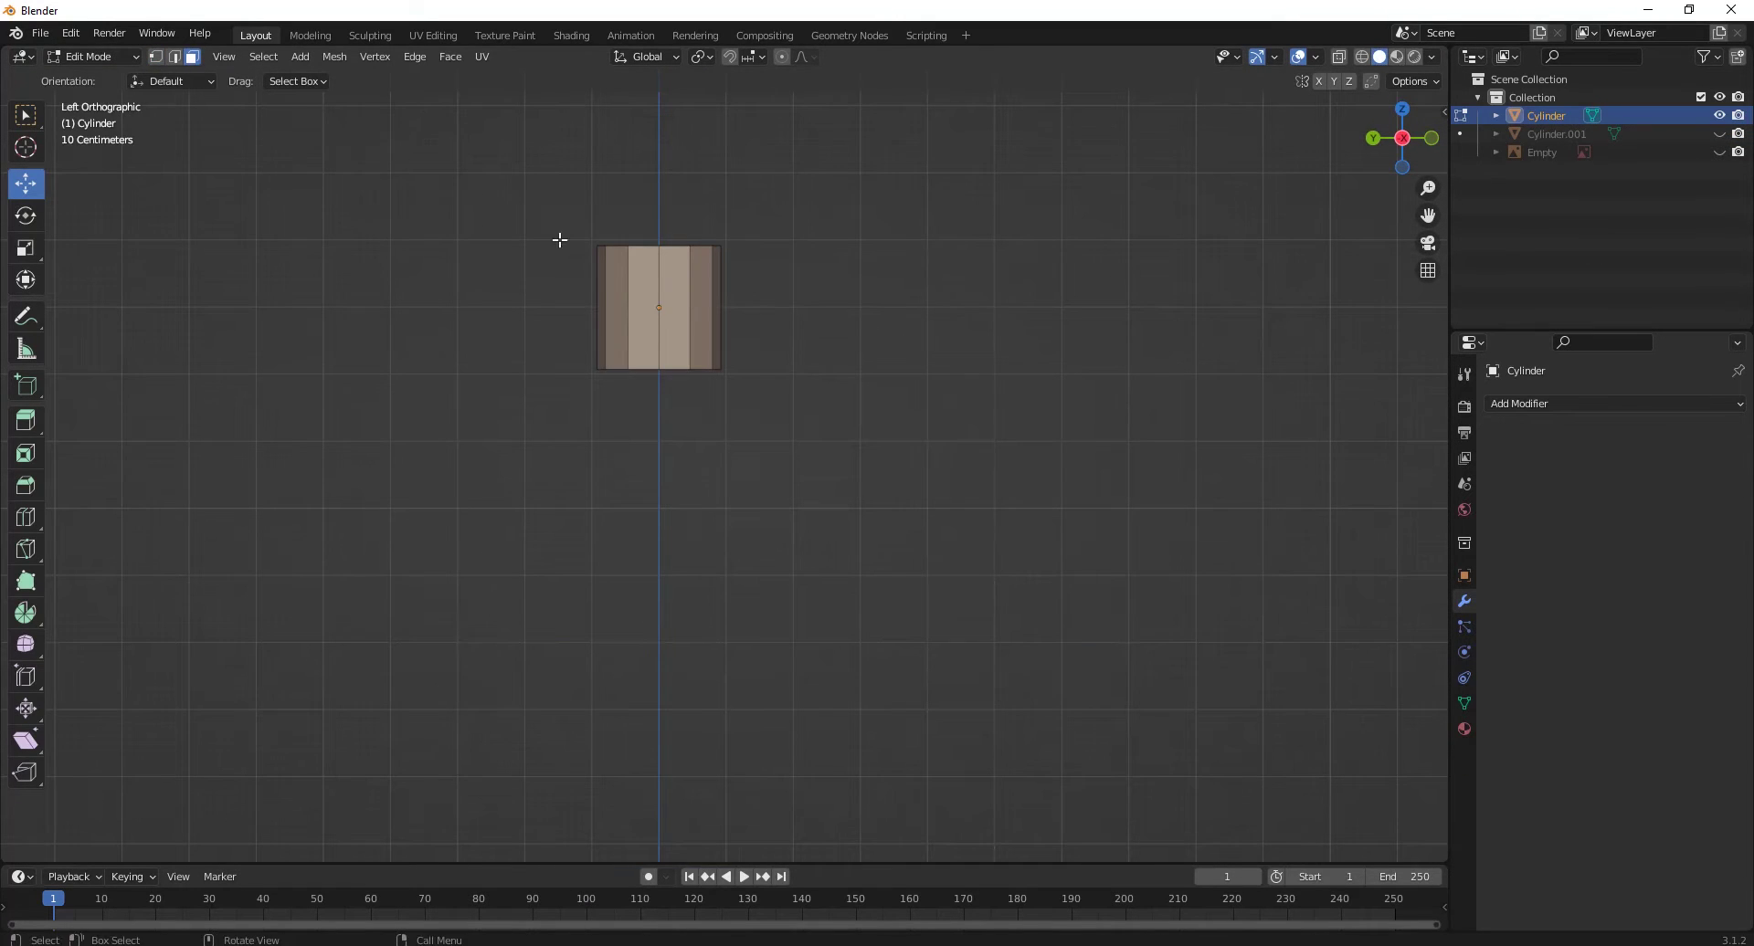
key(g)
key(z)
click(697, 338)
middle_drag(697, 338, 83, 425)
Step: Cut a new edge loop around the side of the cylinder
click(683, 236)
middle_drag(865, 431, 658, 483)
middle_drag(869, 519, 125, 215)
click(26, 182)
scroll(746, 511, up, 4)
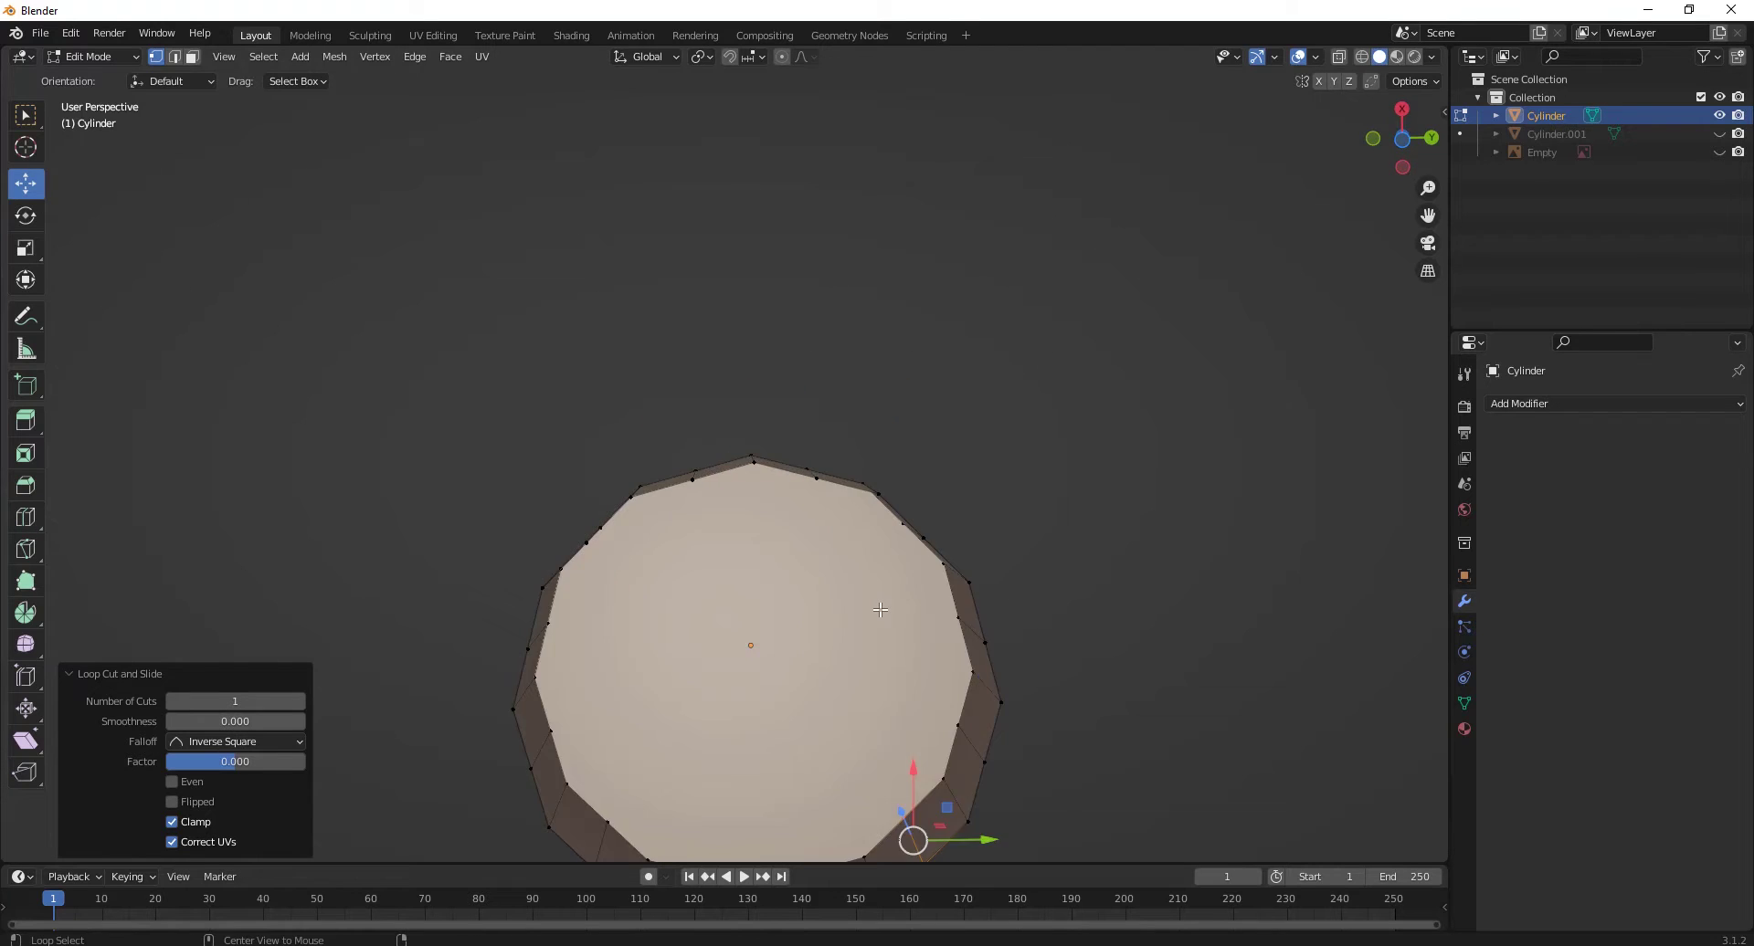
alt+middle_drag(912, 795, 834, 572)
scroll(834, 572, down, 2)
Step: Push alternate rim vertices outward to form the cap's spiked rim
shift+click(674, 258)
ctrl+drag(660, 223, 682, 267)
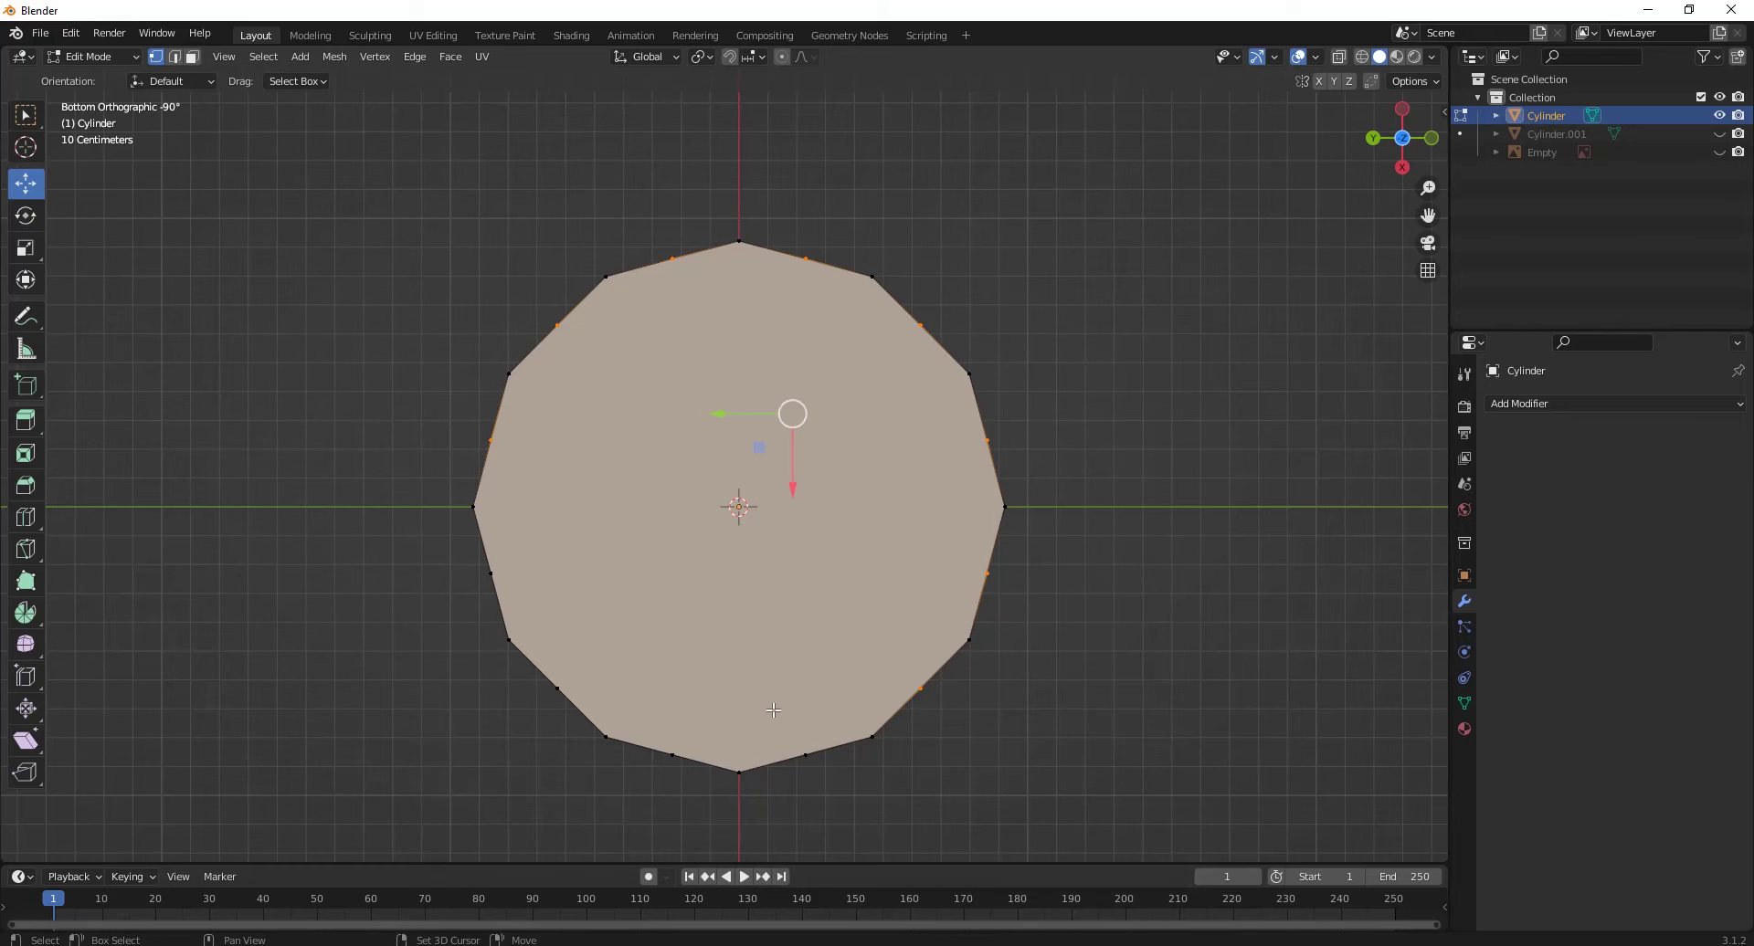
middle_drag(556, 530, 813, 599)
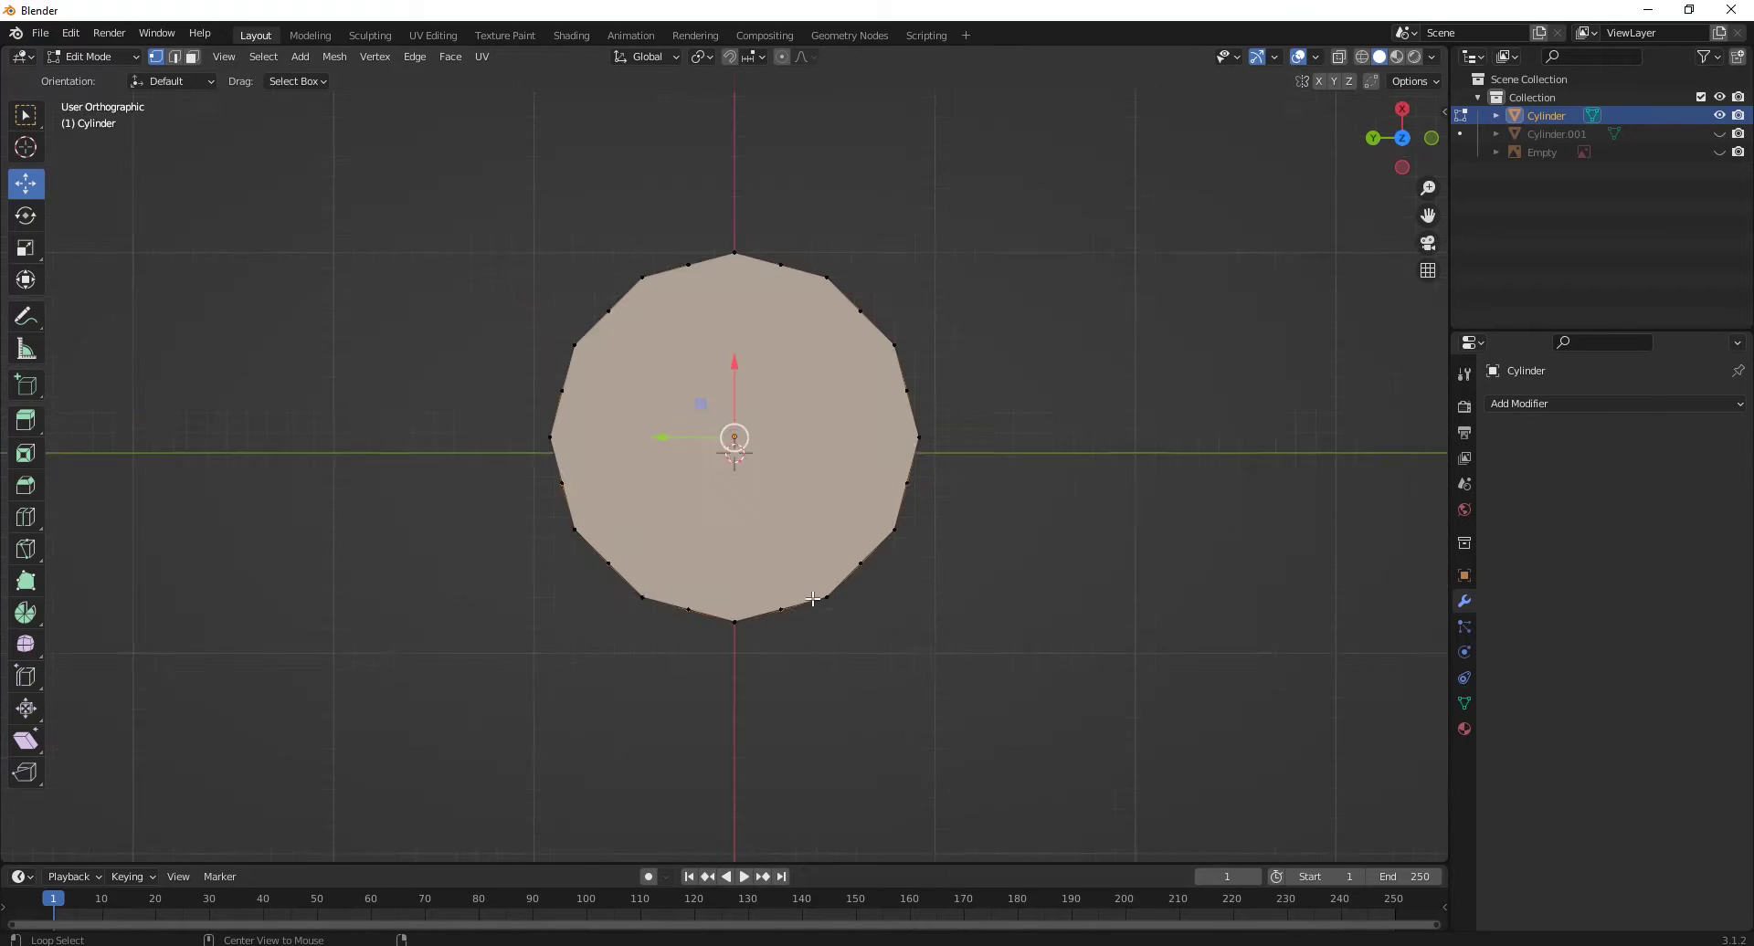
click(993, 524)
middle_drag(932, 540, 851, 227)
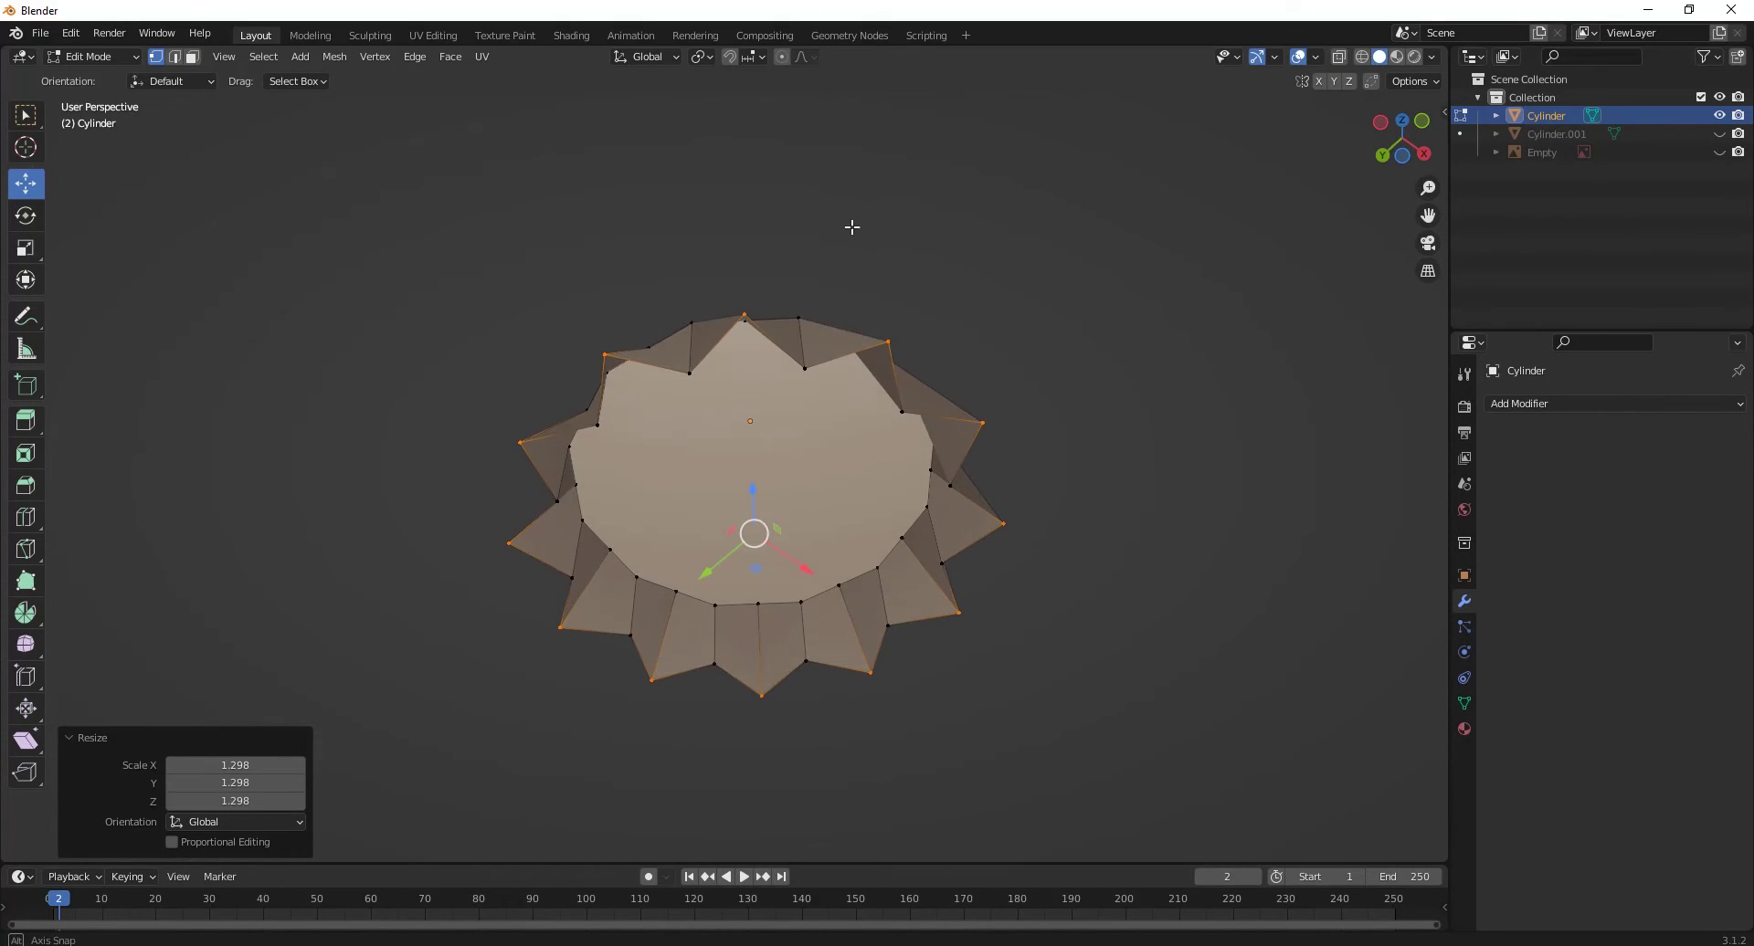
key(Escape)
Step: Scale and lift the cap's top ring, then bevel its top edge
middle_drag(856, 493, 845, 347)
drag(494, 412, 1039, 502)
key(ctrl+KP_7)
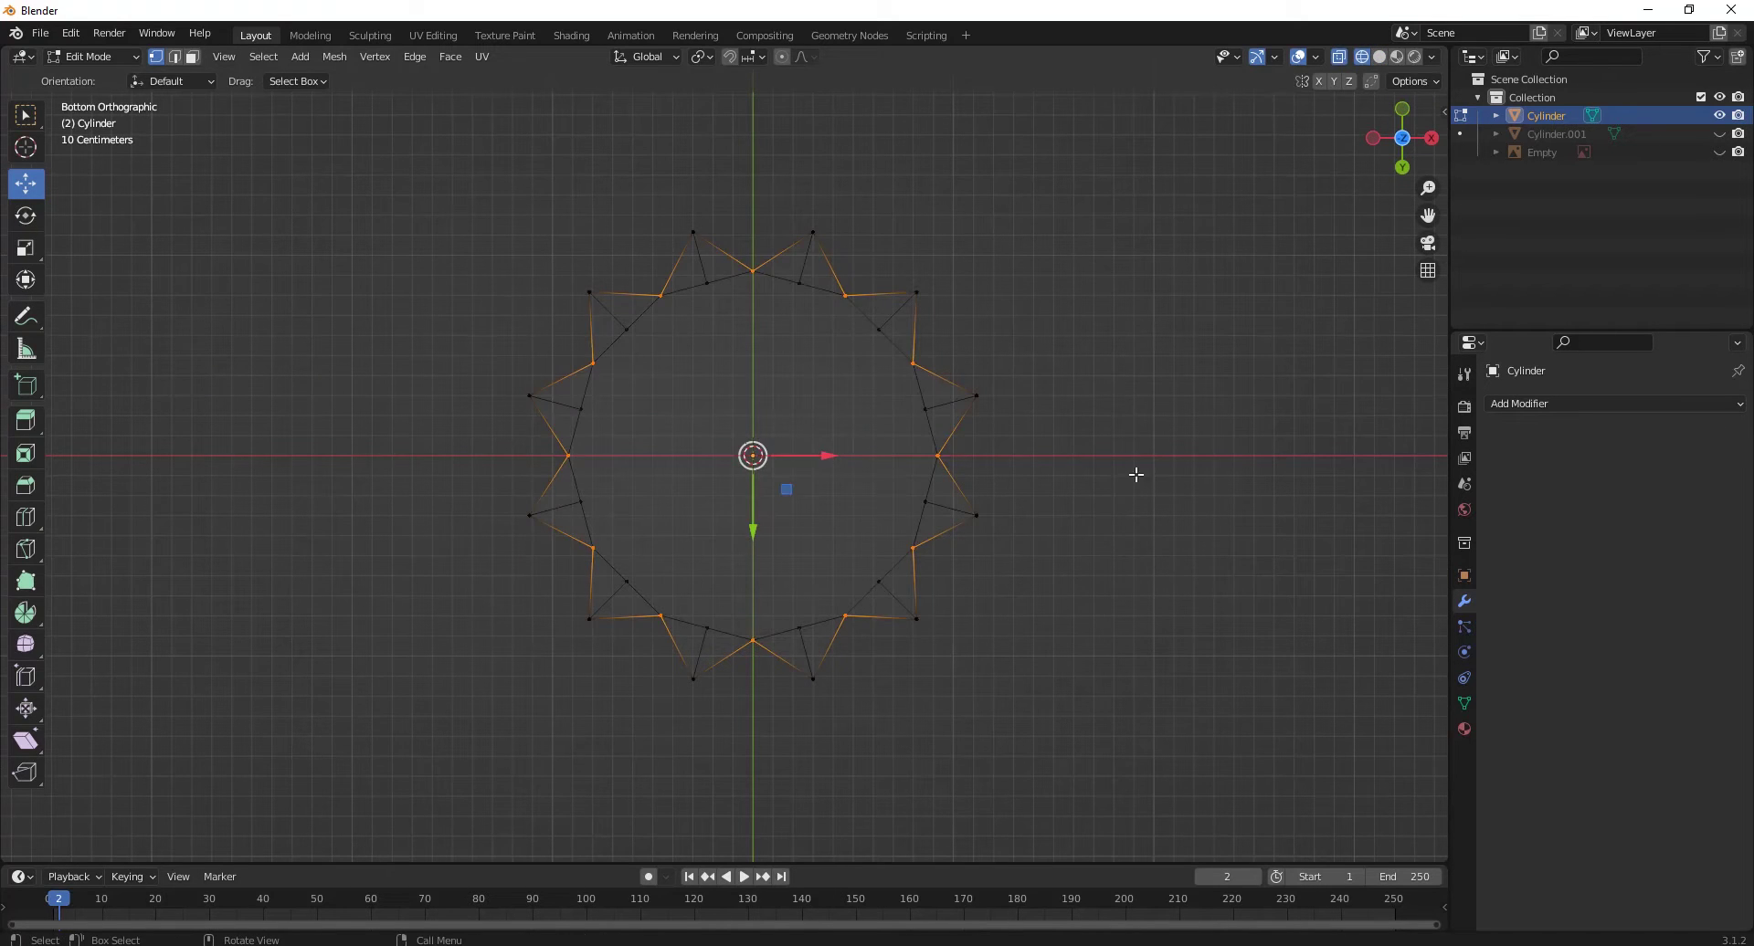
click(1094, 466)
middle_drag(1093, 467, 755, 394)
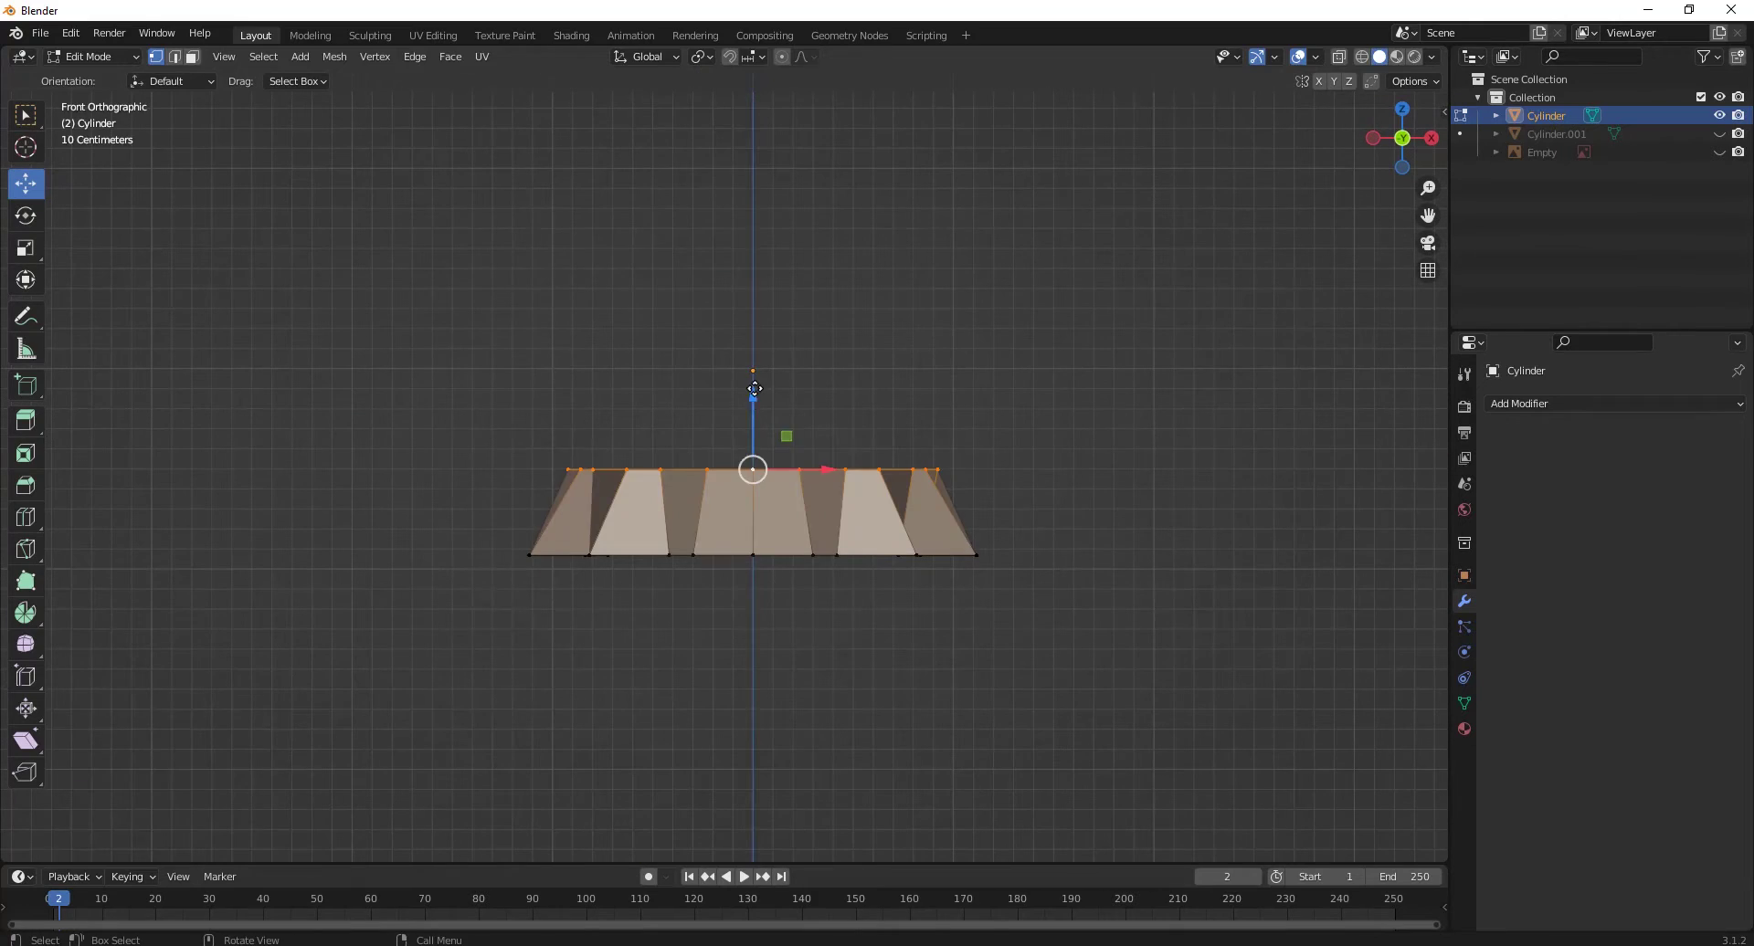
drag(753, 384, 753, 352)
click(1117, 572)
middle_drag(1117, 572, 795, 614)
Step: Lower the cap's top ring slightly and return to Object Mode
key(alt+a)
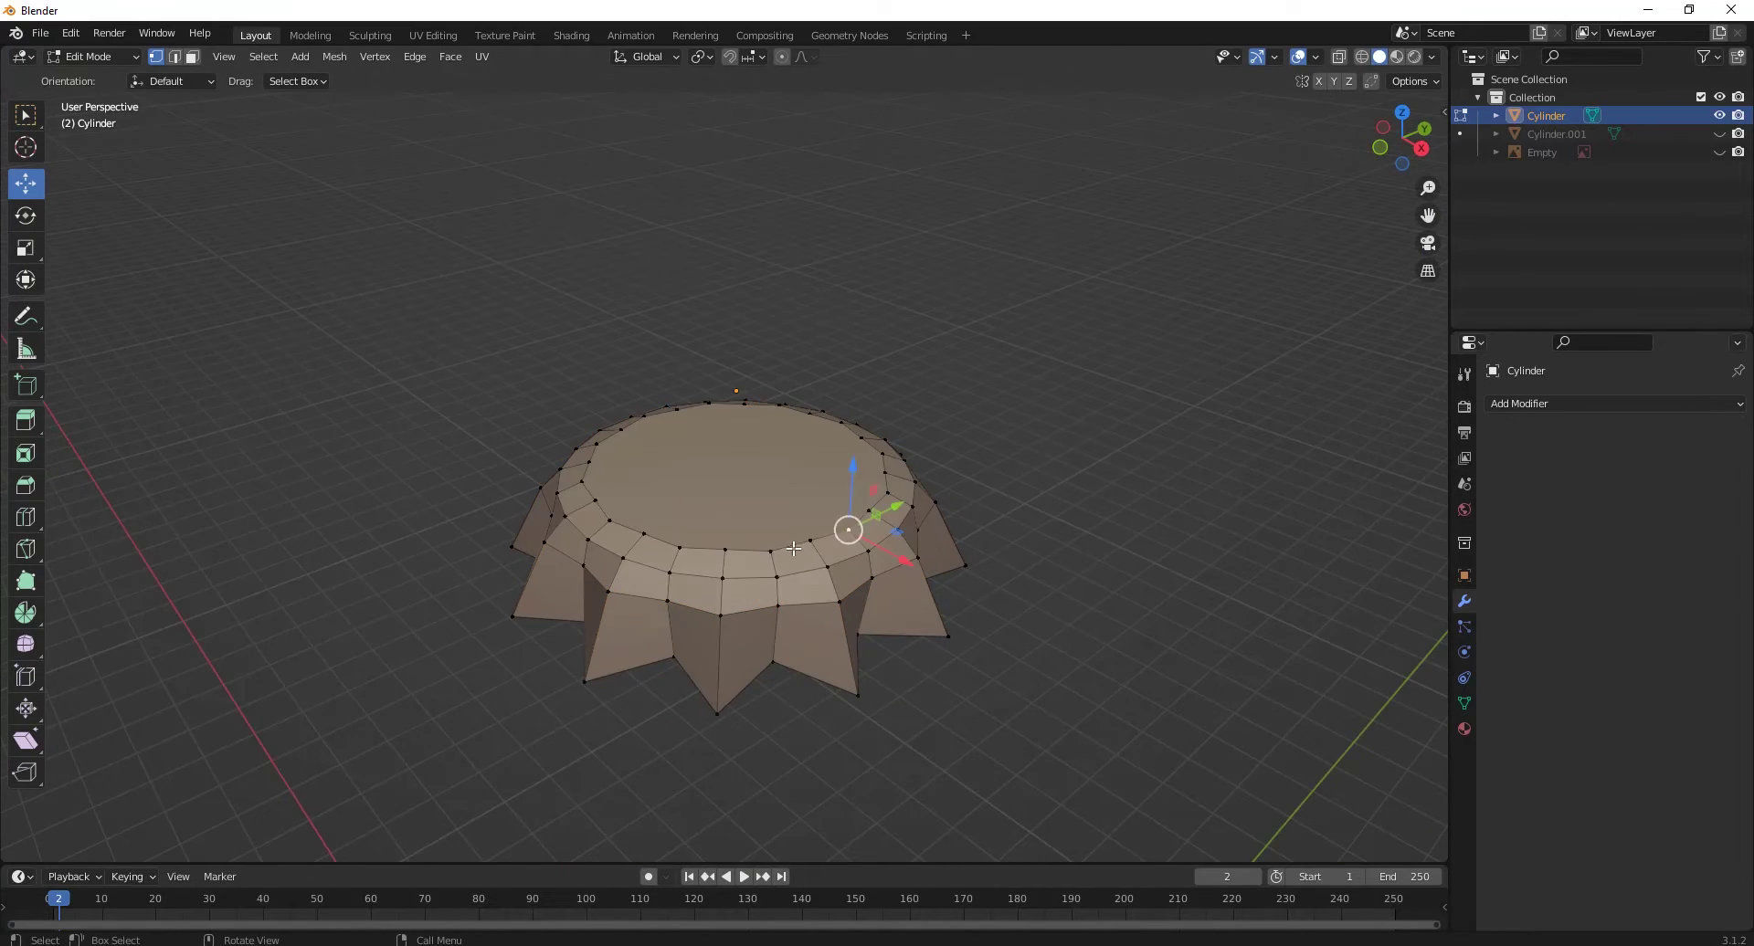
drag(736, 406, 1069, 540)
key(alt+a)
middle_drag(1049, 540, 696, 579)
scroll(696, 579, down, 3)
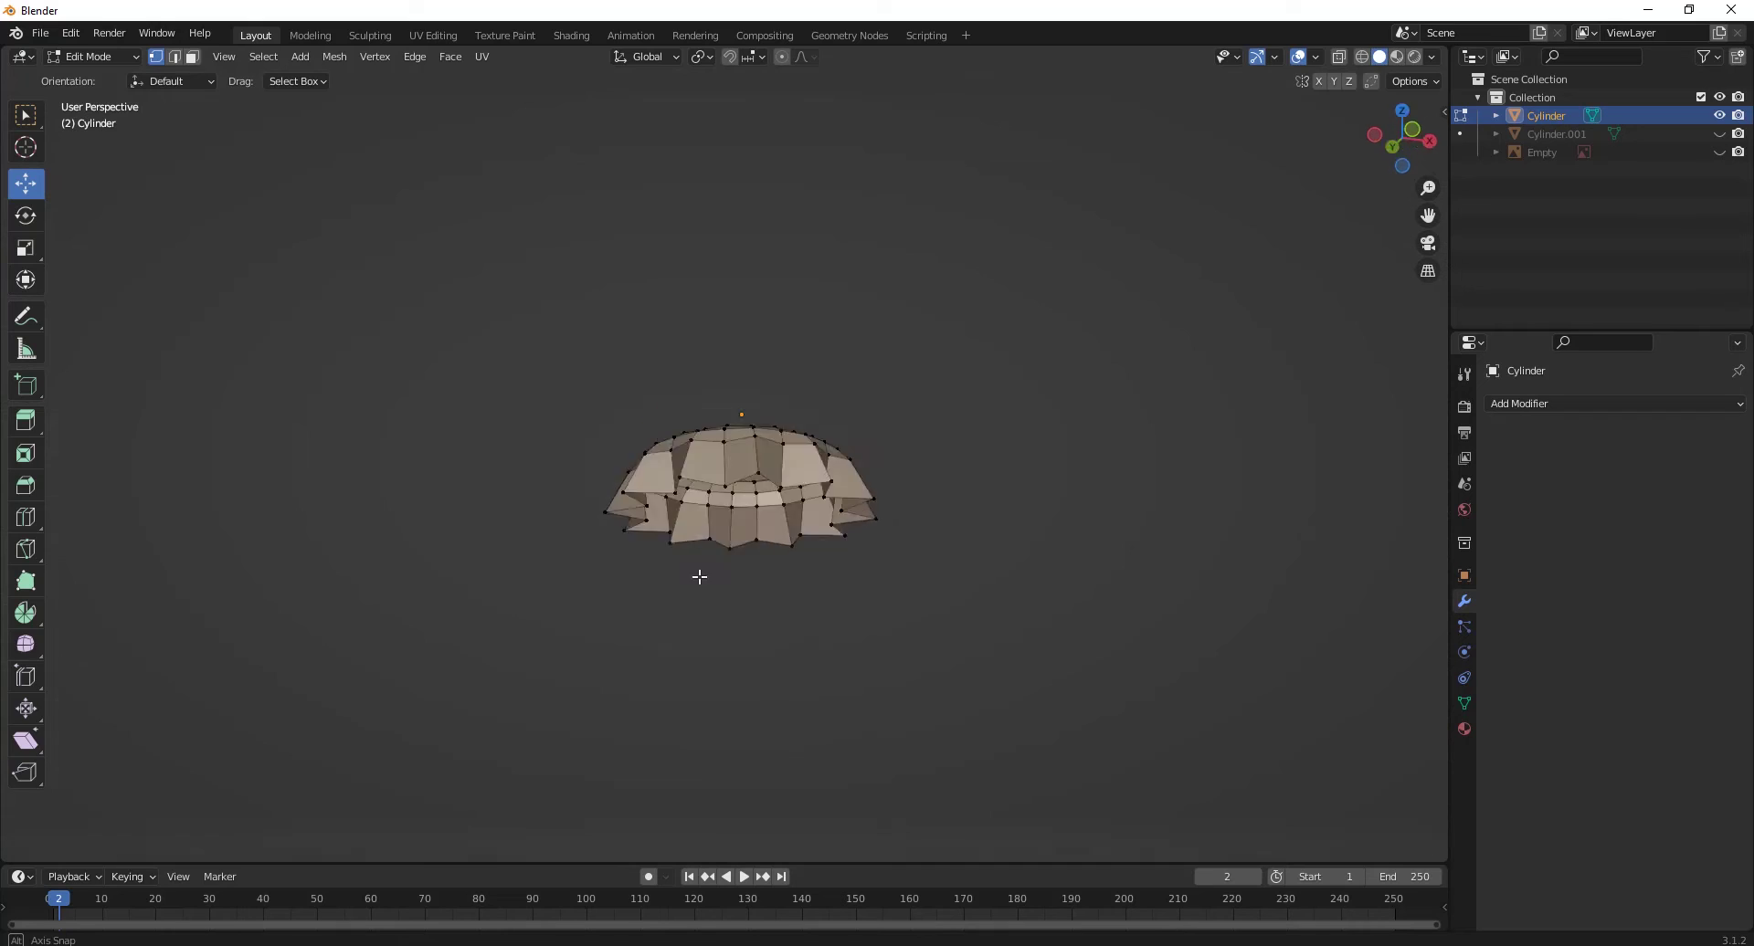
key(Tab)
Step: Set the cap's origin to geometry and add a level-1 Subdivision modifier
click(277, 56)
click(464, 115)
key(ctrl+1)
middle_drag(876, 583, 867, 438)
key(Tab)
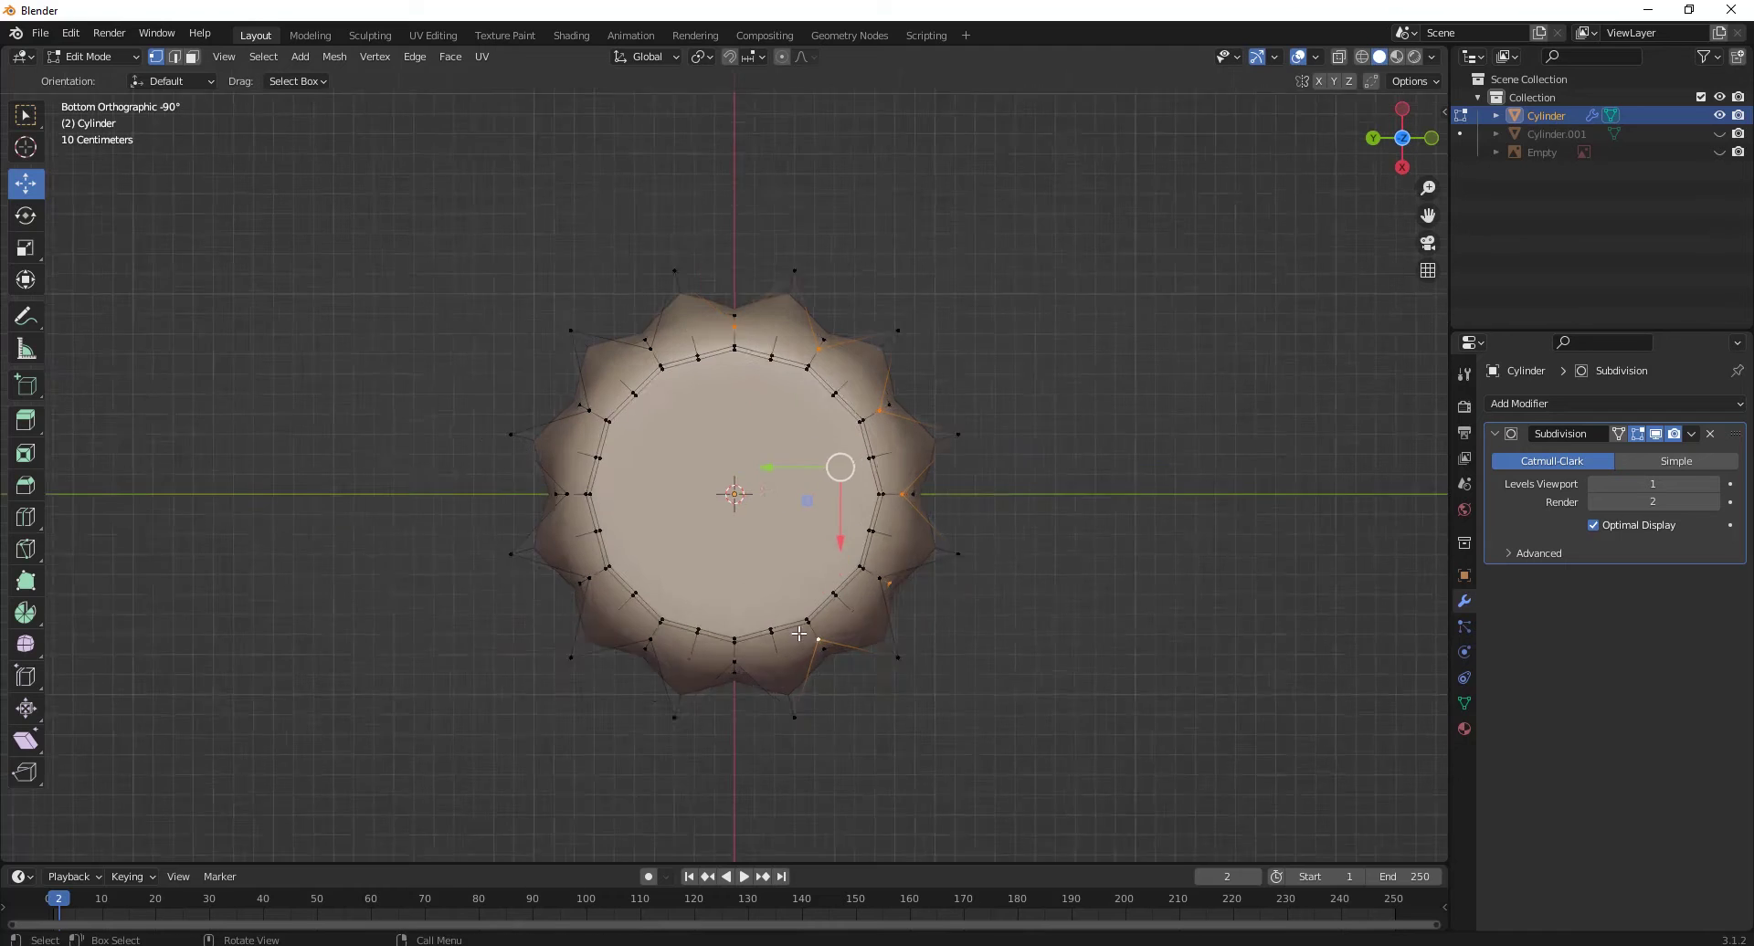
Step: Shrink the cap's underside rim vertices to 0.929
scroll(959, 627, up, 3)
drag(1025, 658, 960, 627)
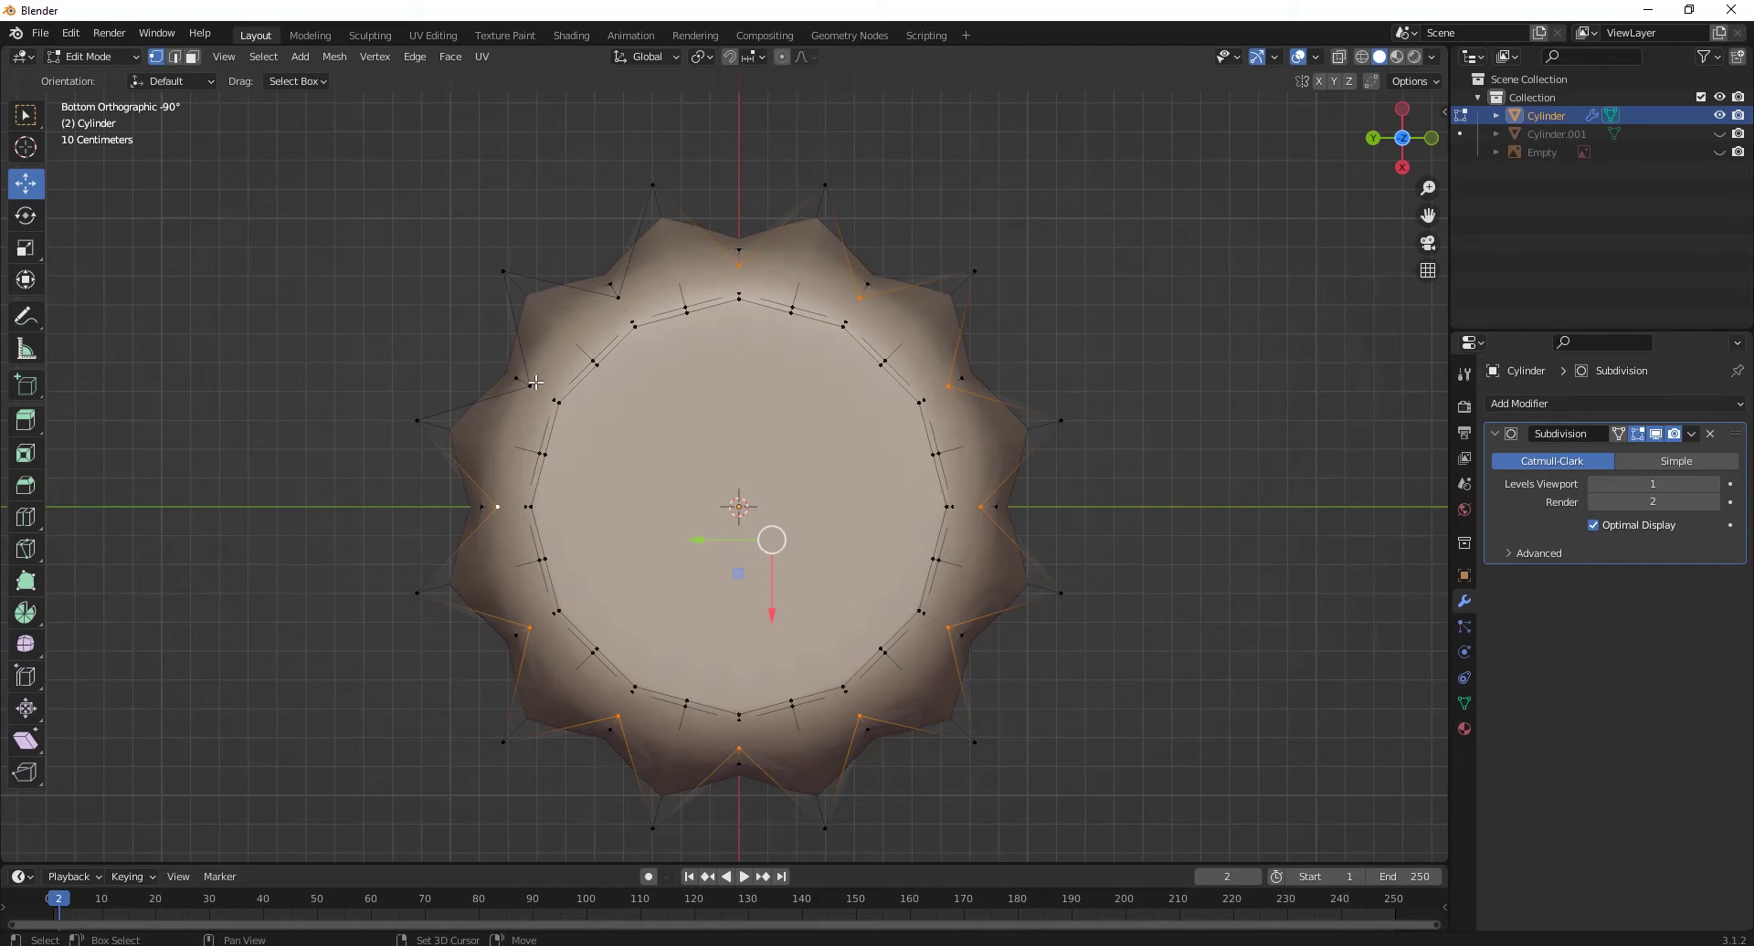
middle_drag(745, 397, 996, 548)
key(s)
click(941, 615)
mouse_move(940, 615)
middle_down()
mouse_move(799, 610)
mouse_move(1089, 512)
mouse_move(1033, 735)
mouse_move(928, 631)
middle_up()
Step: Apply the Subdivision modifier, then add and apply a Solidify modifier
key(Tab)
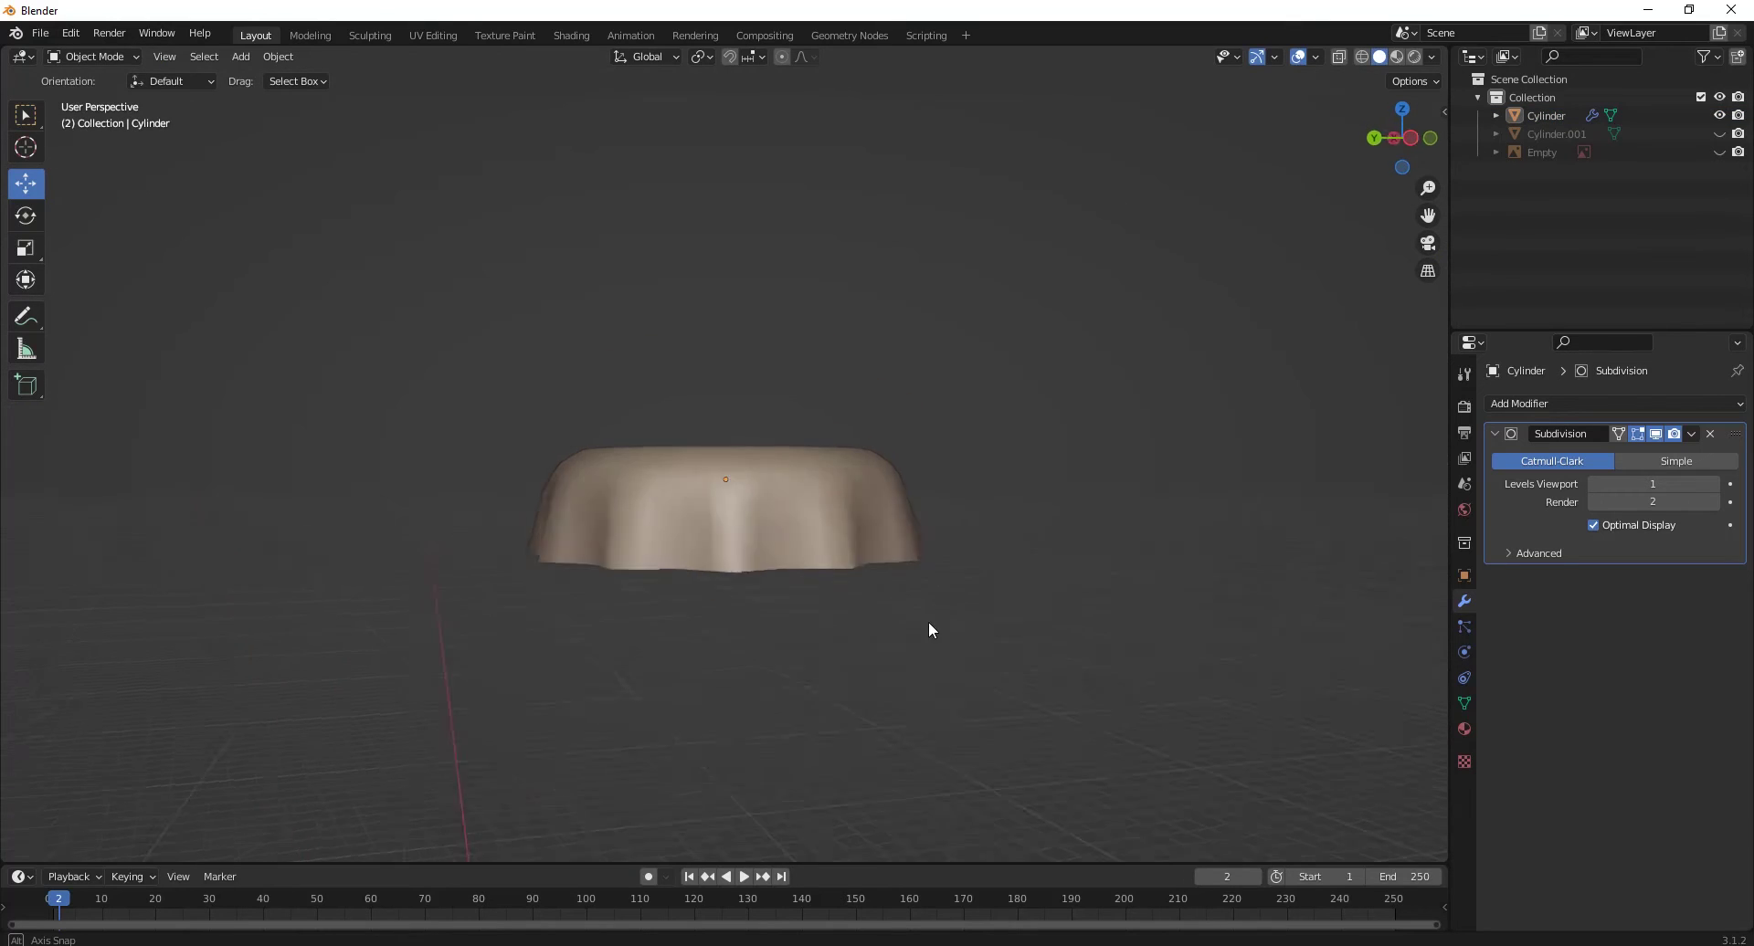
click(1611, 454)
click(1548, 407)
click(1403, 754)
middle_drag(865, 458, 868, 512)
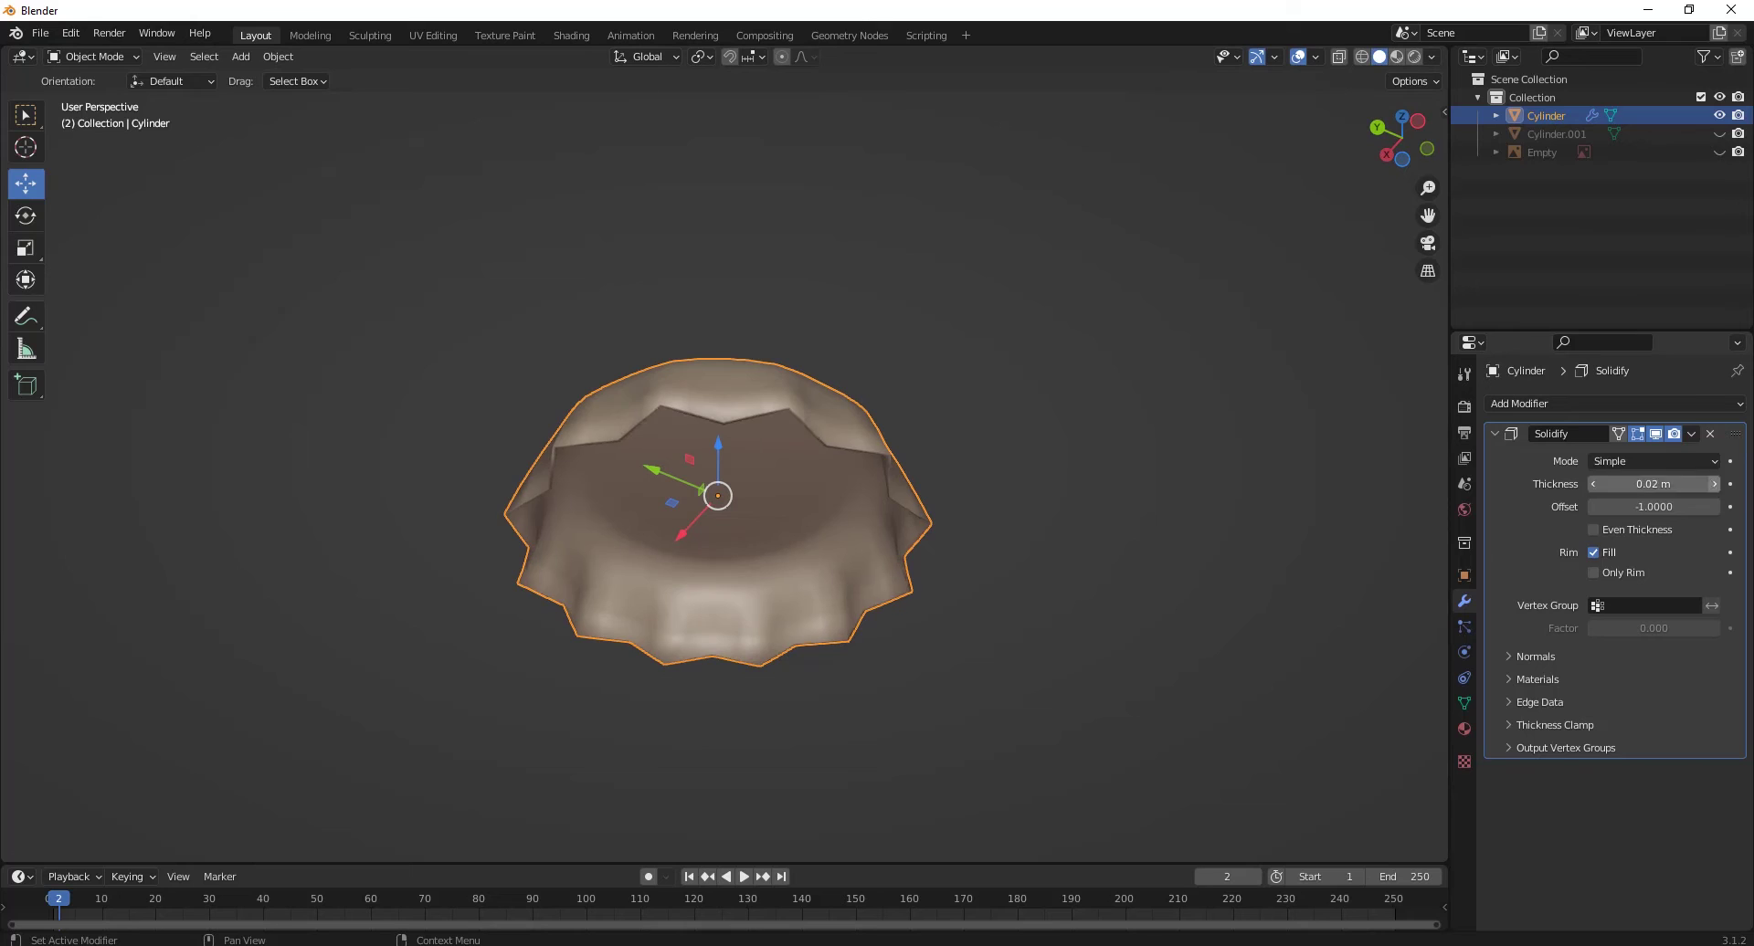
click(1612, 454)
Step: Add an edge loop near the cap's rim and slide it into place
key(Tab)
scroll(714, 508, up, 2)
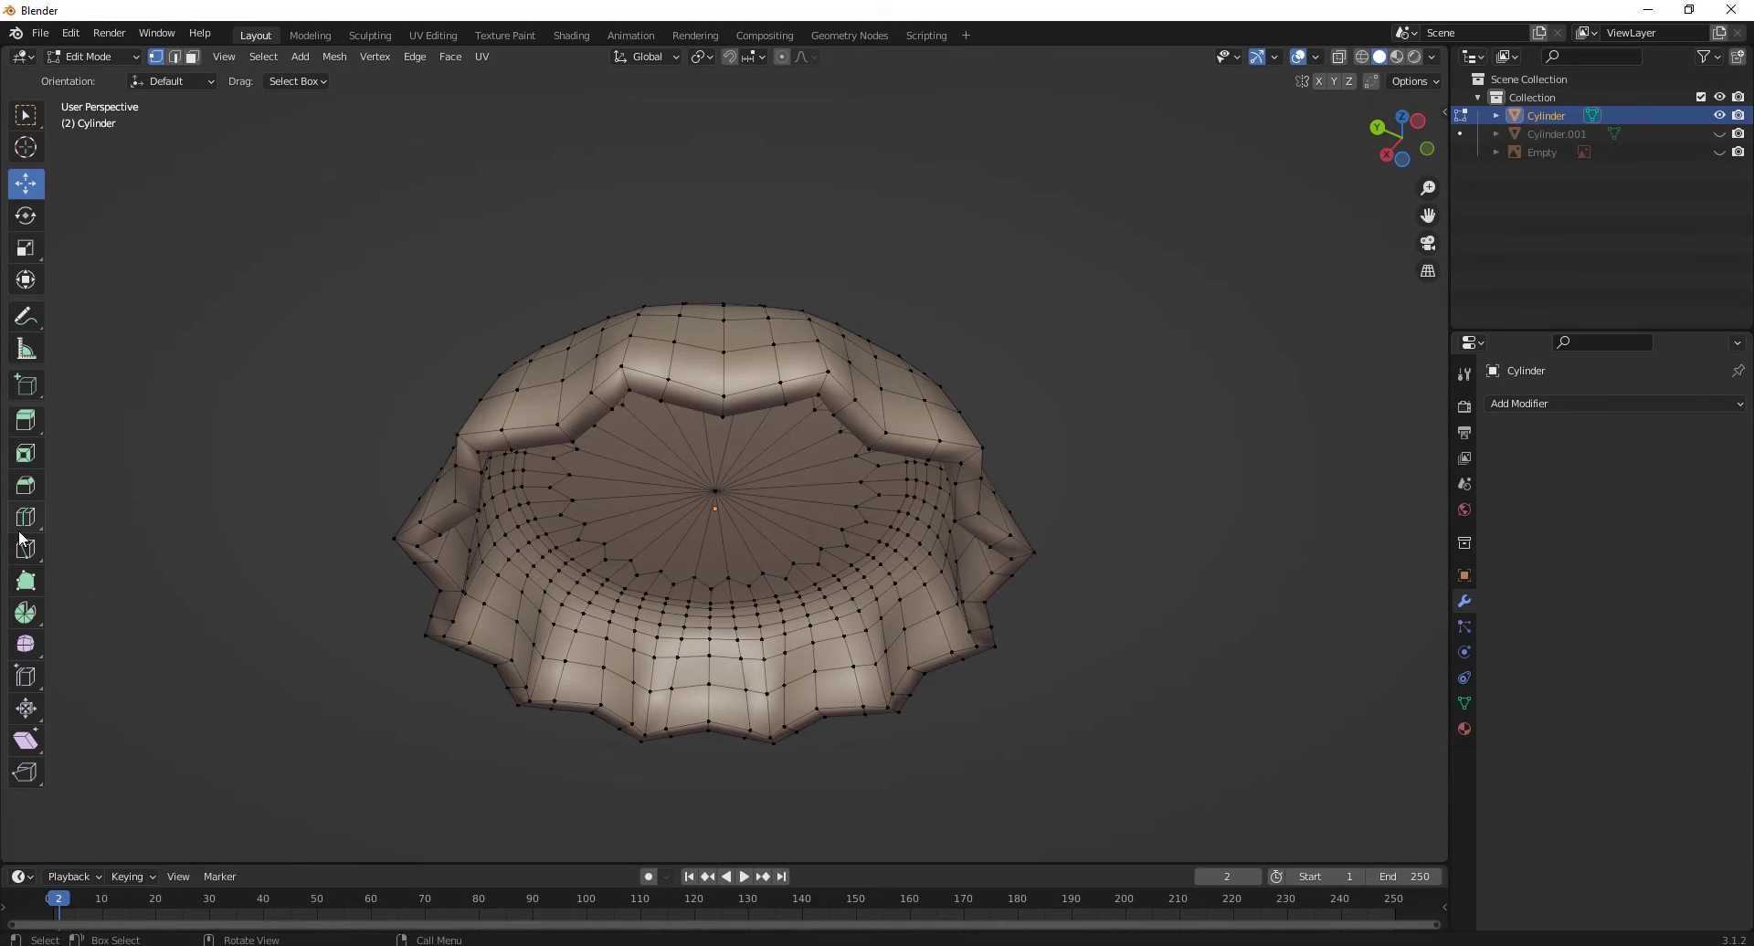
drag(554, 426, 505, 407)
middle_drag(504, 406, 499, 381)
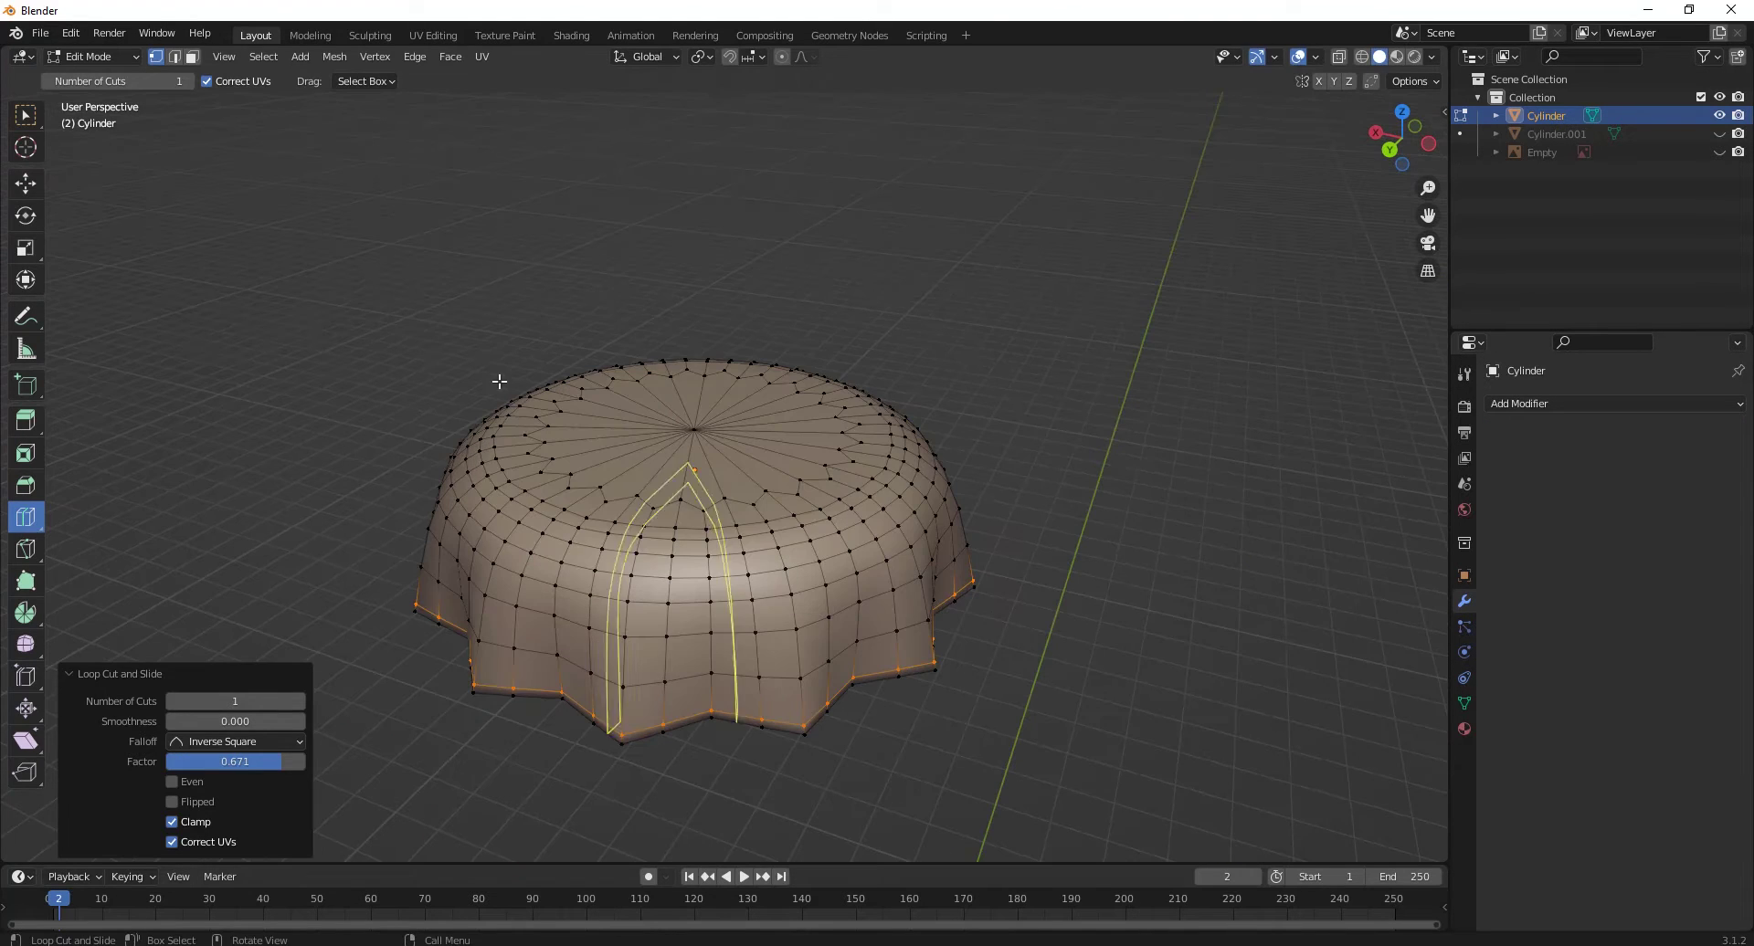
key(Tab)
scroll(737, 429, down, 3)
middle_drag(737, 429, 766, 601)
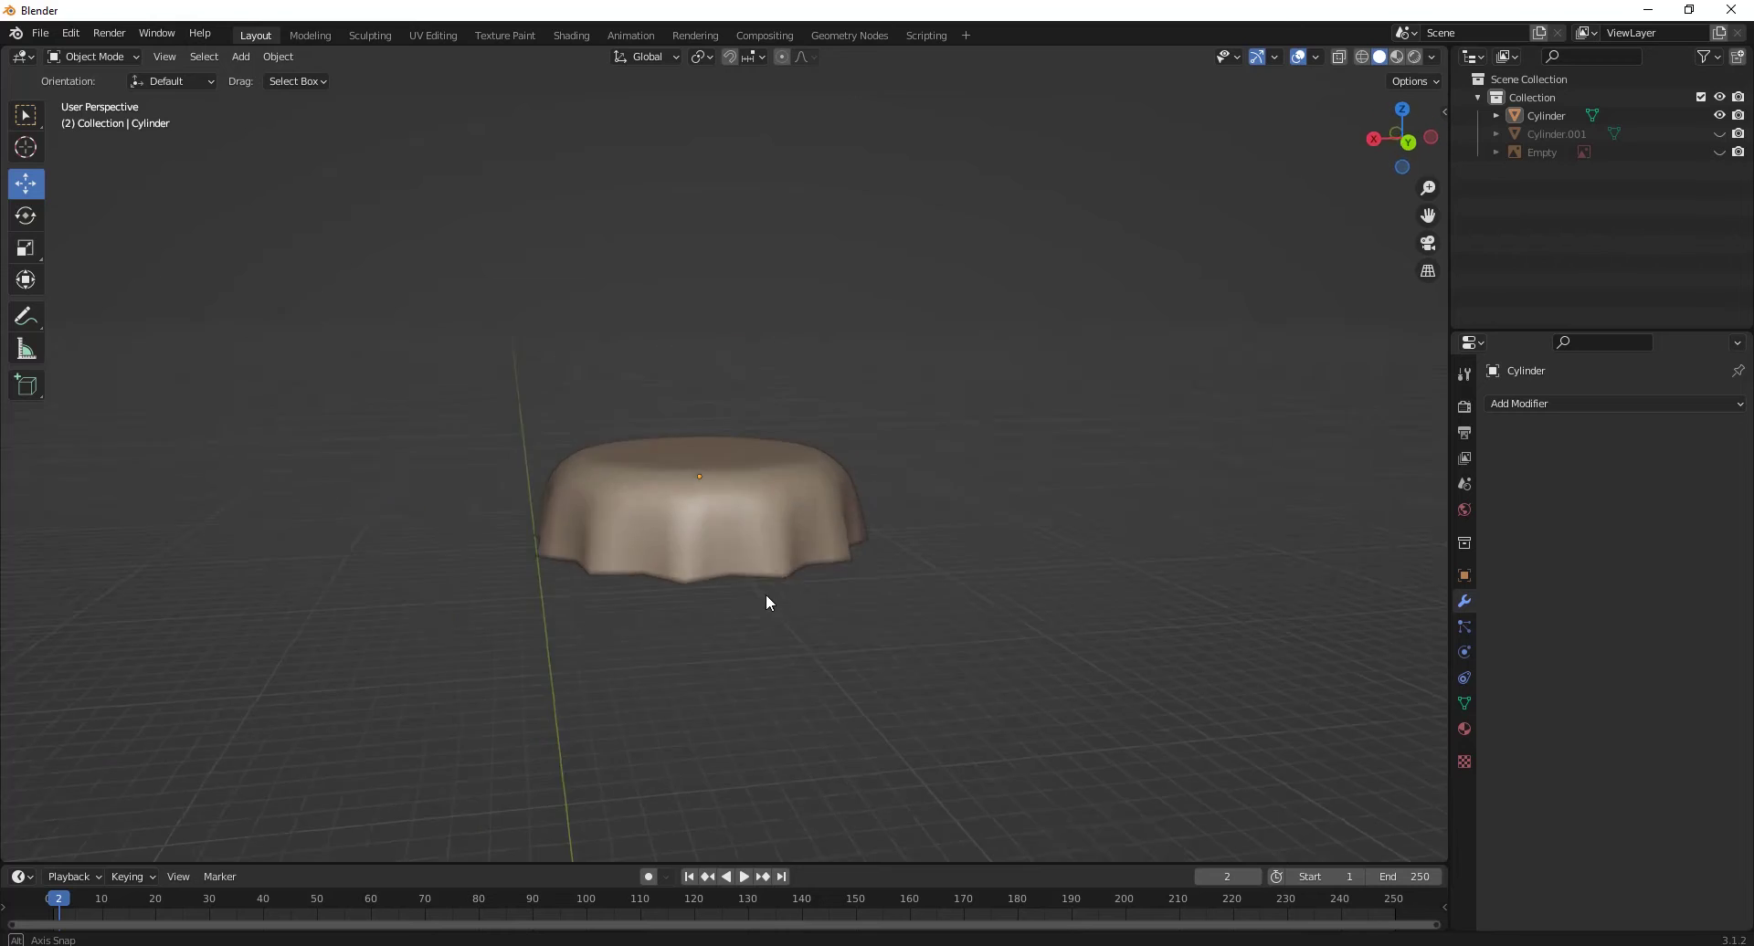
Step: Unhide the bottle and move the cap along Z onto the bottle neck
click(1720, 133)
click(758, 473)
key(KP_3)
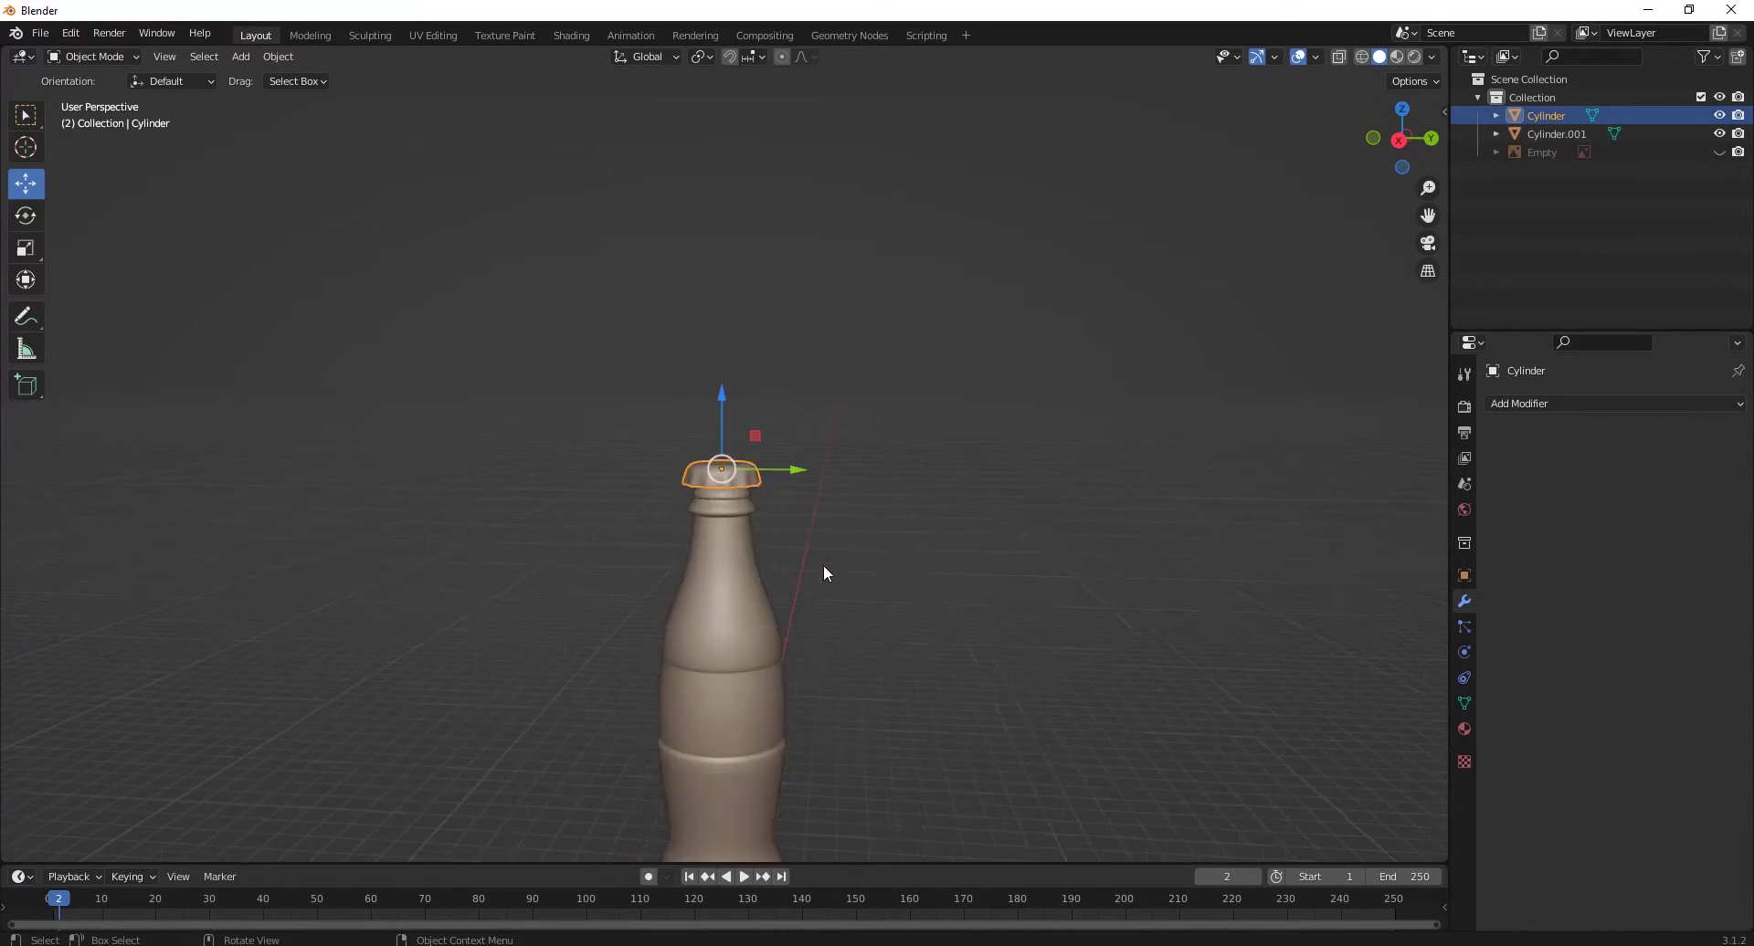
scroll(824, 564, up, 2)
key(g)
key(z)
click(846, 640)
Step: Cancel a trial rescale and inspect the capped bottle from the front
scroll(846, 640, up, 3)
key(s)
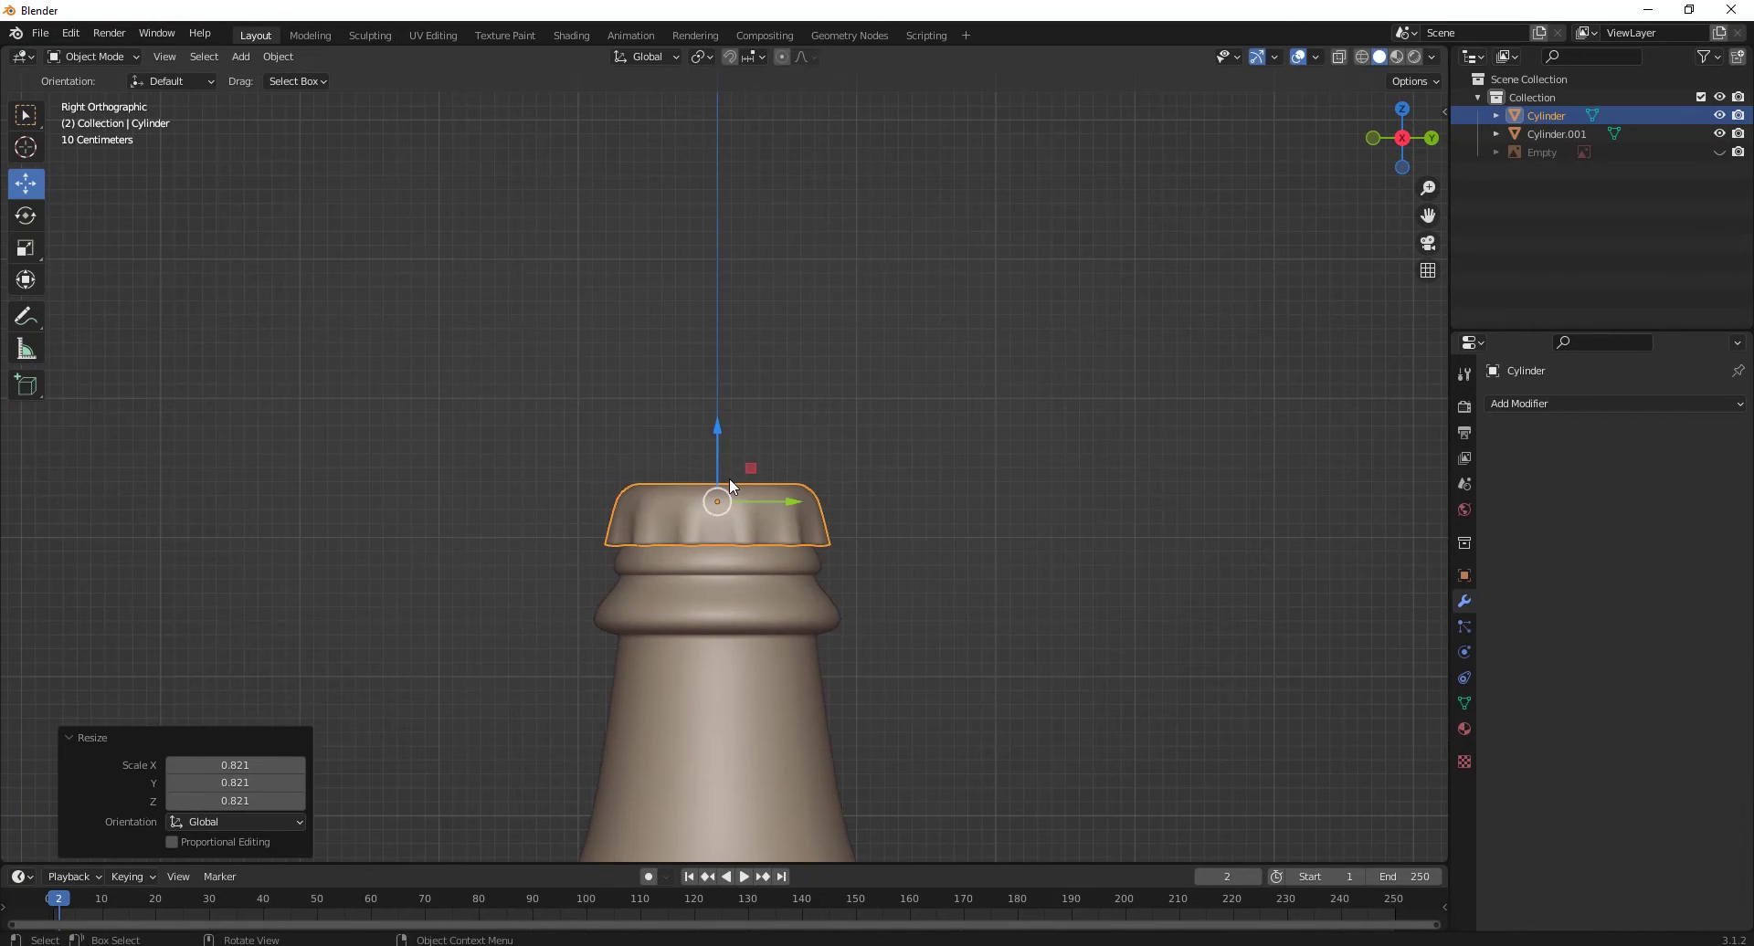
right_click(978, 614)
scroll(765, 584, down, 3)
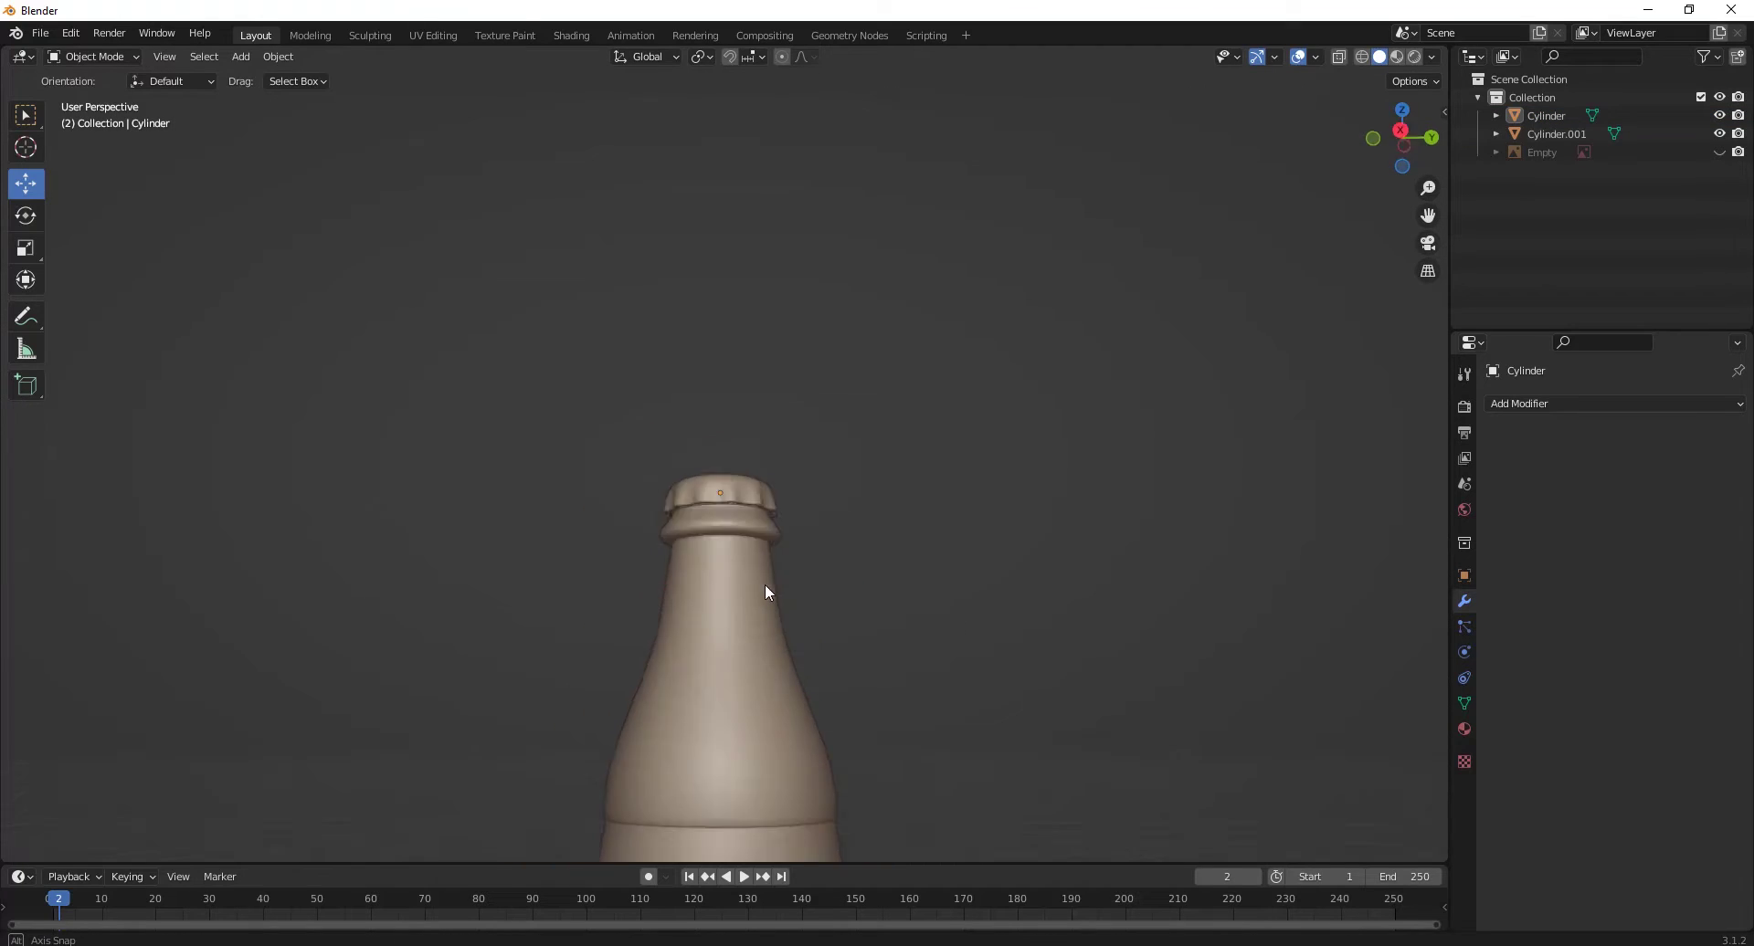
click(950, 573)
key(KP_1)
scroll(773, 561, up, 3)
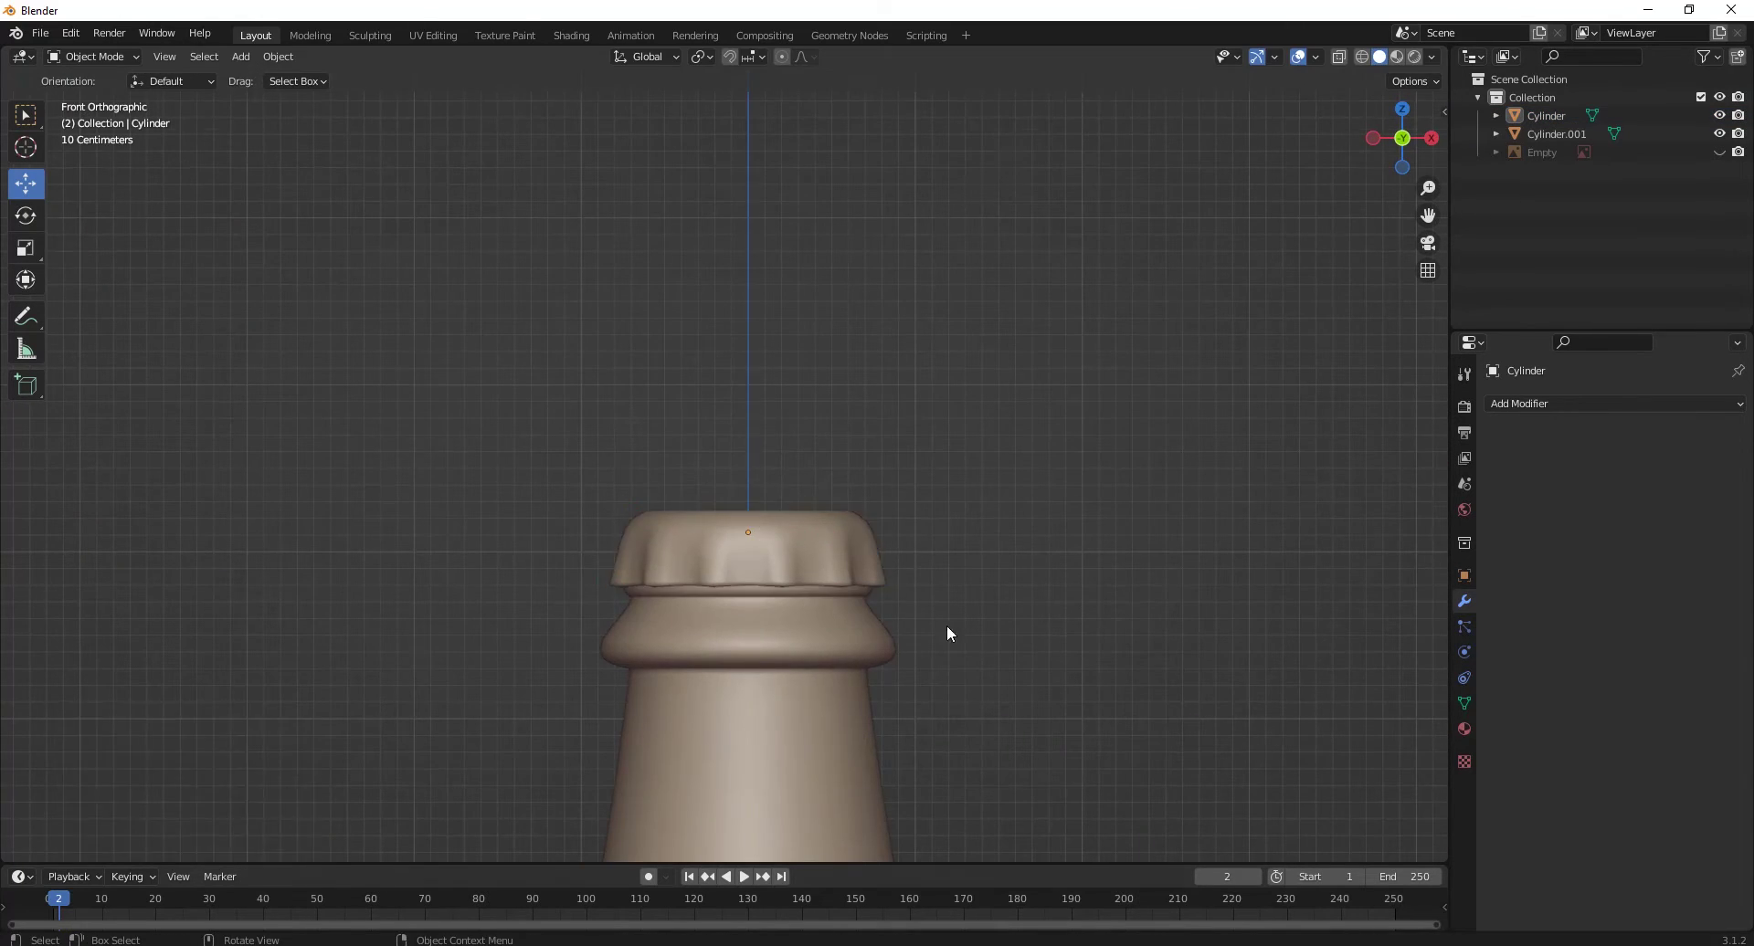
scroll(946, 634, down, 3)
middle_drag(818, 694, 776, 548)
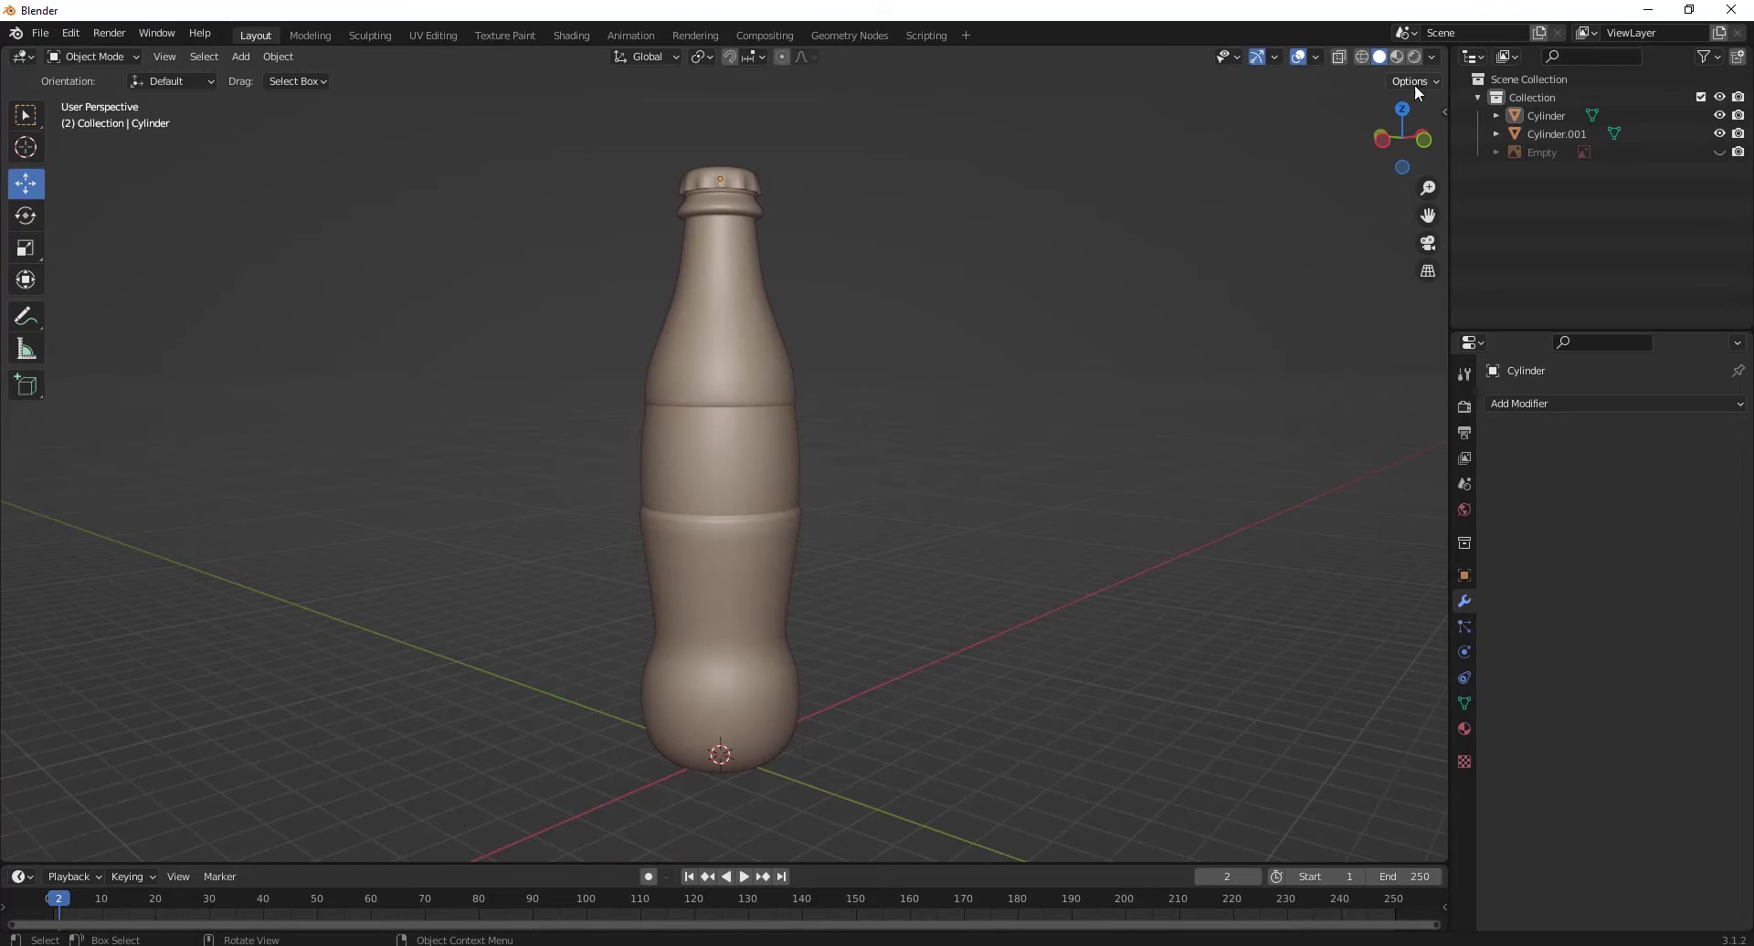
middle_drag(803, 456, 725, 513)
Step: Select the middle band of faces on the bottle body in face mode
click(726, 512)
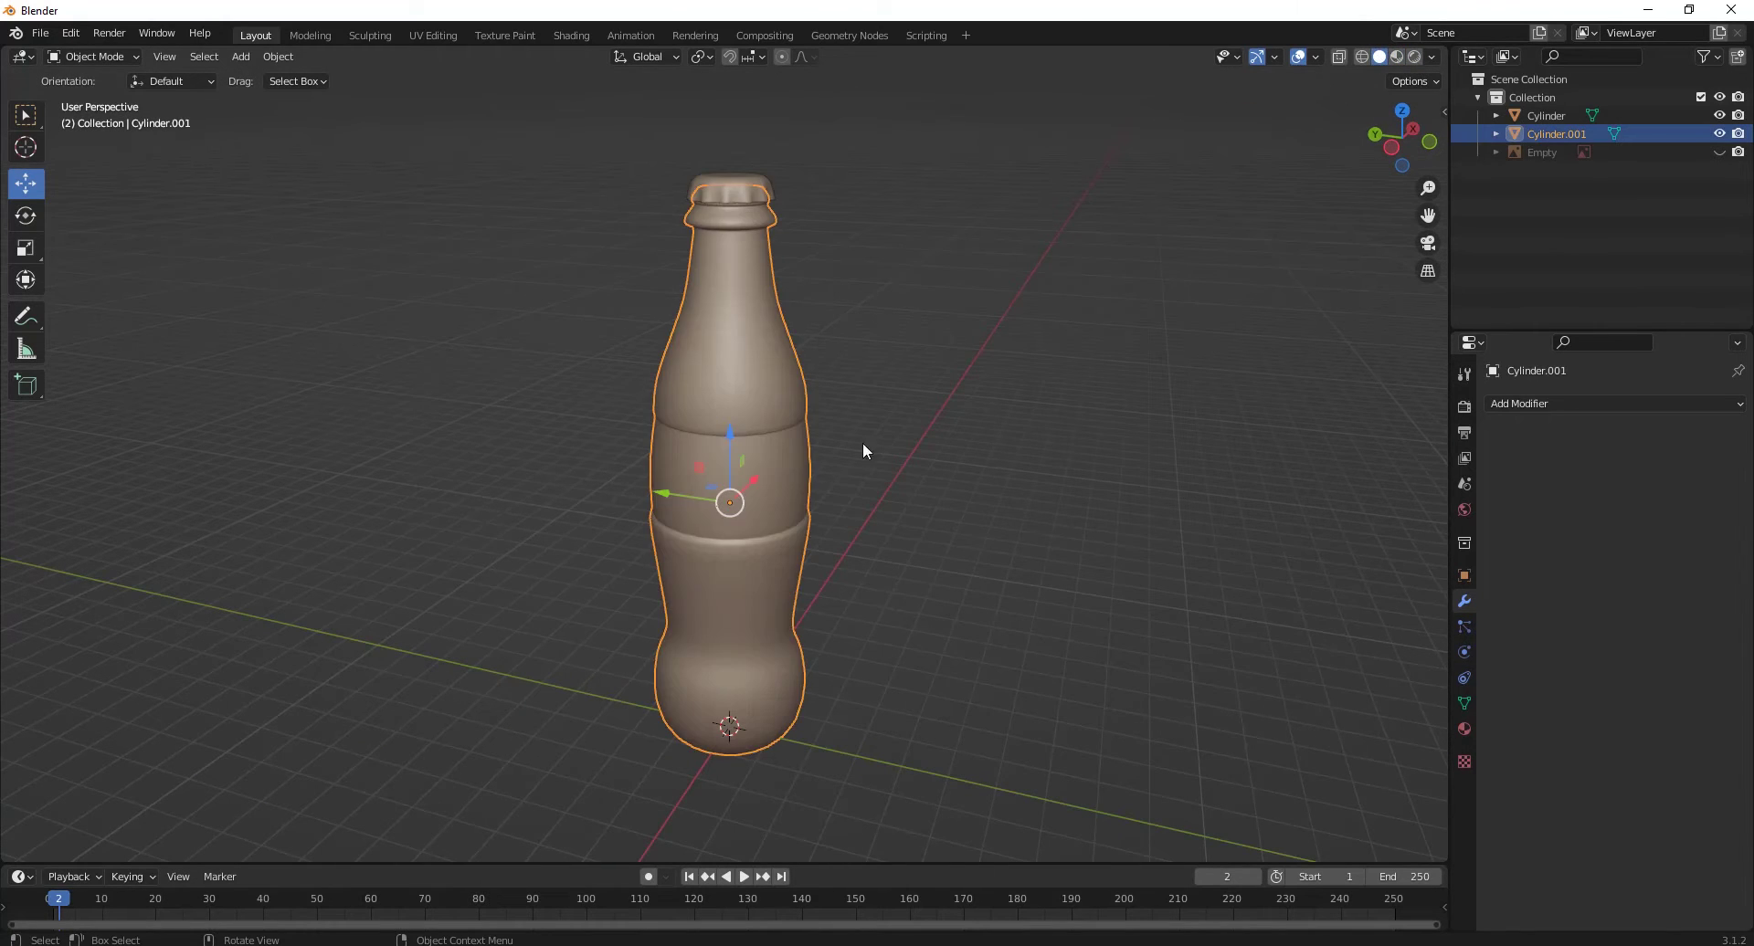
key(Tab)
key(ctrl+KP_3)
scroll(606, 365, up, 4)
key(3)
key(alt+z)
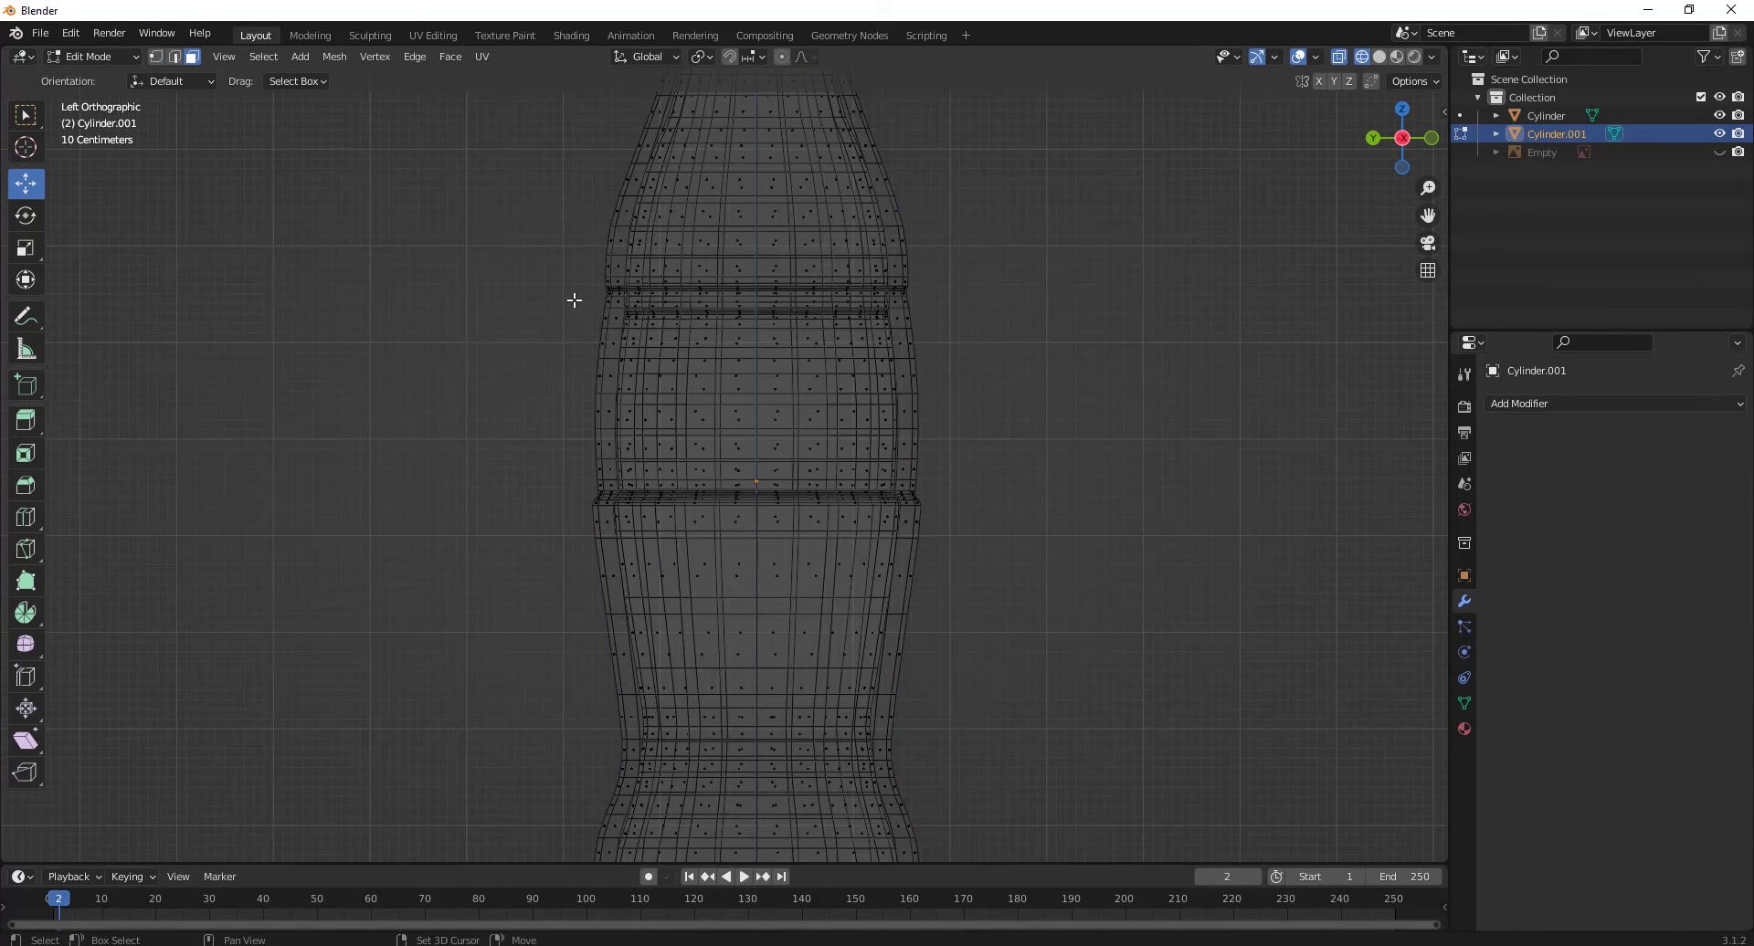
key(shift+z)
drag(571, 303, 654, 327)
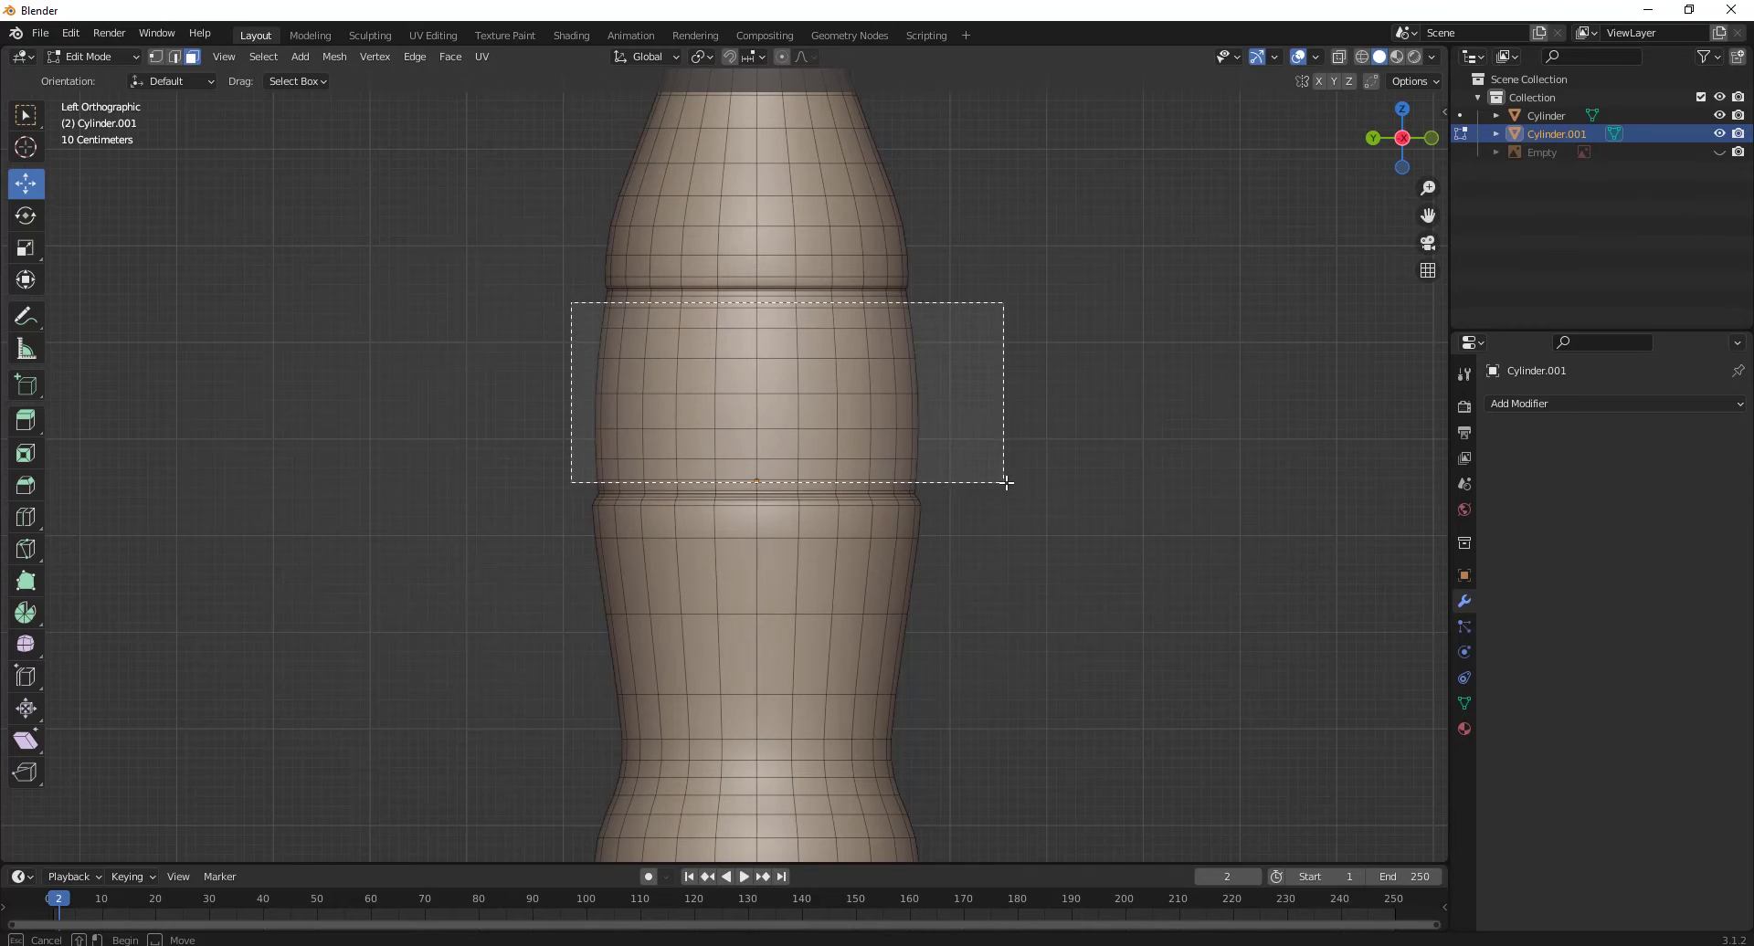
drag(1007, 482, 1050, 500)
key(alt+z)
key(alt+z)
key(alt+z)
Step: Extend the selection to the upper band and shade the selected faces smooth
drag(461, 365, 1012, 208)
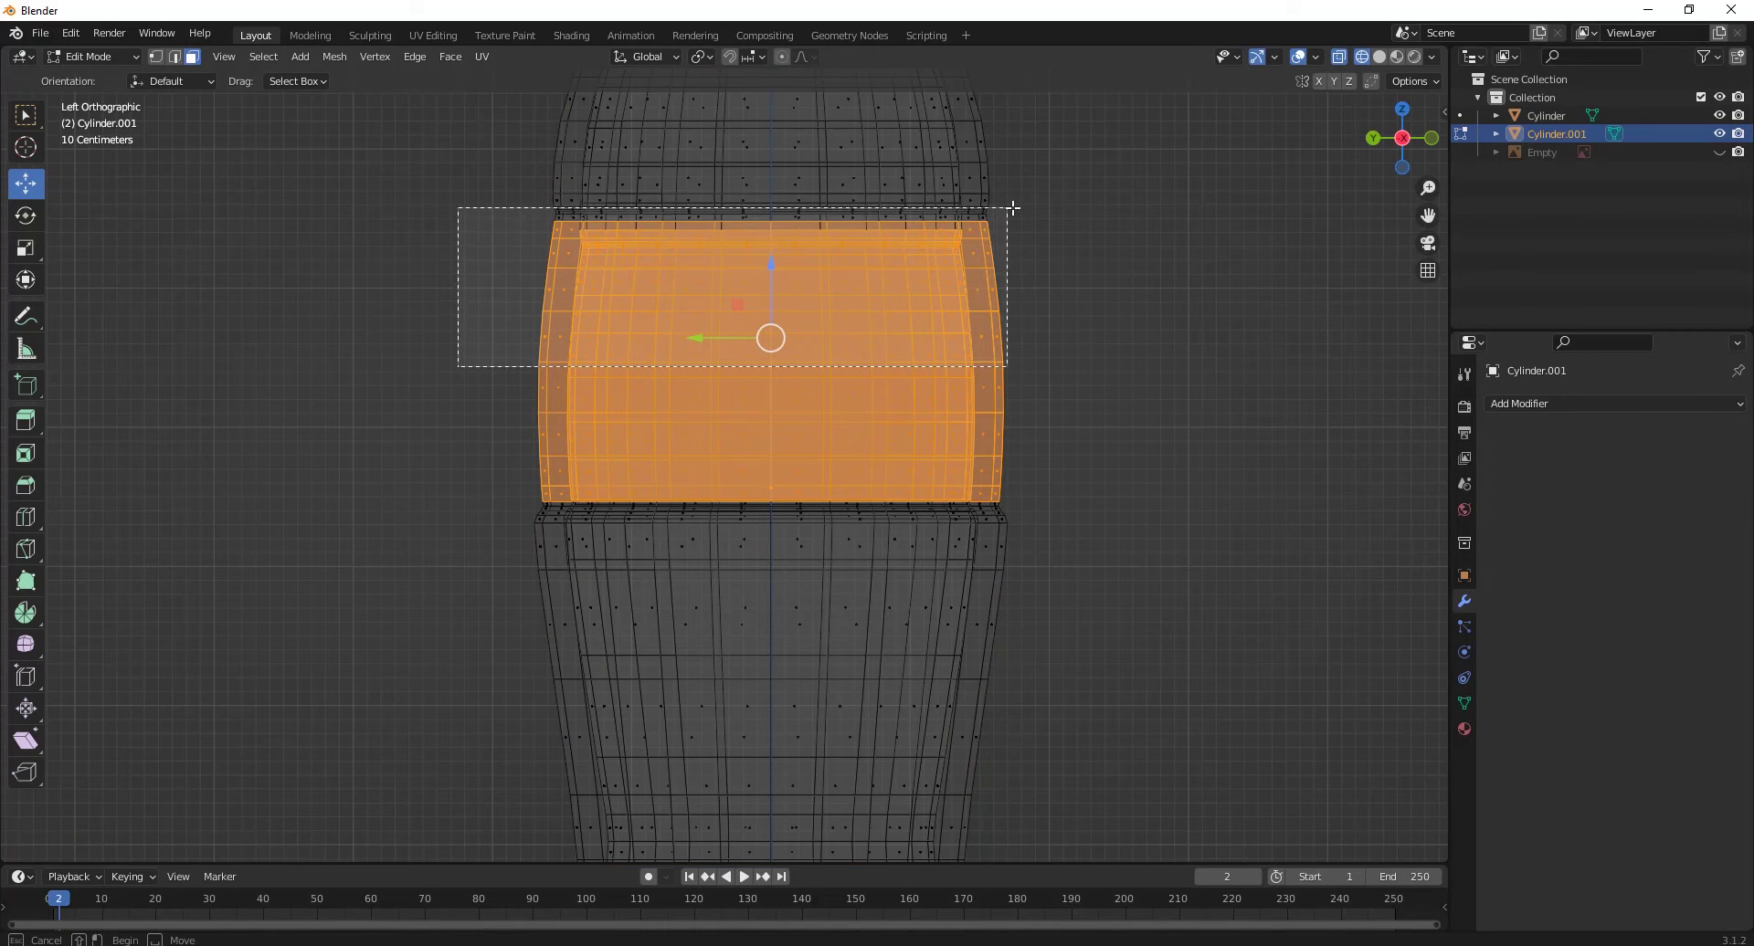
scroll(1011, 263, up, 2)
shift+drag(1312, 97, 353, 379)
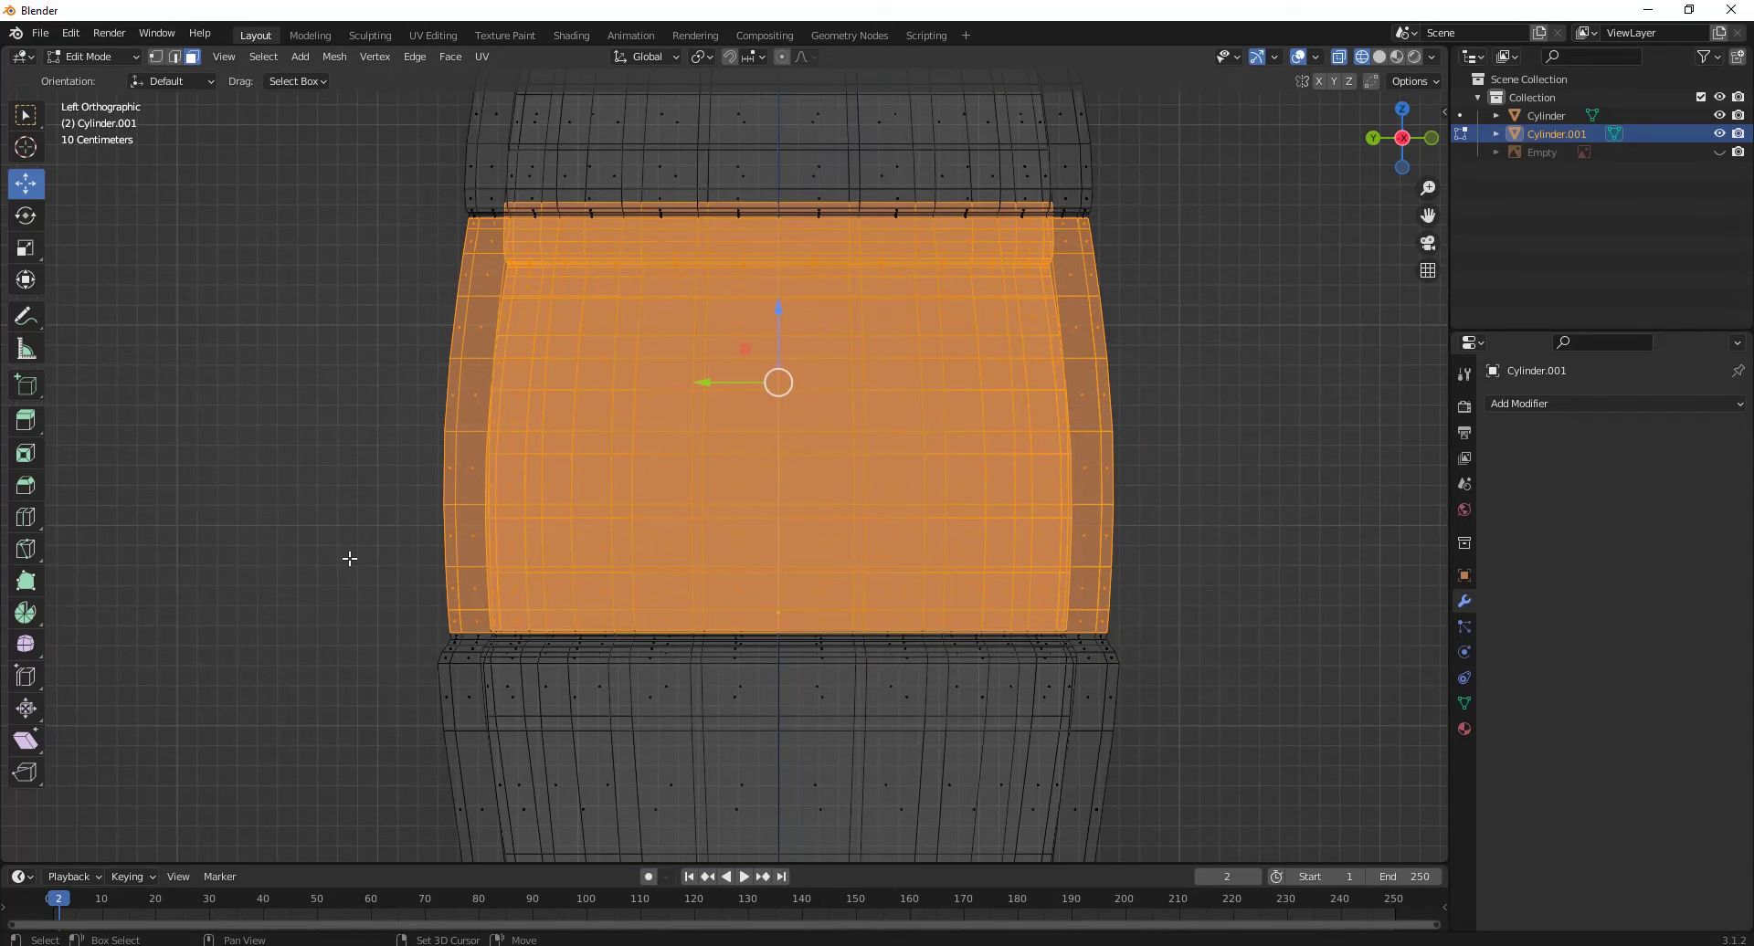
key(alt+z)
right_click(879, 381)
click(877, 383)
Step: Duplicate the selected band and separate it into a new label object
key(g)
click(909, 379)
right_click(909, 378)
click(908, 399)
key(Tab)
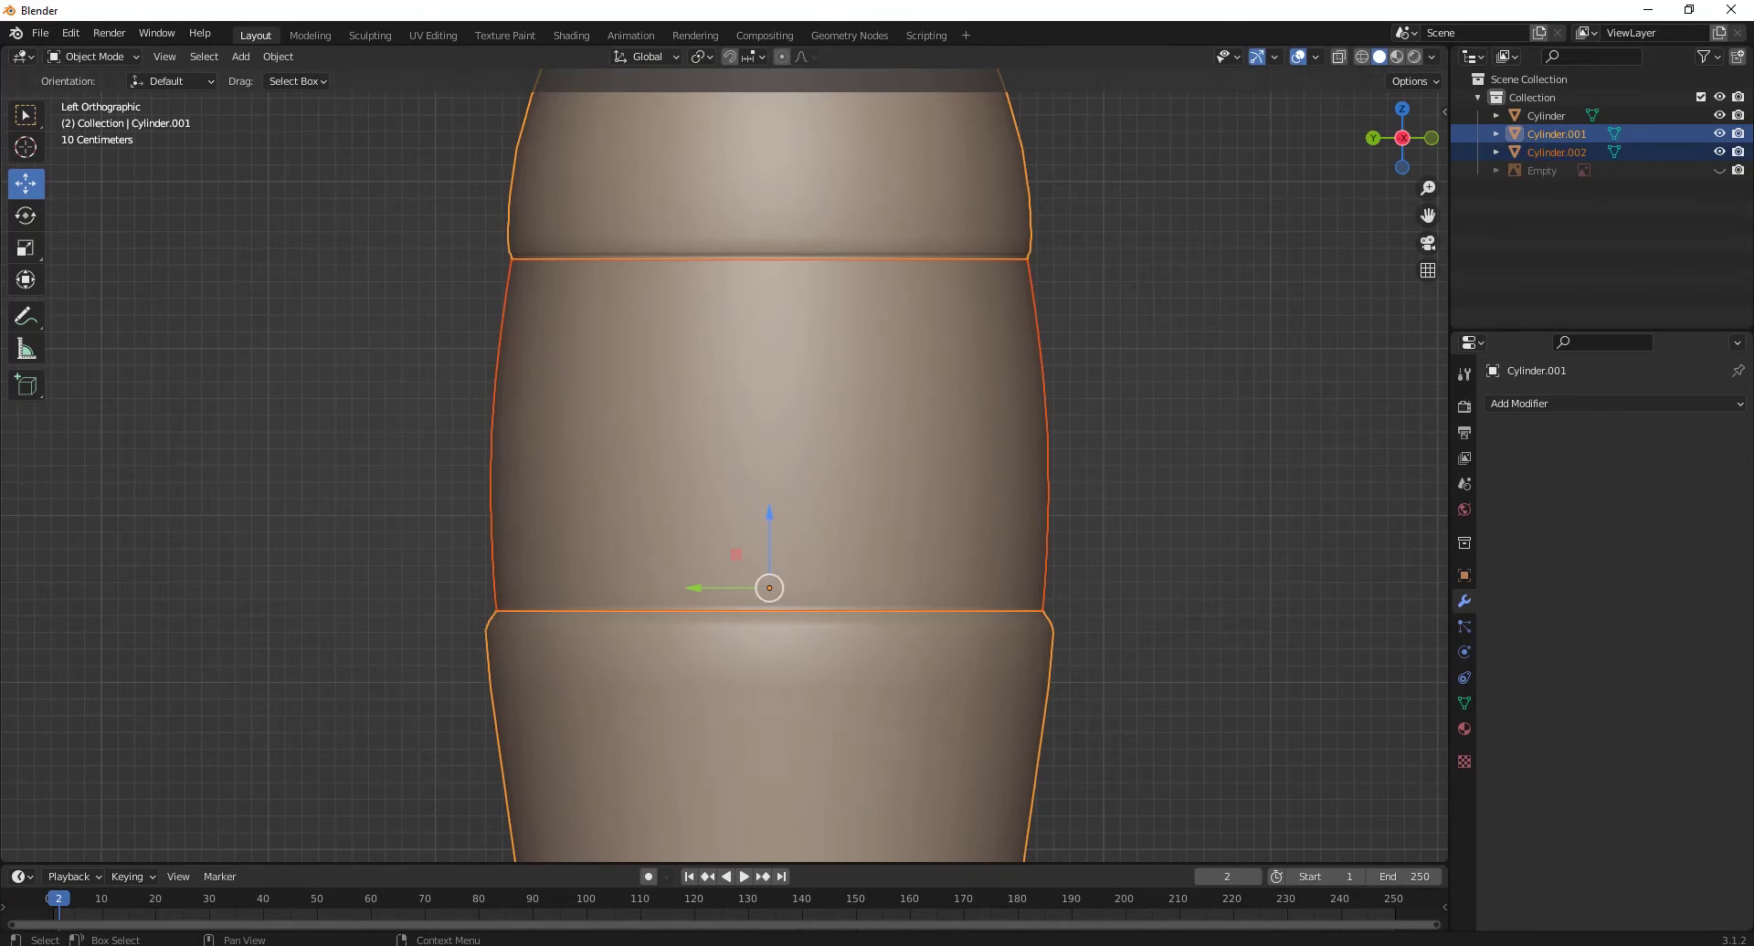
Step: Hide the bottle body, inspect the label band's geometry, then unhide the bottle
click(1721, 139)
click(697, 391)
middle_drag(698, 391, 816, 381)
key(Tab)
key(l)
key(alt+a)
key(alt+h)
Step: Scale the whole label band up slightly around the bottle
key(a)
key(ctrl+KP_1)
key(shift+z)
key(shift+z)
scroll(1021, 602, up, 3)
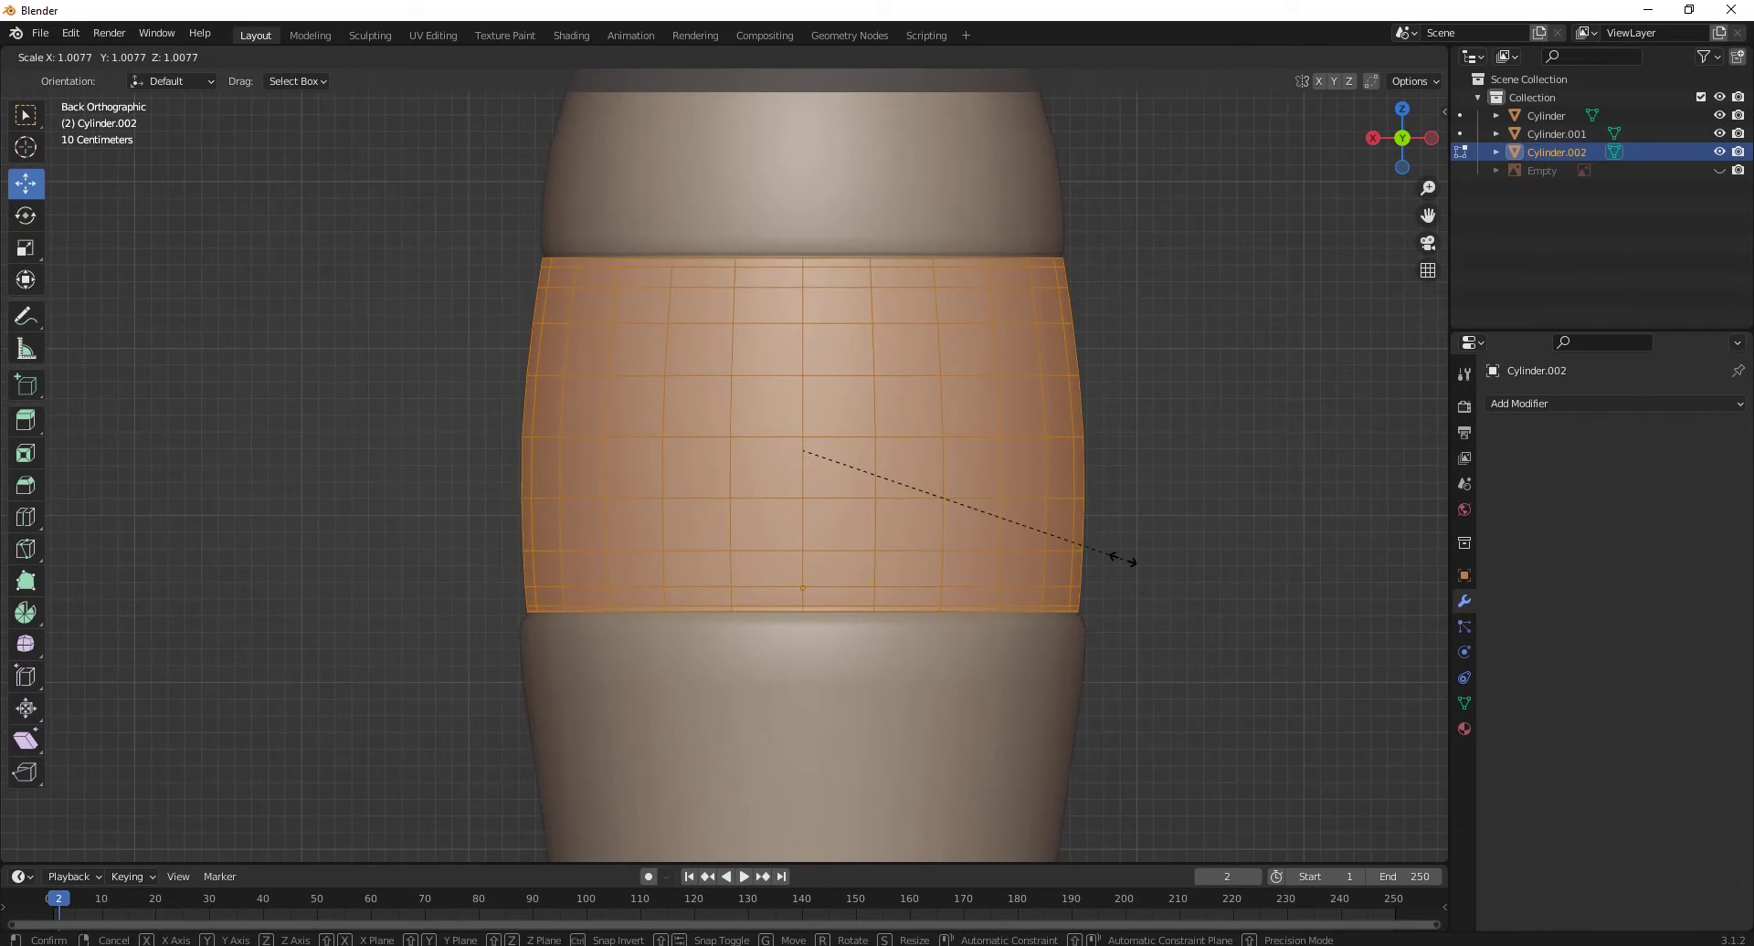
click(1124, 560)
scroll(1050, 521, down, 5)
key(Tab)
middle_drag(986, 486, 966, 562)
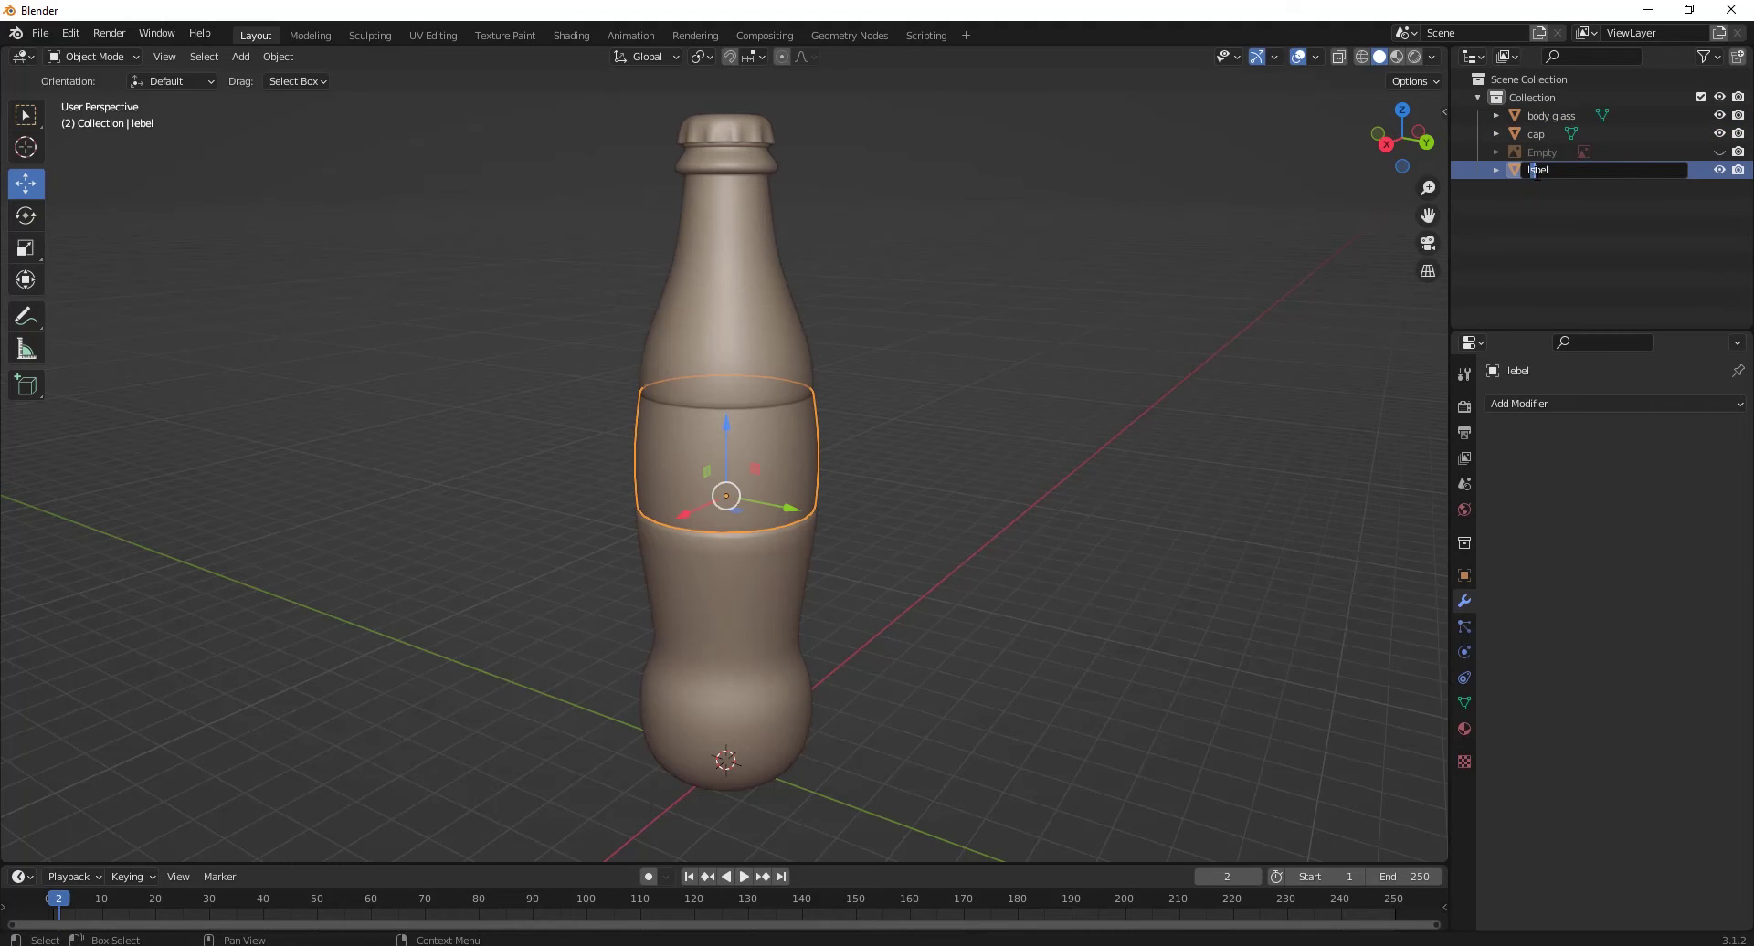
Step: Select the bottle body and view it from the side in wireframe
click(950, 540)
click(786, 594)
key(KP_3)
alt+click(731, 444)
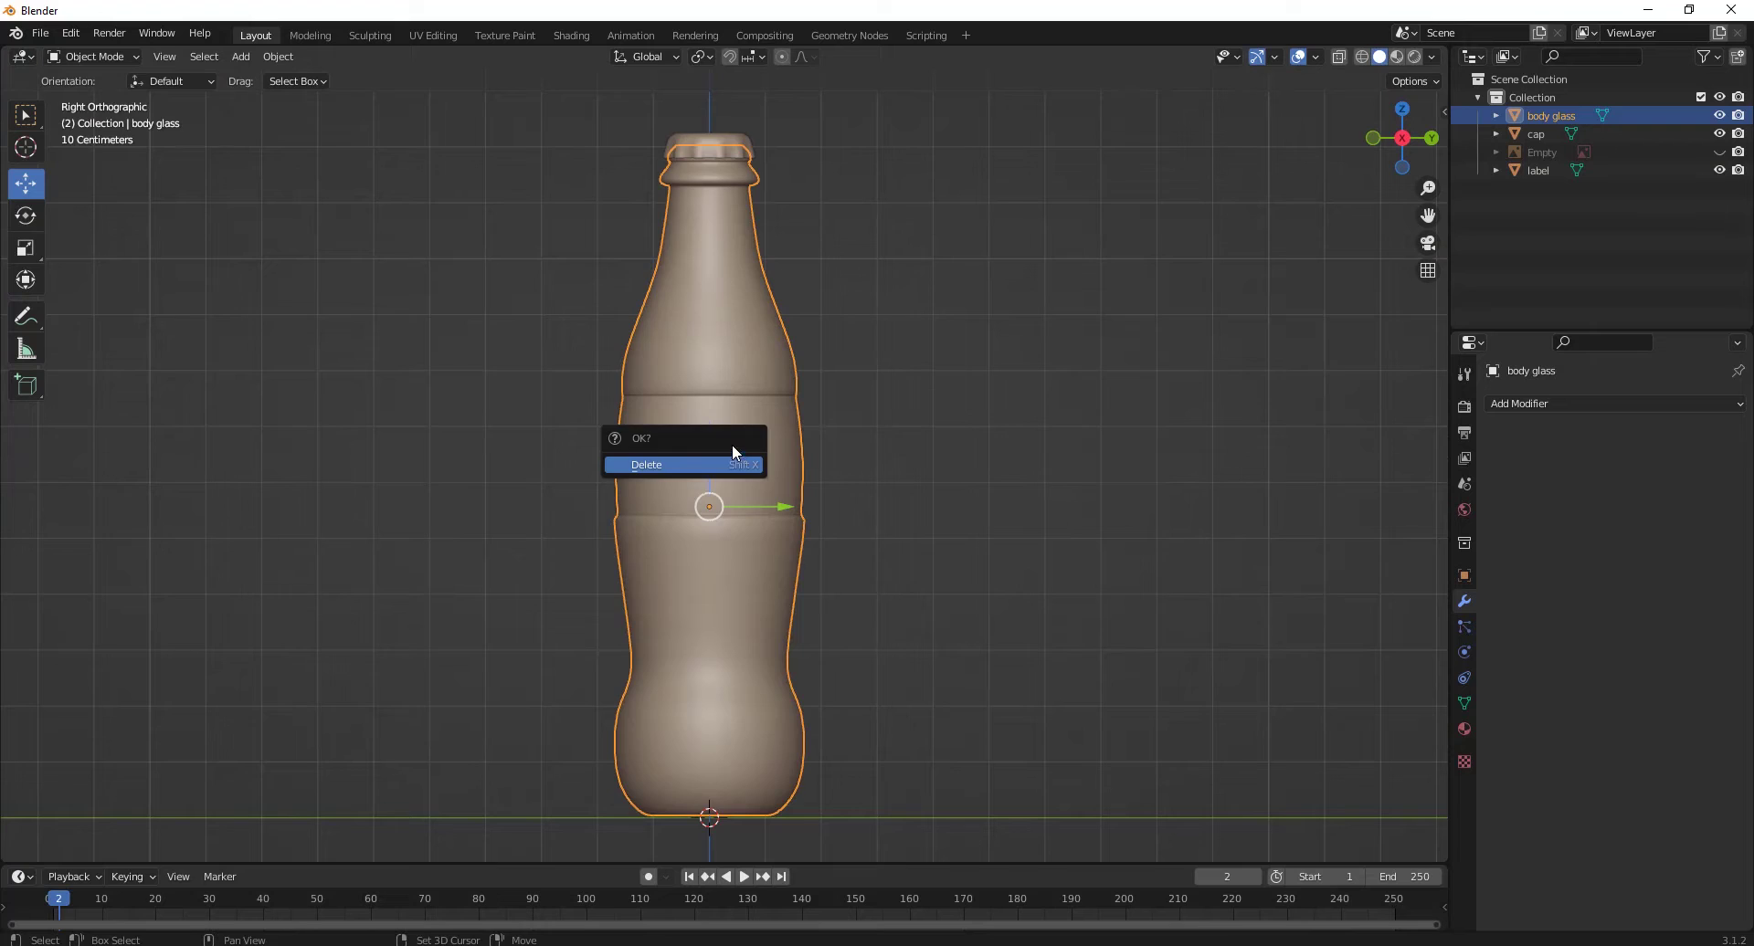
click(716, 441)
key(shift+z)
Step: In Edit Mode, box-select all faces of the bottle body, including the bottom
key(Tab)
drag(606, 211, 874, 775)
shift+middle_drag(722, 570, 722, 325)
scroll(722, 325, up, 2)
drag(517, 693, 971, 548)
shift+middle_drag(726, 98, 617, 380)
Step: Duplicate the body faces in place, separate them into a new object, and hide the original body
key(shift+d)
key(Escape)
key(p)
click(634, 454)
key(Tab)
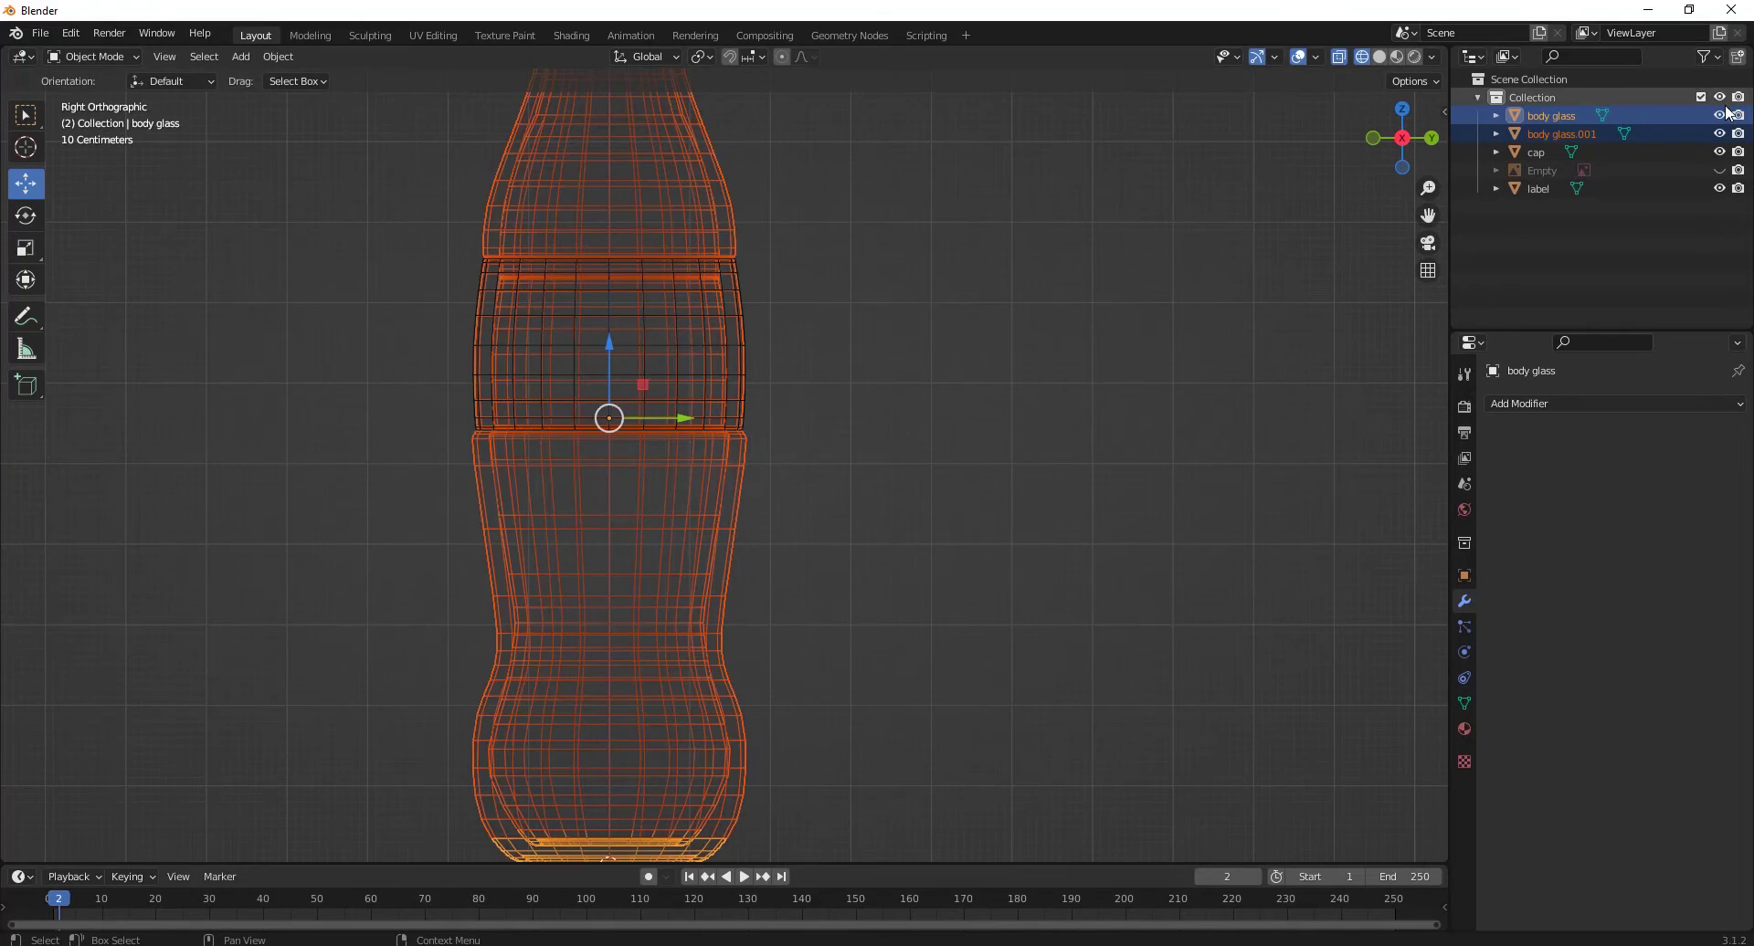
key(shift+z)
key(h)
Step: Hide the label and raise the copy's bottom vertex loop above the base
middle_drag(777, 444, 1713, 155)
click(1721, 188)
middle_drag(1005, 366, 811, 505)
key(Tab)
key(a)
key(x)
key(Escape)
key(alt+a)
key(1)
middle_drag(905, 531, 677, 567)
drag(677, 567, 677, 534)
Step: Unhide the original body and scale the whole copy slightly smaller inside the glass
click(1719, 116)
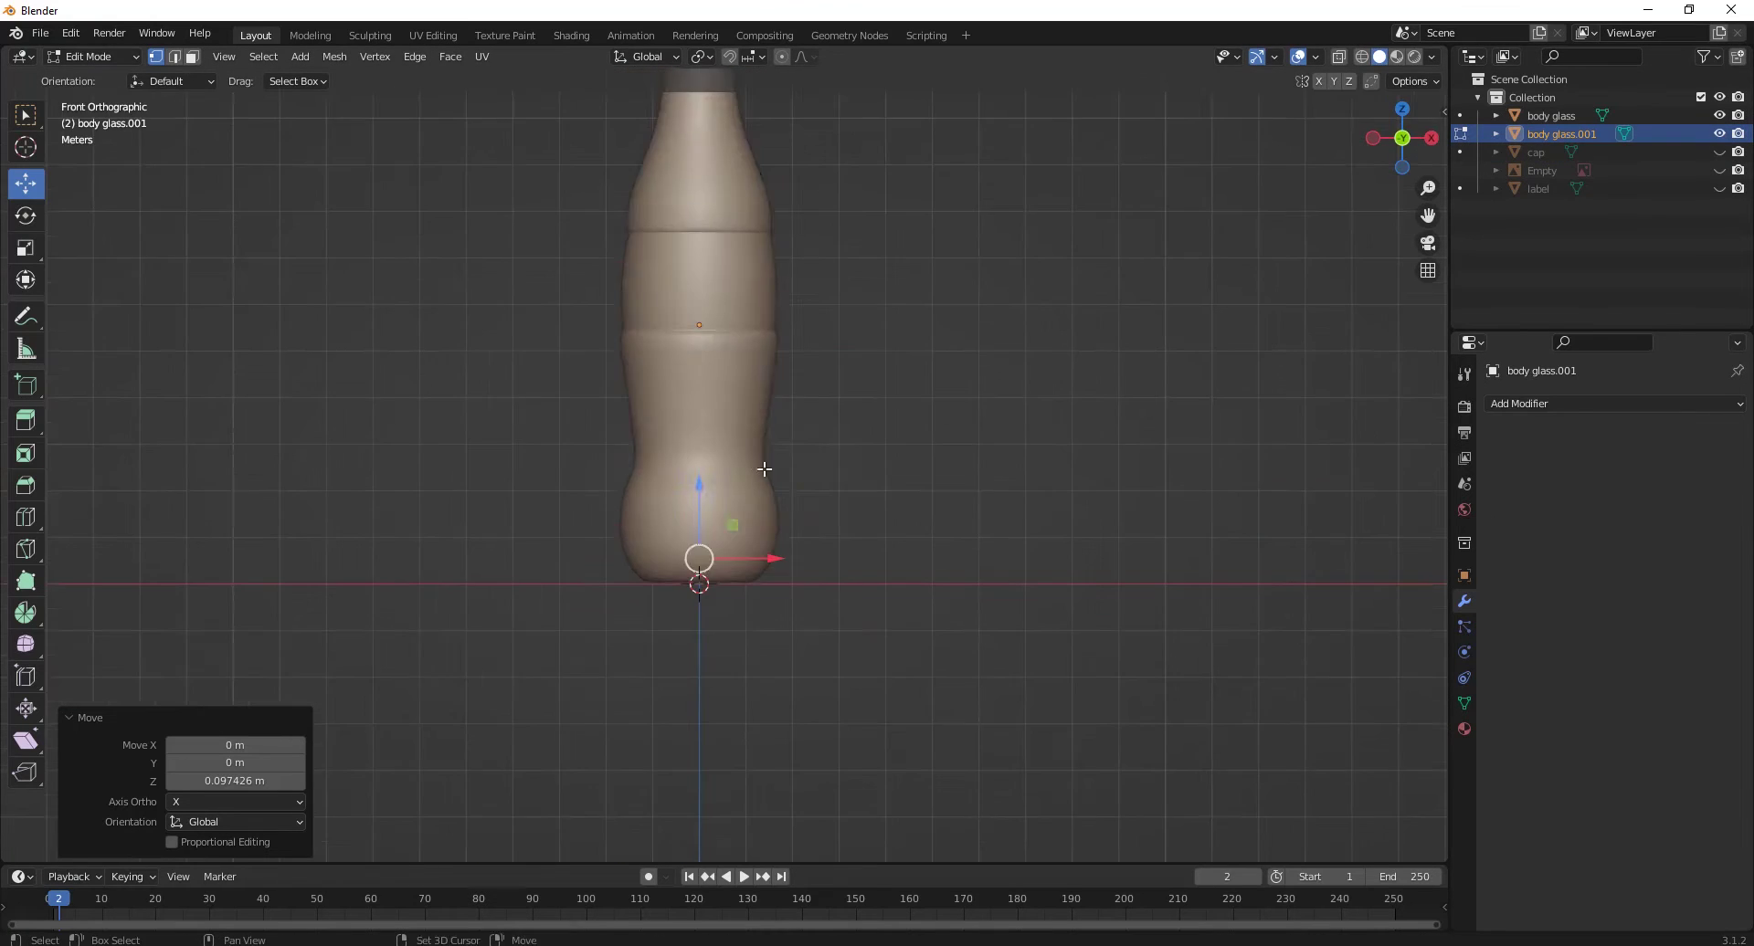
key(shift+z)
key(KP_1)
key(a)
key(s)
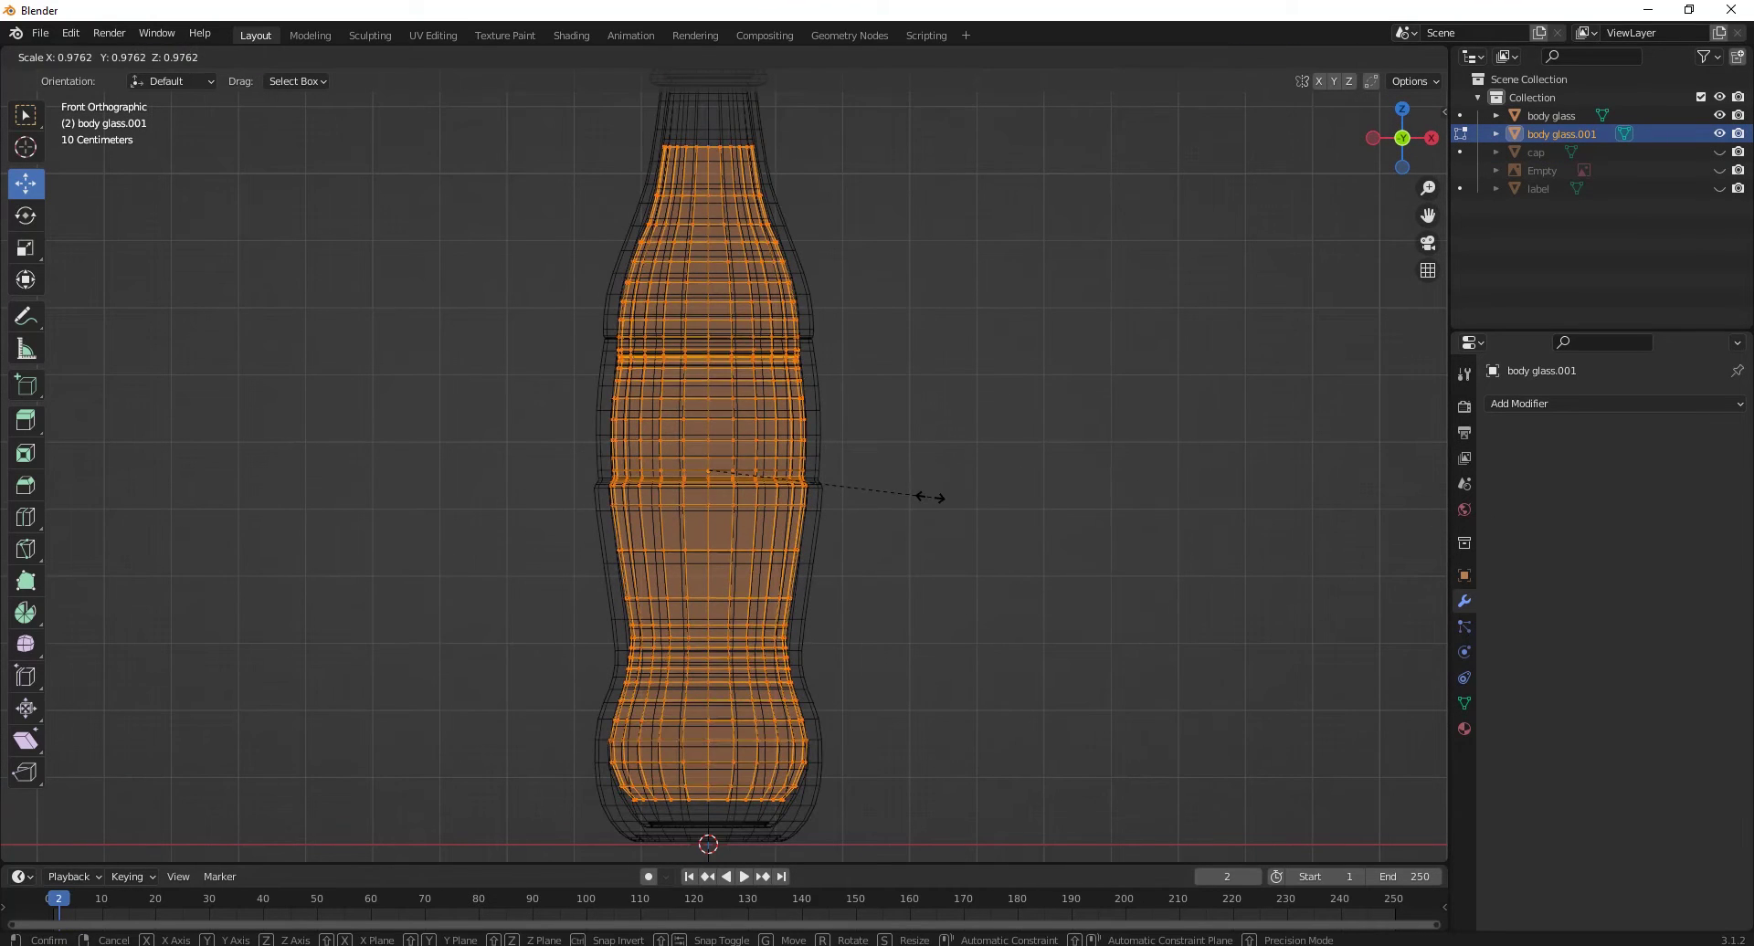
click(928, 497)
scroll(814, 704, up, 1)
shift+middle_drag(814, 704, 673, 567)
Step: Lower the copy's bottom loops slightly along the Z axis
key(ctrl+z)
key(ctrl+z)
key(g)
key(z)
click(731, 498)
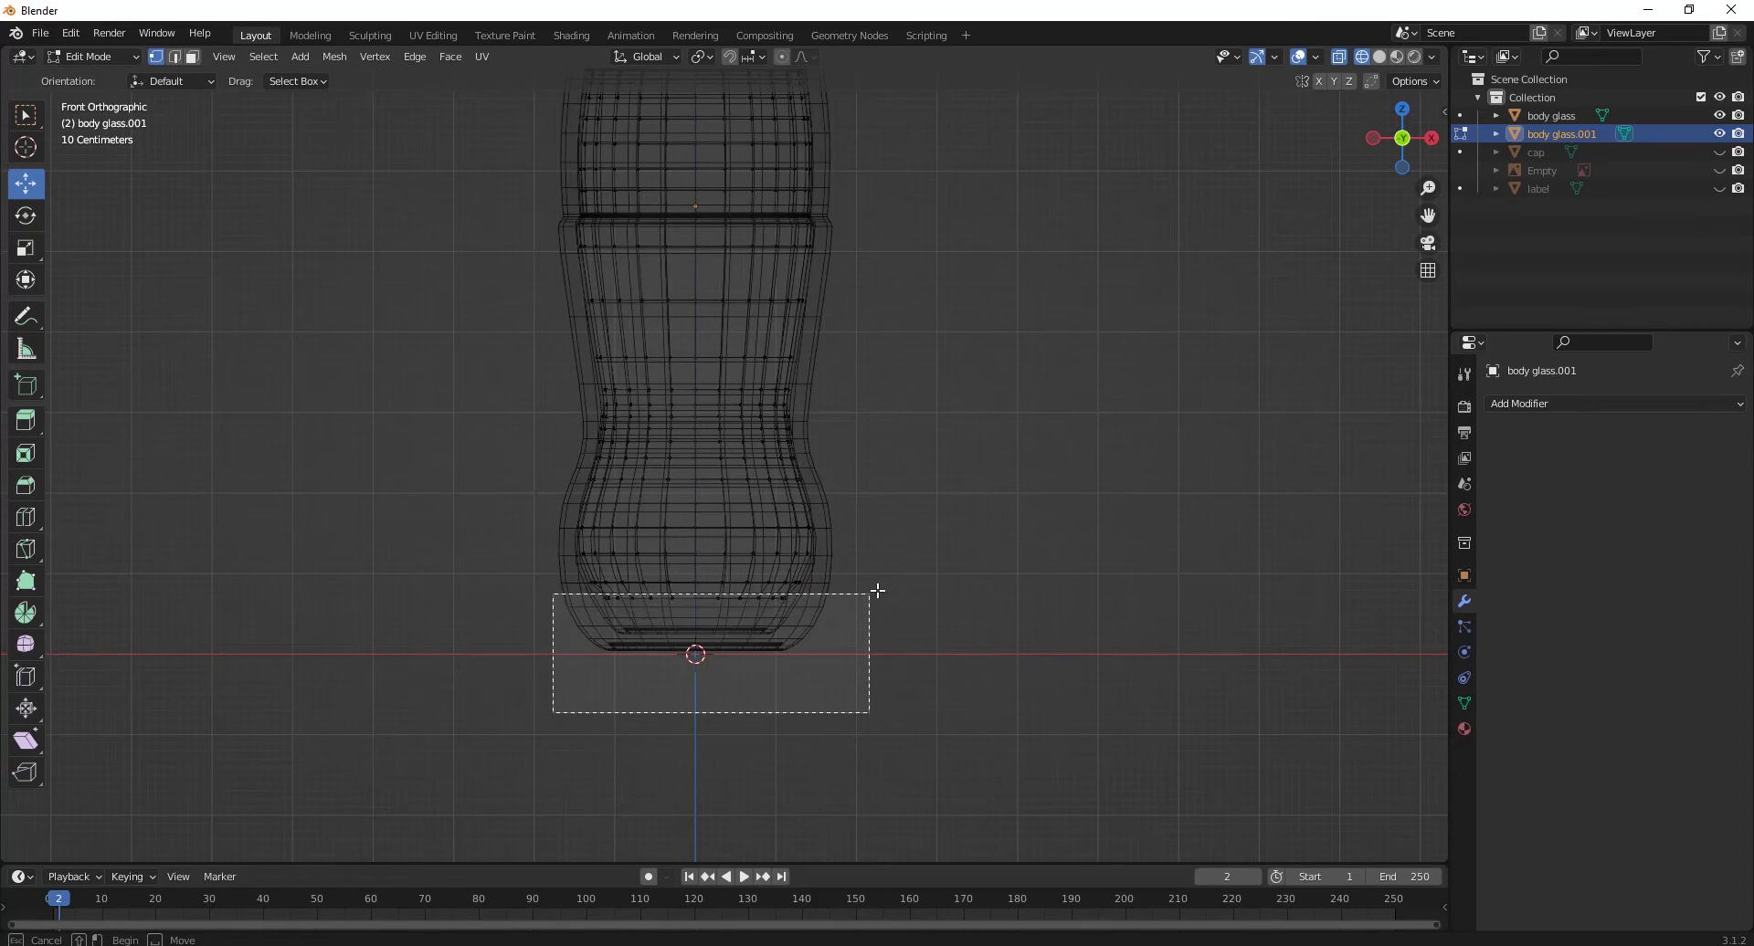
click(698, 548)
key(ctrl+KP_Add)
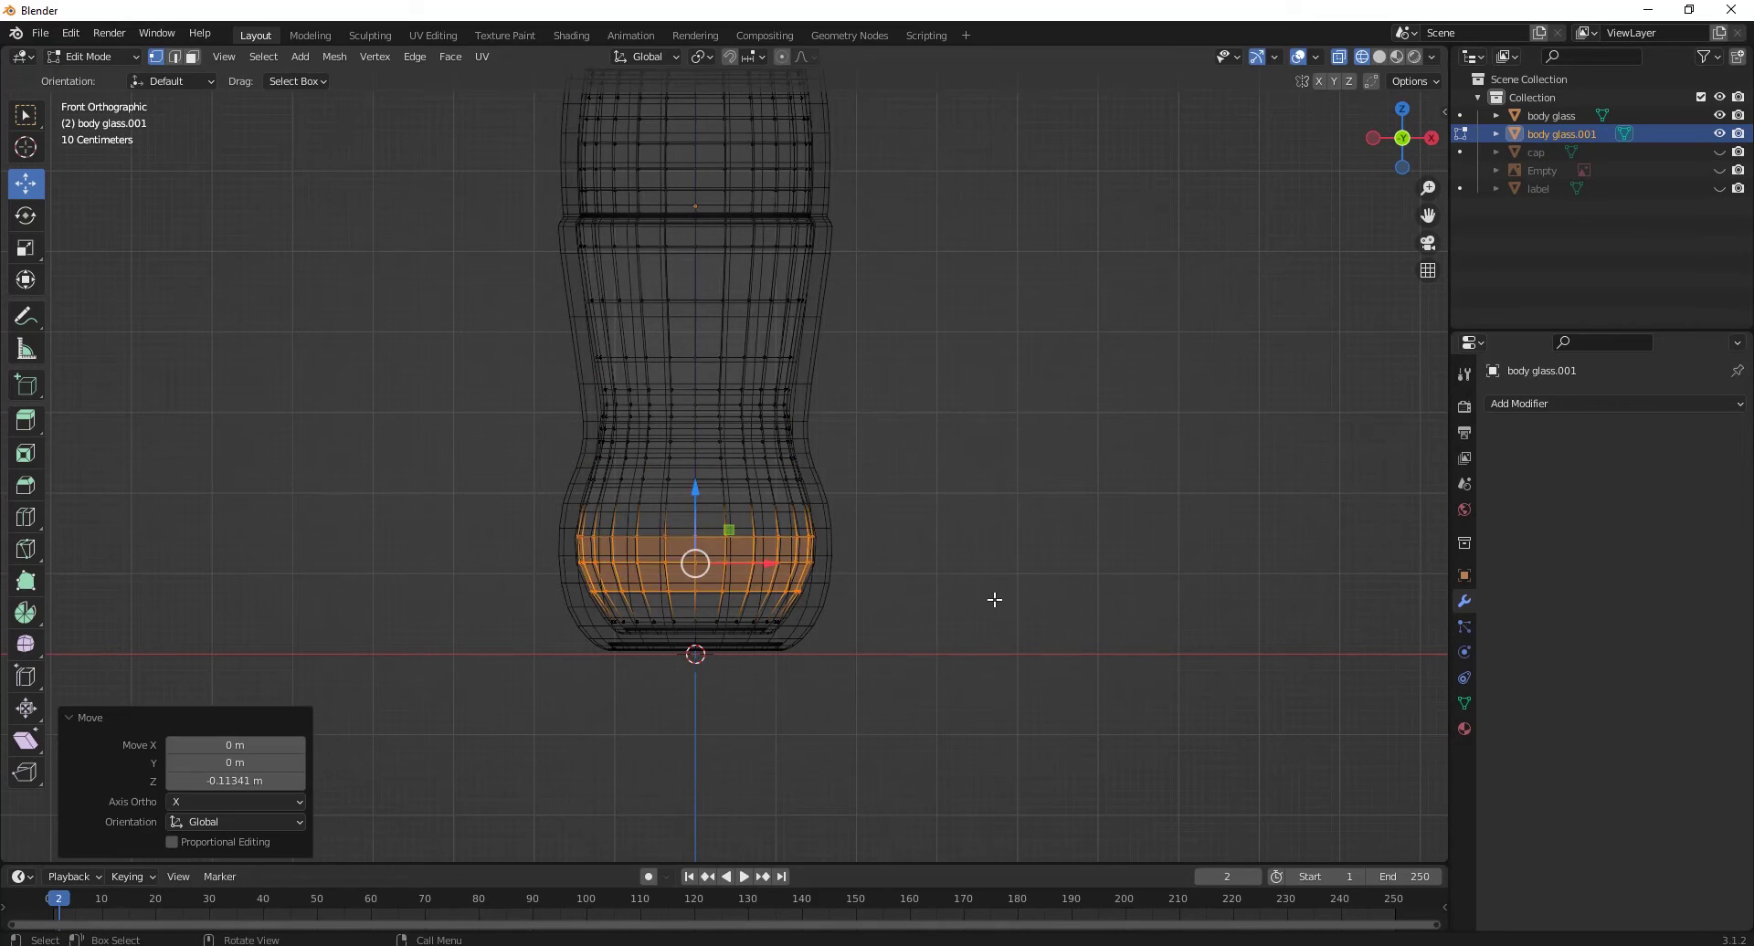
key(alt+a)
Step: Resize a bottom loop of the copy and frame the whole bottle
scroll(811, 371, down, 1)
shift+scroll(724, 285, up, 1)
scroll(728, 430, down, 1)
scroll(507, 269, up, 3)
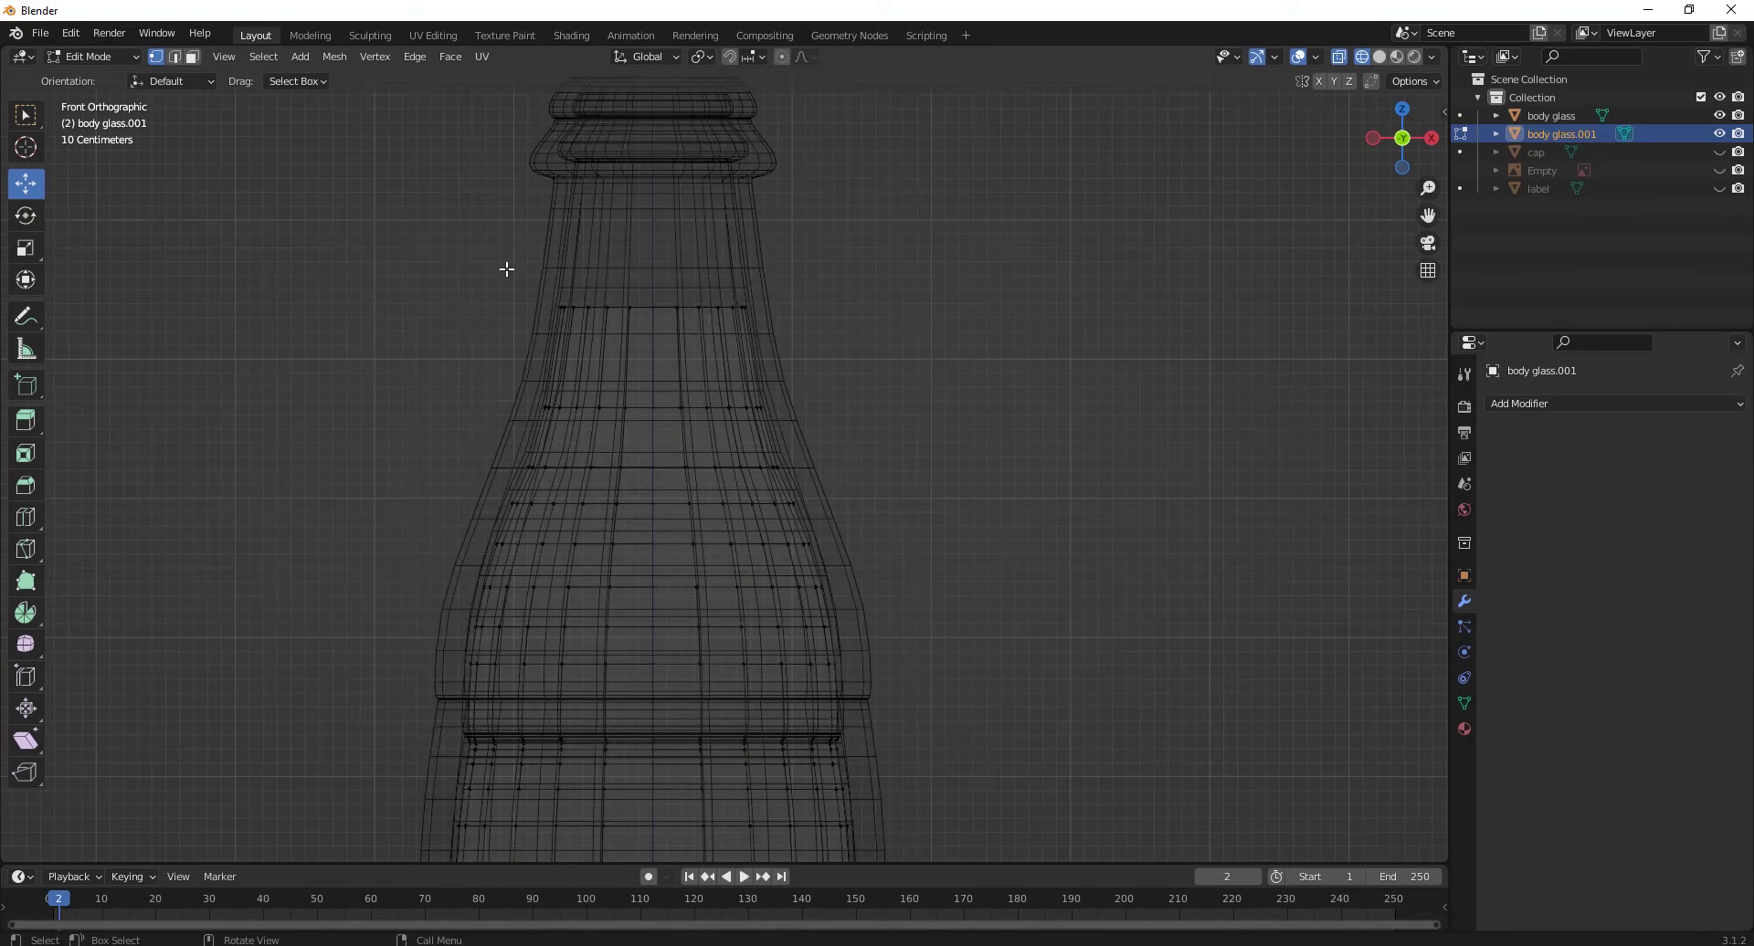
click(868, 343)
key(alt+a)
key(Home)
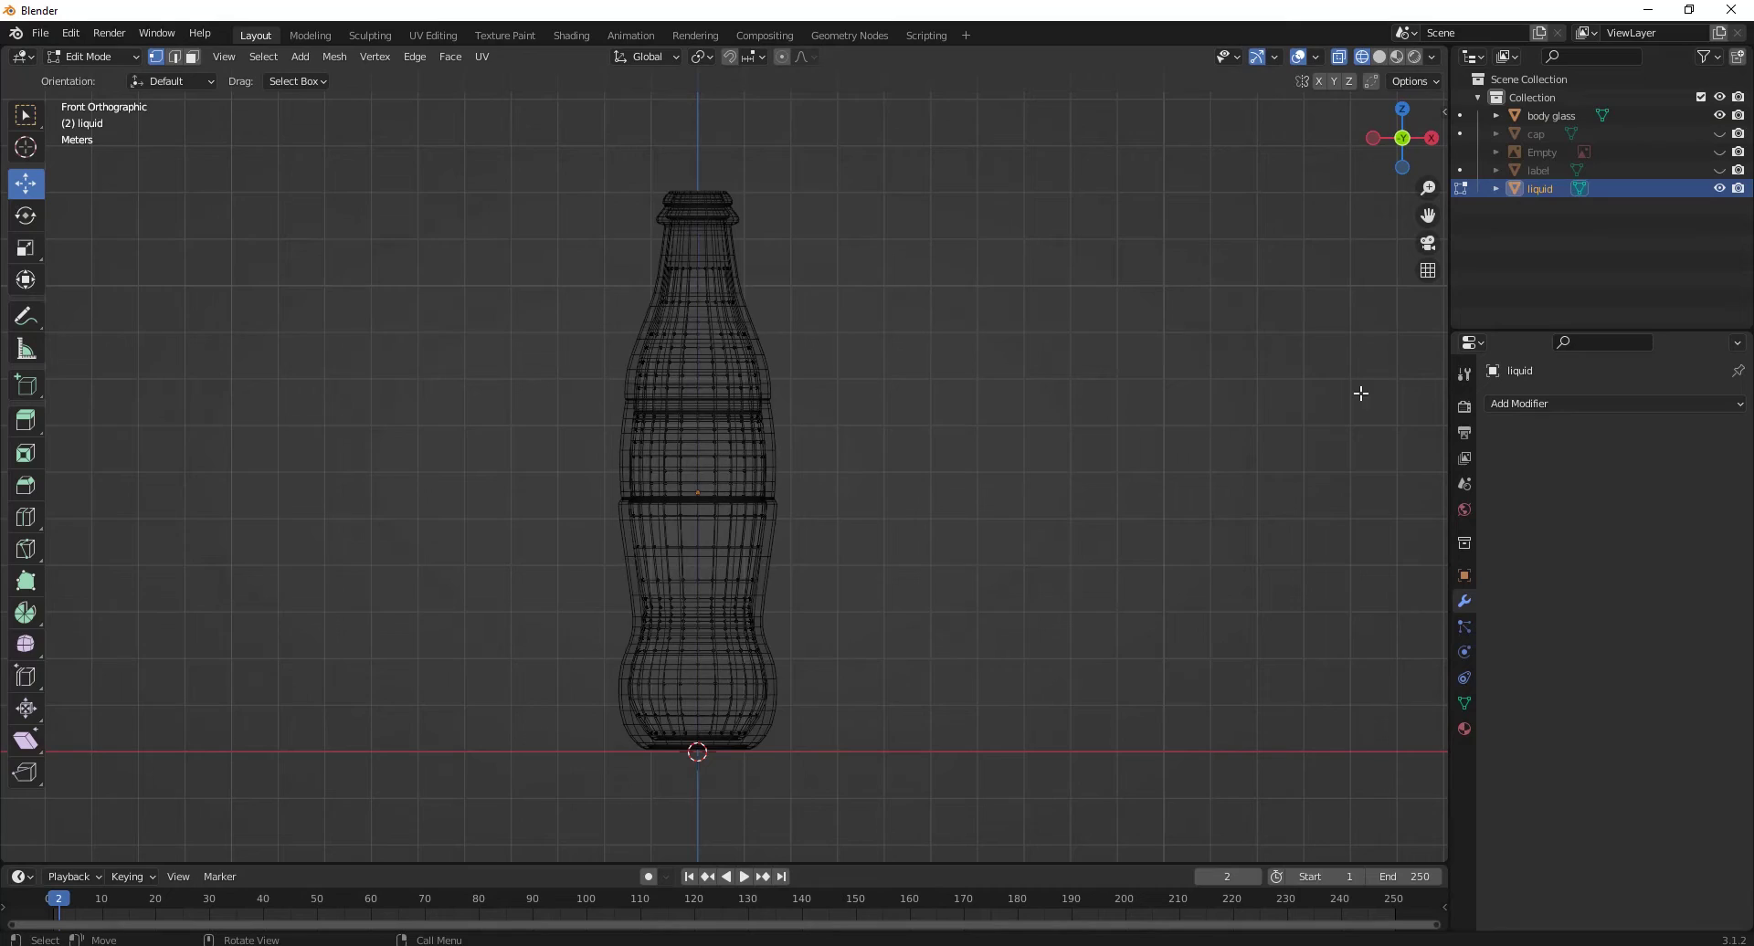
Step: Return to Object Mode in solid shading, unhide the cap, and delete the reference image Empty
key(Tab)
key(shift+z)
middle_drag(764, 497, 923, 402)
click(1719, 134)
click(1542, 152)
key(Delete)
middle_drag(659, 428, 1340, 207)
click(731, 438)
middle_drag(830, 411, 1003, 547)
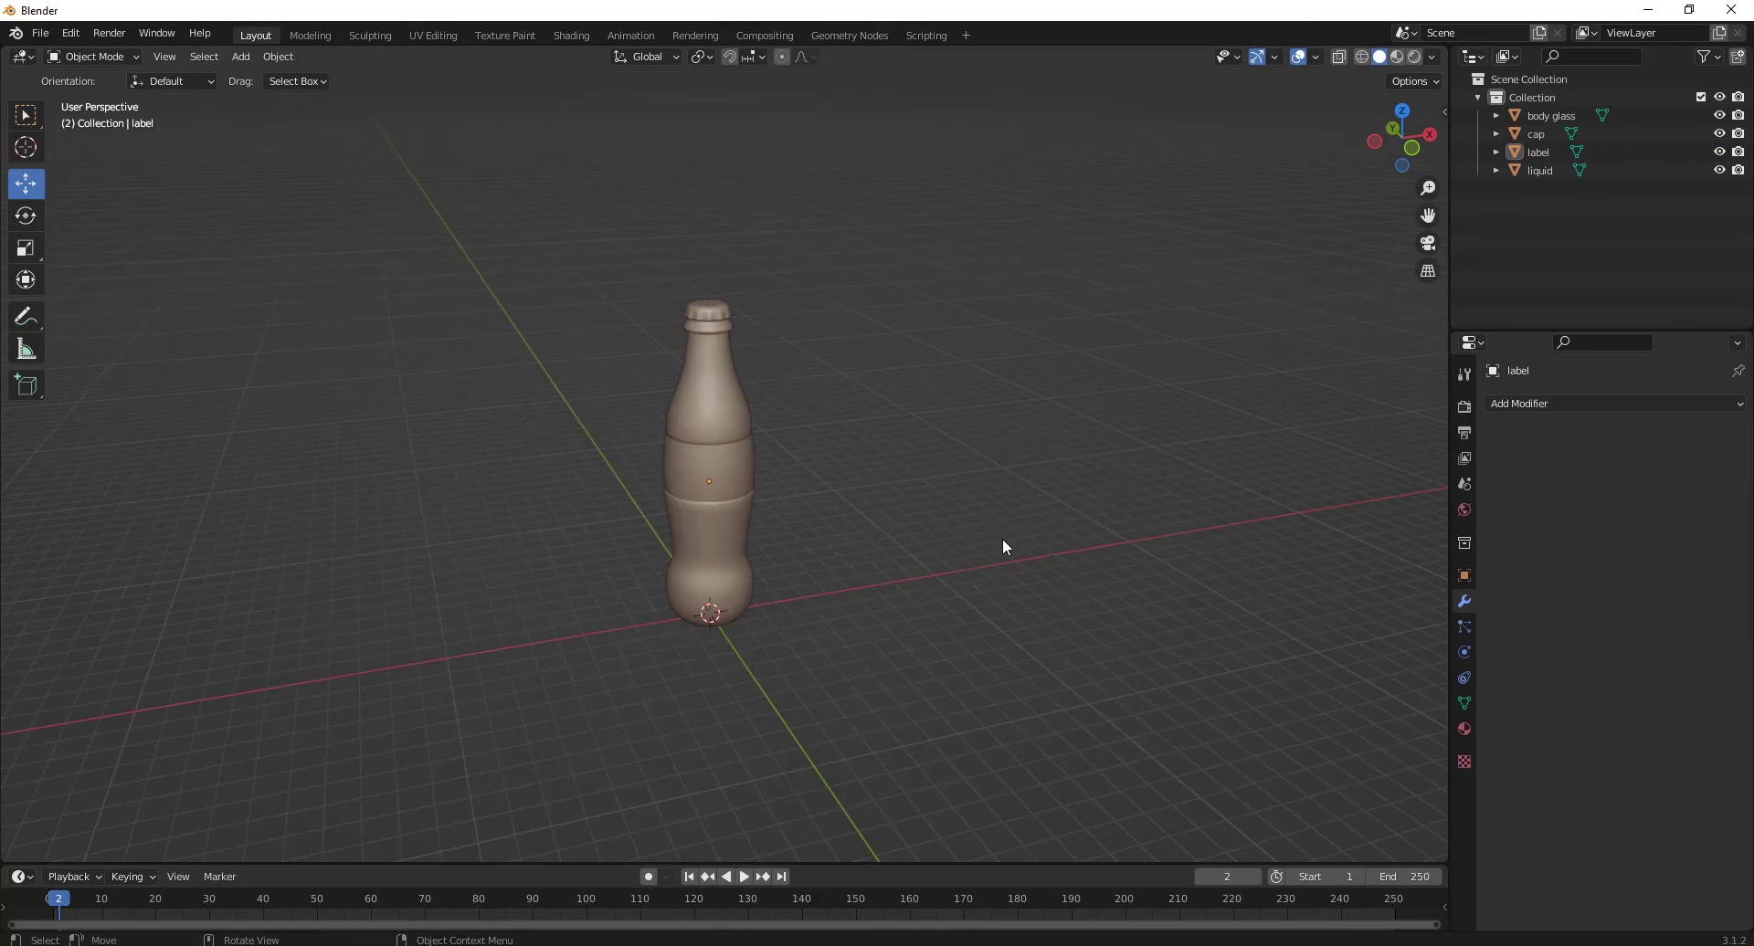
Step: In Rendered shading, set the world Color to an Environment Texture
middle_drag(914, 504, 1096, 457)
click(1414, 57)
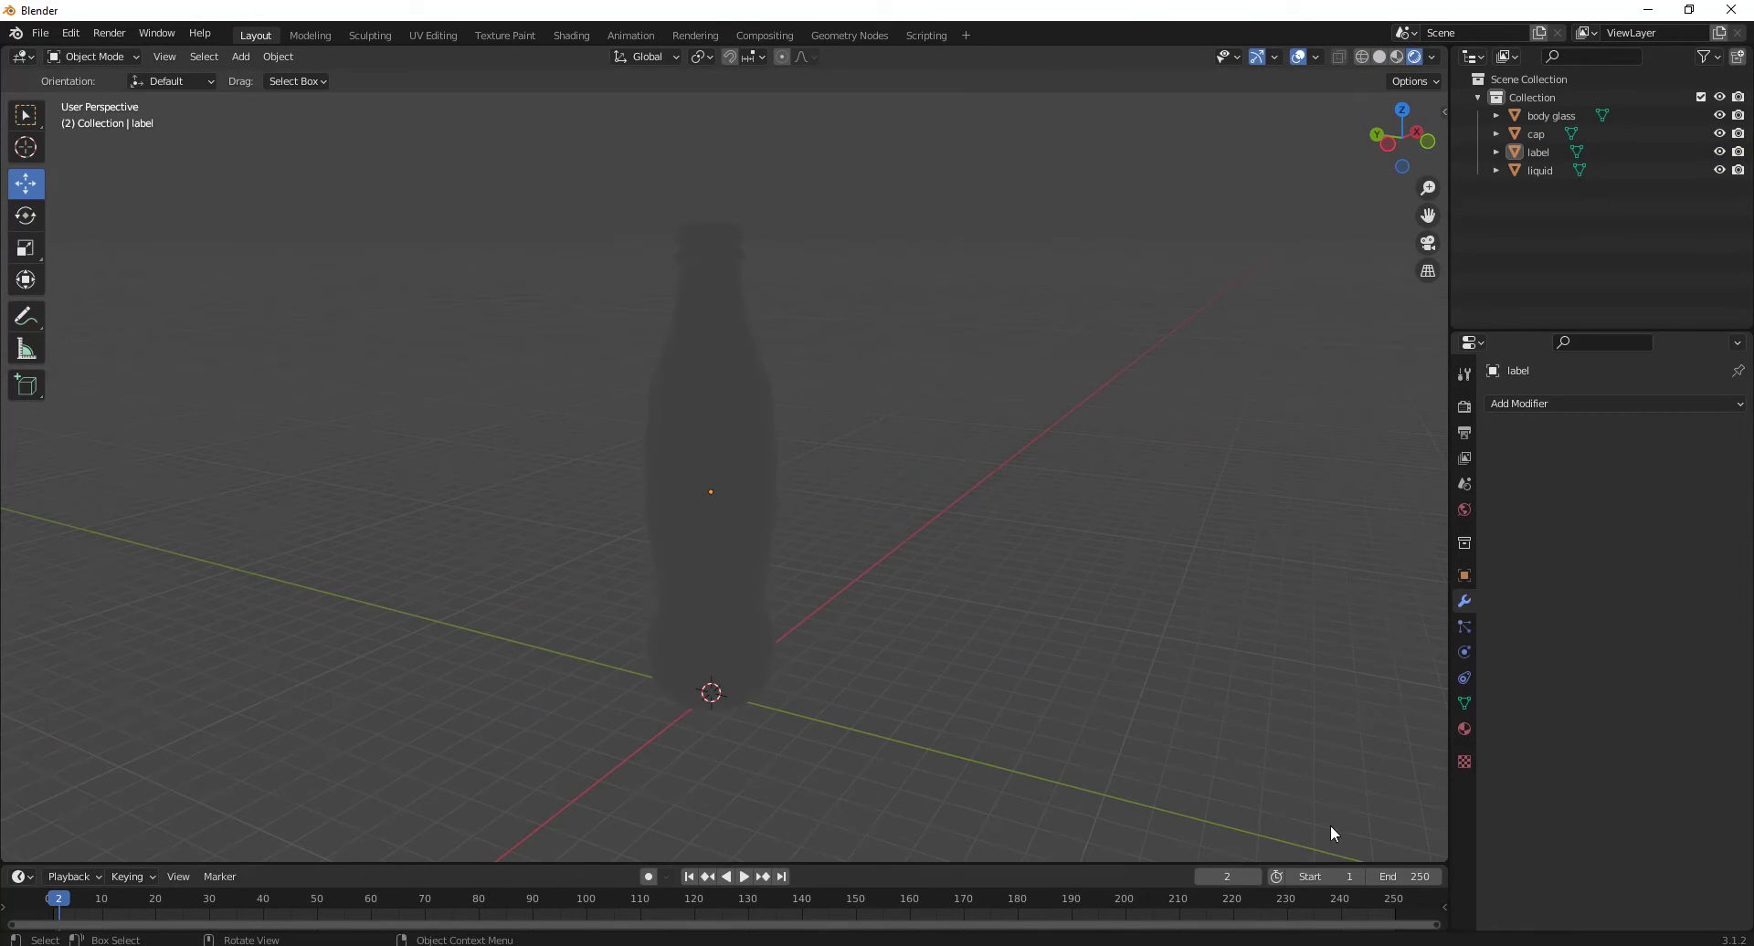
click(1465, 510)
click(1598, 526)
click(1230, 607)
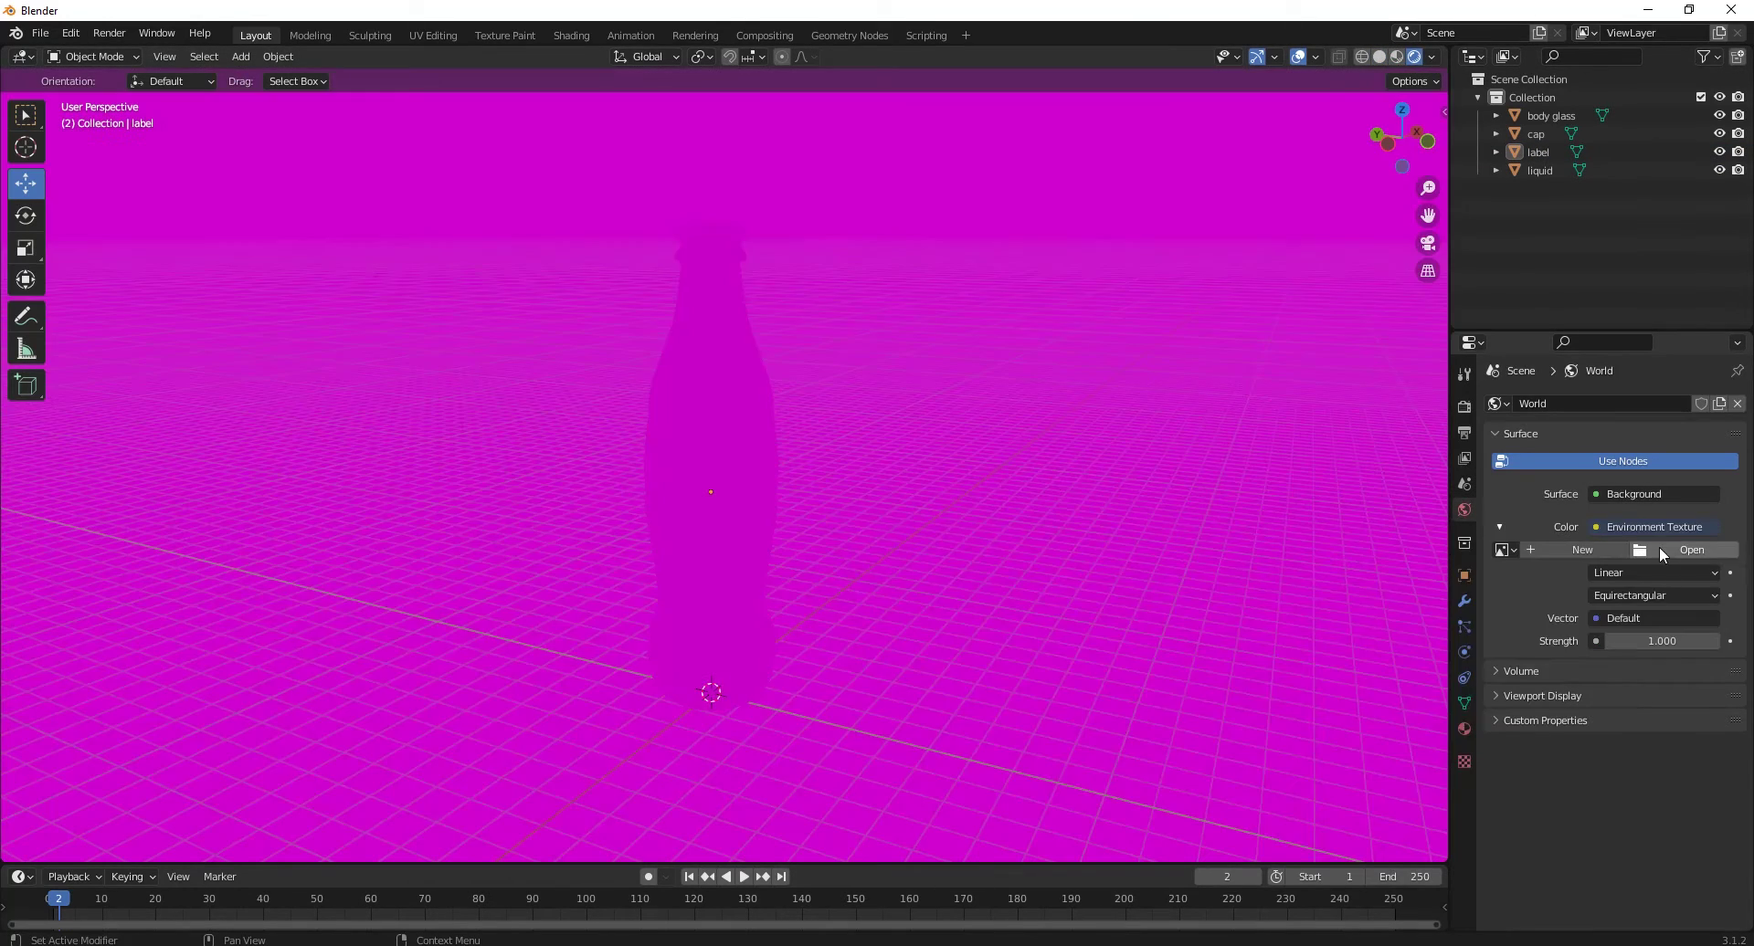
Step: Load comfy_cafe_2k.exr from Downloads as the world environment and view the bottle in the cafe
click(1653, 549)
click(321, 419)
double_click(991, 446)
middle_drag(991, 446, 521, 478)
scroll(787, 561, up, 5)
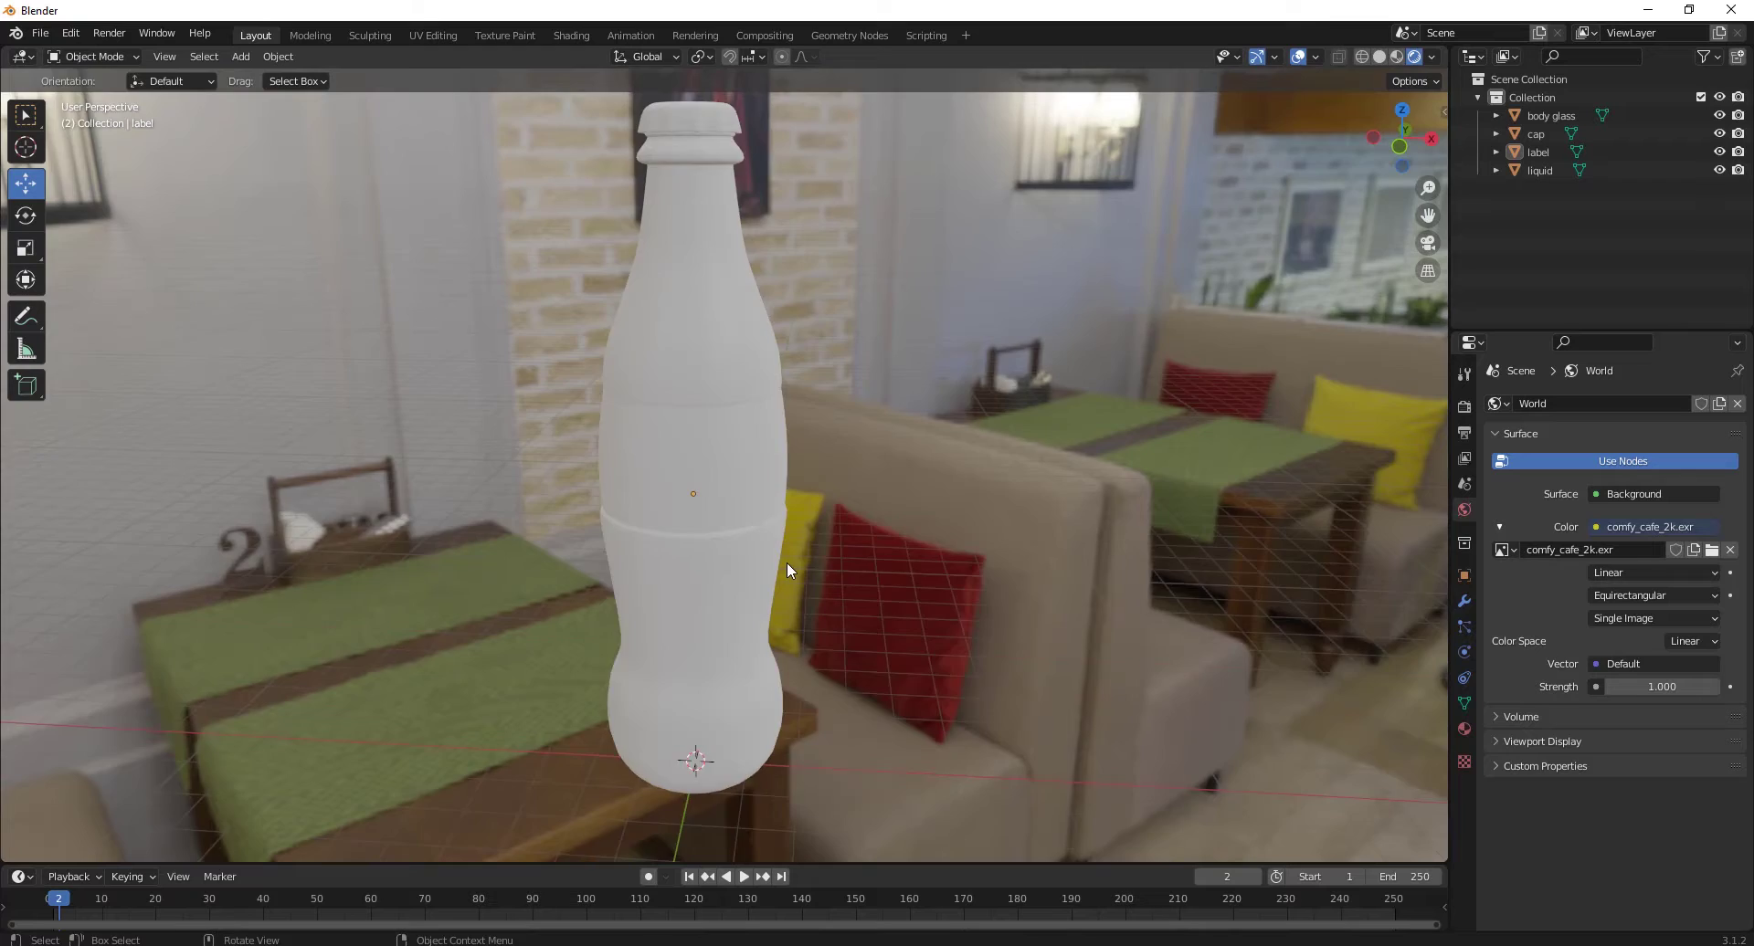
scroll(787, 562, down, 5)
middle_drag(791, 563, 1099, 433)
scroll(730, 293, up, 1)
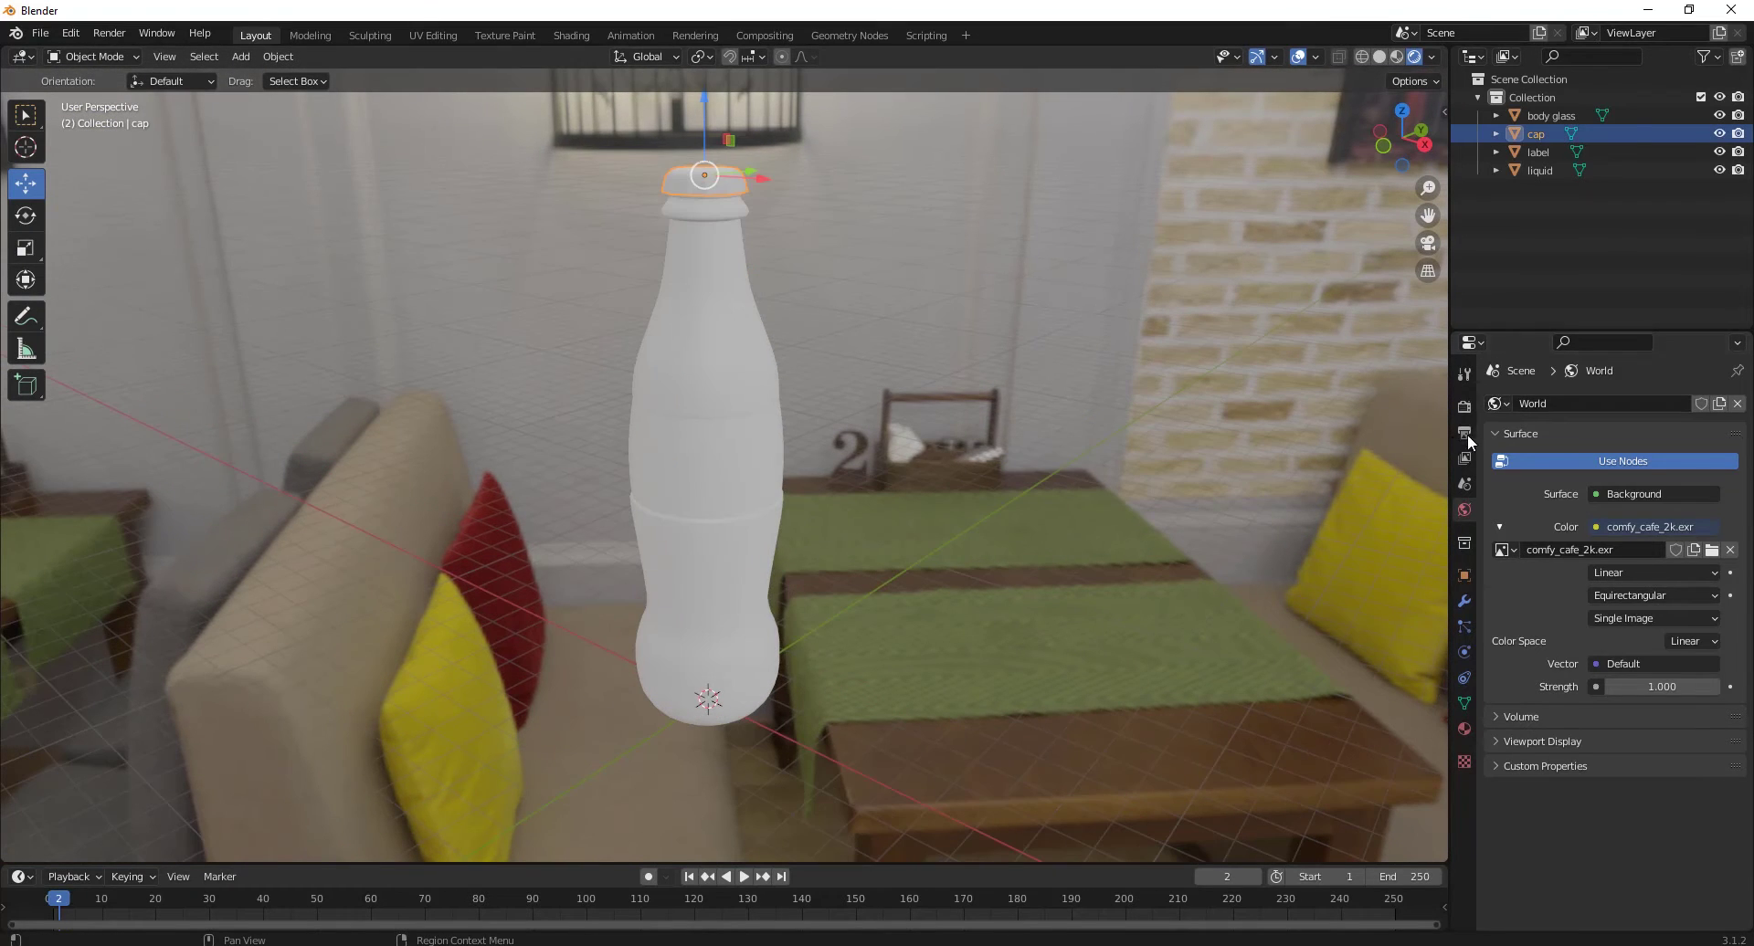
click(1465, 405)
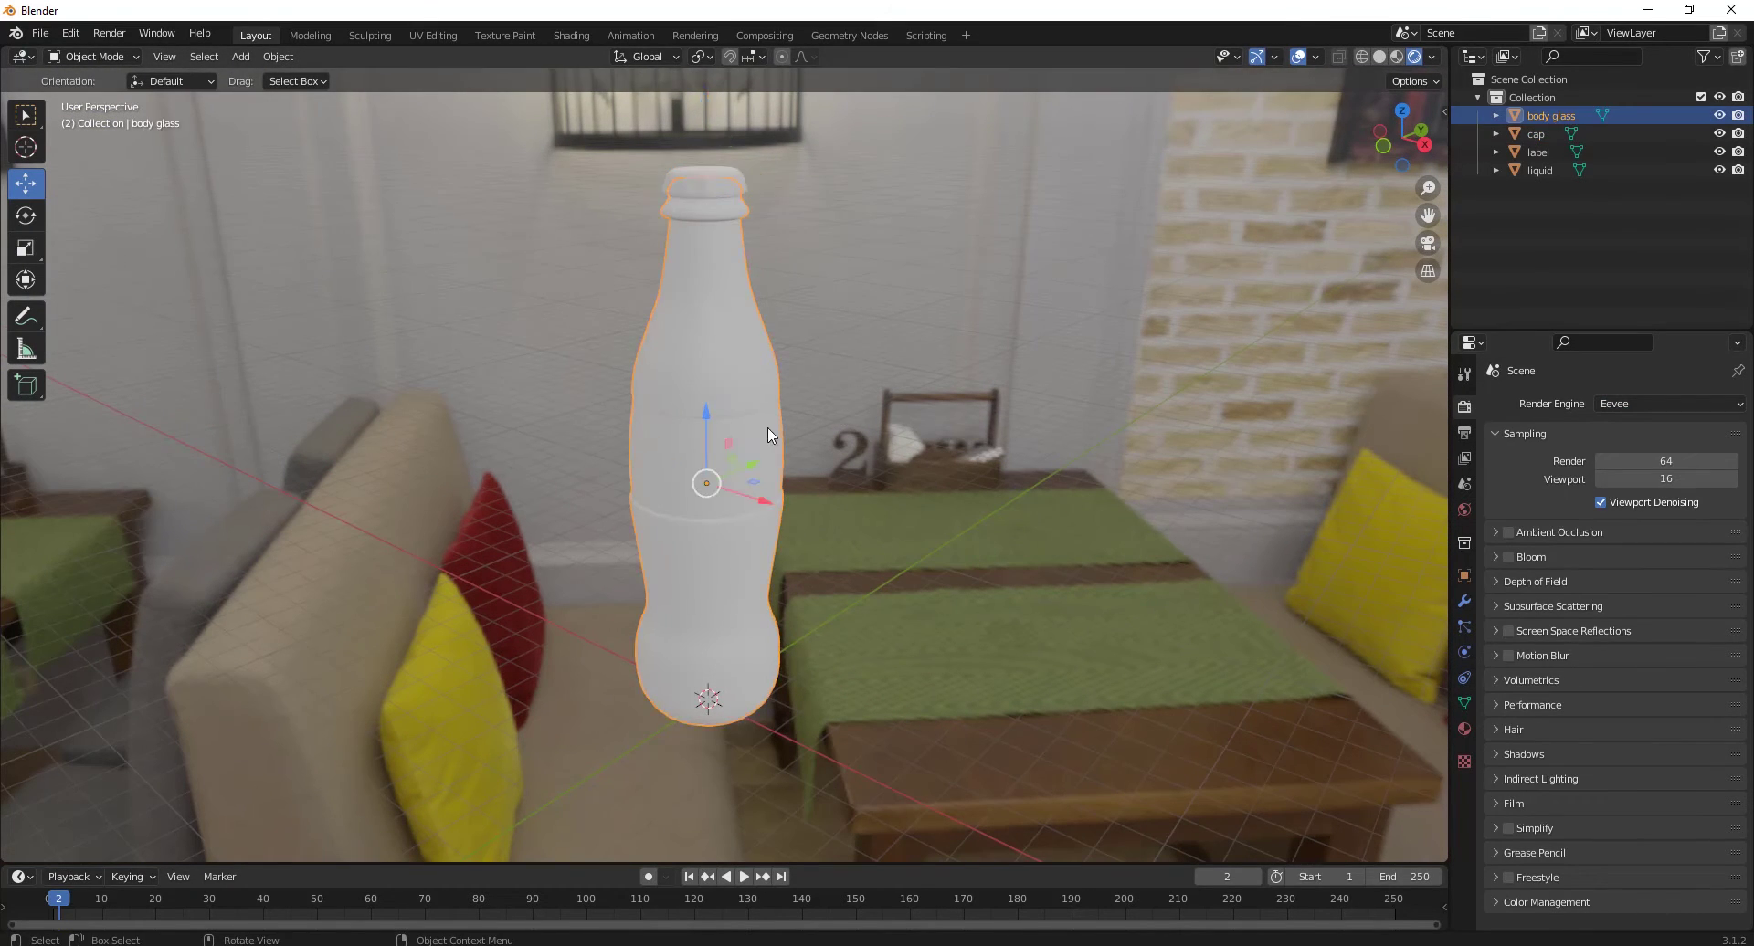
Step: Give the bottle body a new material with a Glass BSDF surface
middle_drag(768, 429, 1590, 146)
click(1465, 728)
click(1568, 482)
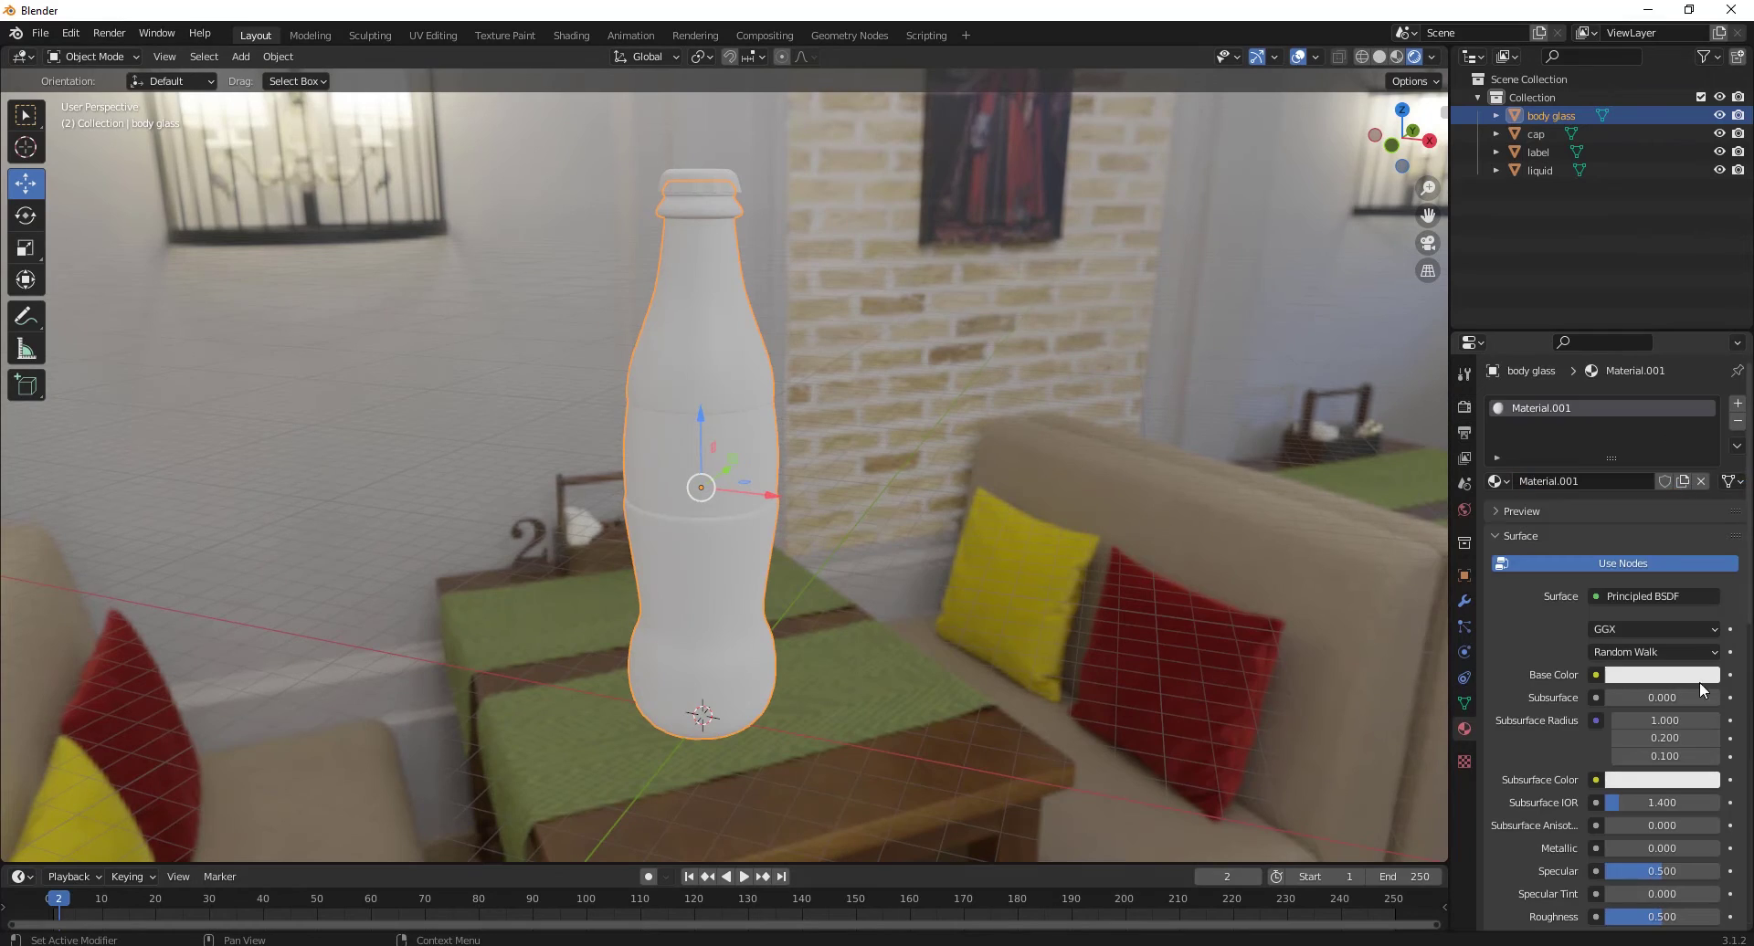
click(1653, 596)
click(1498, 255)
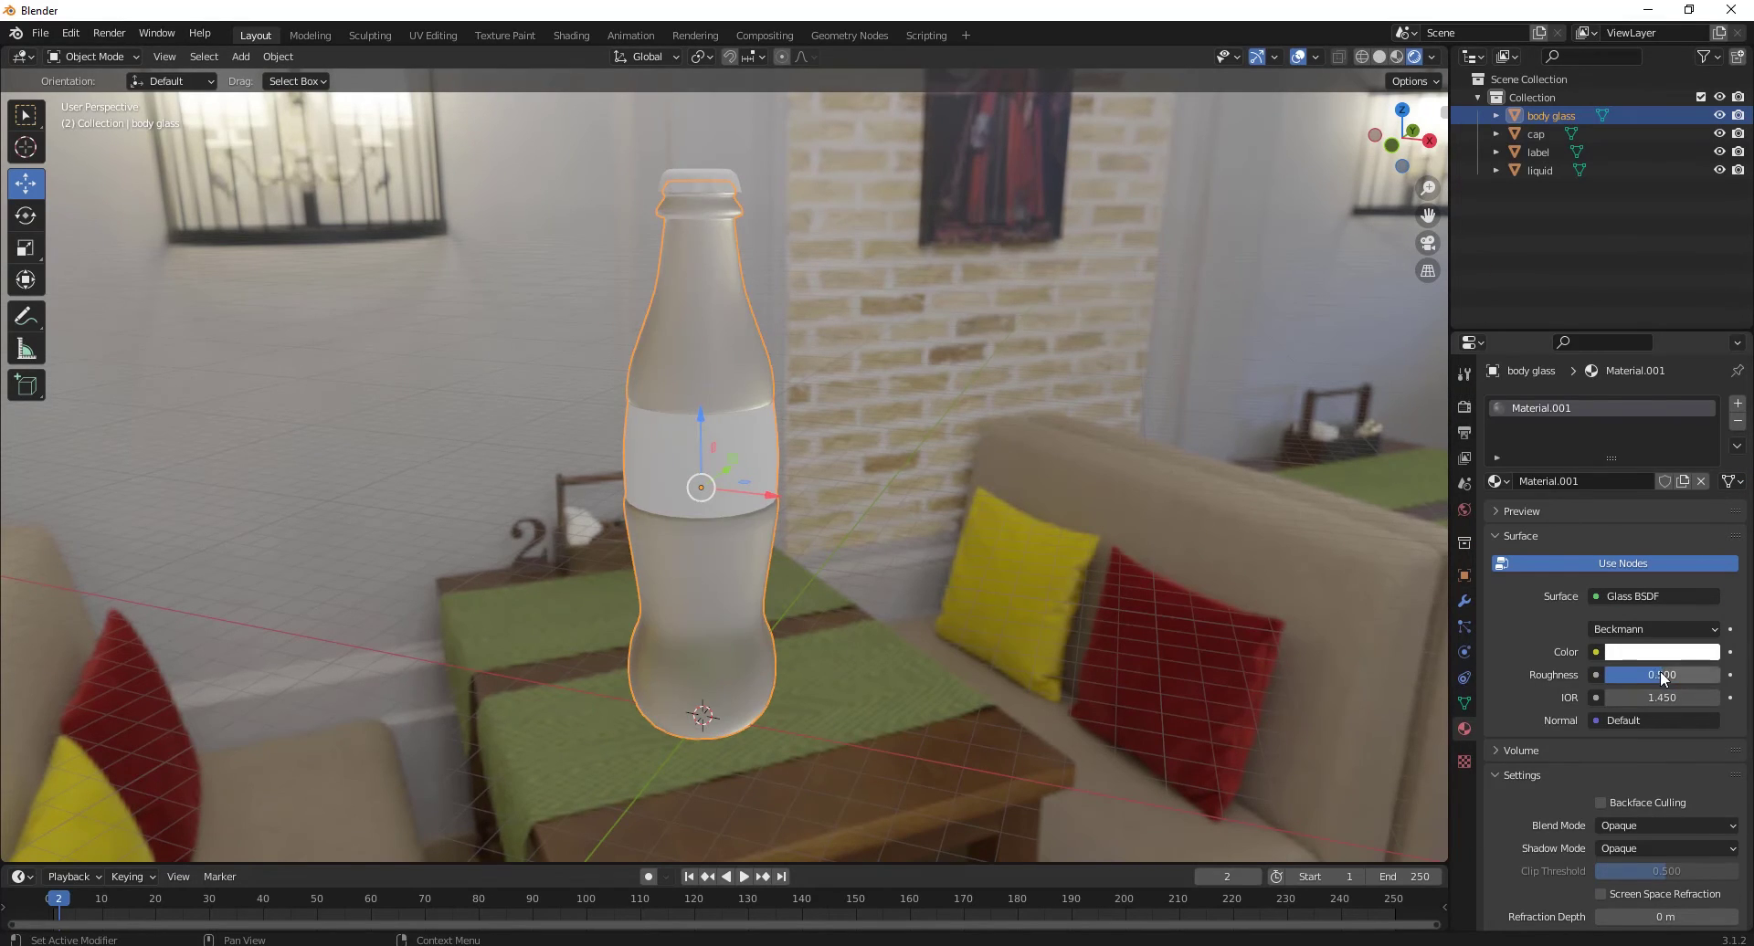
Step: Switch the render engine to Cycles and hide the liquid, cap and label
middle_drag(841, 514, 1325, 402)
click(1464, 406)
click(1610, 471)
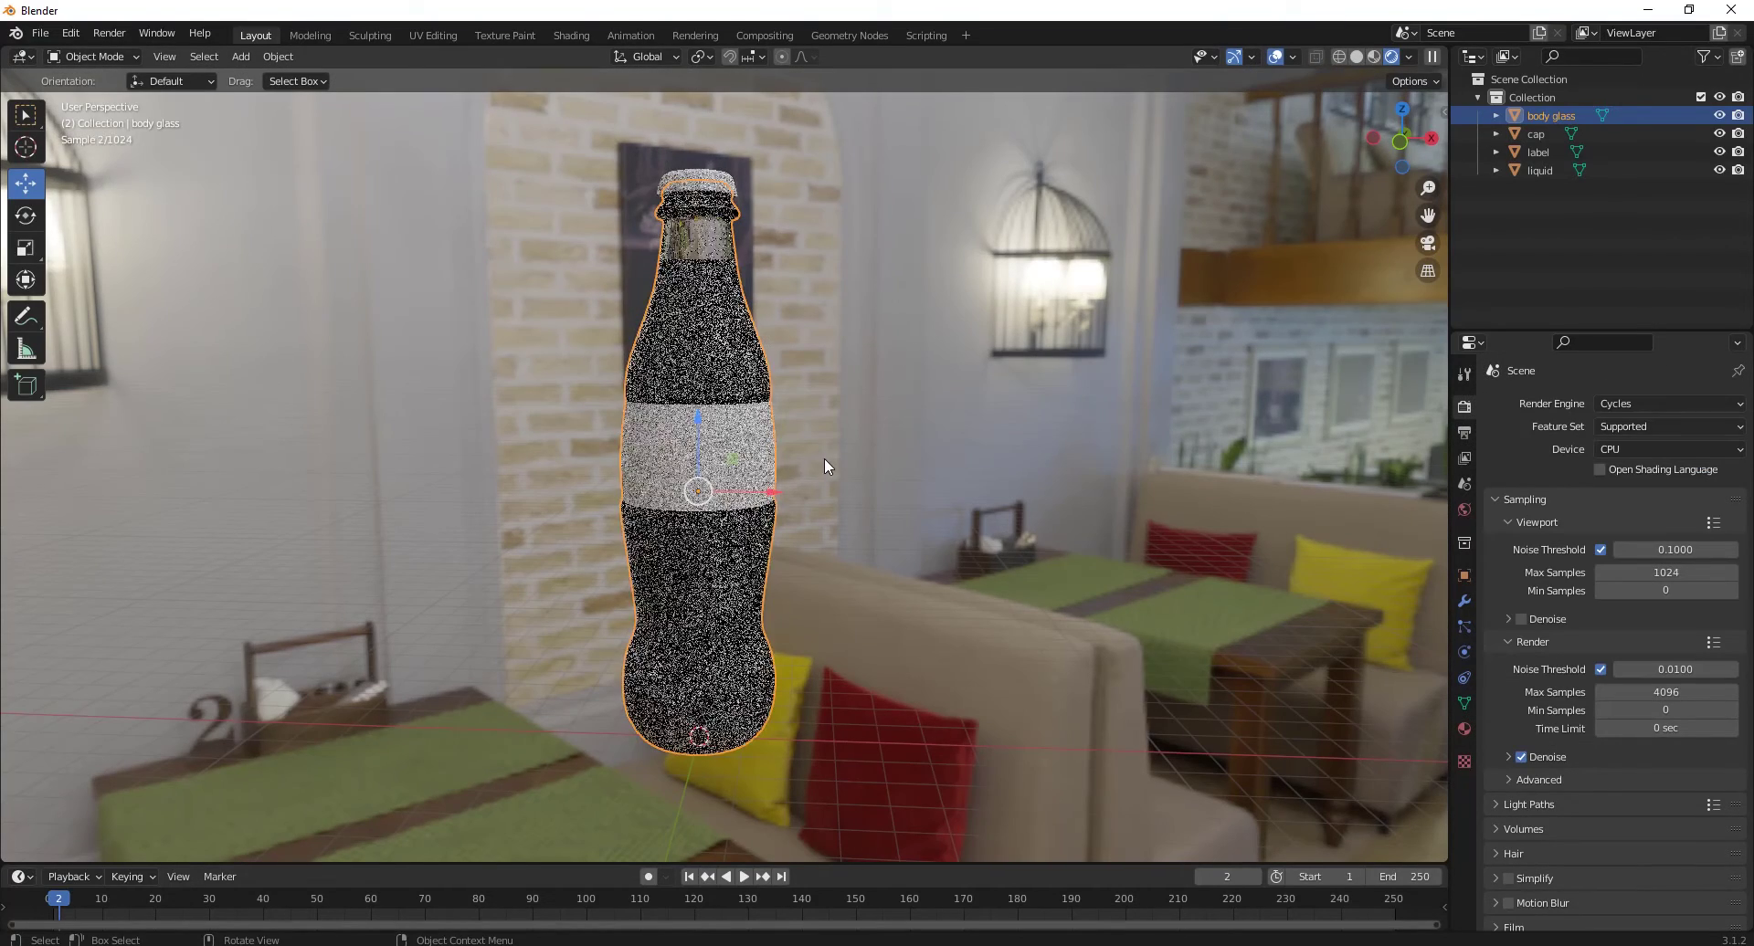
click(1719, 168)
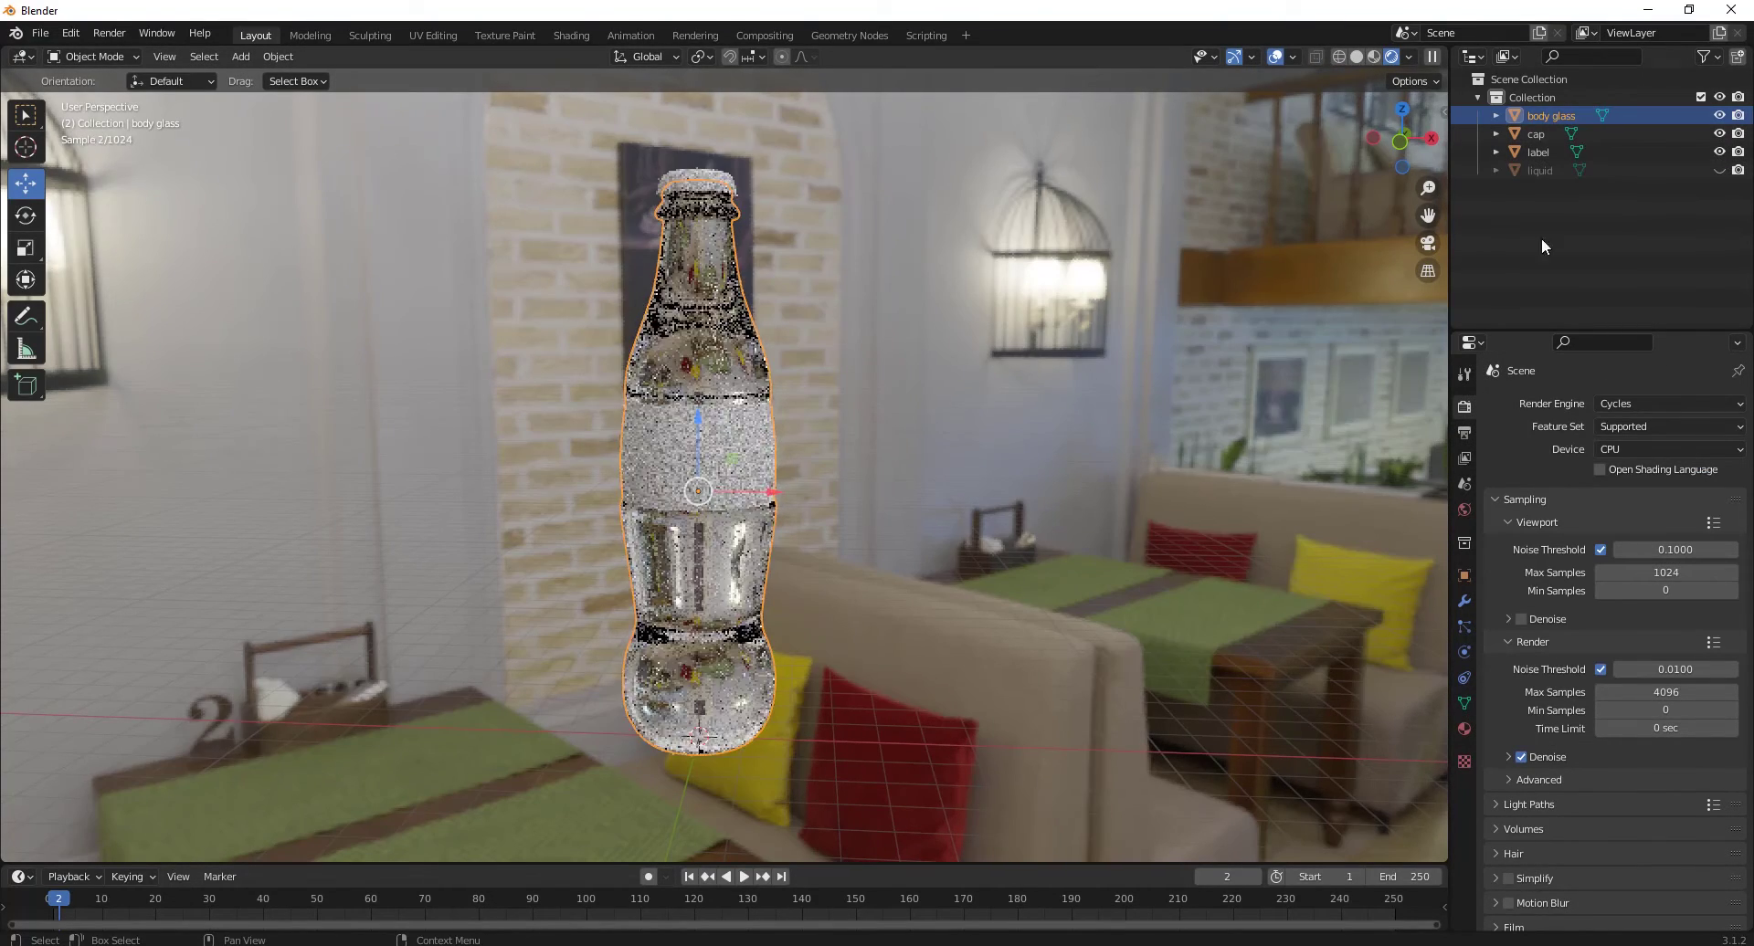
key(shift+h)
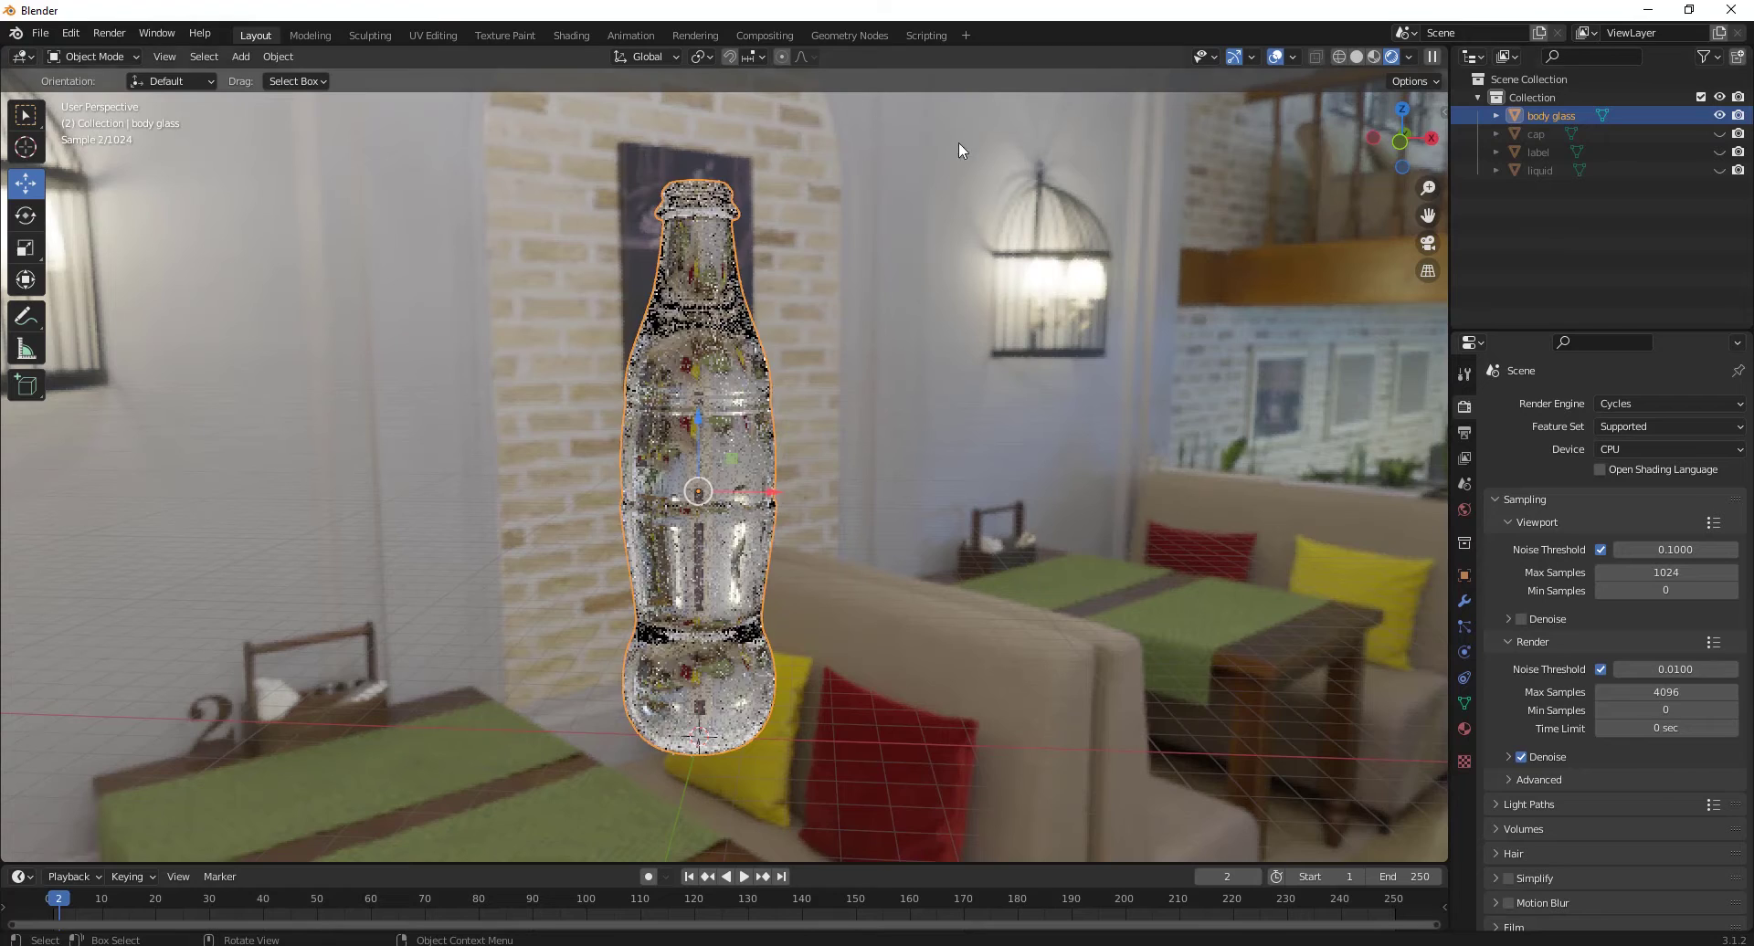
Step: Raise the body glass IOR to 1.750 and unhide the cap
click(1465, 729)
drag(1658, 666, 1699, 665)
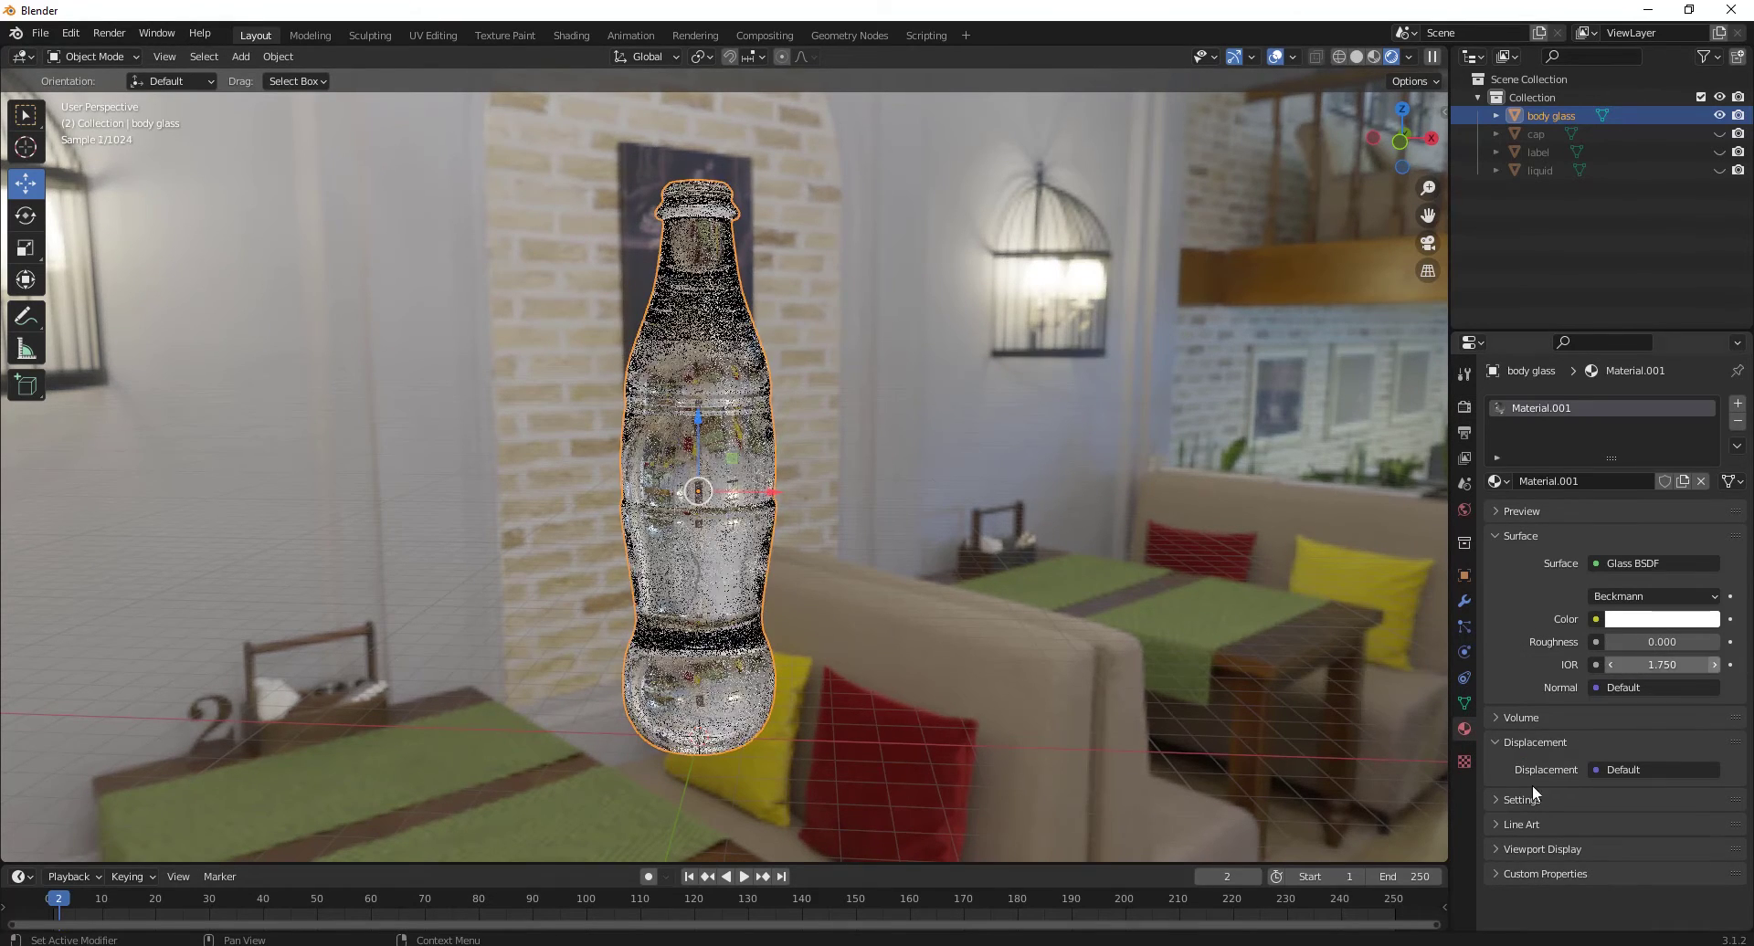
click(1719, 133)
Step: Make the cap dark grey and glossy with Metallic 0.173
click(1536, 133)
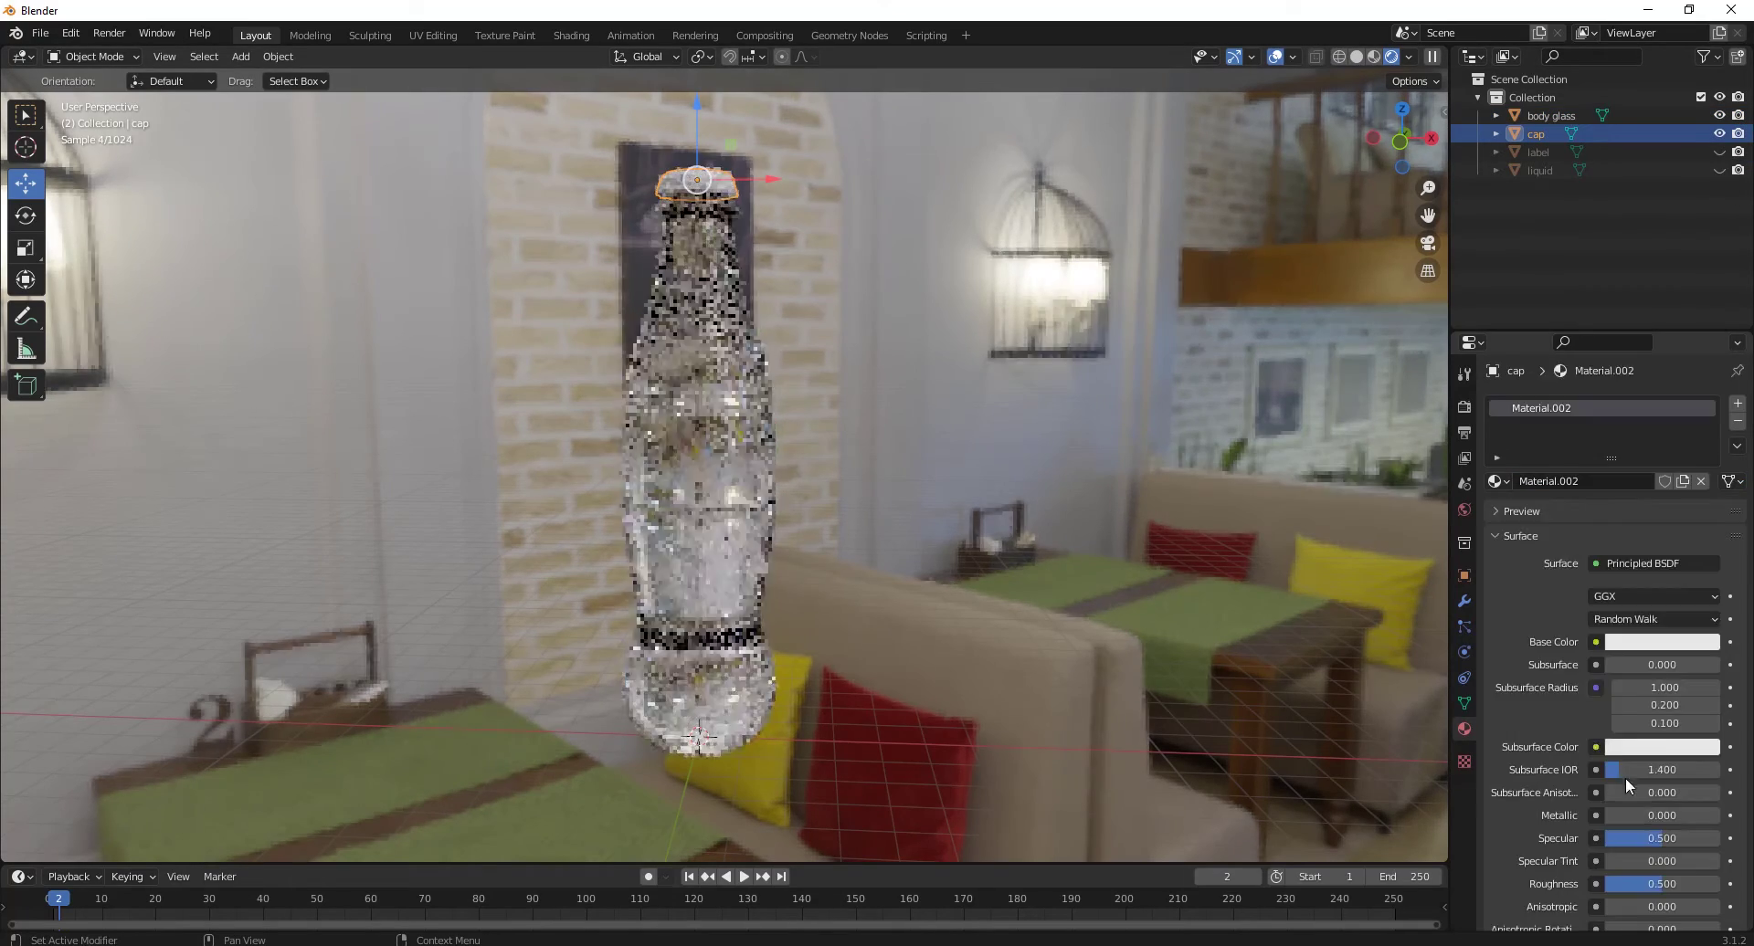
scroll(1625, 777, down, 2)
click(1663, 569)
scroll(1693, 463, down, 3)
drag(1659, 811, 1613, 811)
drag(1614, 743, 1652, 743)
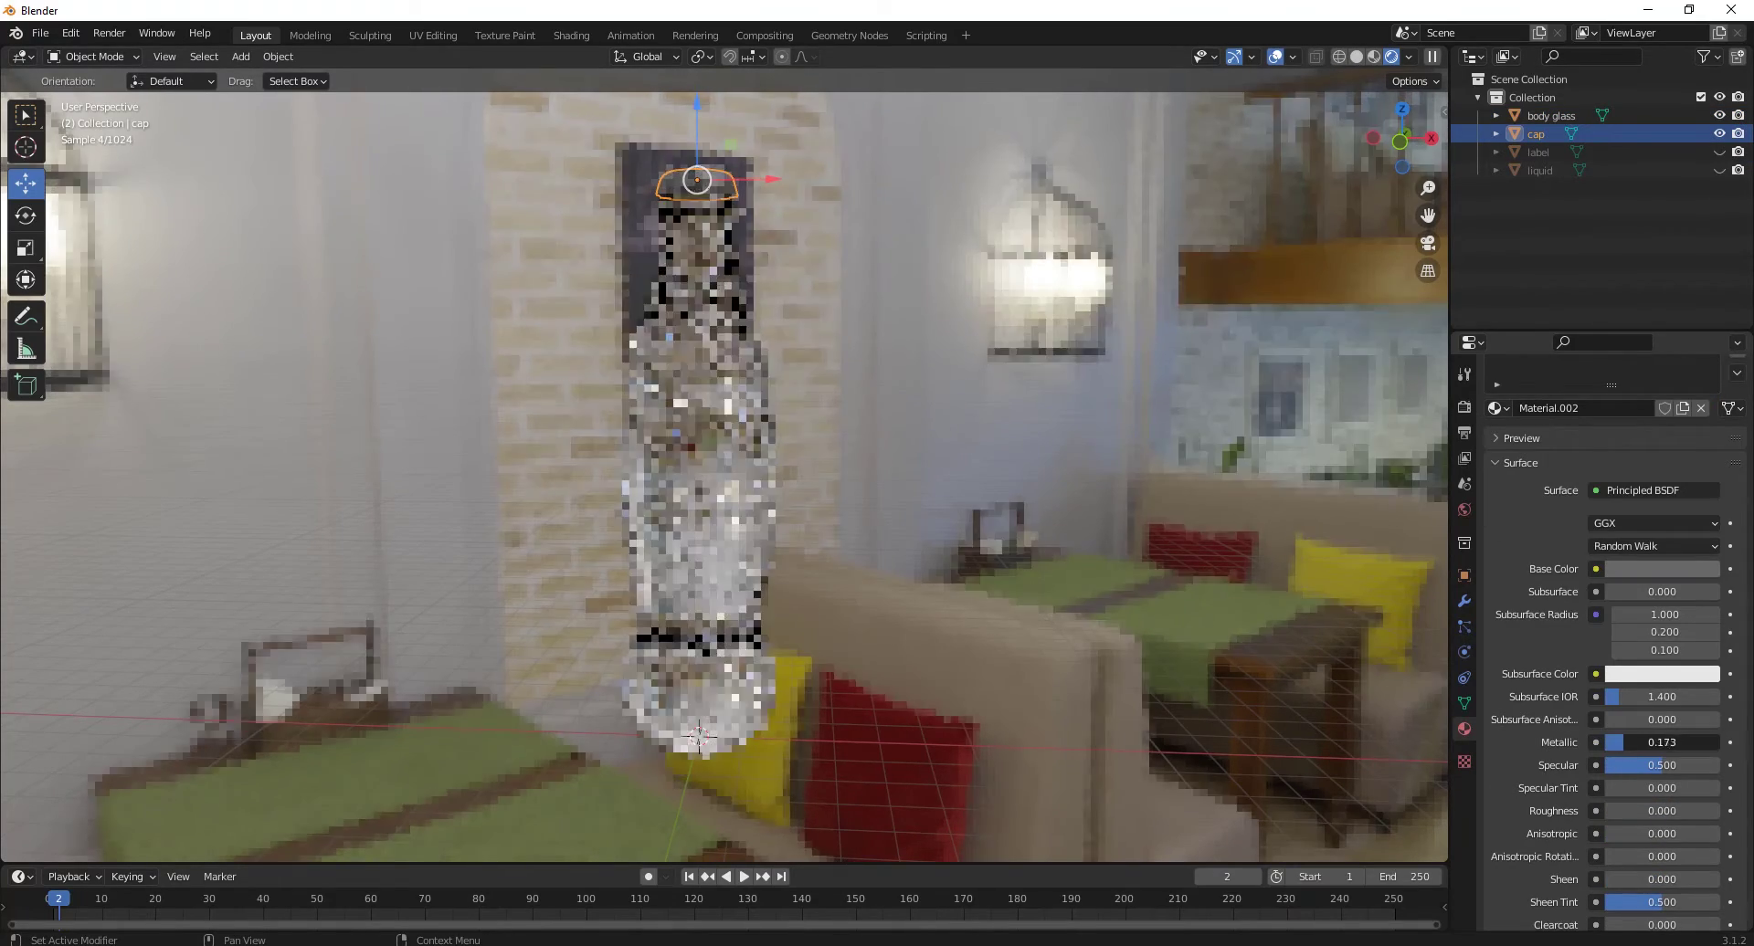
Step: Give the liquid a new material, Material.003, with a very dark red base colour
click(1719, 170)
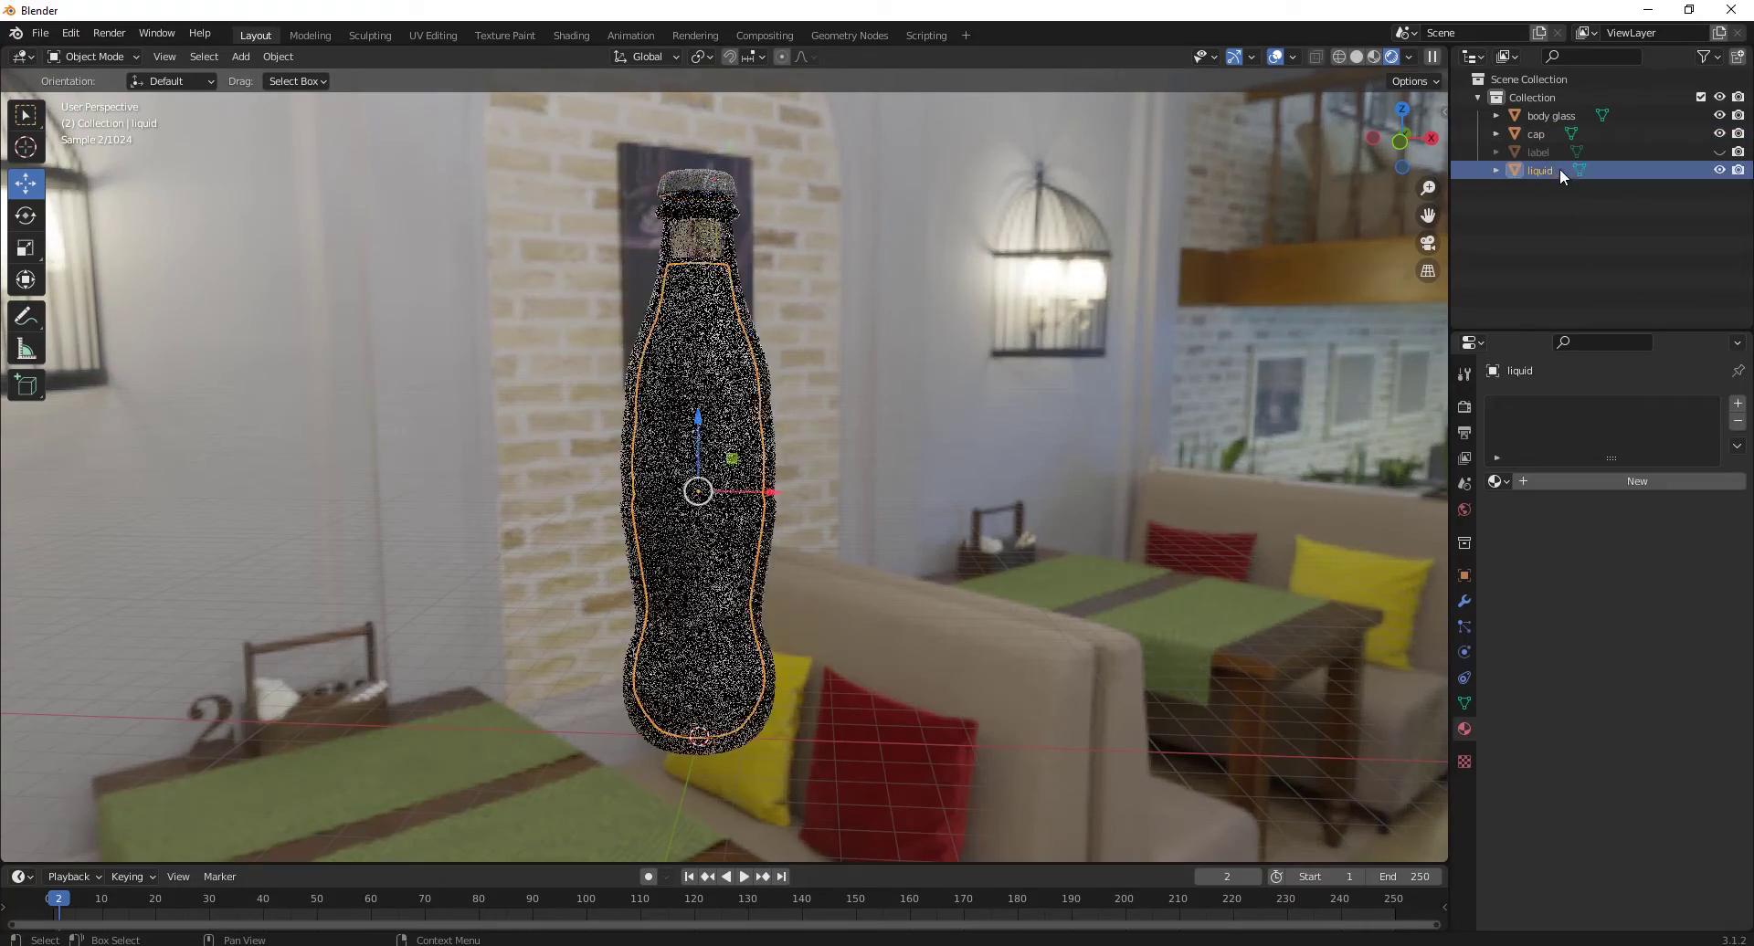
click(1559, 170)
click(1663, 642)
click(1599, 509)
drag(1697, 456, 1705, 484)
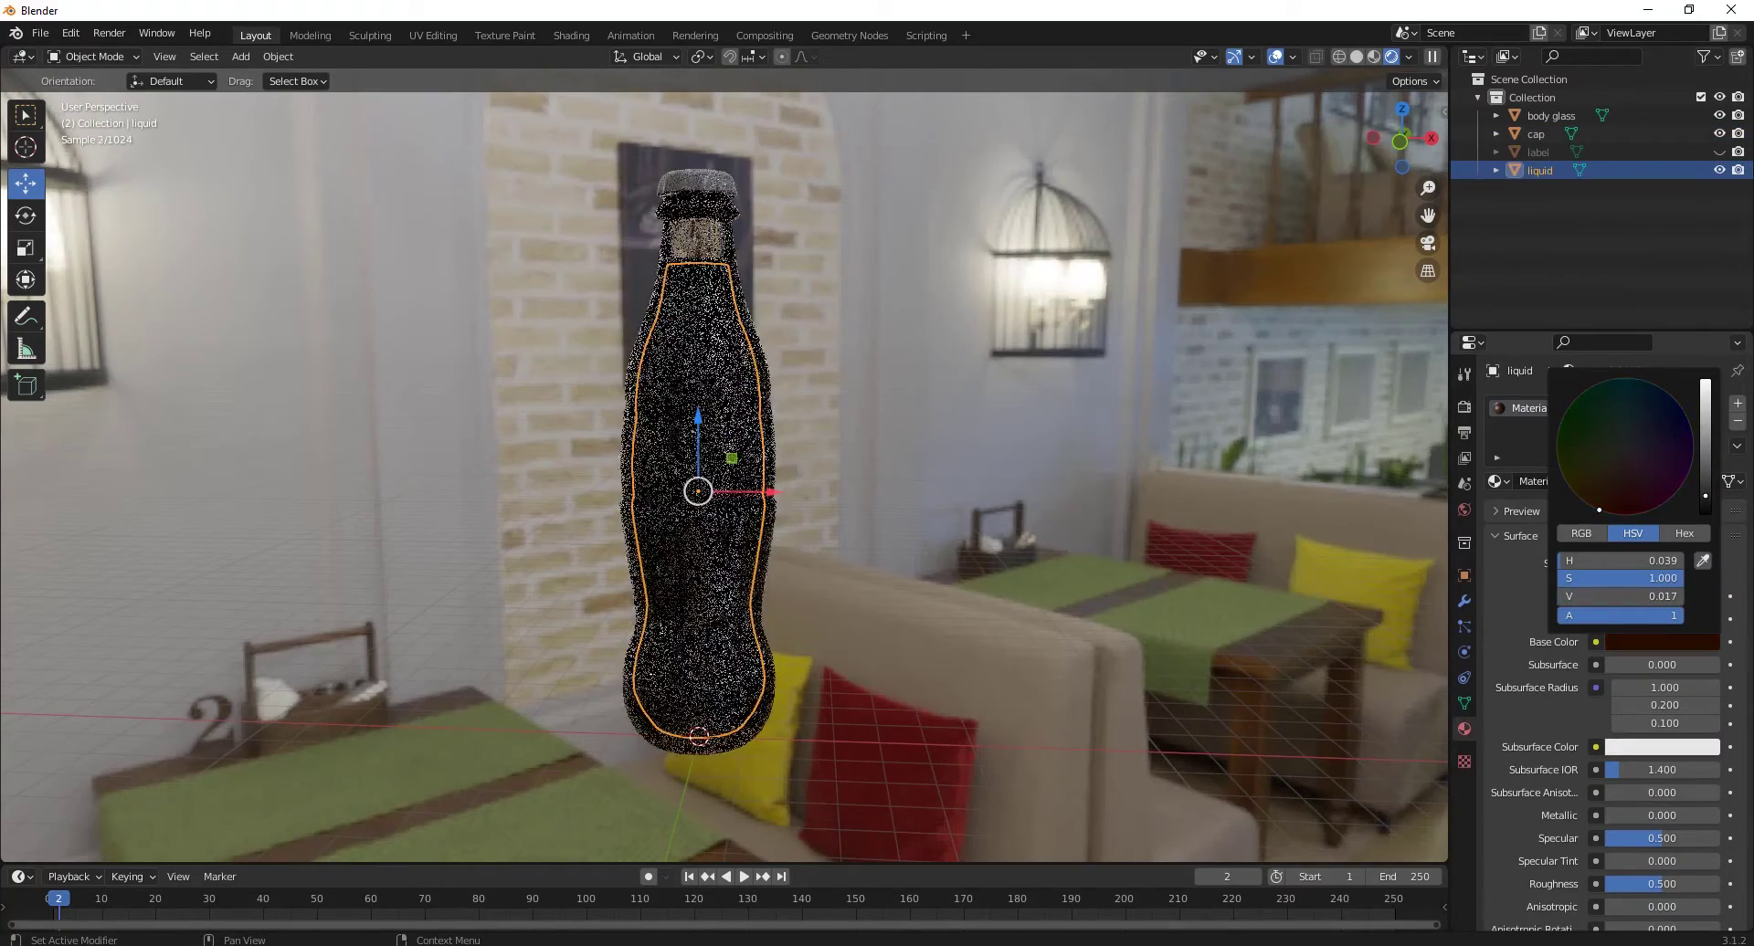
Step: Unhide and select the label, and return the view to Solid shading
click(990, 457)
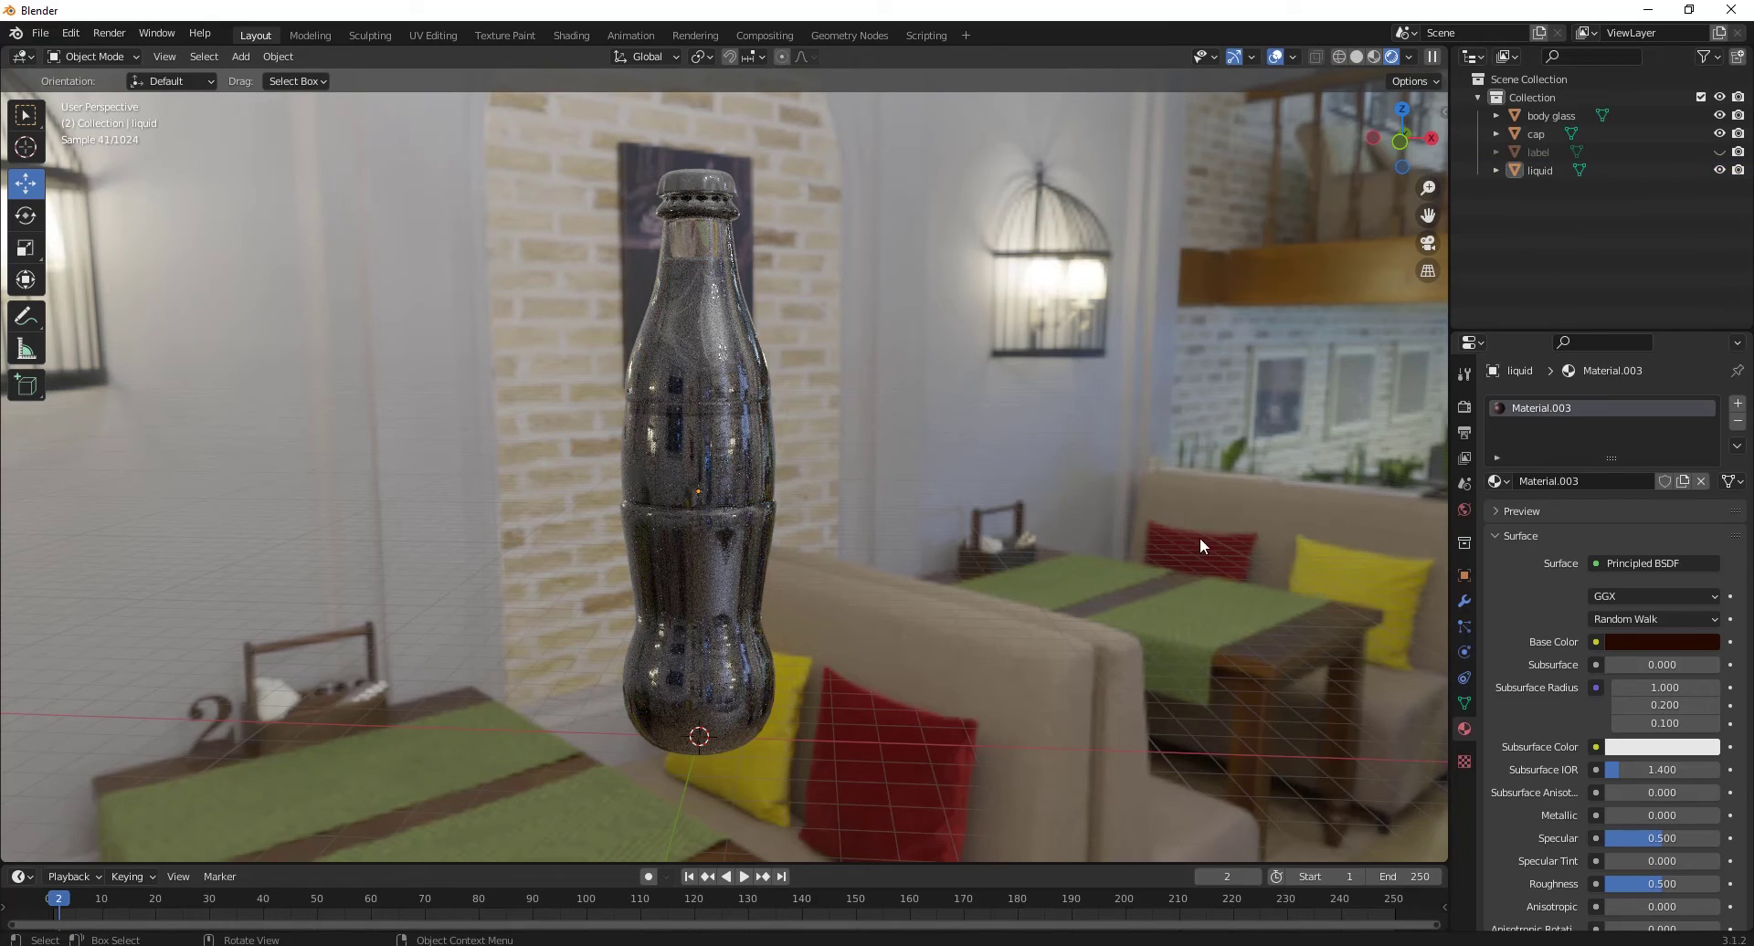
click(1719, 152)
click(1539, 152)
click(1357, 56)
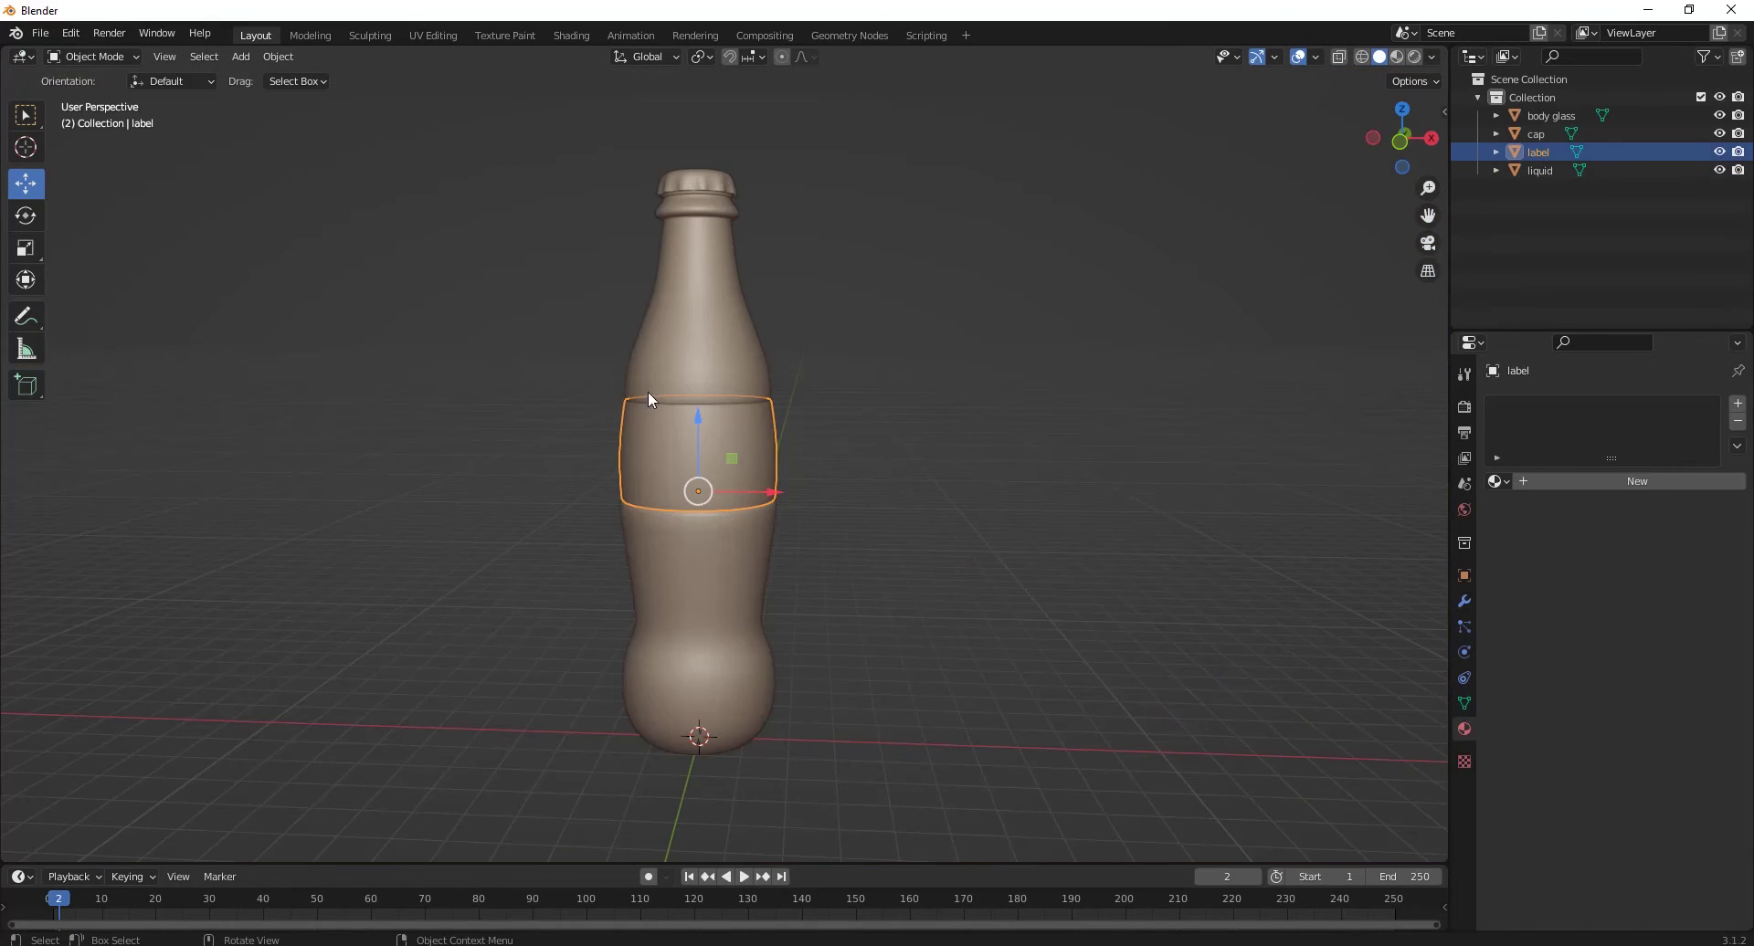
Step: In Material Preview, mark a UV seam along an edge of the label mesh
click(1397, 56)
scroll(897, 430, up, 3)
mouse_move(897, 429)
middle_down()
mouse_move(1100, 632)
mouse_move(838, 463)
middle_up()
key(Tab)
key(ctrl+KP_3)
scroll(684, 364, up, 3)
key(2)
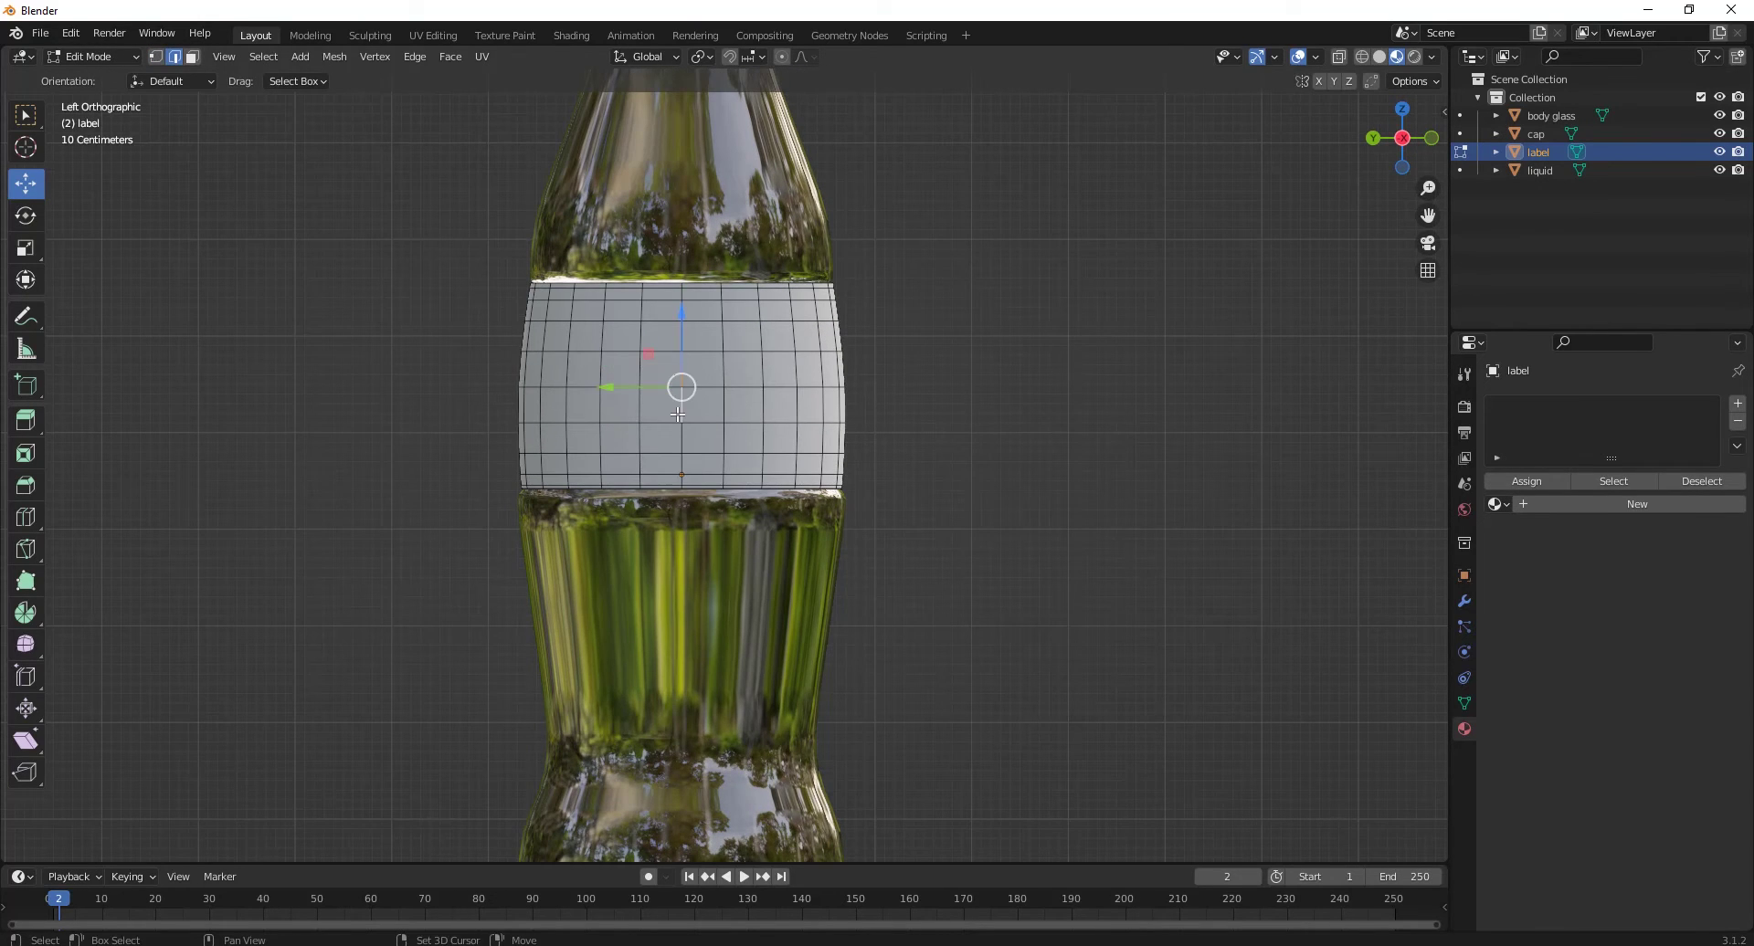
key(KP_3)
right_click(770, 365)
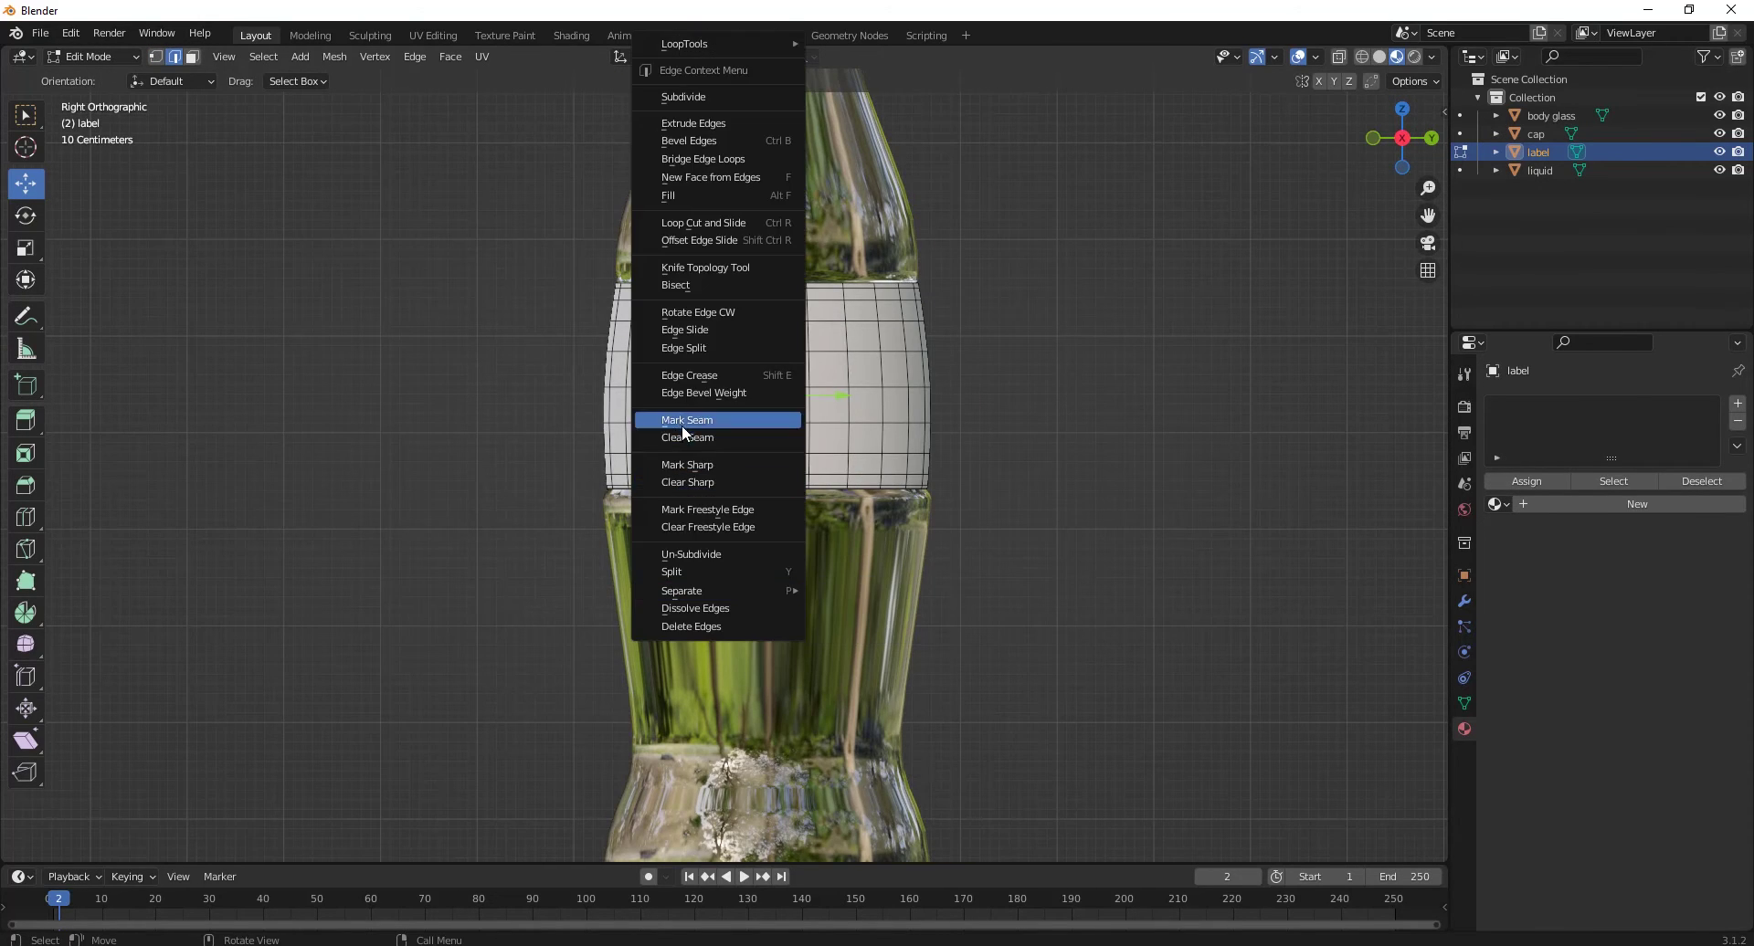
click(681, 425)
middle_drag(1065, 619, 1179, 498)
key(Tab)
Step: Give the label a new material whose base colour is the Desktop image coca cola hd.jpg
click(1637, 481)
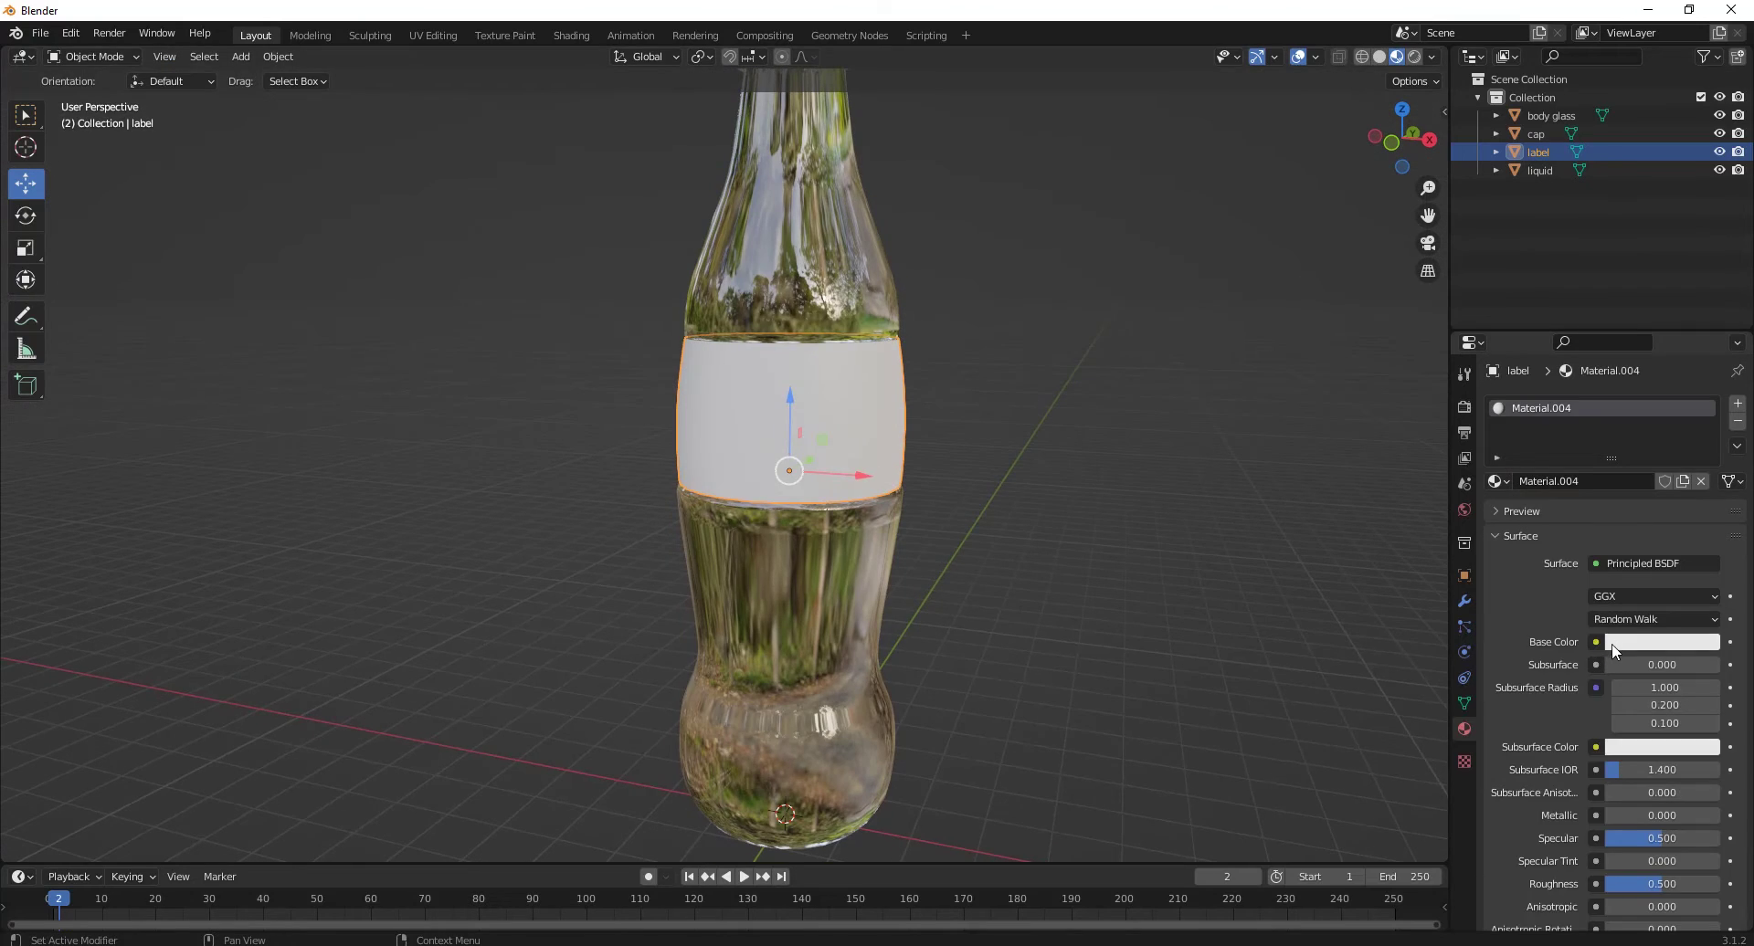
click(1597, 642)
click(1253, 769)
click(1690, 665)
click(311, 419)
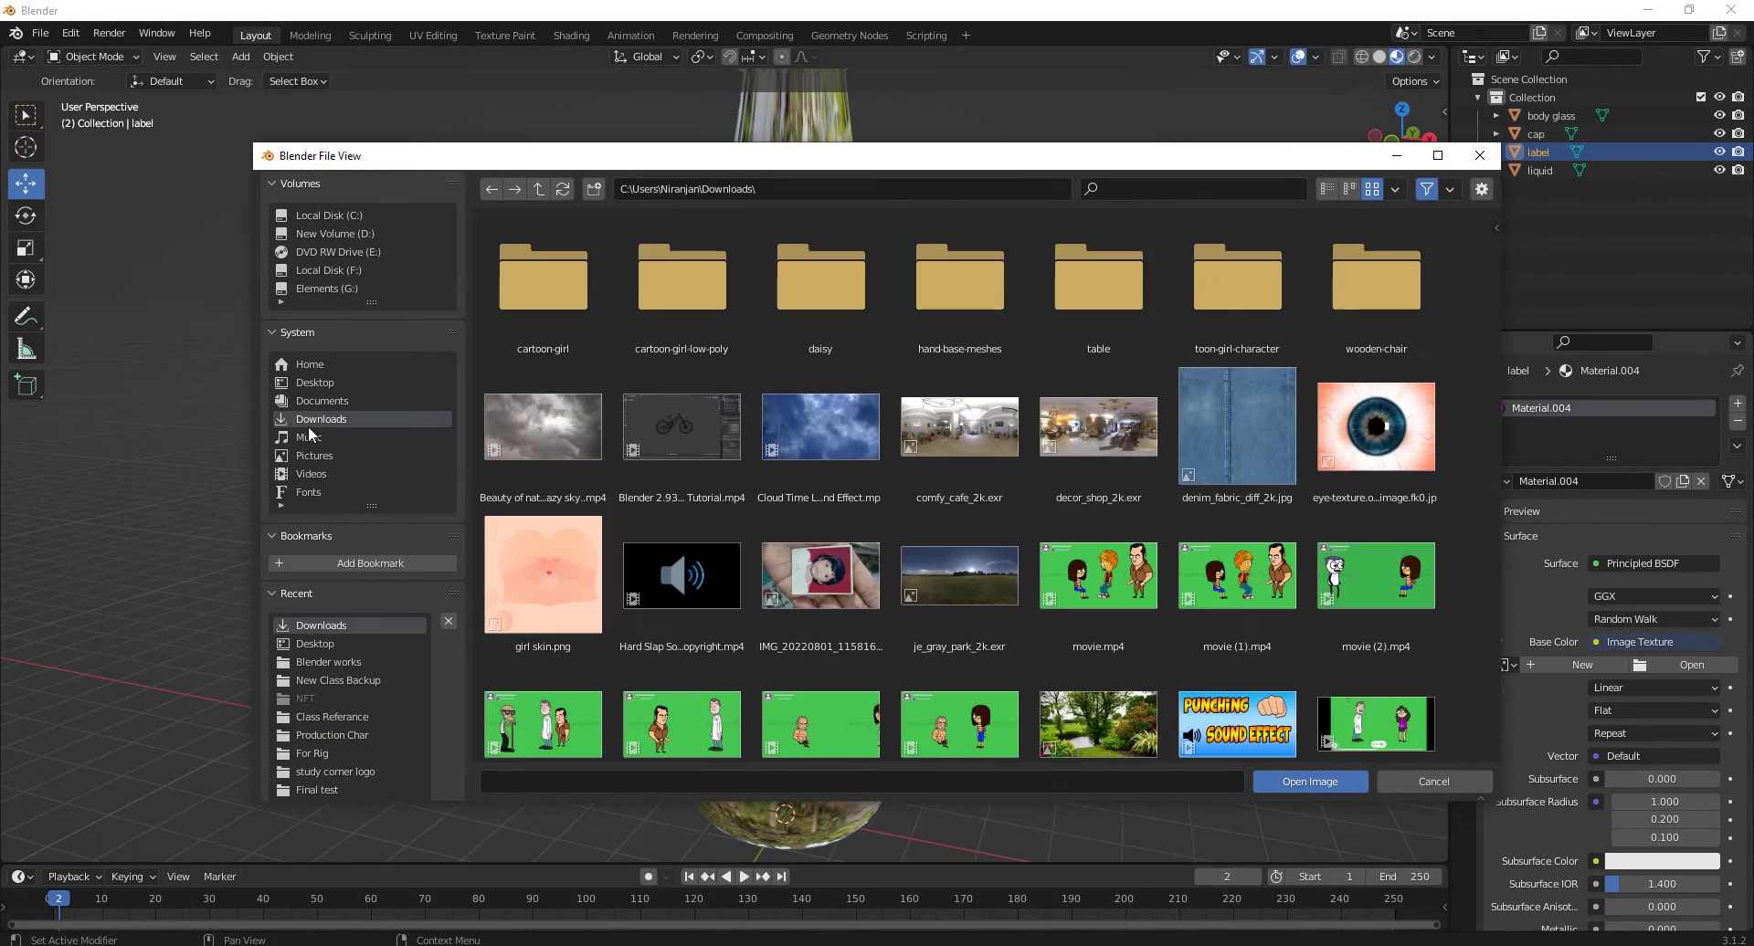
click(318, 381)
double_click(1100, 623)
middle_drag(873, 459, 1188, 302)
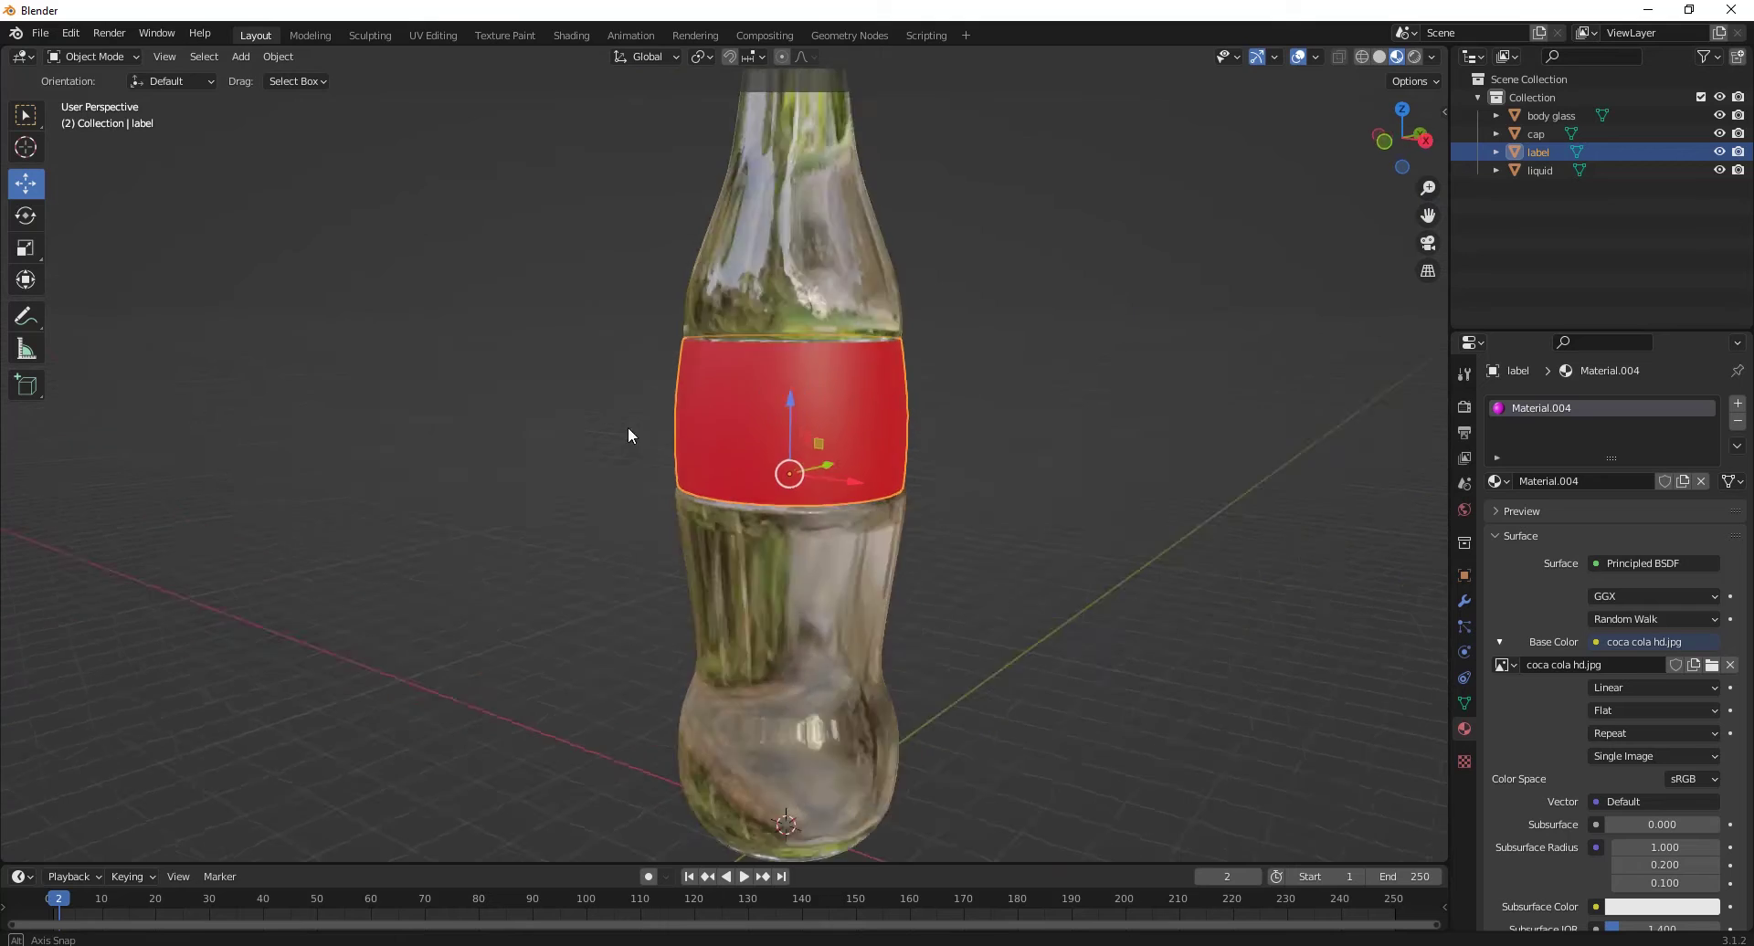
Step: In the UV Editing workspace, unwrap the label mesh onto the Coca-Cola image
click(431, 35)
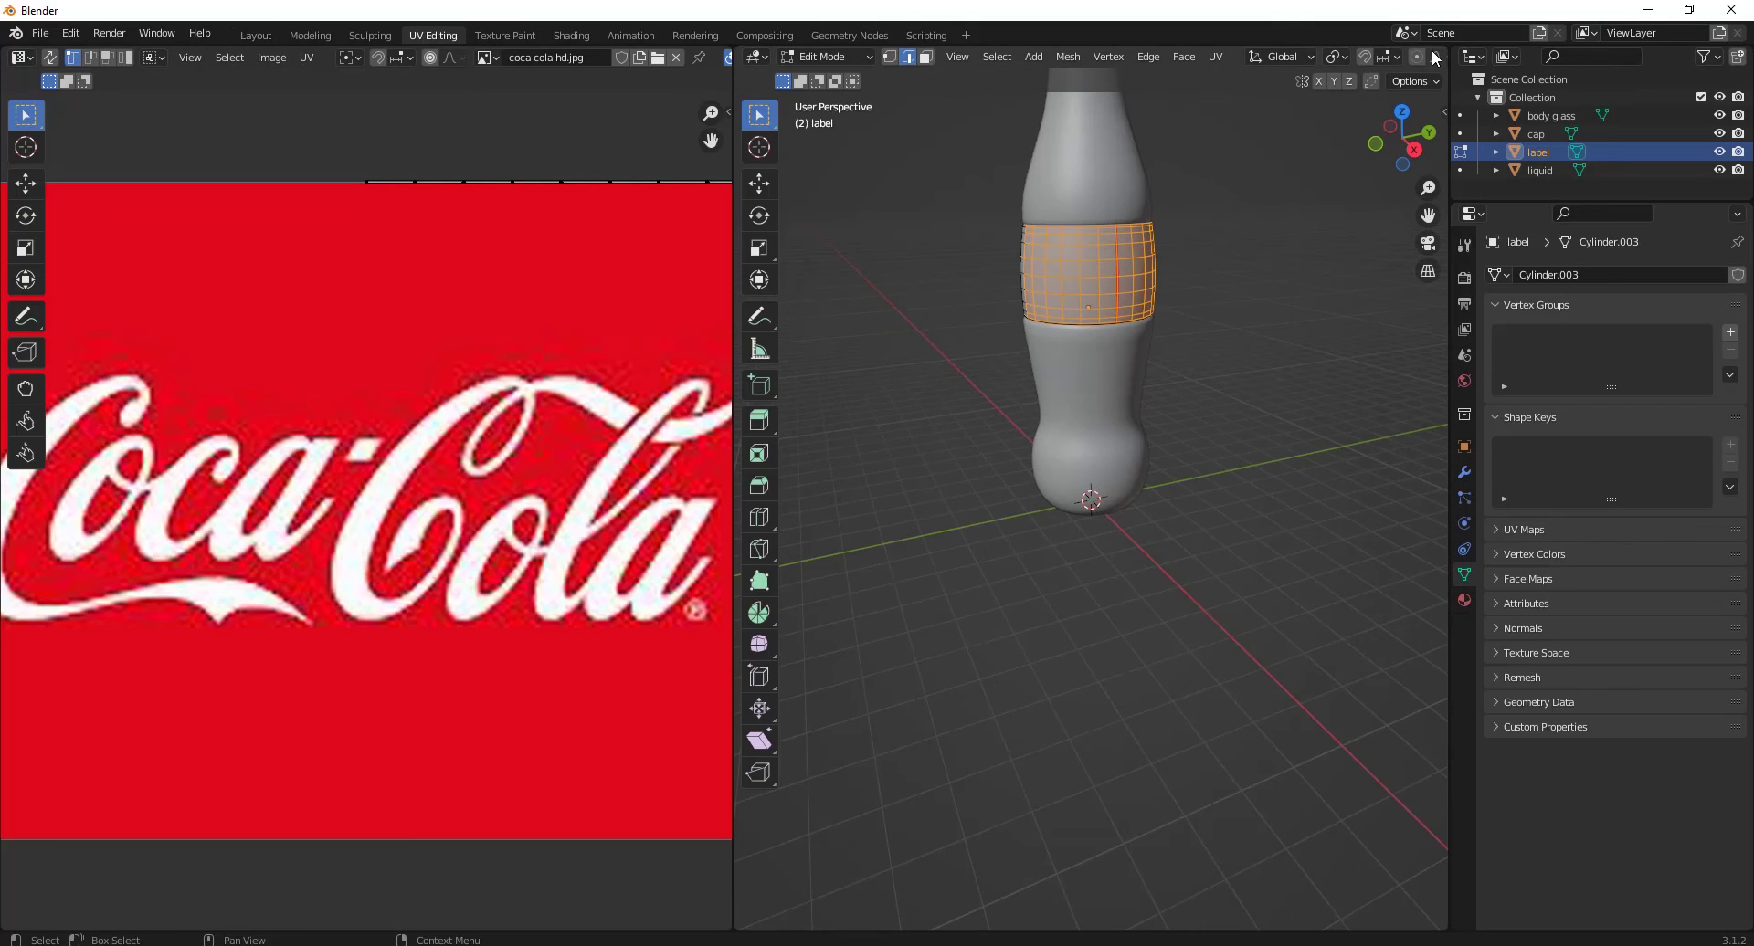
scroll(989, 346, down, 3)
alt+middle_click(1091, 433)
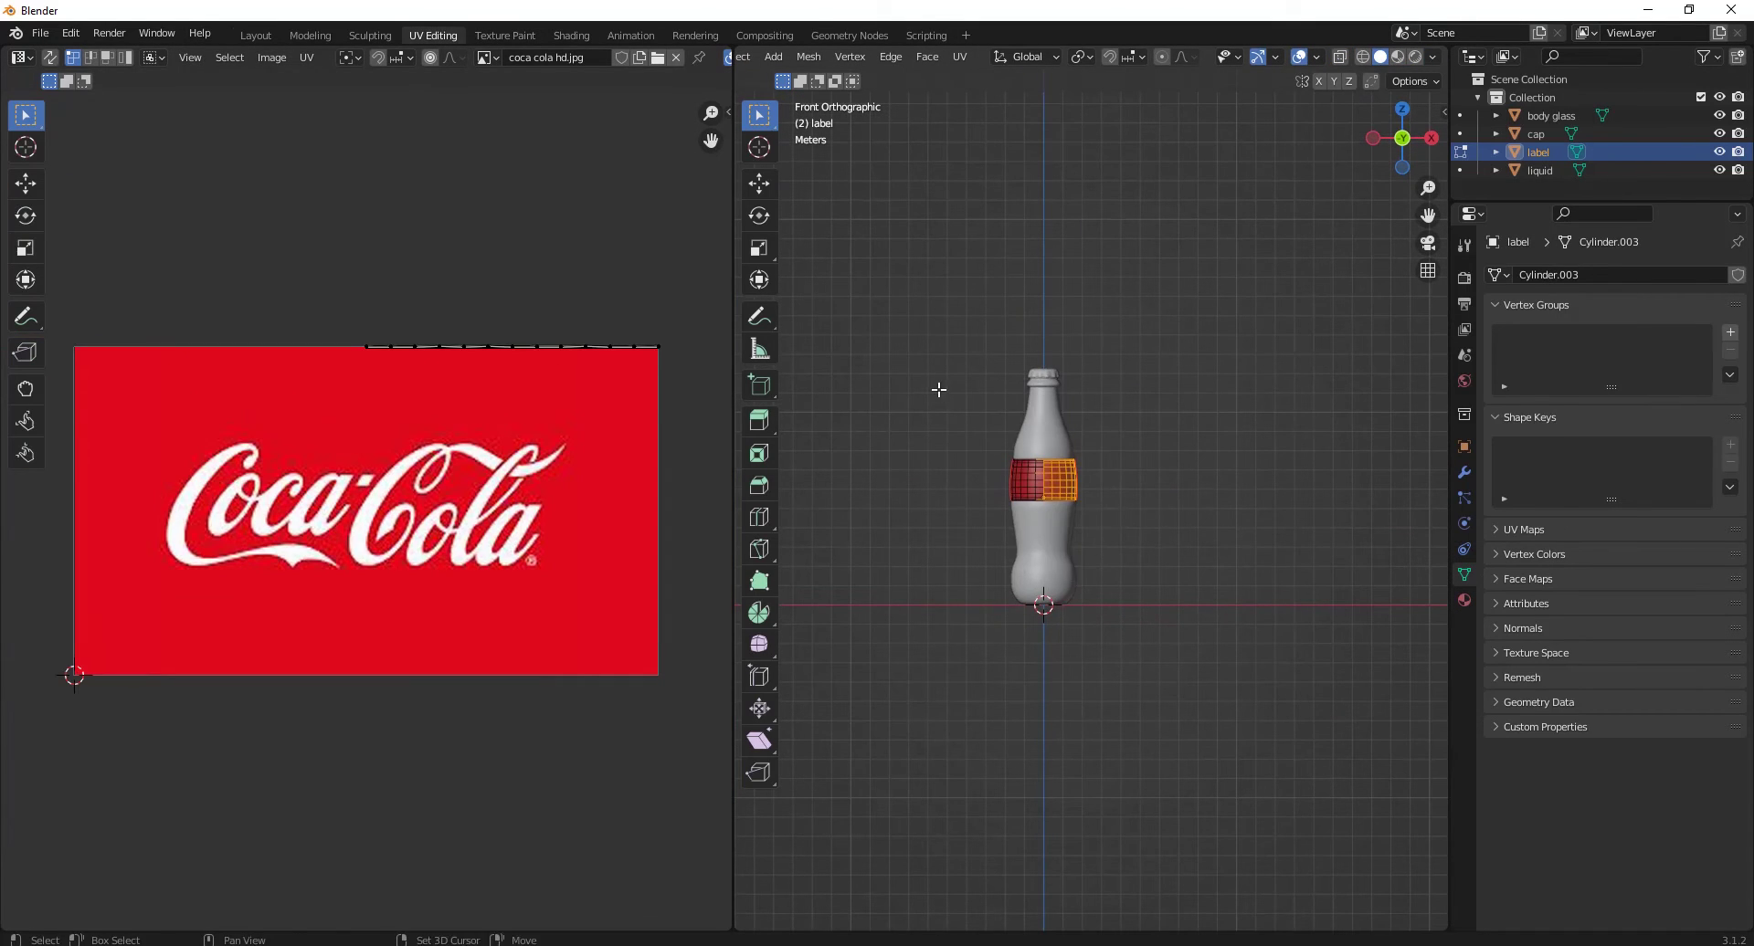
key(u)
click(393, 376)
scroll(1021, 517, up, 5)
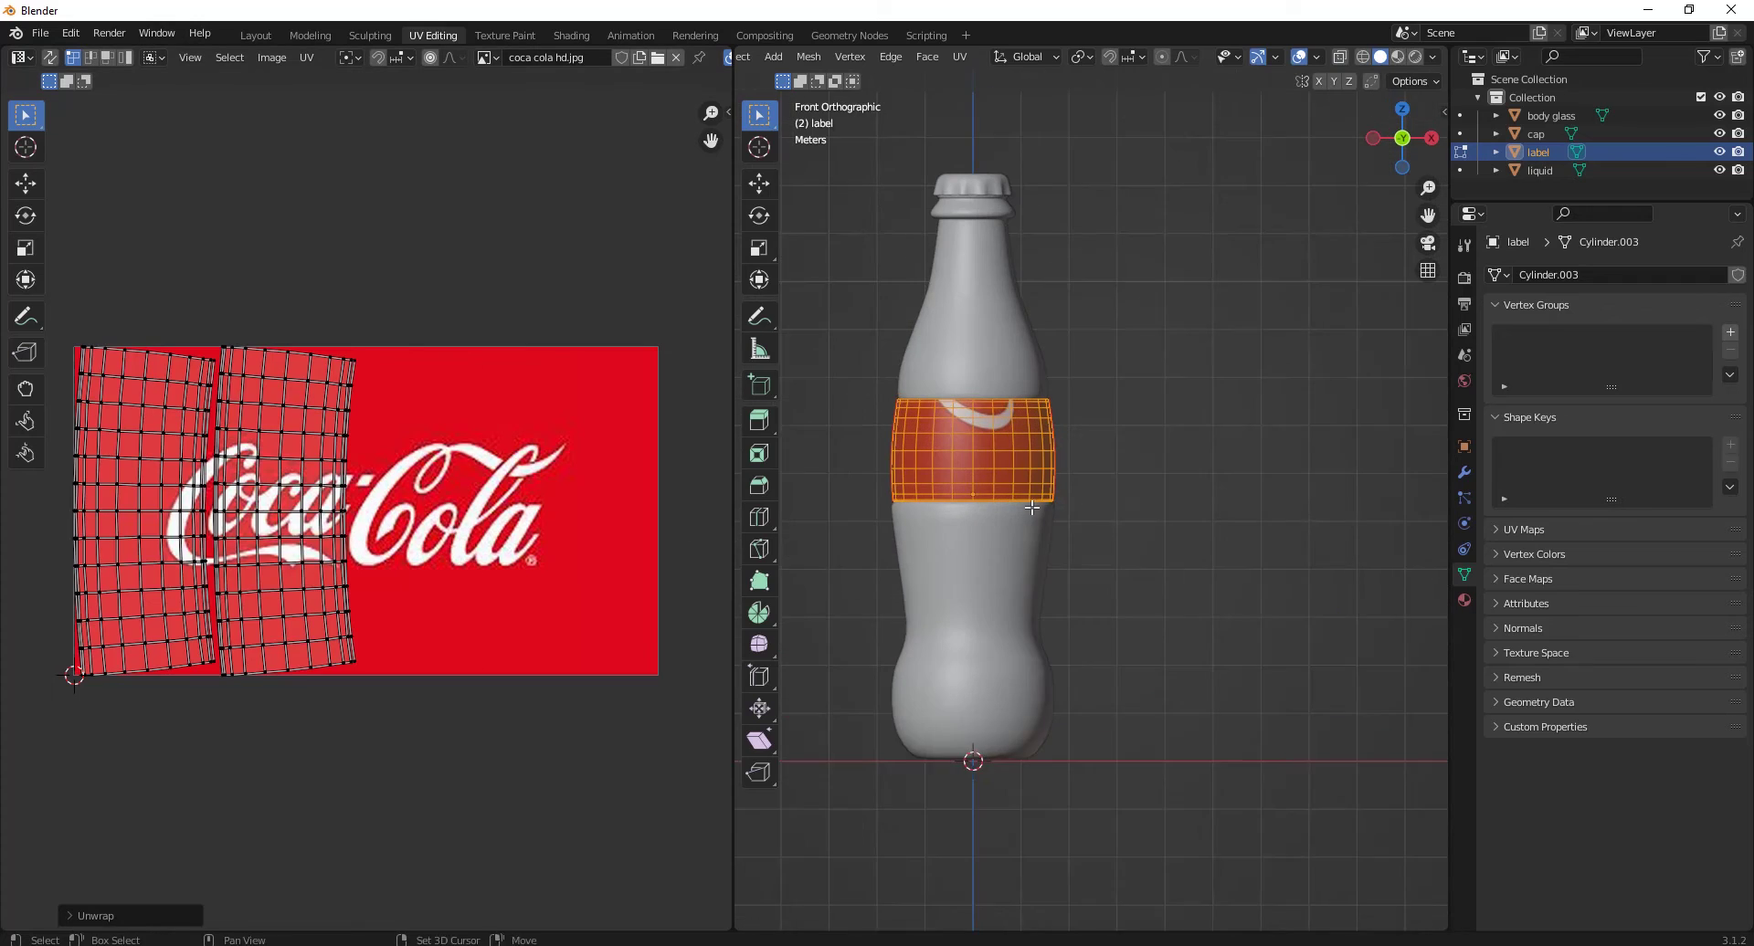
scroll(356, 493, down, 2)
Step: Move the UV islands apart, then rotate the left island horizontal and enlarge it over the logo
key(g)
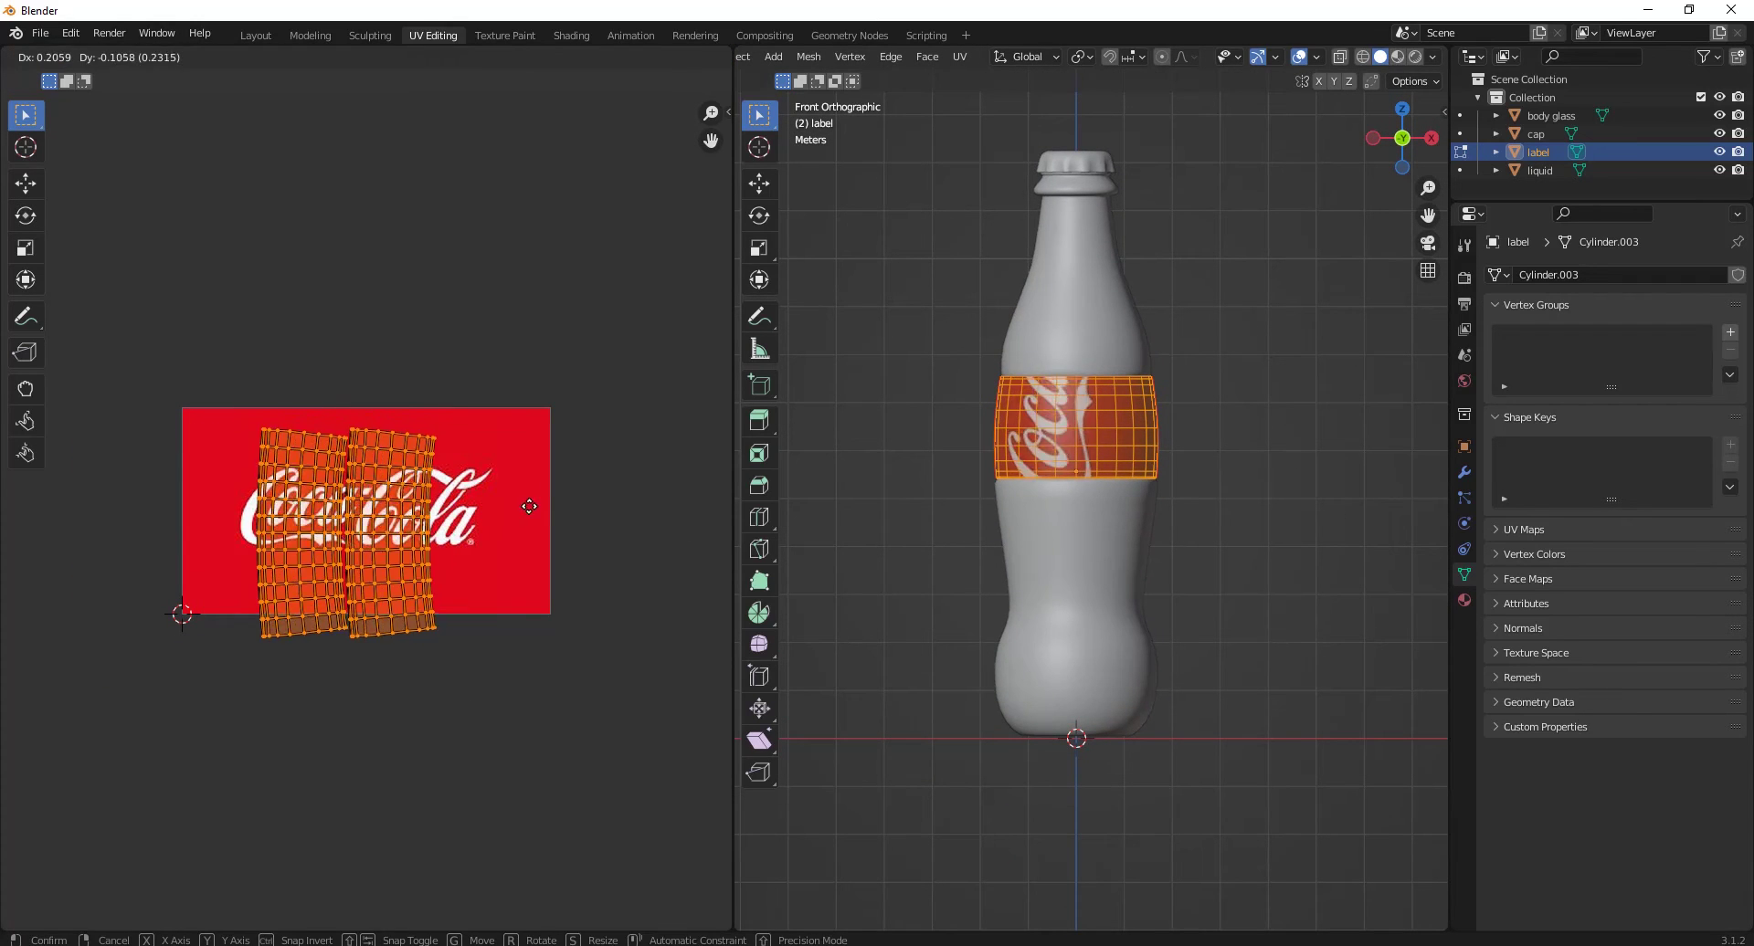
click(456, 316)
key(g)
click(587, 278)
click(370, 322)
click(365, 512)
scroll(365, 511, up, 3)
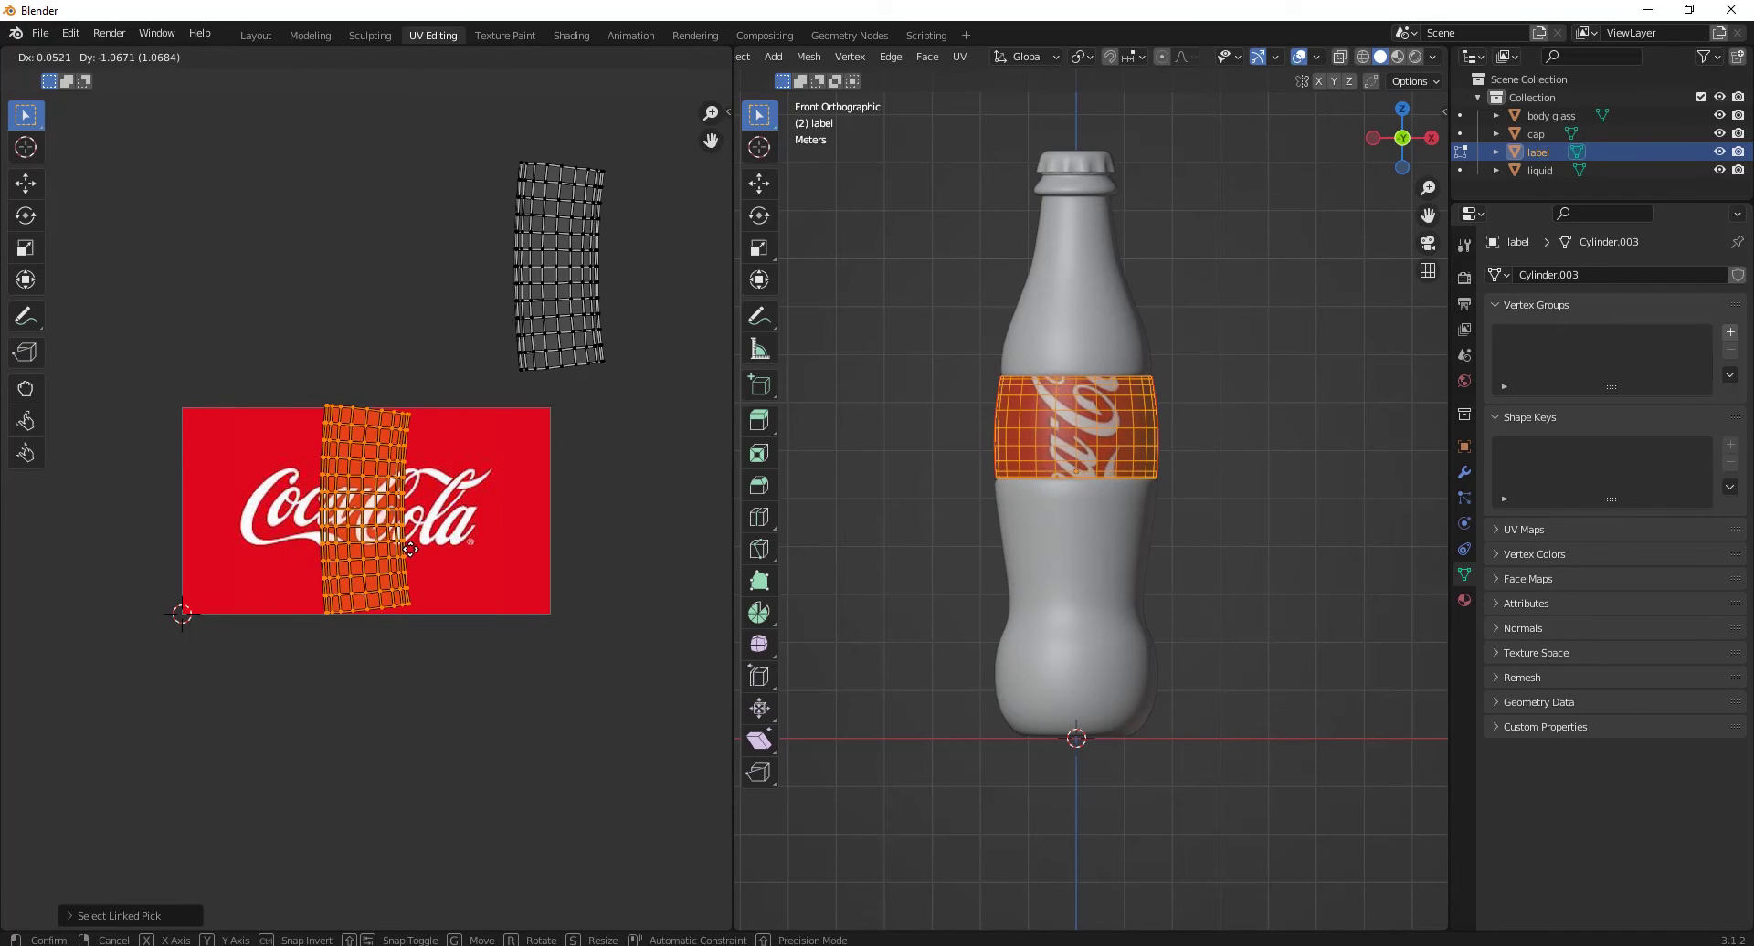
key(r)
click(548, 548)
key(s)
click(674, 622)
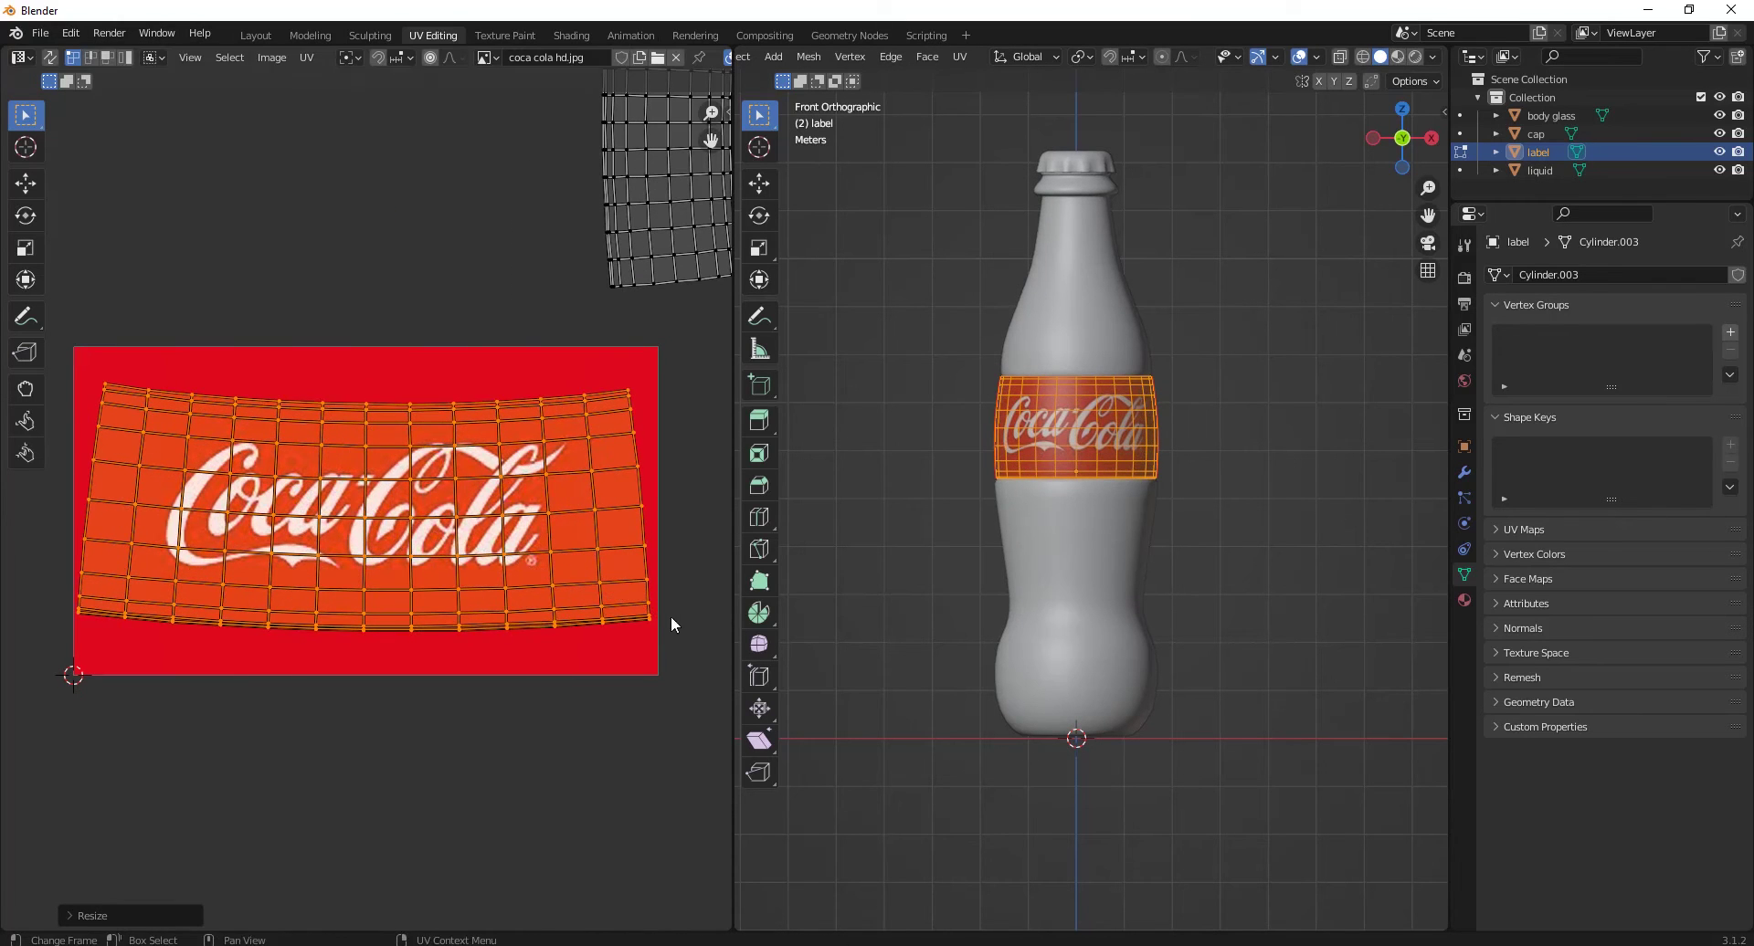
scroll(151, 340, down, 1)
Step: Rotate, move and shrink the upper UV island to fit, then view the textured label in Object Mode
middle_drag(1187, 502, 1252, 429)
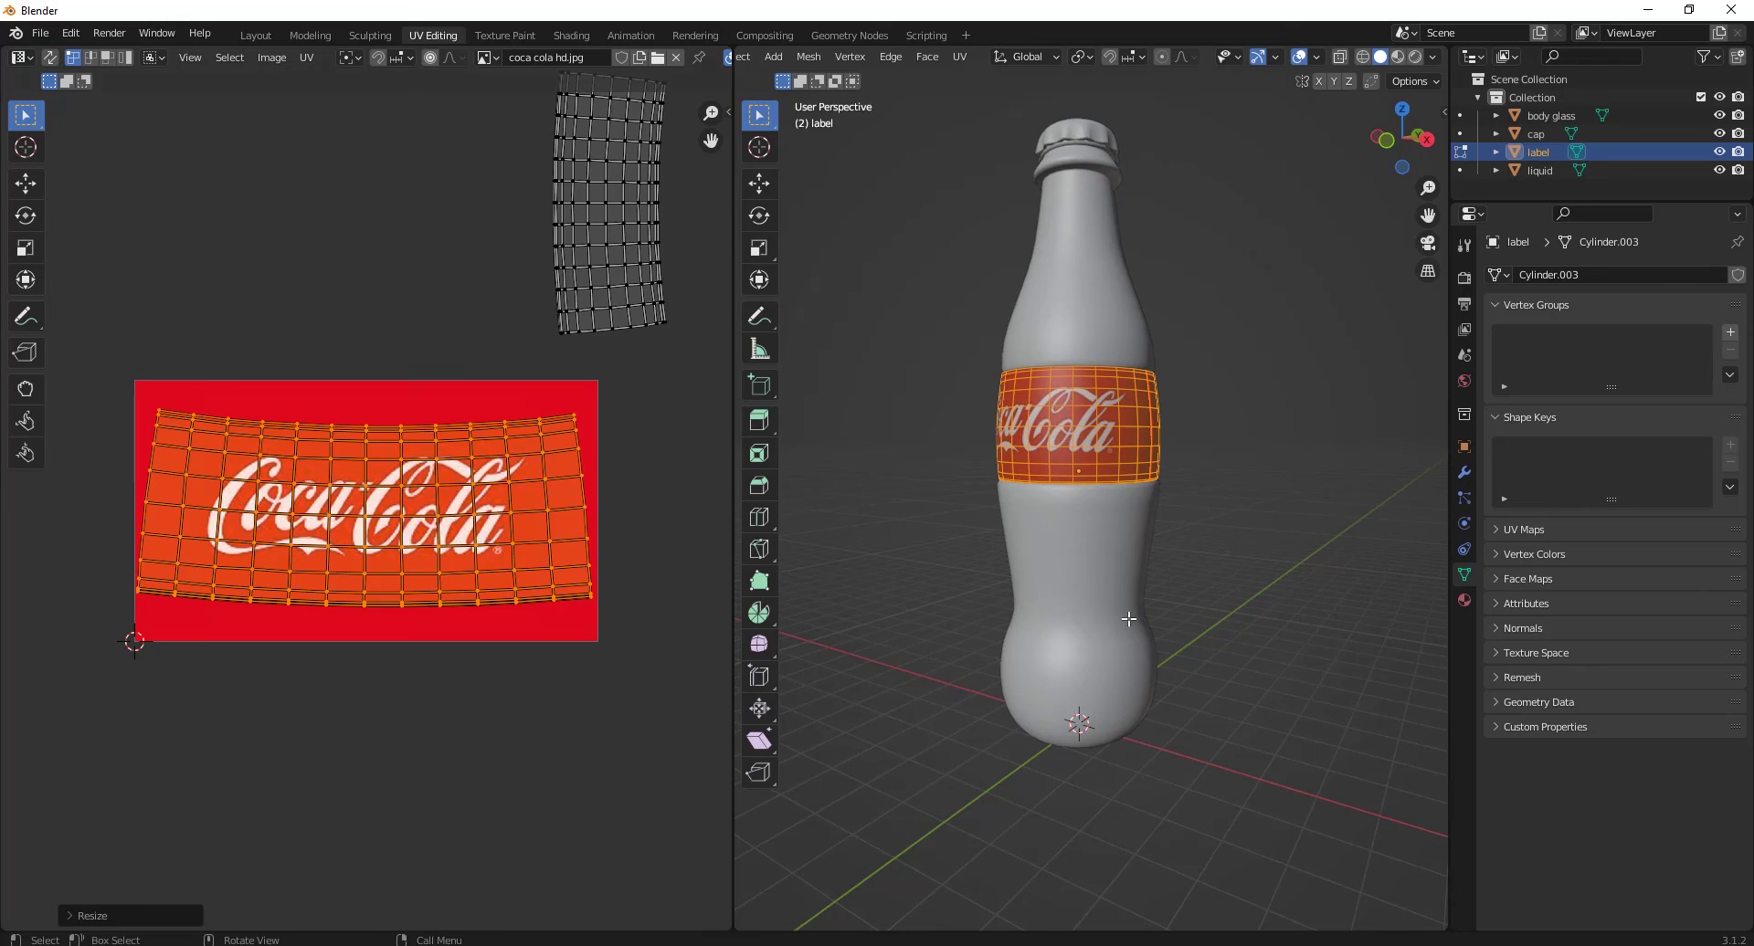
key(l)
click(26, 183)
key(g)
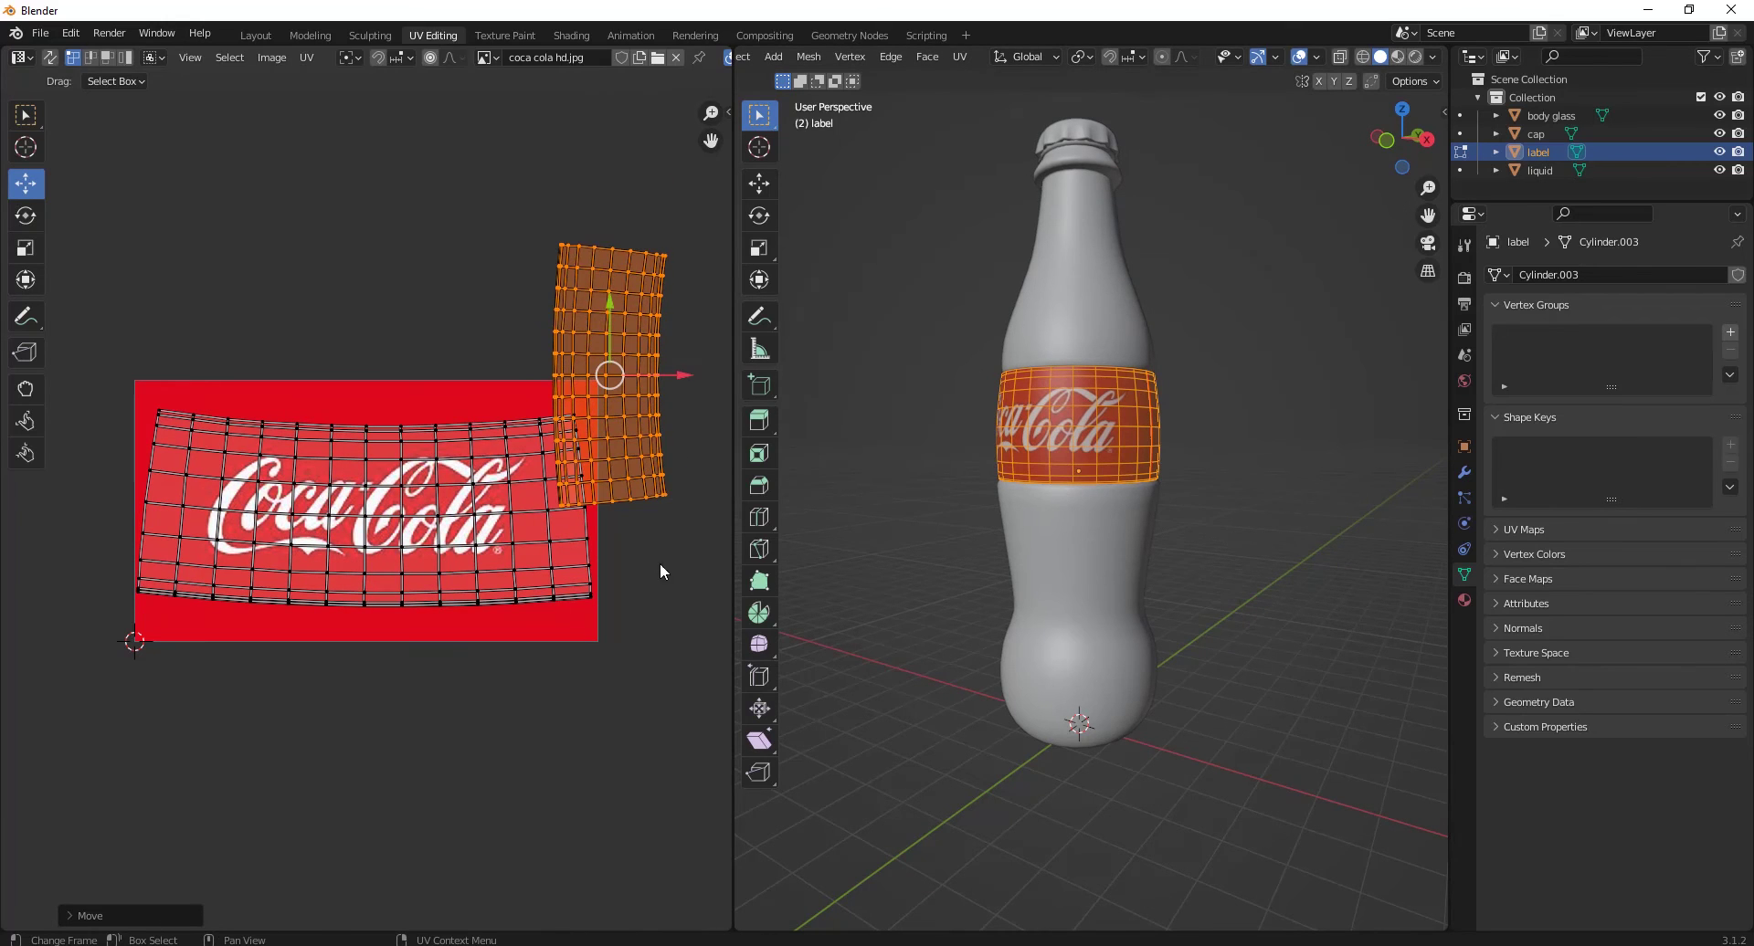
key(r)
key(g)
scroll(619, 374, up, 1)
click(631, 526)
key(s)
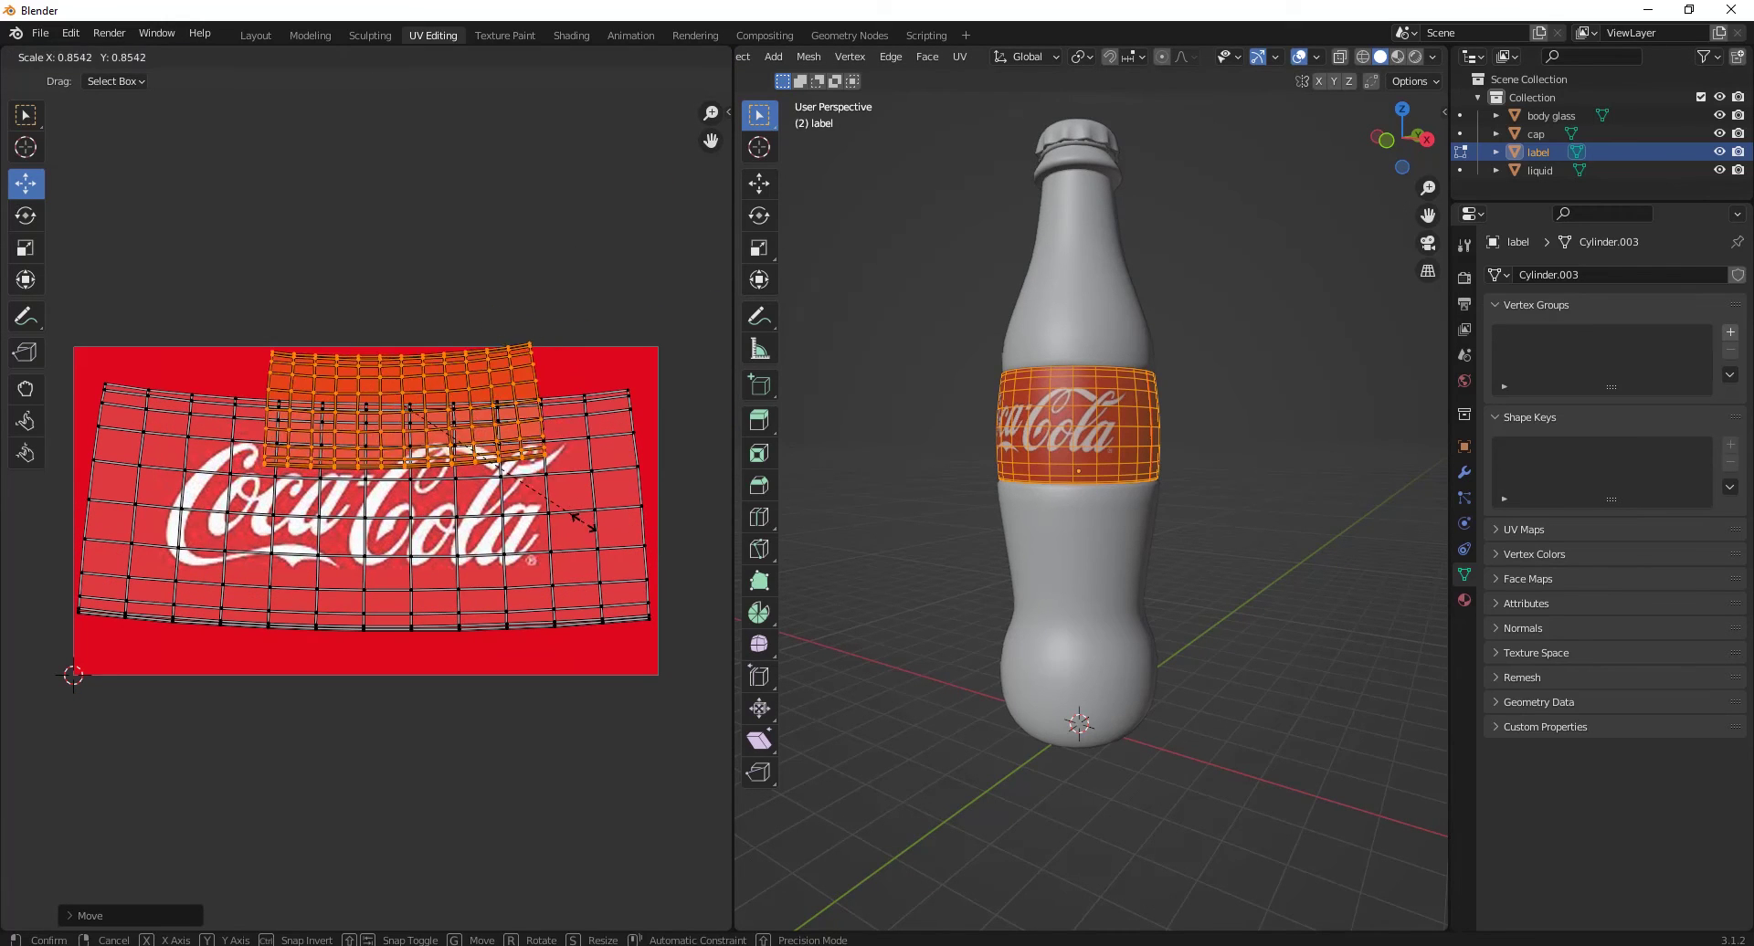
click(182, 387)
key(Tab)
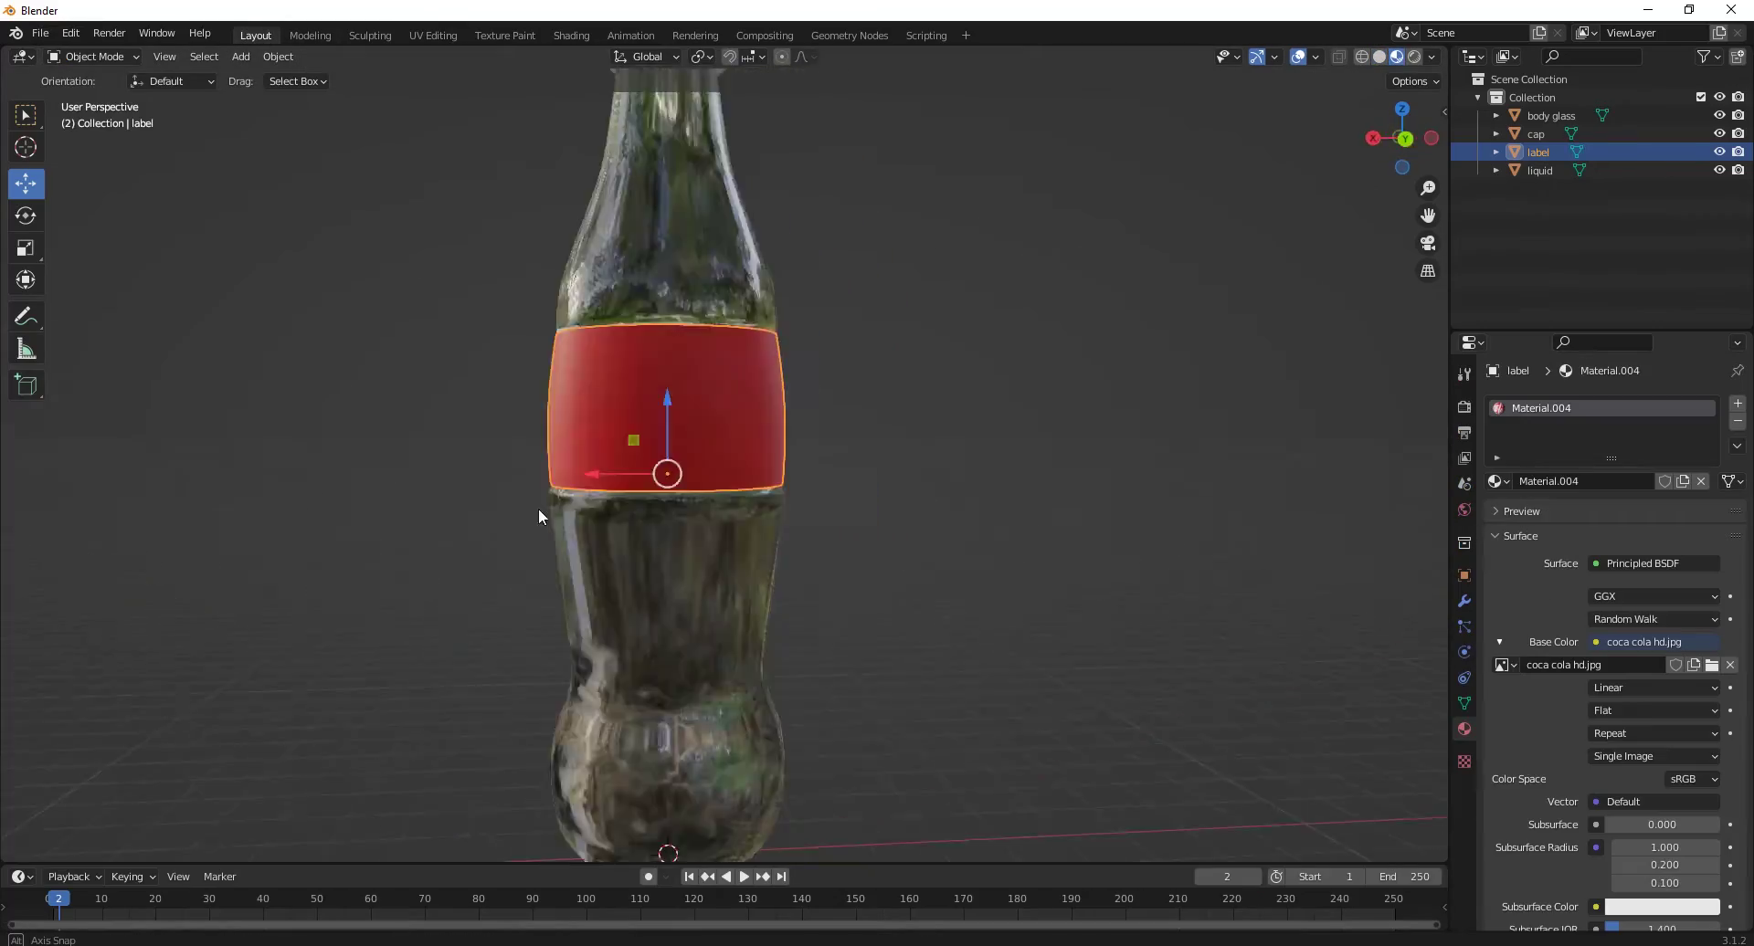
mouse_move(539, 508)
middle_down()
mouse_move(991, 517)
mouse_move(1279, 137)
middle_up()
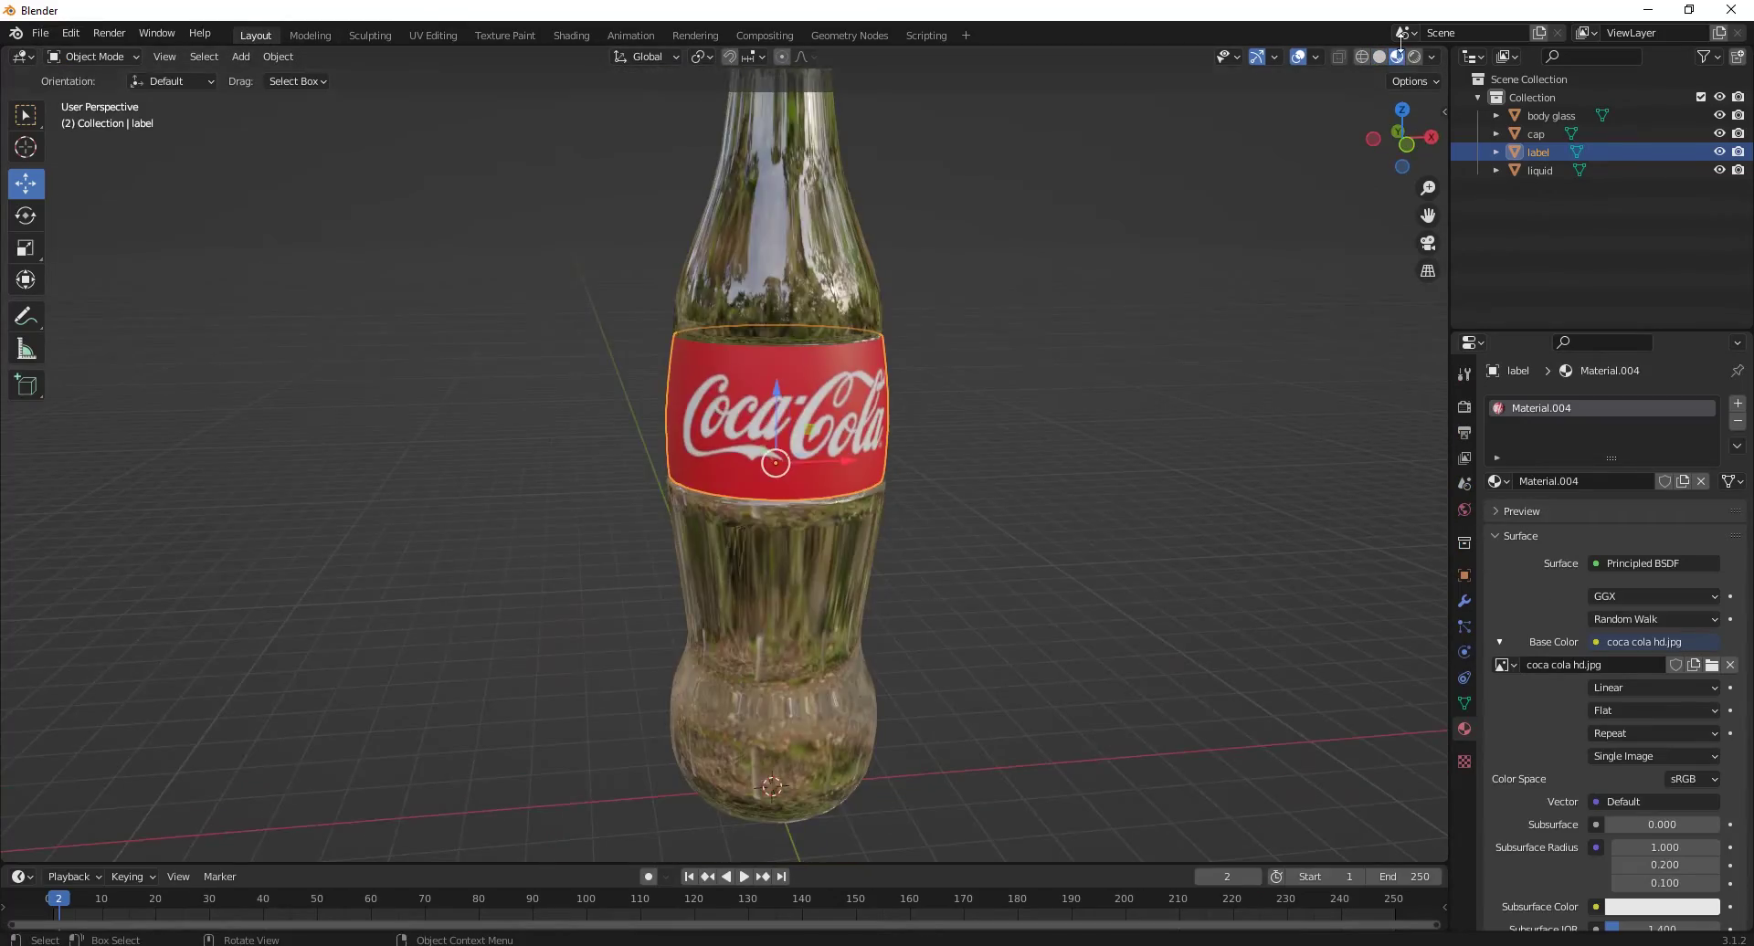
Step: Add a plane under the bottle, scale it up and raise it slightly along Z
click(1414, 56)
click(241, 56)
mouse_move(274, 71)
click(411, 73)
key(s)
click(867, 717)
scroll(868, 717, down, 3)
key(z)
key(KP_1)
scroll(724, 525, up, 6)
drag(724, 513, 723, 495)
key(z)
mouse_move(853, 329)
middle_down()
mouse_move(896, 527)
mouse_move(923, 512)
middle_up()
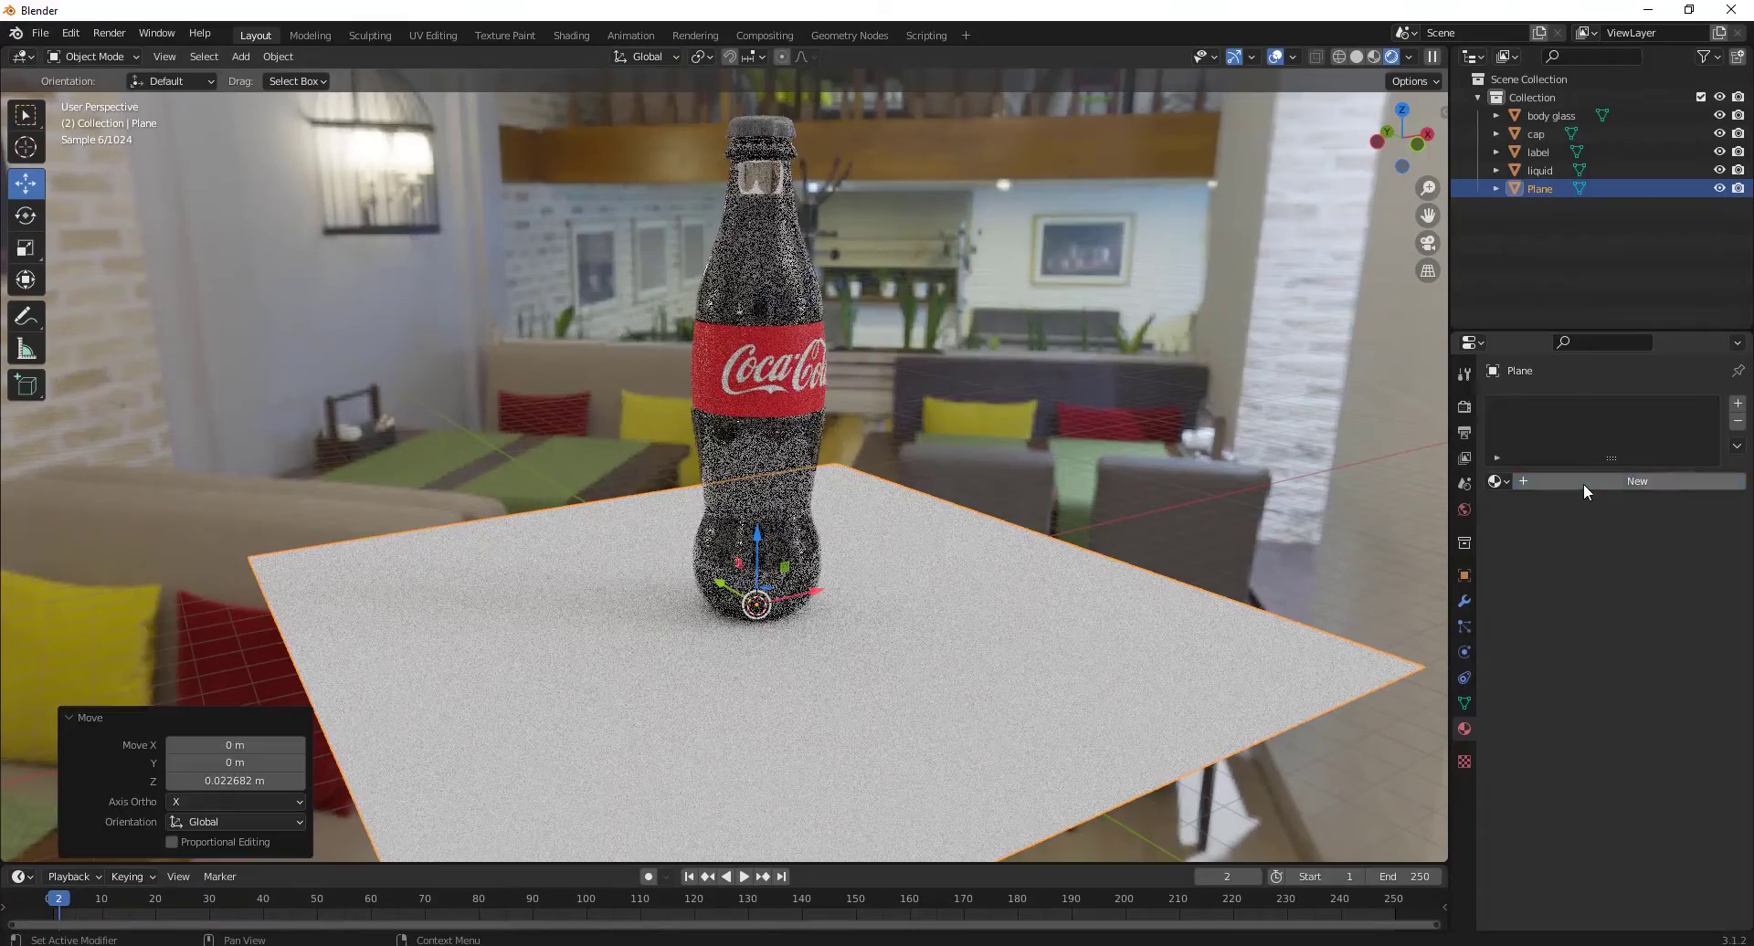
Step: Give the plane a new black material and darken the liquid's base colour
click(1582, 482)
click(1663, 643)
mouse_move(1703, 485)
mouse_down()
mouse_move(1705, 514)
mouse_move(1704, 475)
mouse_up()
click(1539, 170)
click(1662, 643)
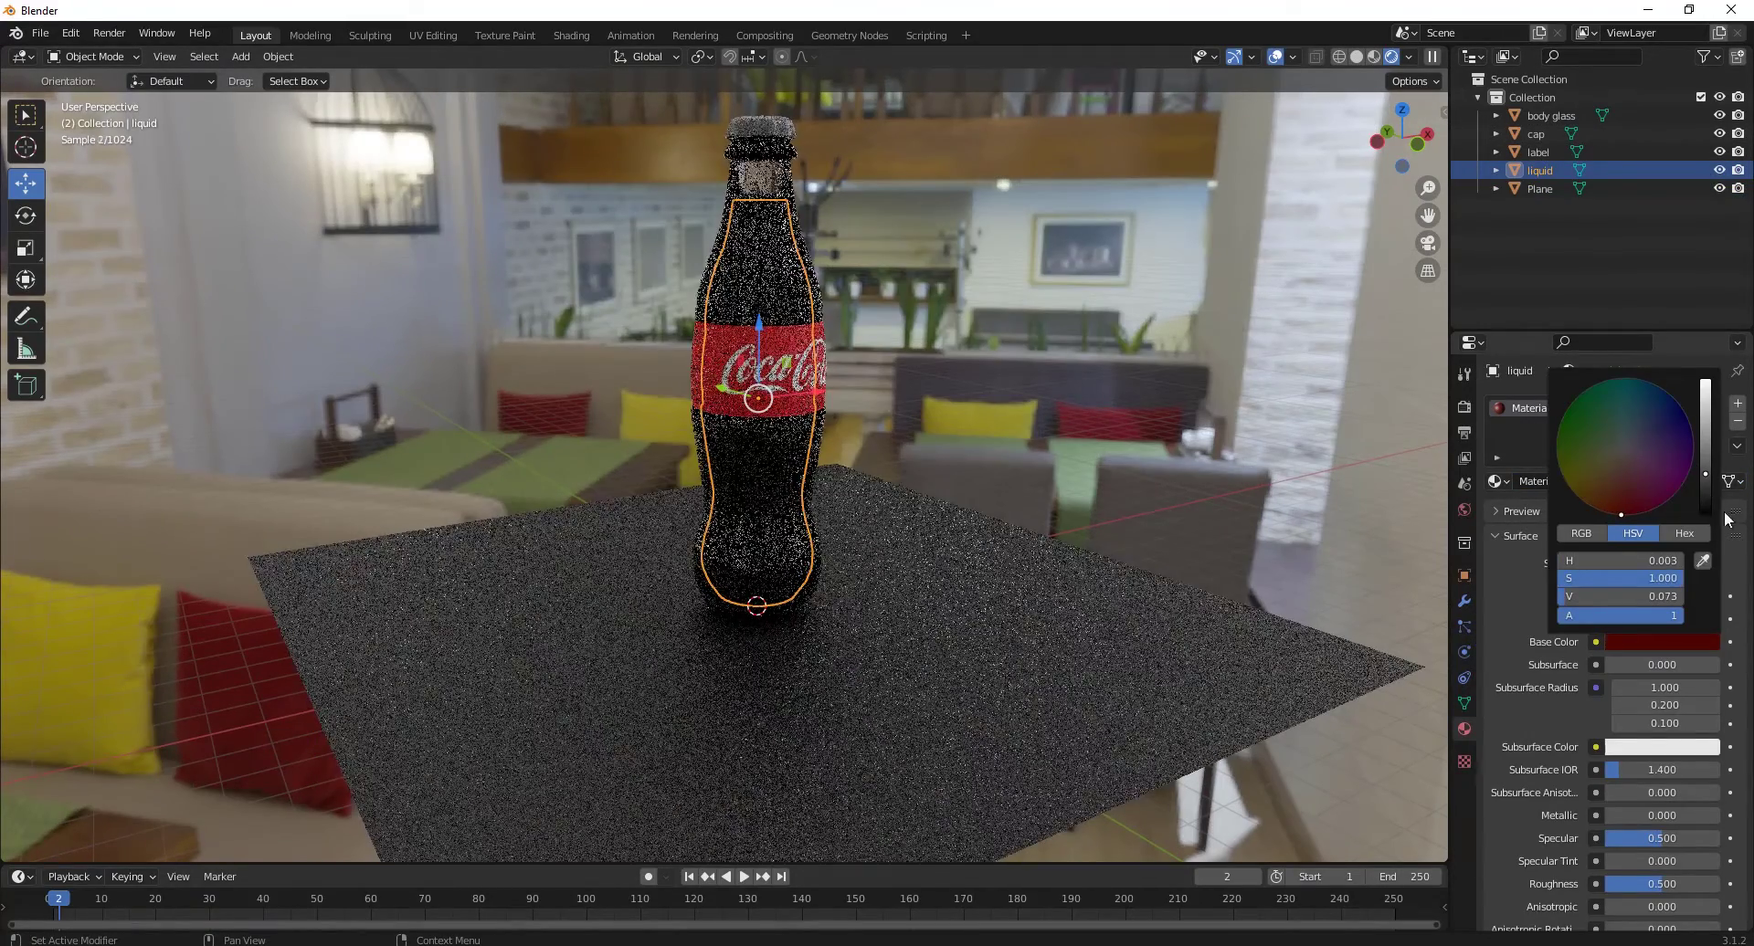
click(809, 365)
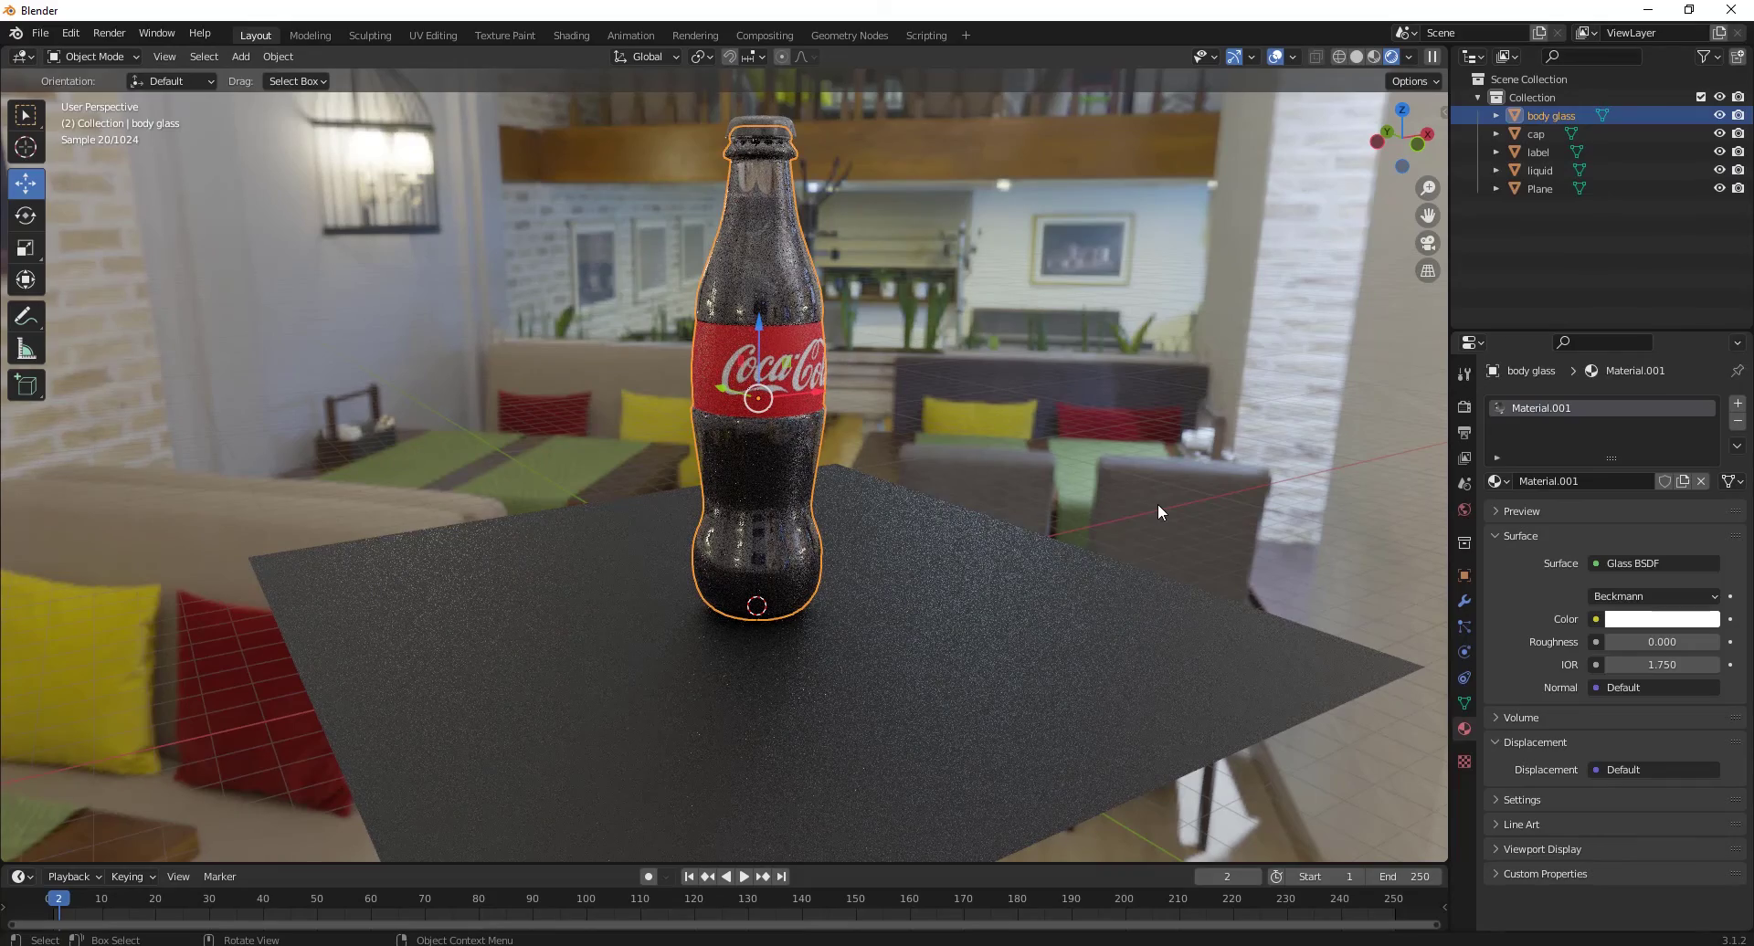
Step: Make the plane glossy orange with Roughness 0
click(1224, 621)
click(1661, 642)
drag(1704, 496, 1704, 383)
drag(1663, 885, 1608, 884)
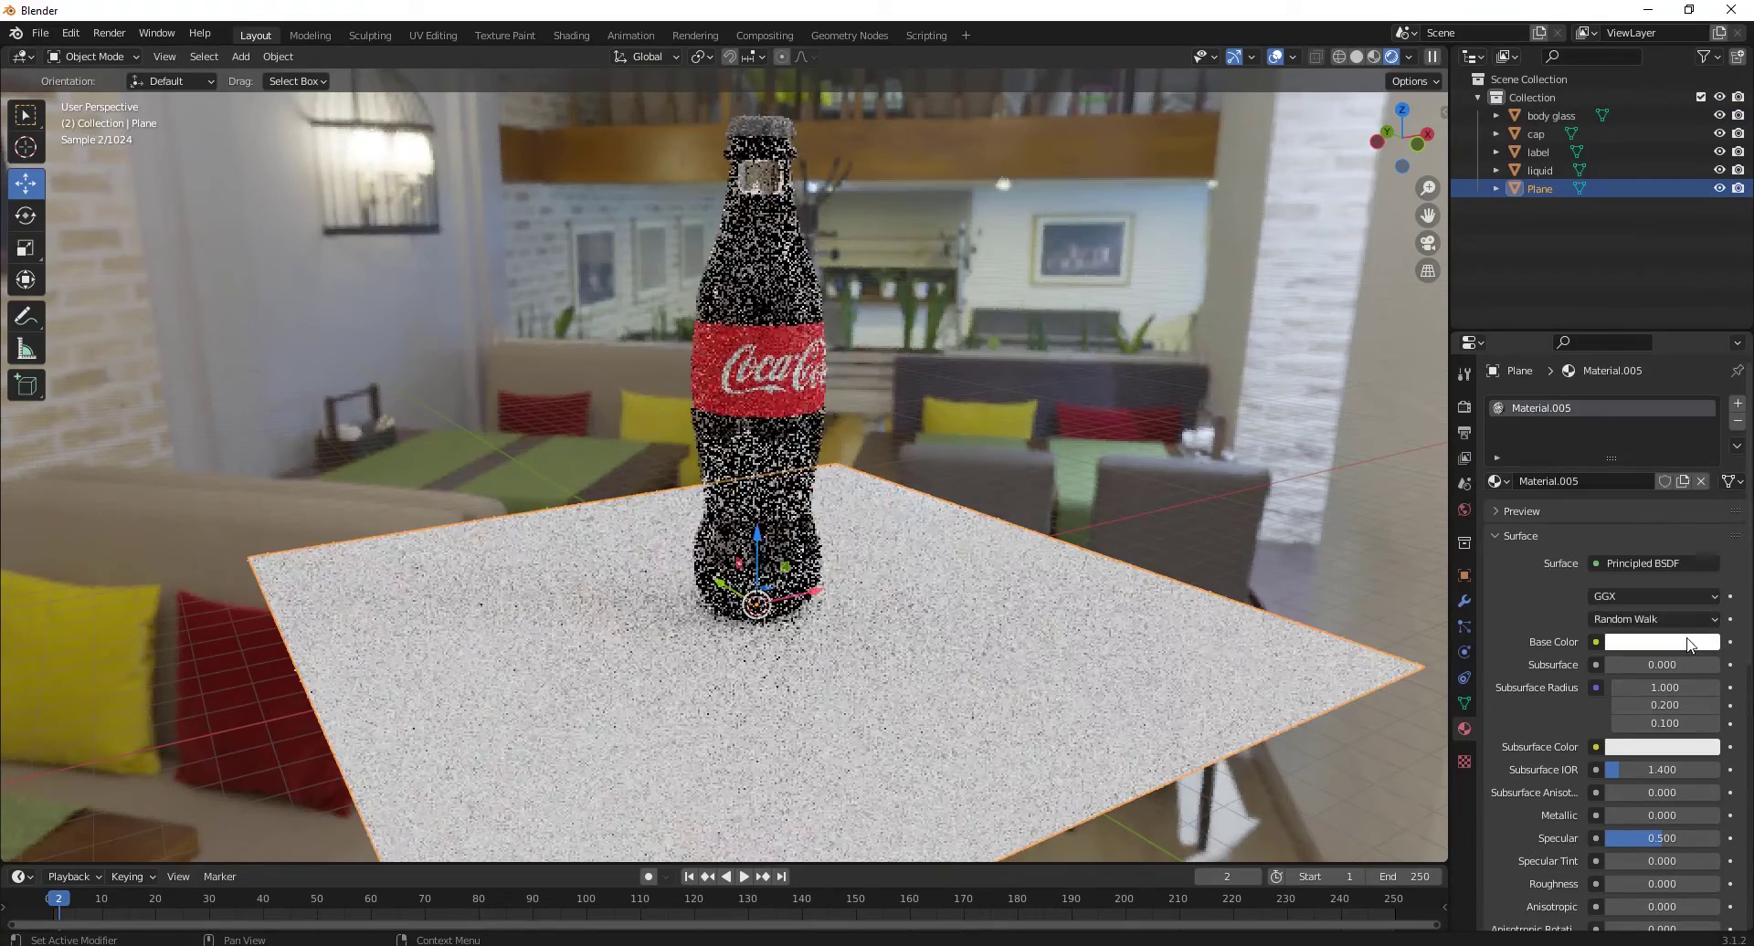
click(1660, 642)
click(1620, 470)
drag(1620, 471, 1593, 496)
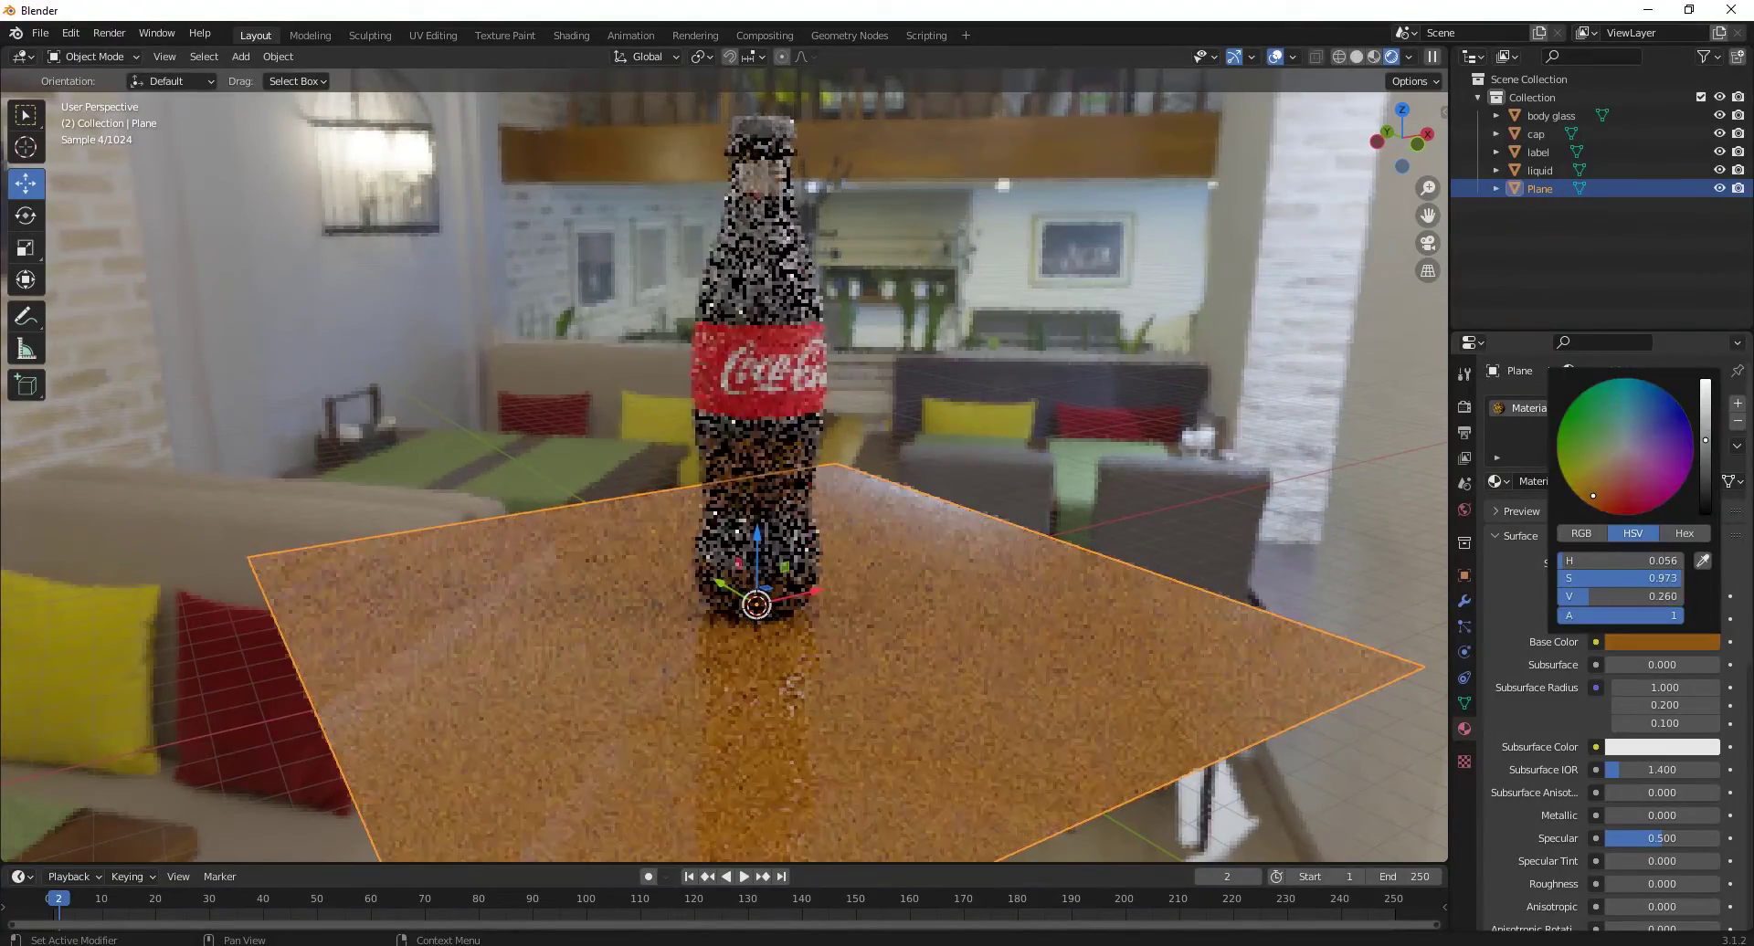
Step: Browse for an environment image for the world background colour
click(1464, 509)
click(1712, 542)
scroll(1182, 502, down, 3)
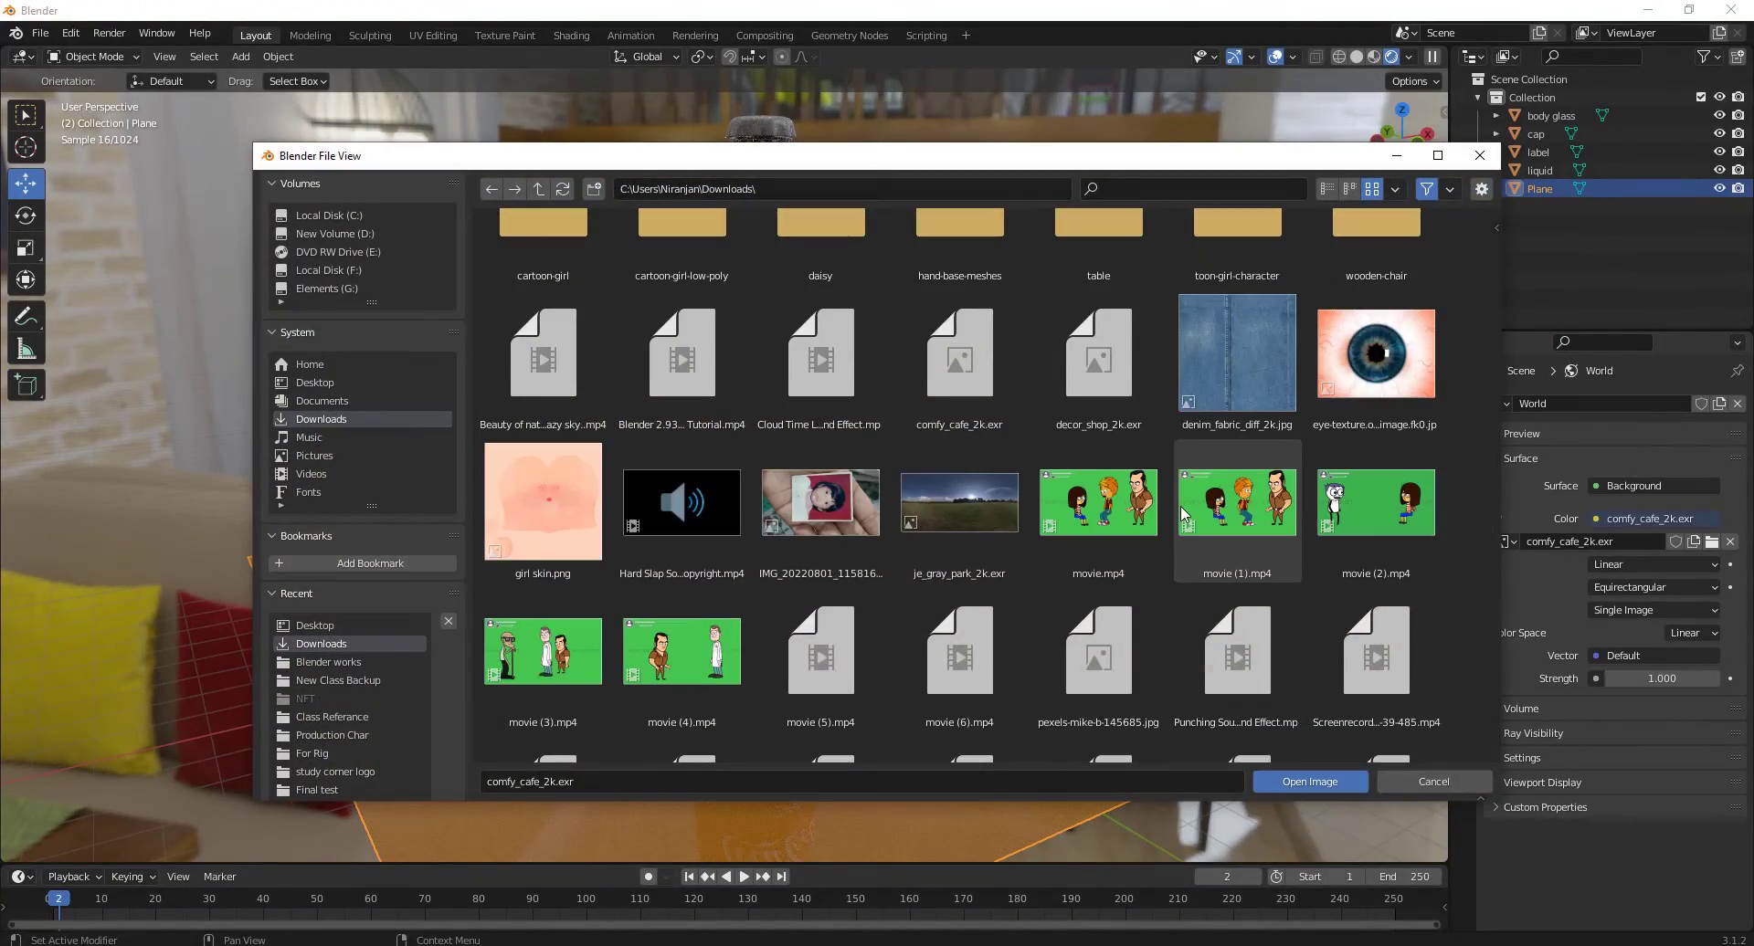
Step: Load decor_shop_2k.exr as the world HDRI and orbit to check the new environment
scroll(1074, 391, up, 2)
double_click(1075, 391)
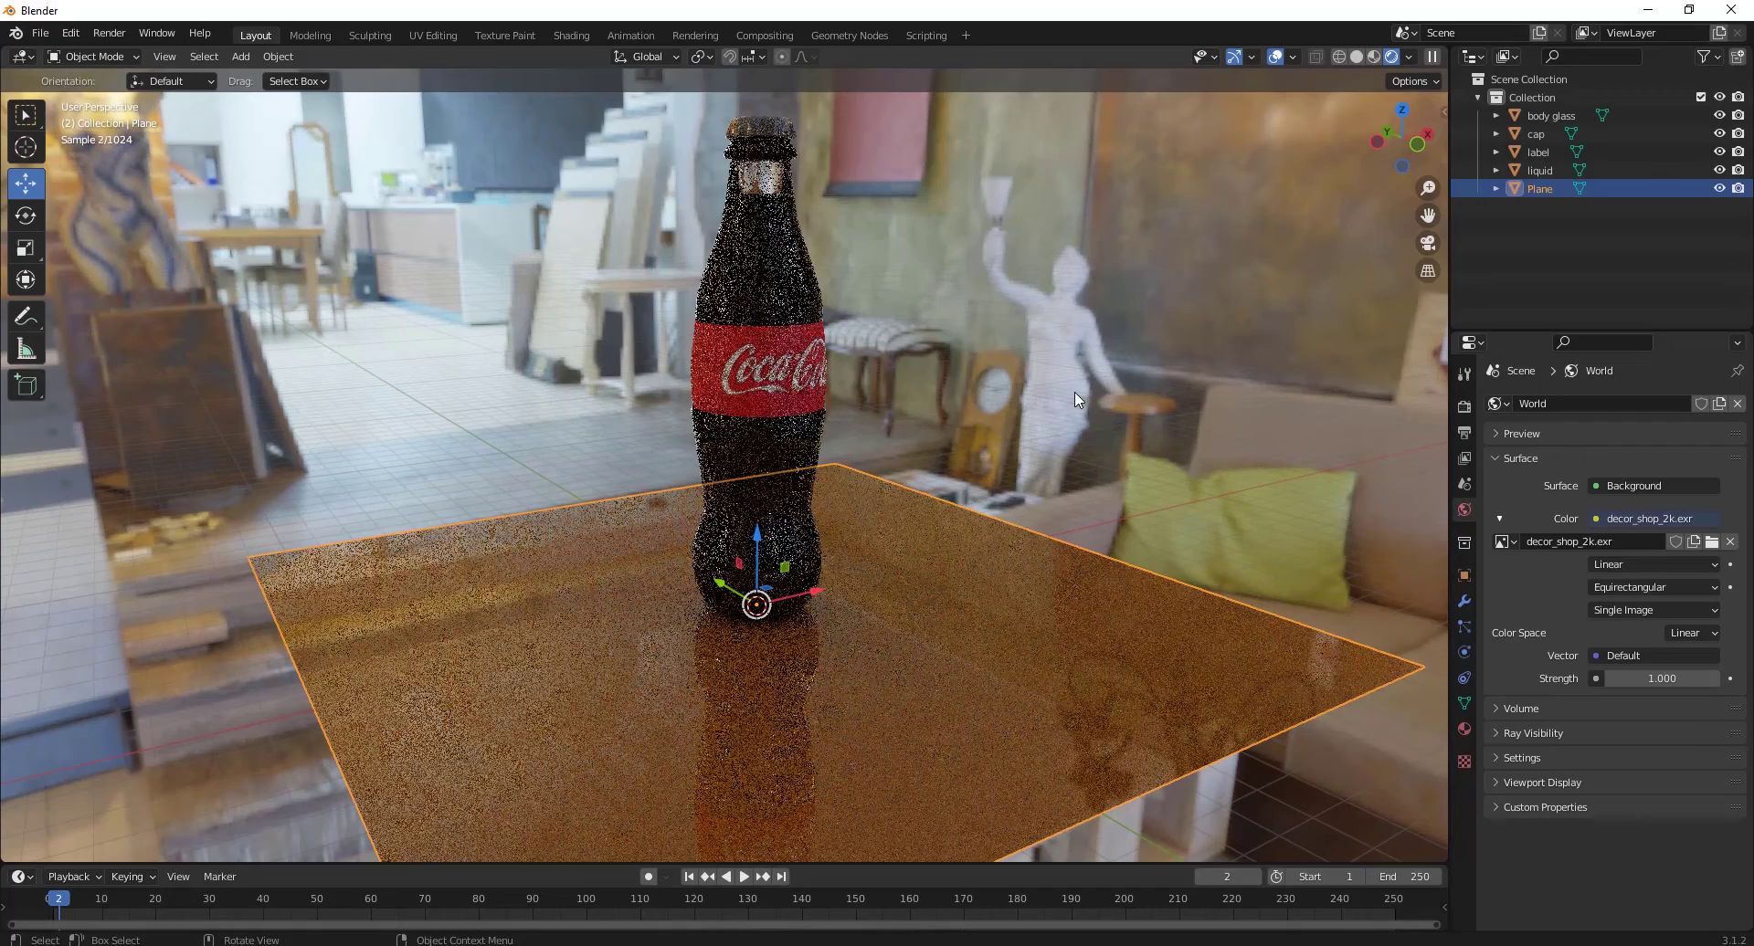
middle_drag(808, 448, 1144, 440)
Step: Switch to material preview and select all the bottle's parts
click(1144, 440)
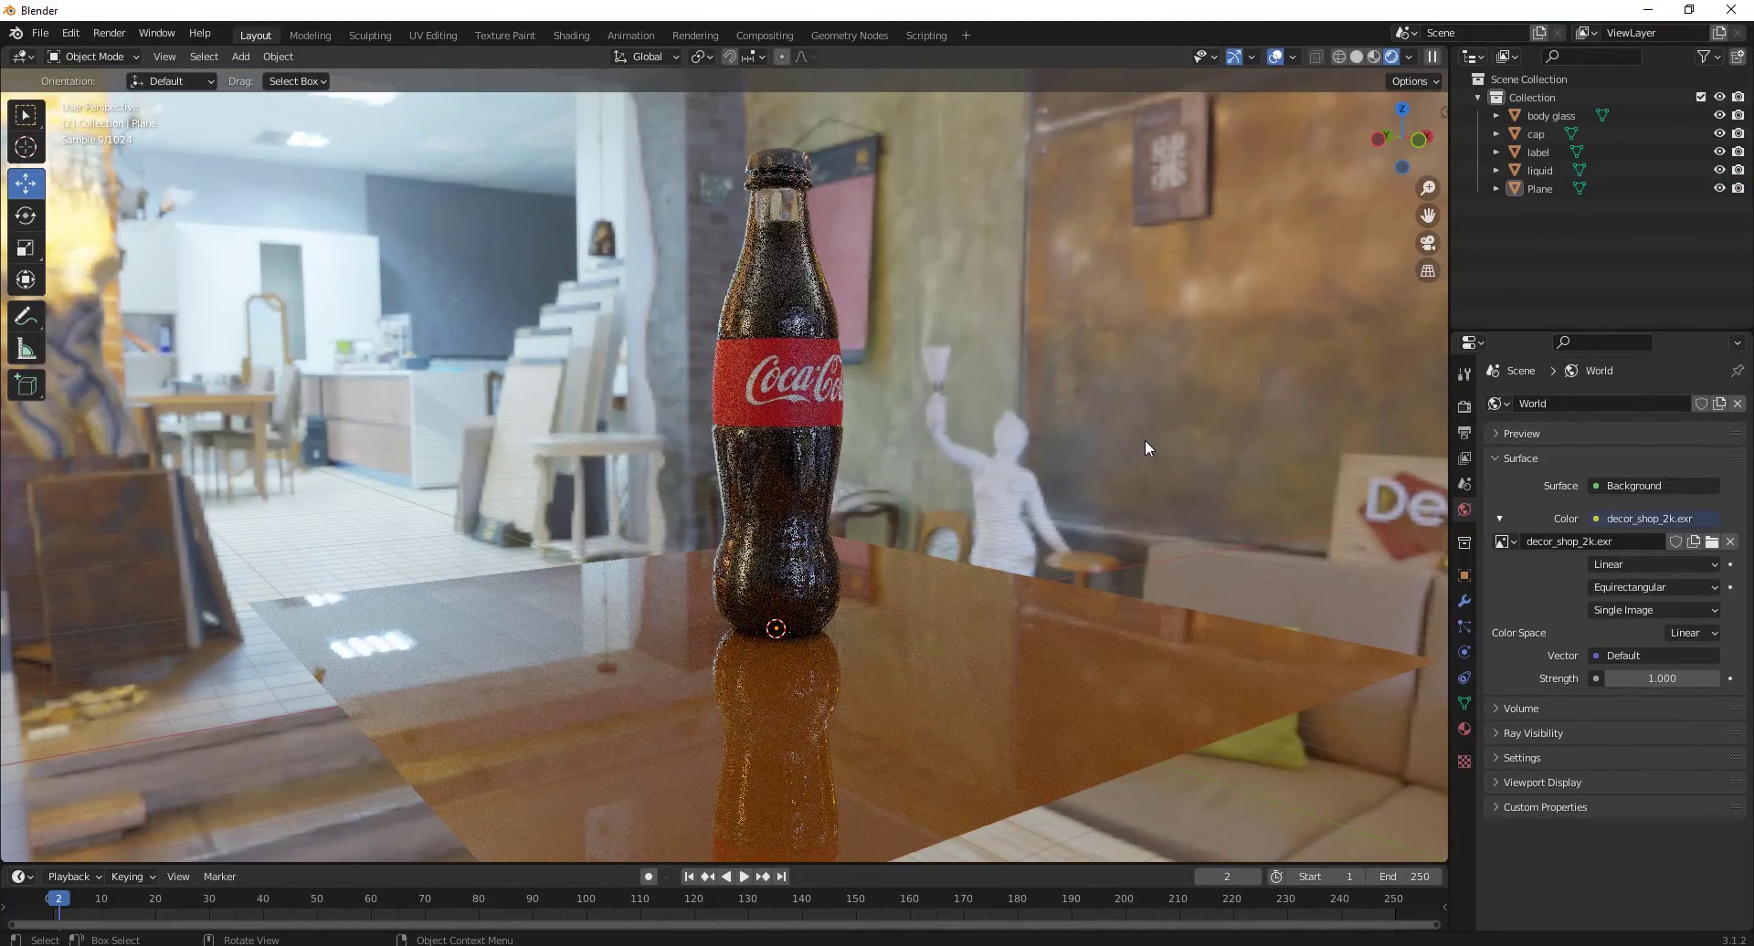
click(1373, 57)
click(744, 391)
shift+click(847, 349)
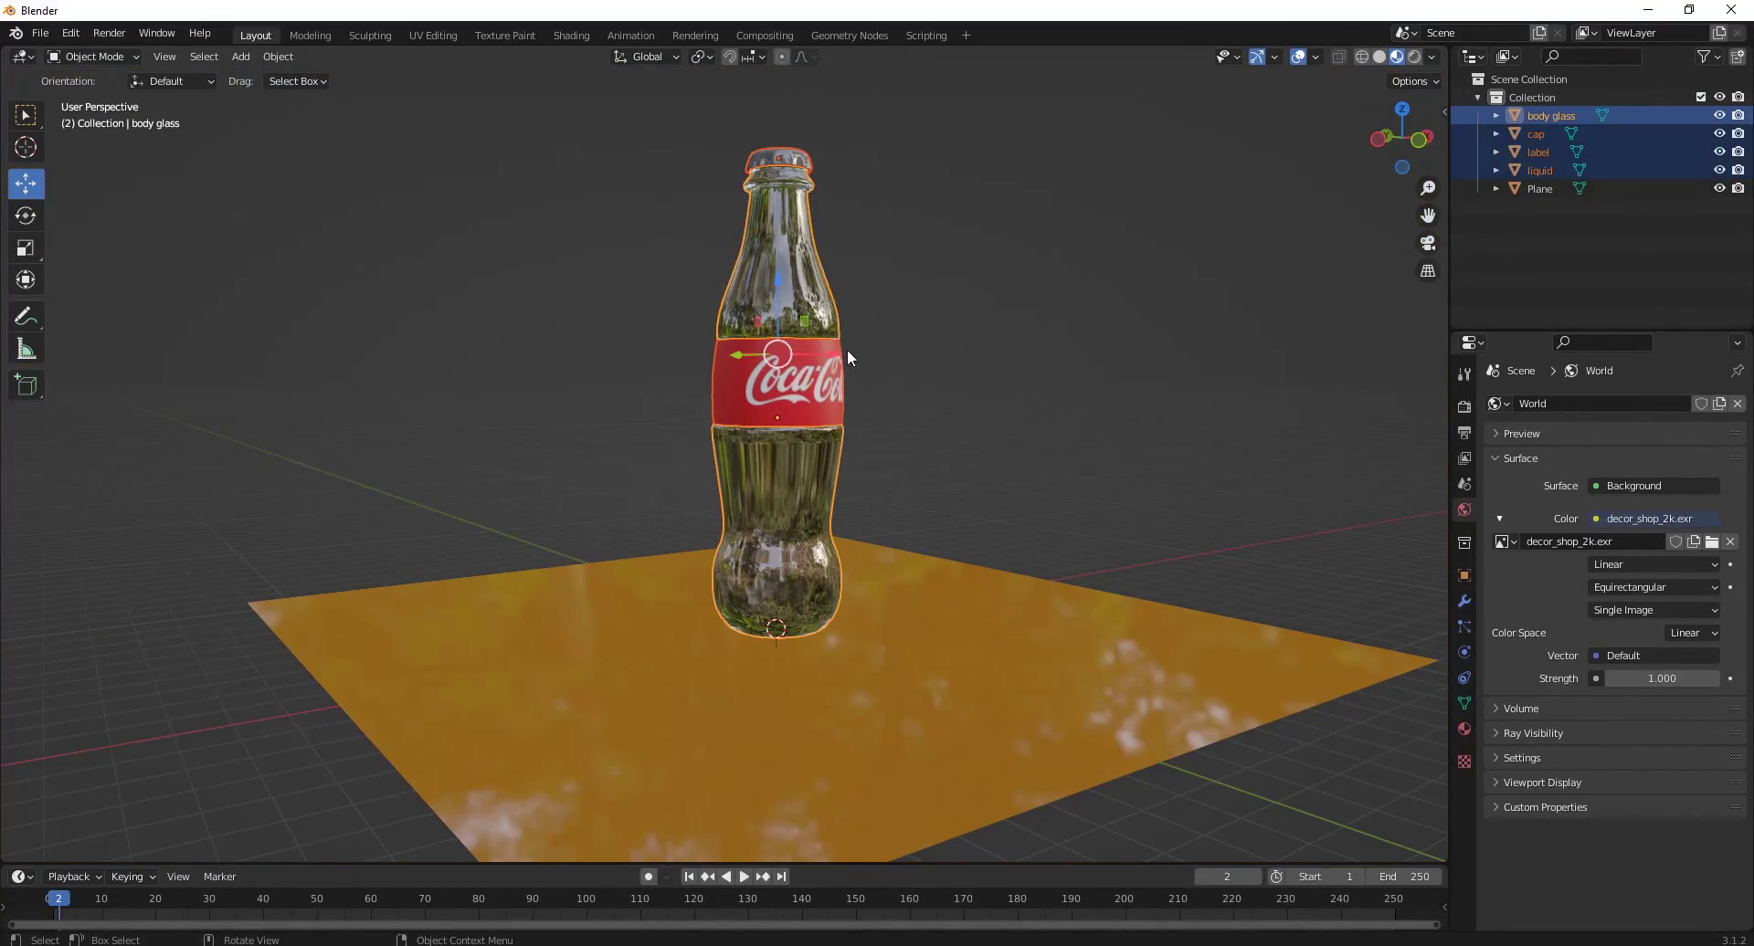
Step: Duplicate the bottle, move it along X and rotate it 90° about Y onto its side
key(shift+d)
key(x)
click(844, 345)
middle_drag(627, 371, 988, 533)
key(r)
key(y)
key(9)
key(0)
key(Return)
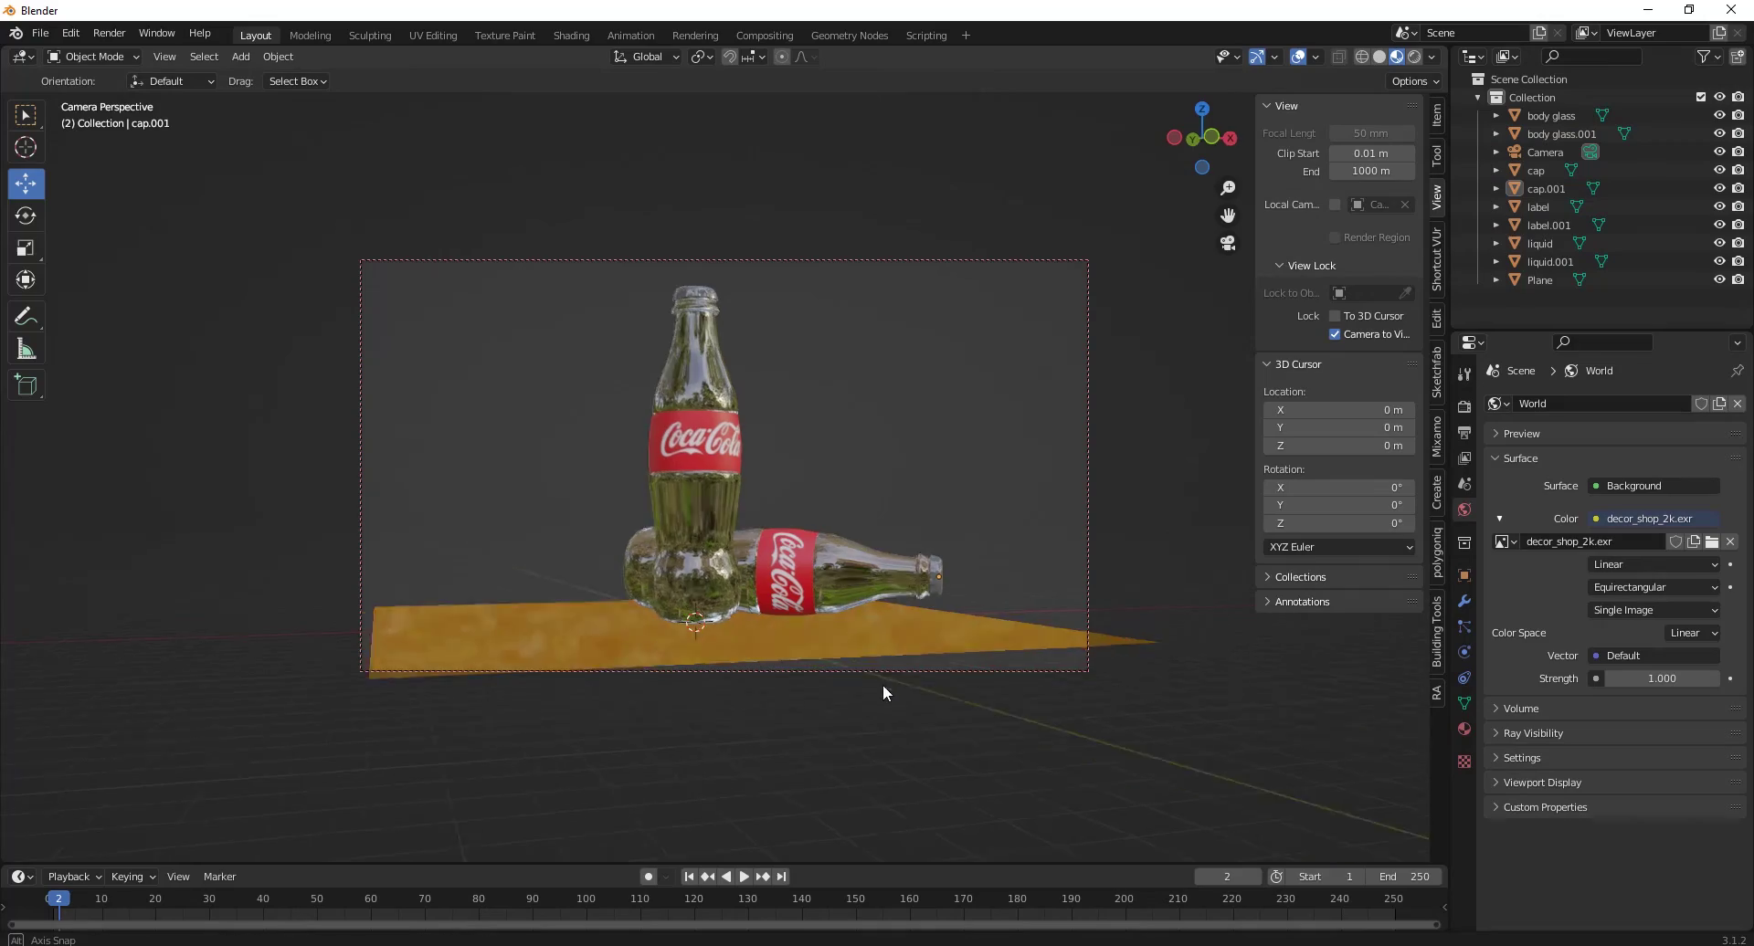
click(1414, 56)
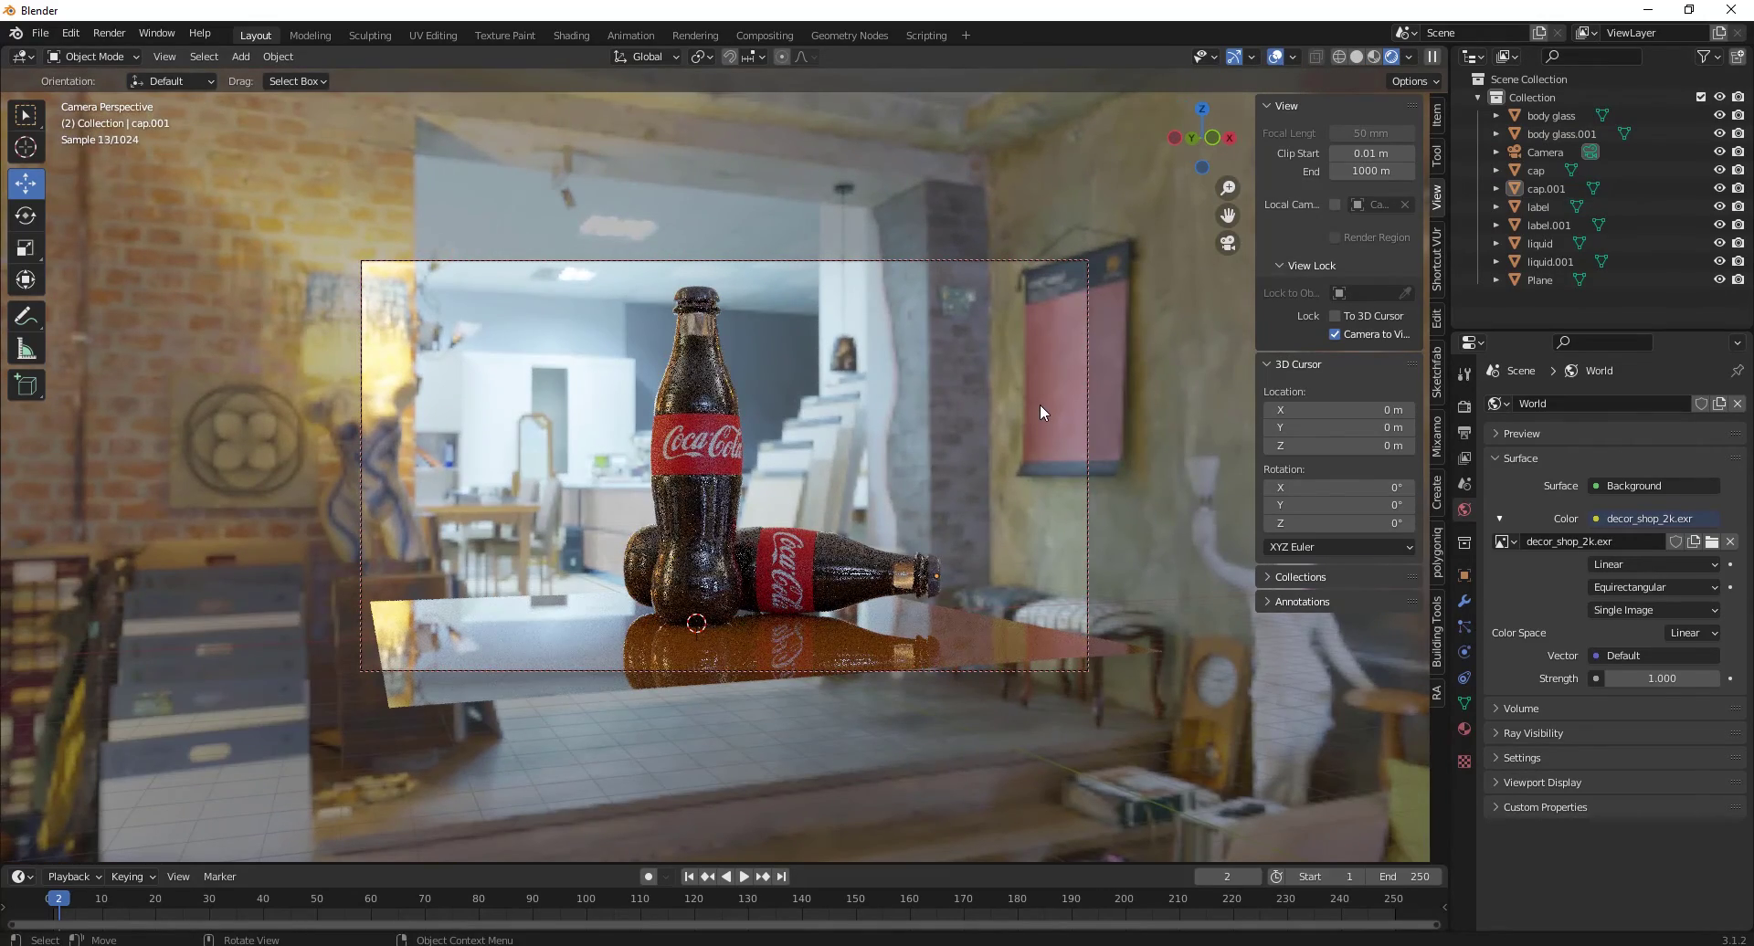
Step: Set the output resolution to 1280×720 and bring up the render settings
click(1465, 432)
text(1280)
key(Tab)
text(720)
key(Return)
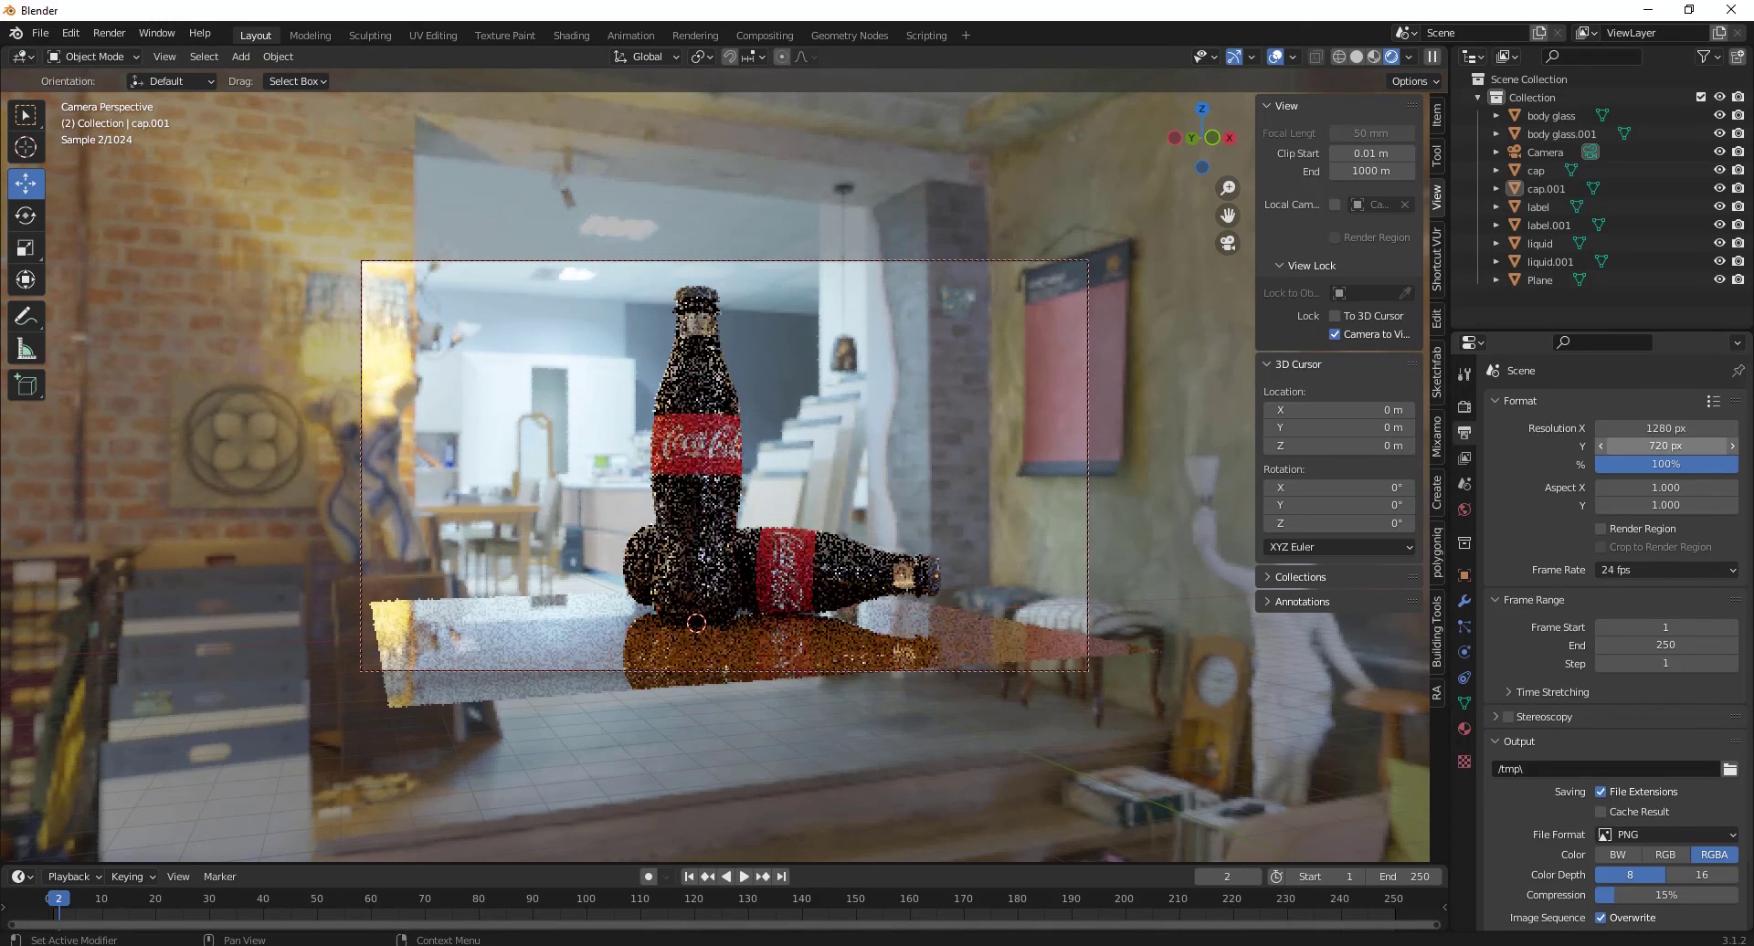
click(1465, 406)
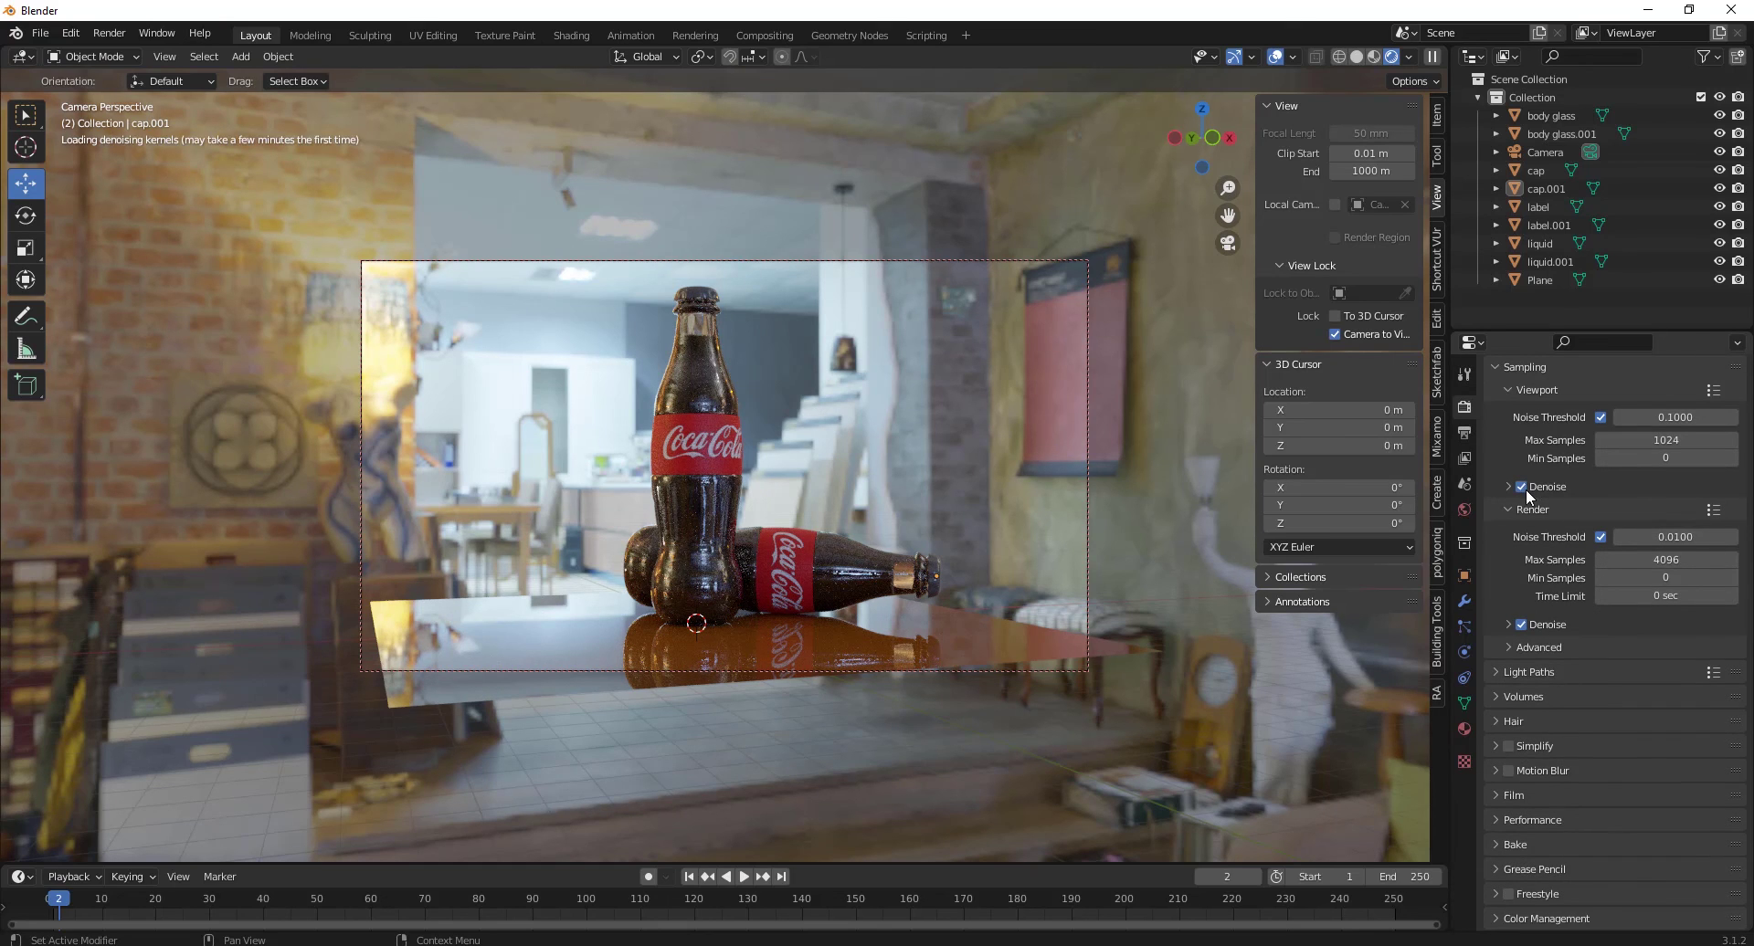
scroll(1656, 483, up, 1)
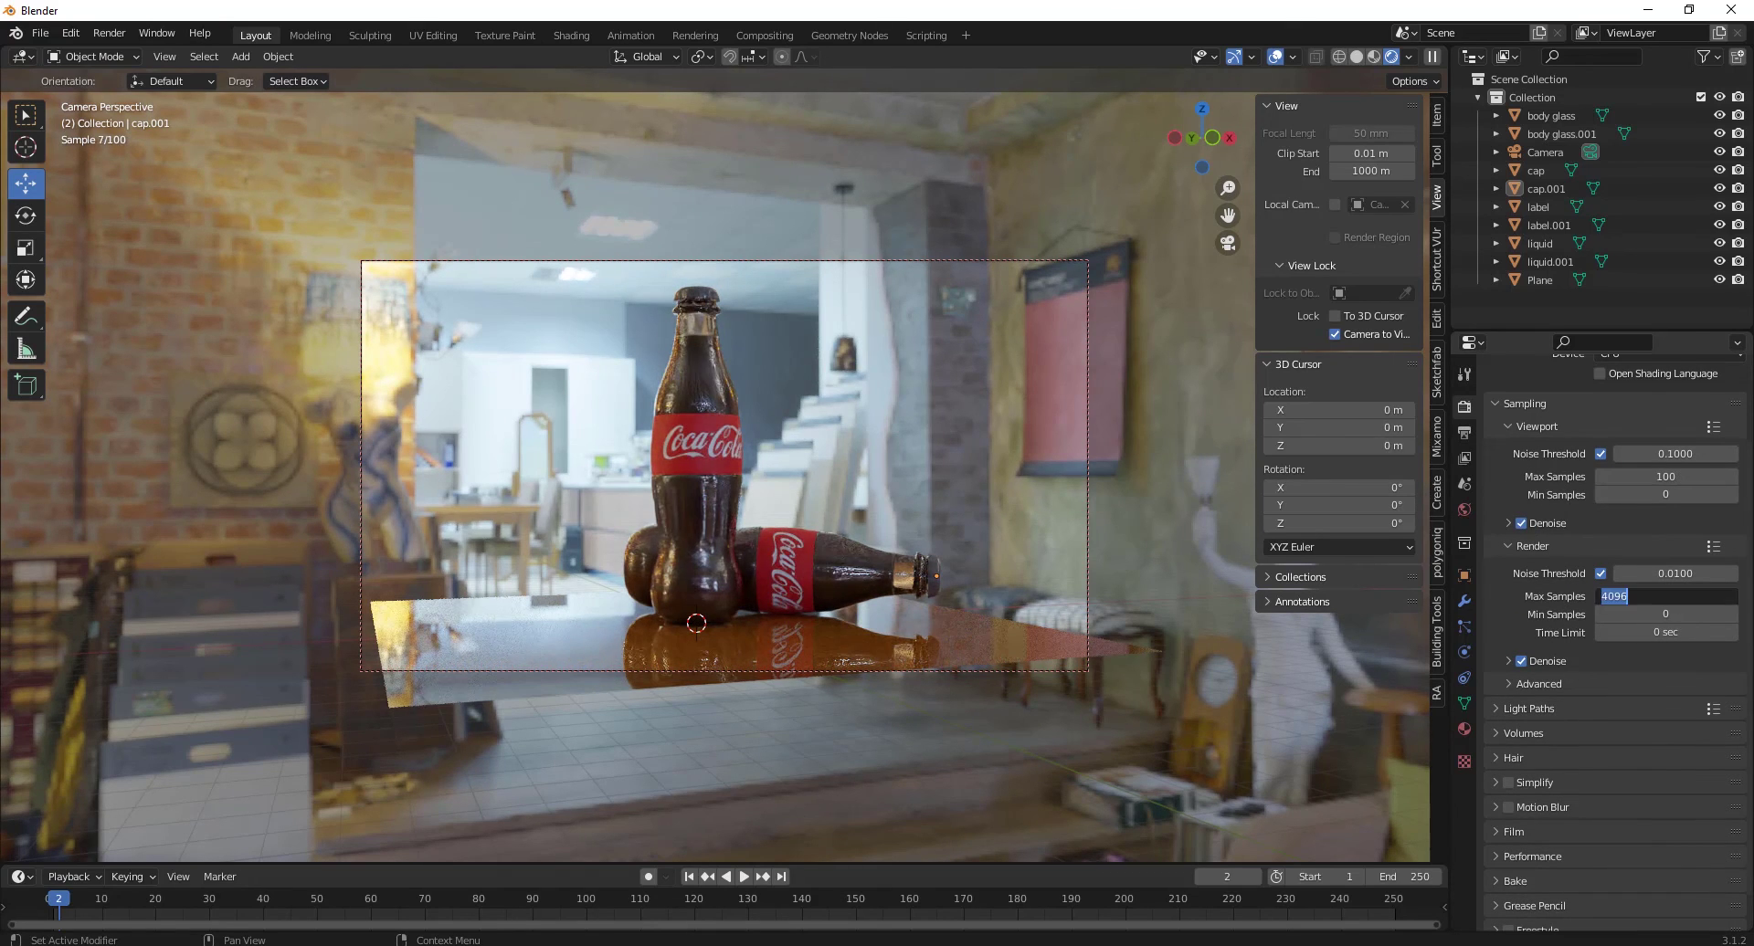